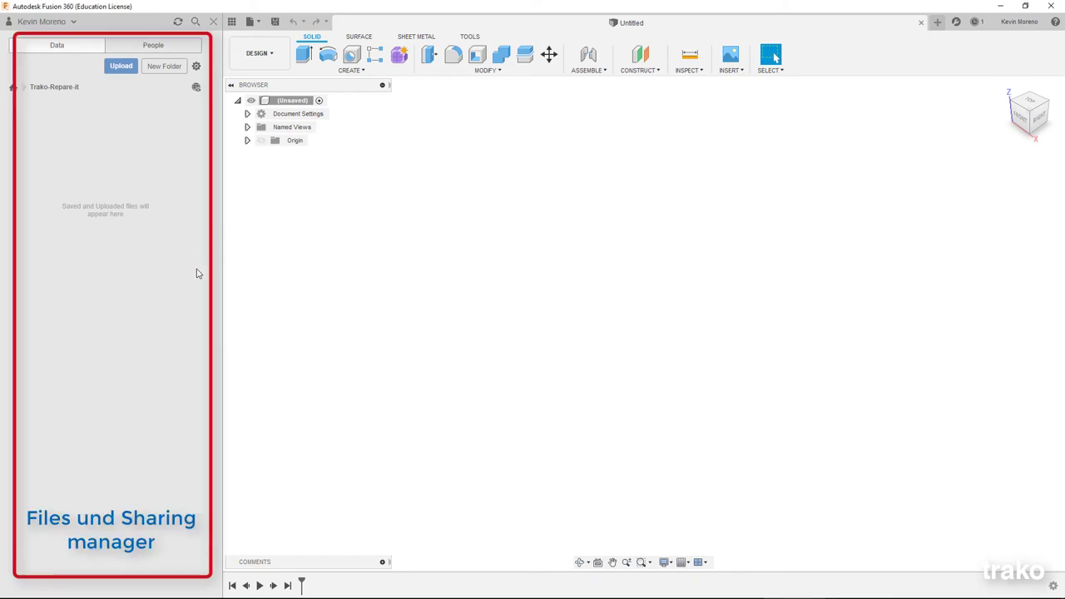
# Step: Create a second blank design, Untitled(1), from the File menu
pyautogui.click(250, 21)
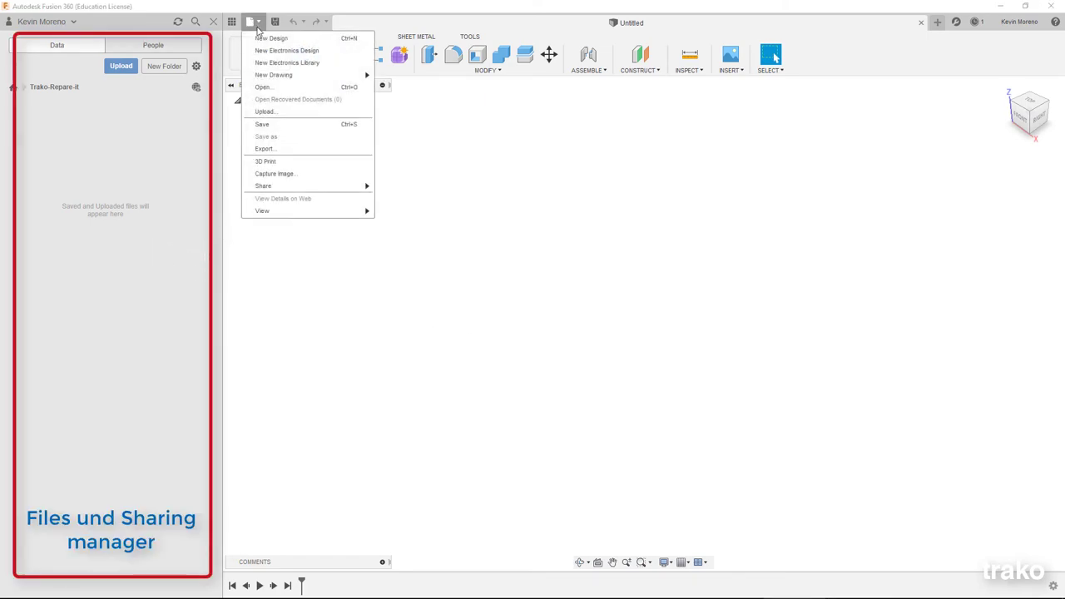
pyautogui.click(275, 38)
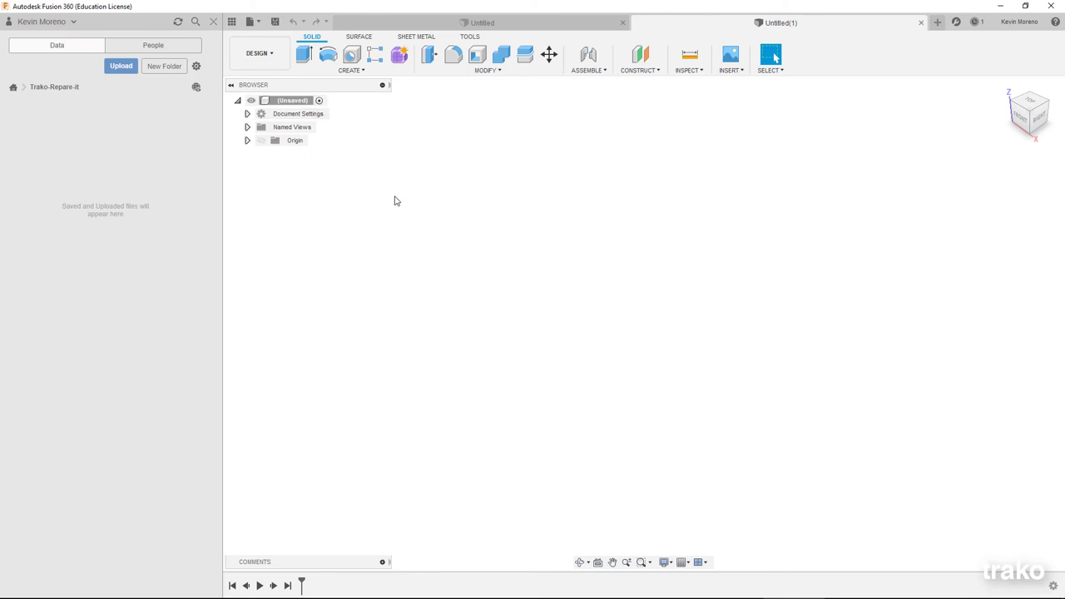
# Step: Close the original Untitled design and browse the Tools, Surface and Sheet Metal toolsets, ending on Surface
pyautogui.click(622, 22)
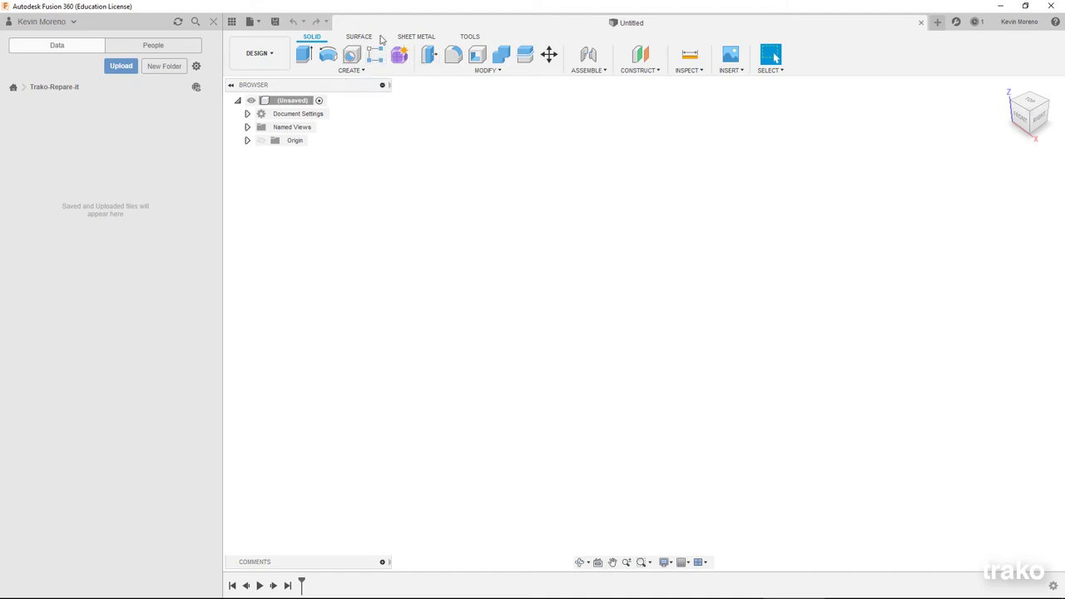
pyautogui.click(471, 37)
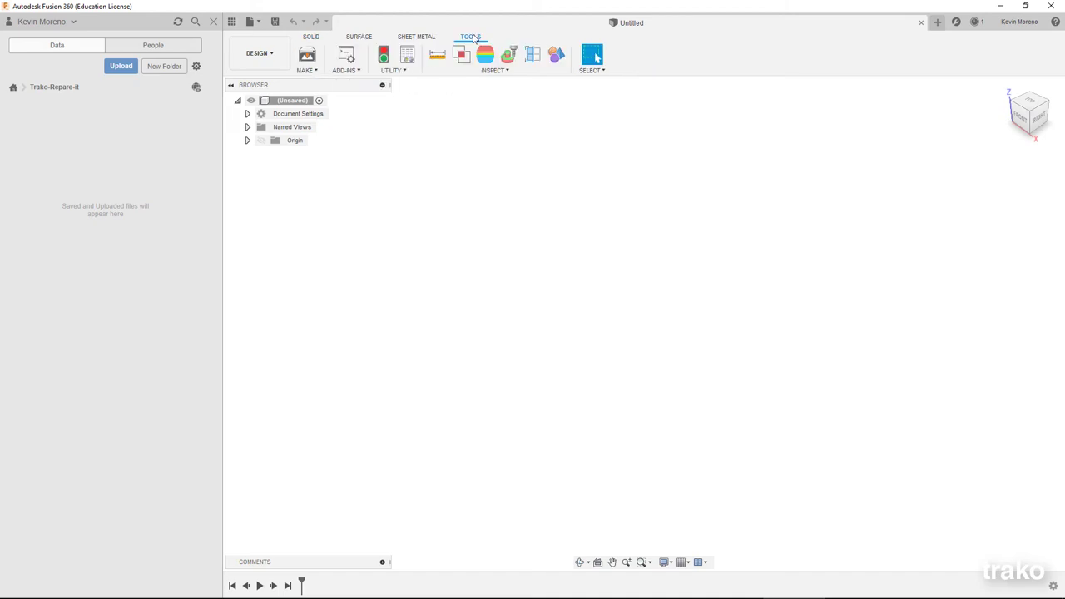
pyautogui.click(360, 39)
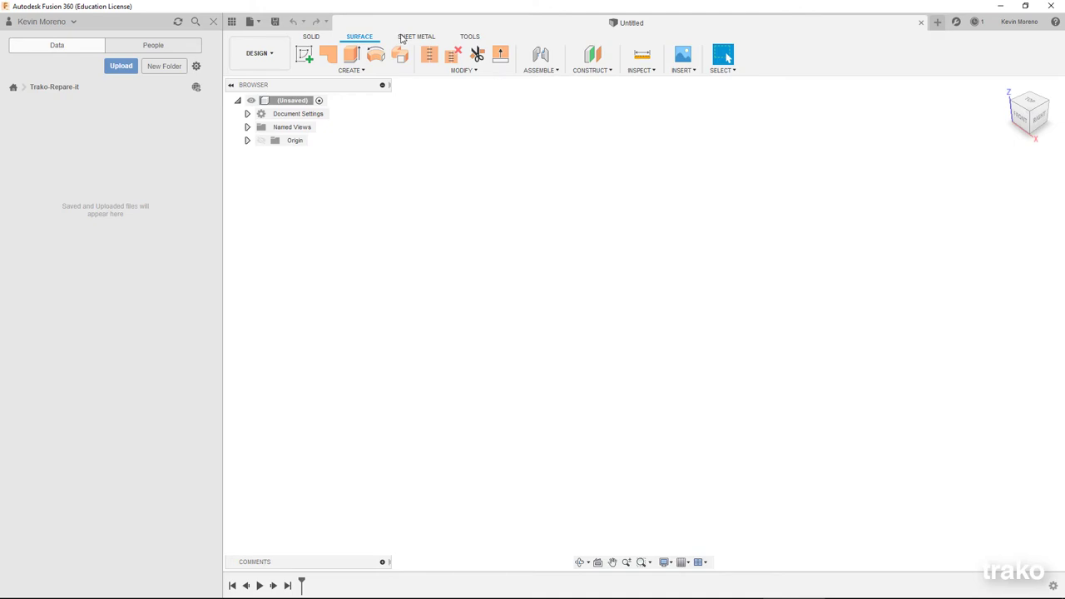
pyautogui.click(407, 37)
pyautogui.click(368, 38)
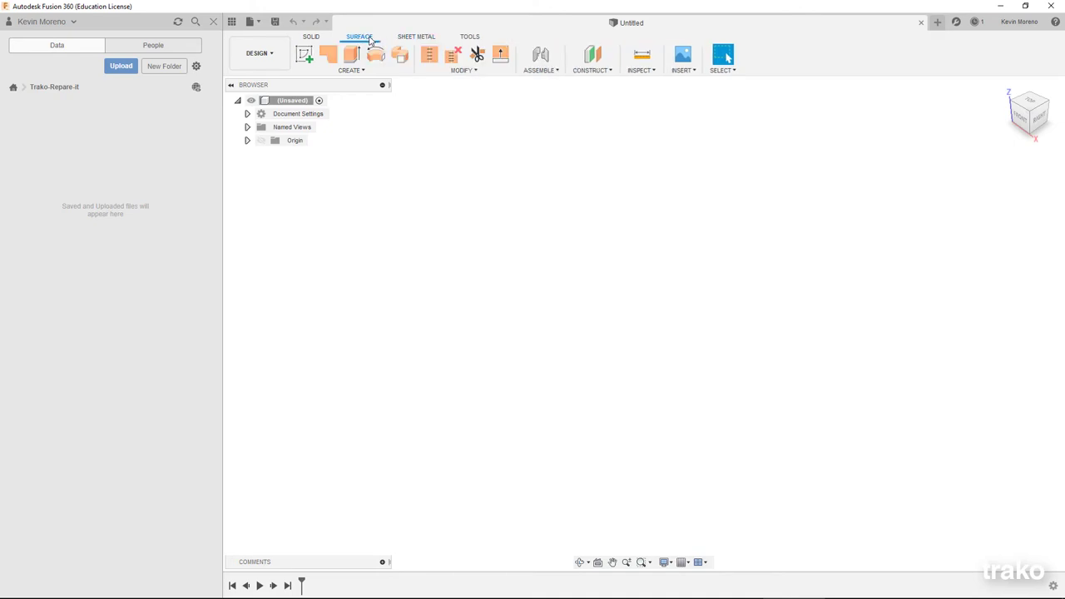
# Step: On the horizontal plane, sketch a 10-sided circumscribed polygon at the origin with radius 104/2
pyautogui.click(302, 56)
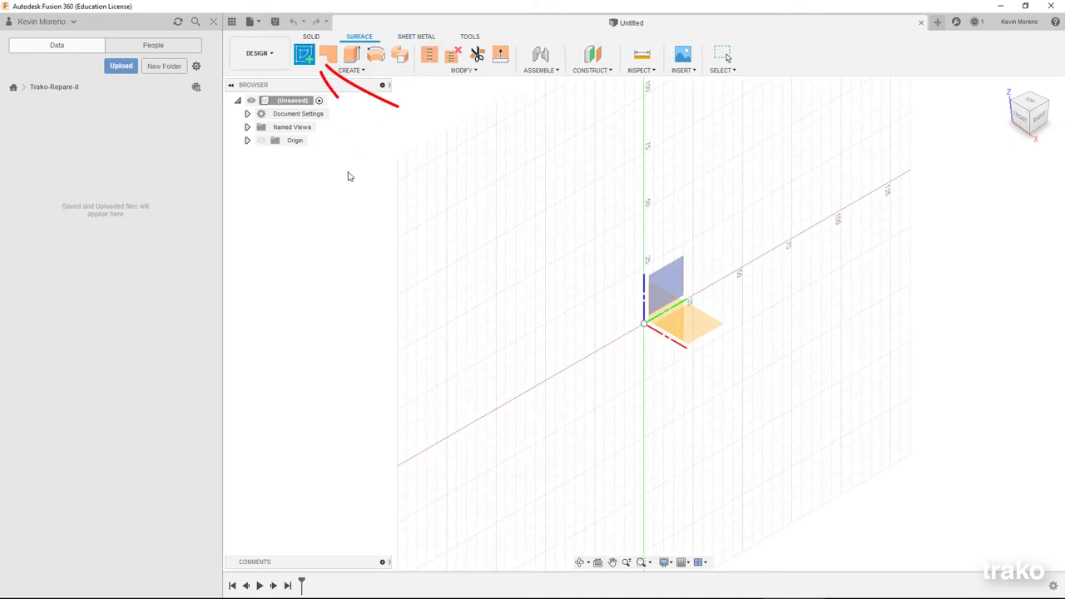
pyautogui.click(706, 323)
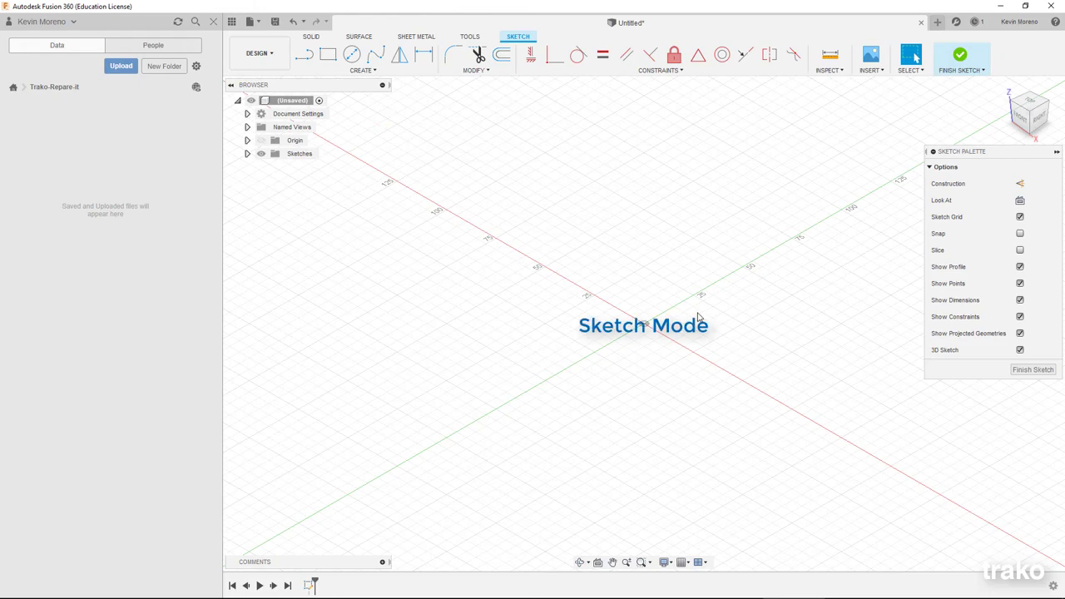
pyautogui.click(352, 55)
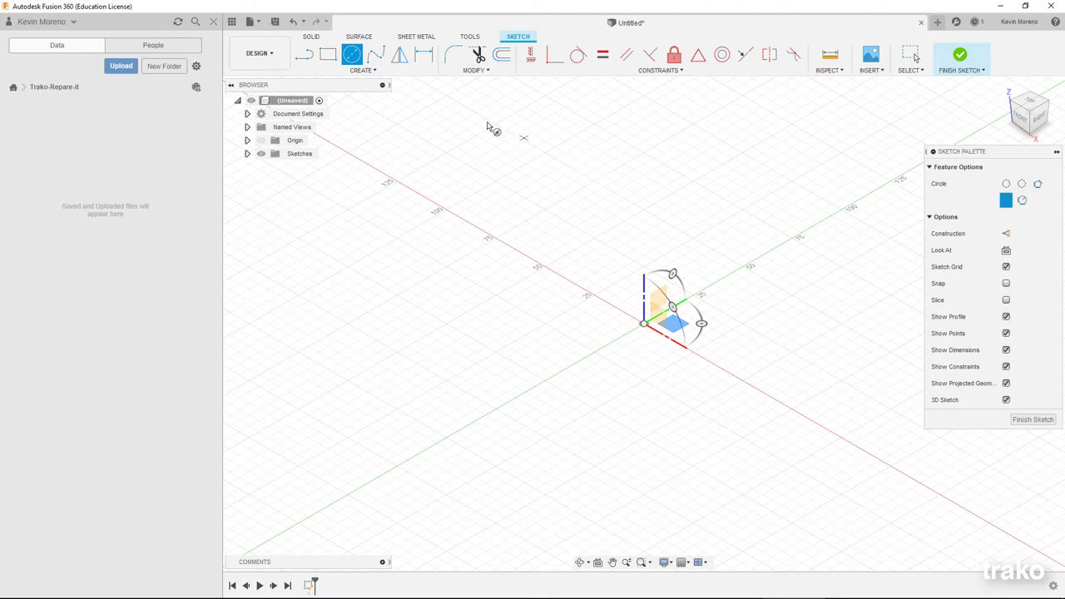
pyautogui.click(374, 71)
pyautogui.moveTo(333, 133)
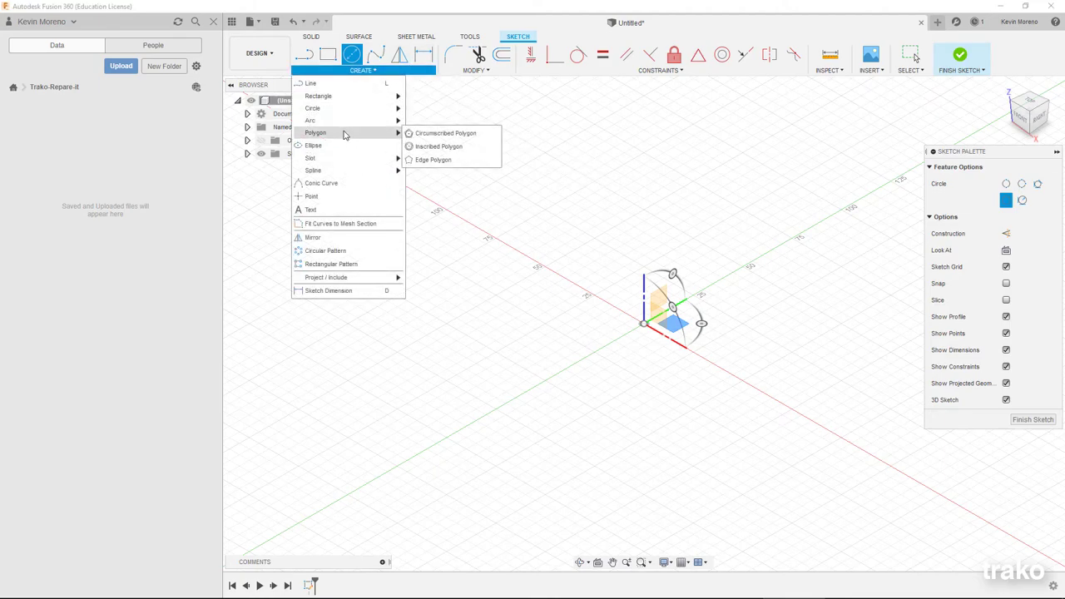
pyautogui.click(439, 135)
pyautogui.click(643, 325)
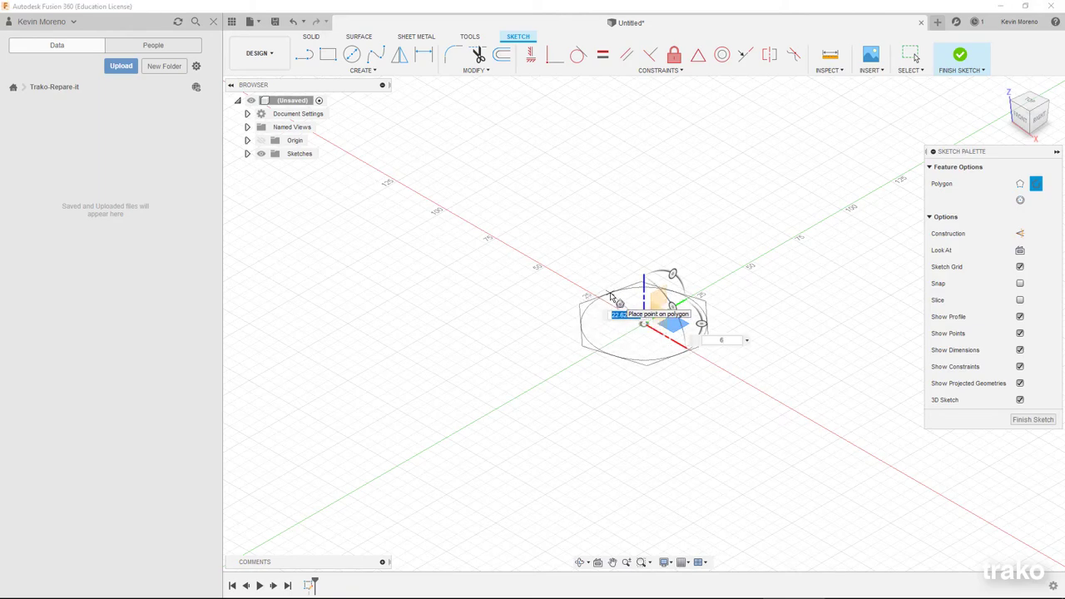
pyautogui.write('104/2')
pyautogui.press('Tab')
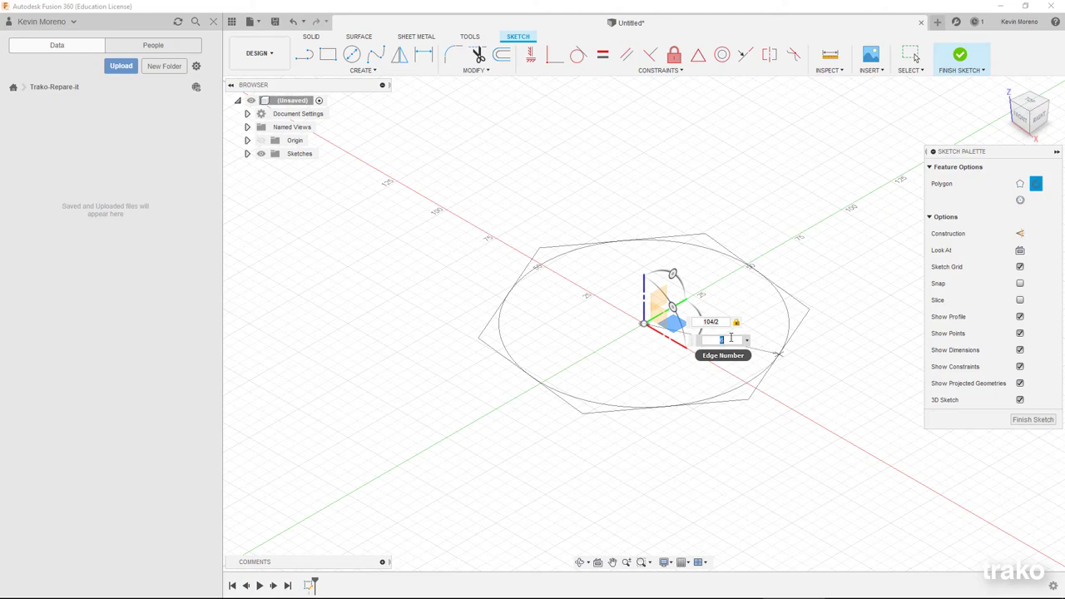
pyautogui.write('10')
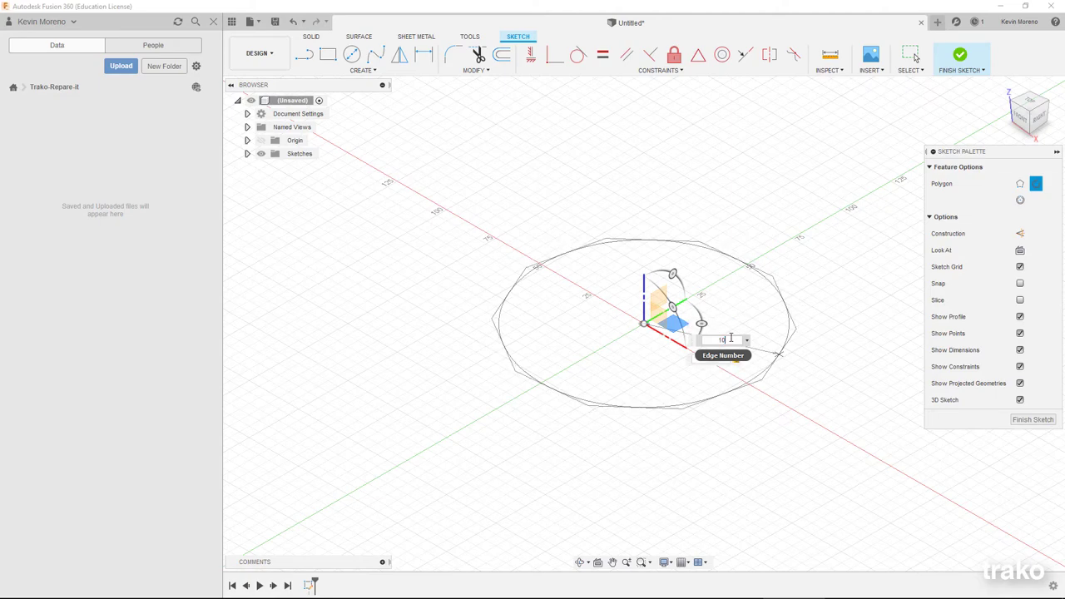
pyautogui.press('Return')
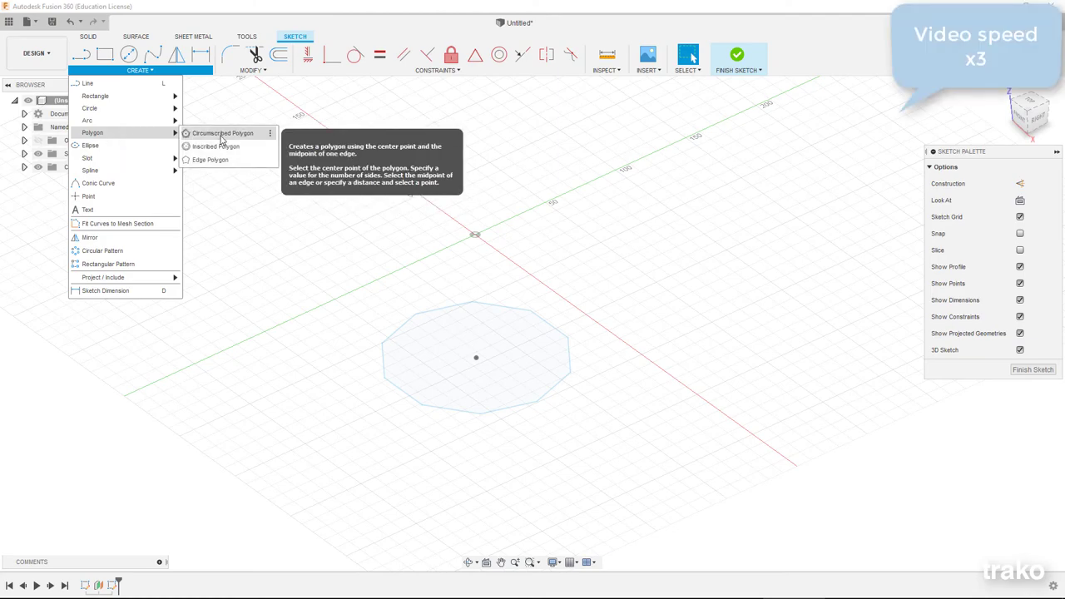
# Step: Add a smaller circumscribed decagon centred on the upper plane, dimensioned 82.00, and finish the sketch
pyautogui.click(222, 134)
pyautogui.click(475, 234)
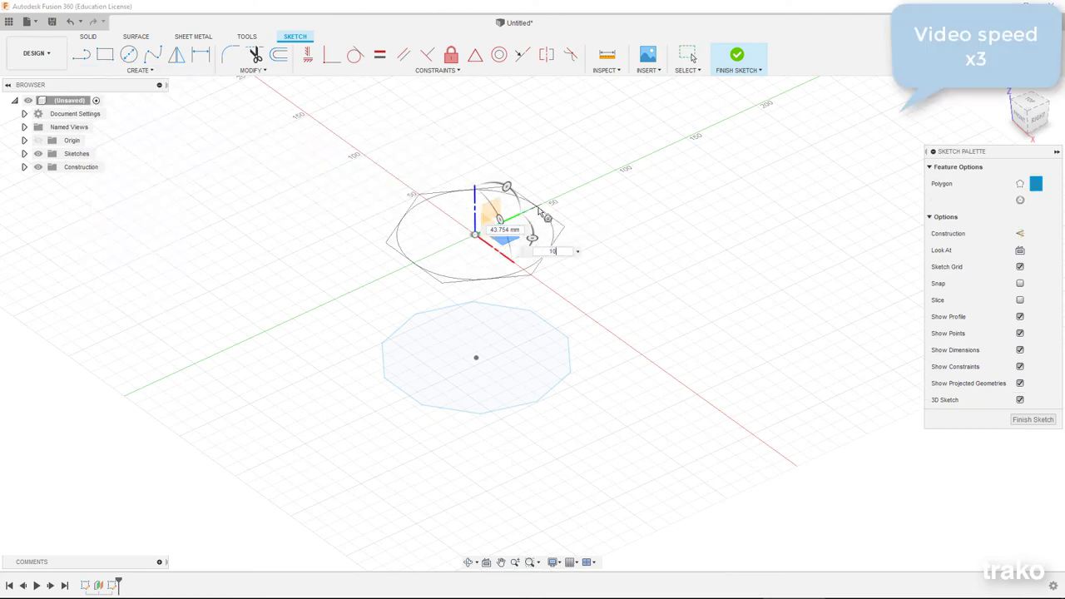
pyautogui.press('Tab')
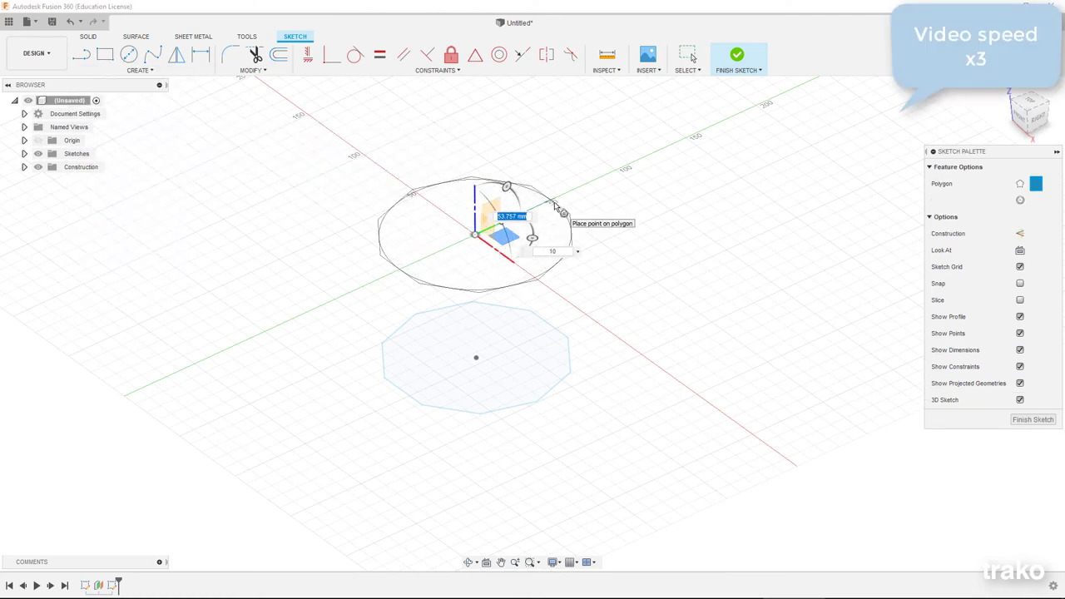
pyautogui.write('85')
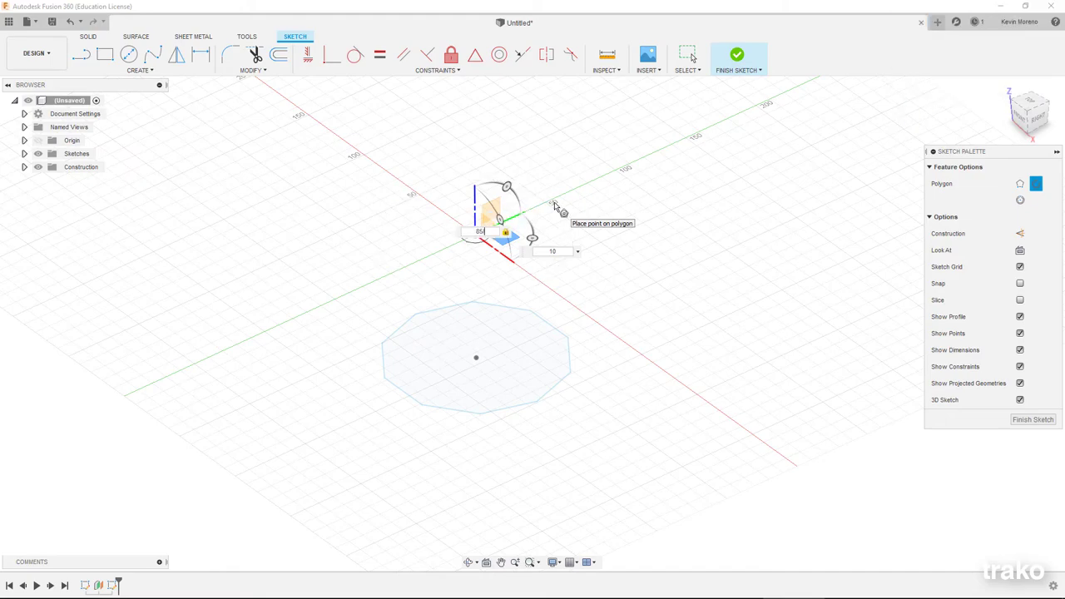
pyautogui.press('Return')
pyautogui.click(737, 55)
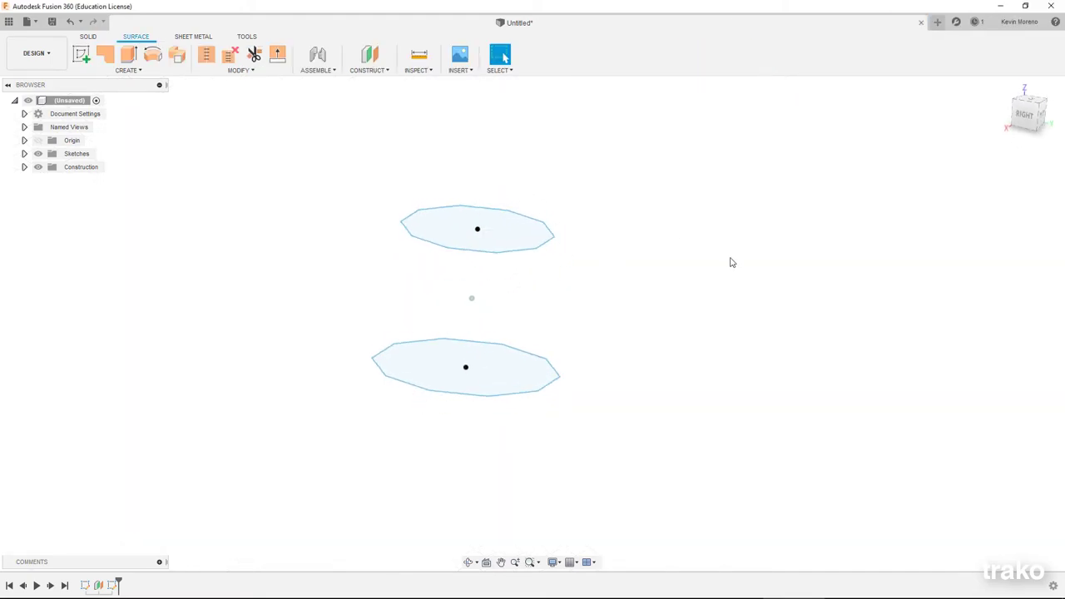
# Step: Loft the lower and upper decagon profiles into a tapered ten-sided solid body
pyautogui.click(87, 36)
pyautogui.click(127, 70)
pyautogui.click(125, 161)
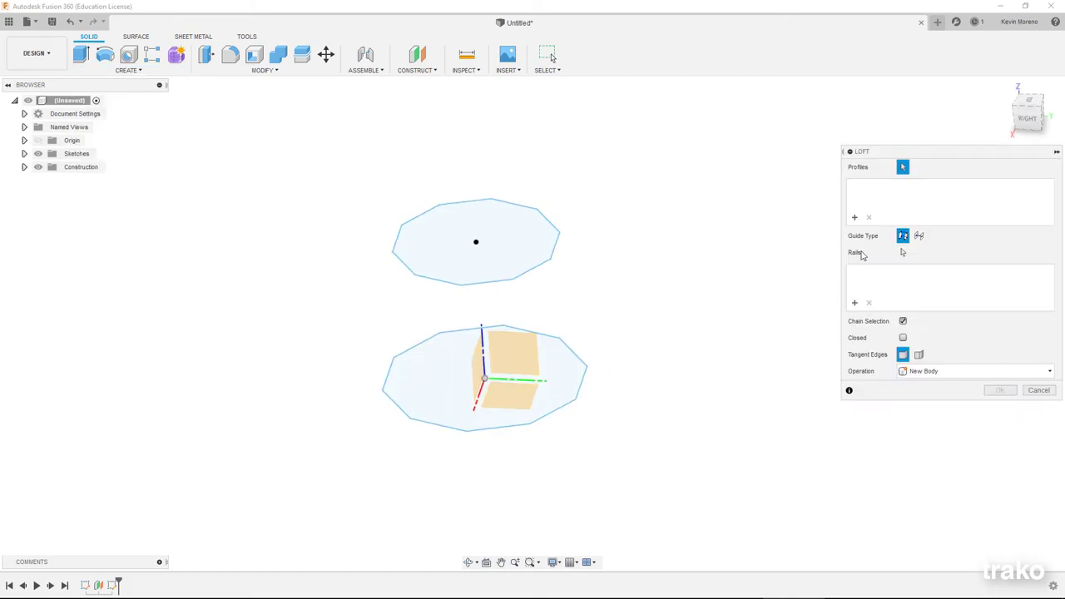
pyautogui.click(541, 418)
pyautogui.click(545, 239)
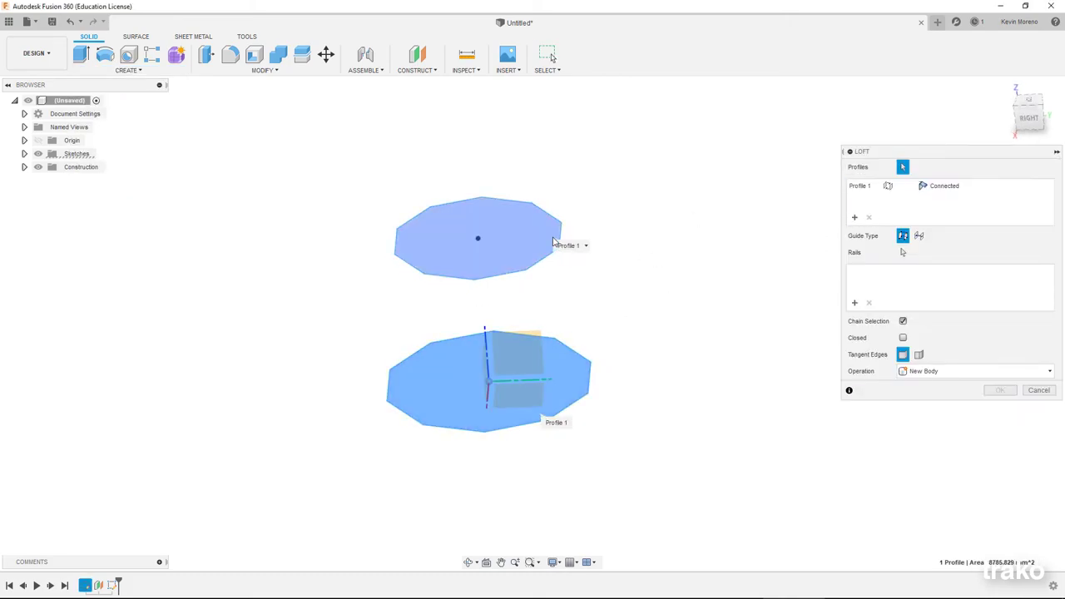
pyautogui.press('Return')
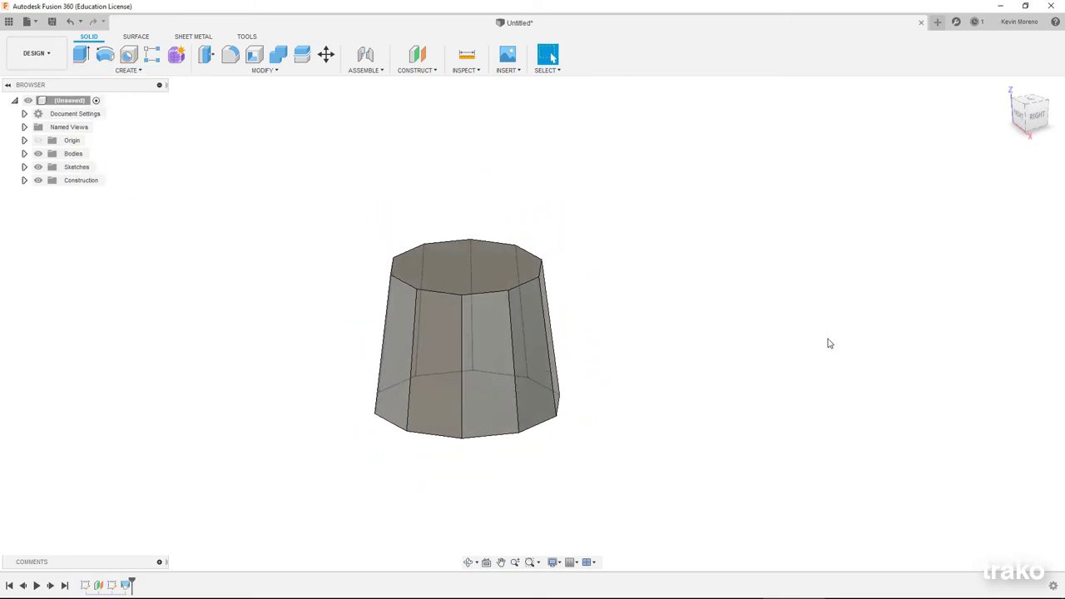
# Step: Start a sketch on the solid's top face and centre a circle on it
pyautogui.click(247, 36)
pyautogui.click(88, 36)
pyautogui.click(81, 54)
pyautogui.click(466, 266)
pyautogui.press('c')
pyautogui.click(441, 243)
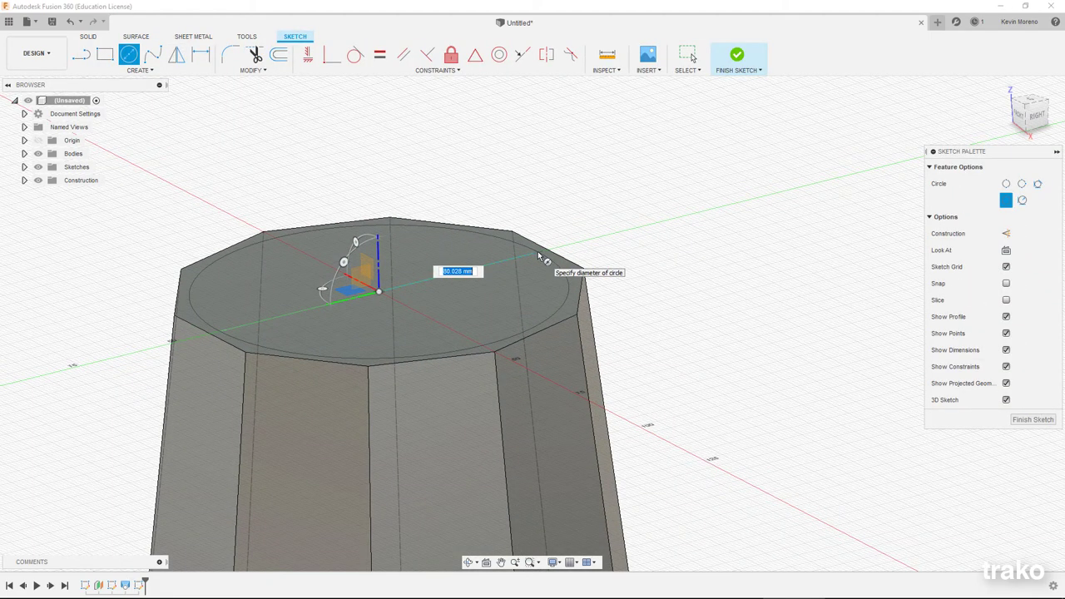
pyautogui.write('80')
# Step: Make the top circle 80 mm in diameter and extrude it 10 mm into a lip
pyautogui.press('Return')
pyautogui.click(90, 37)
pyautogui.click(105, 54)
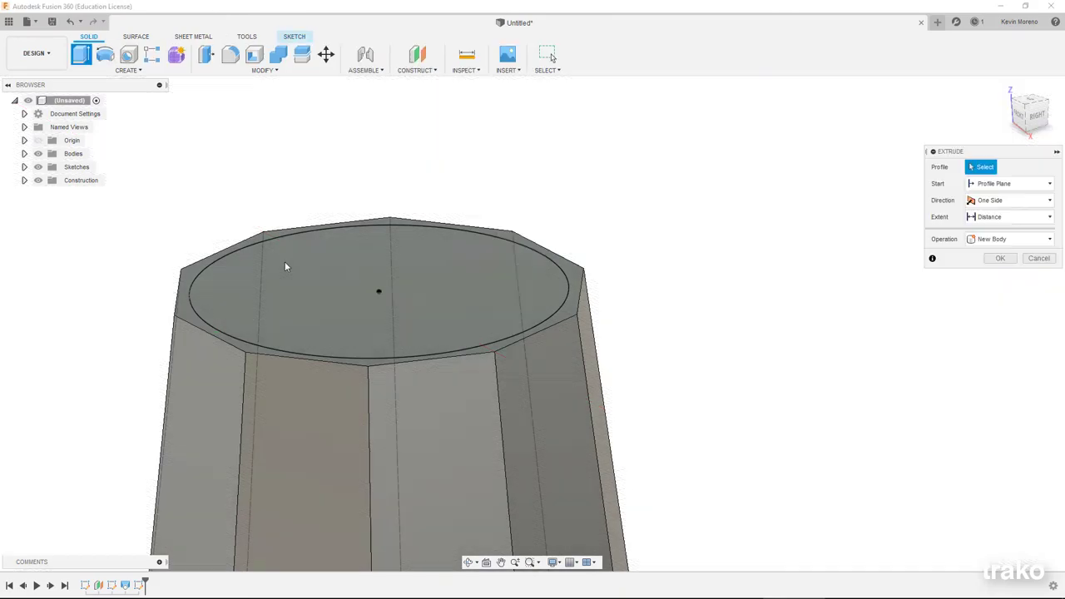
pyautogui.click(366, 281)
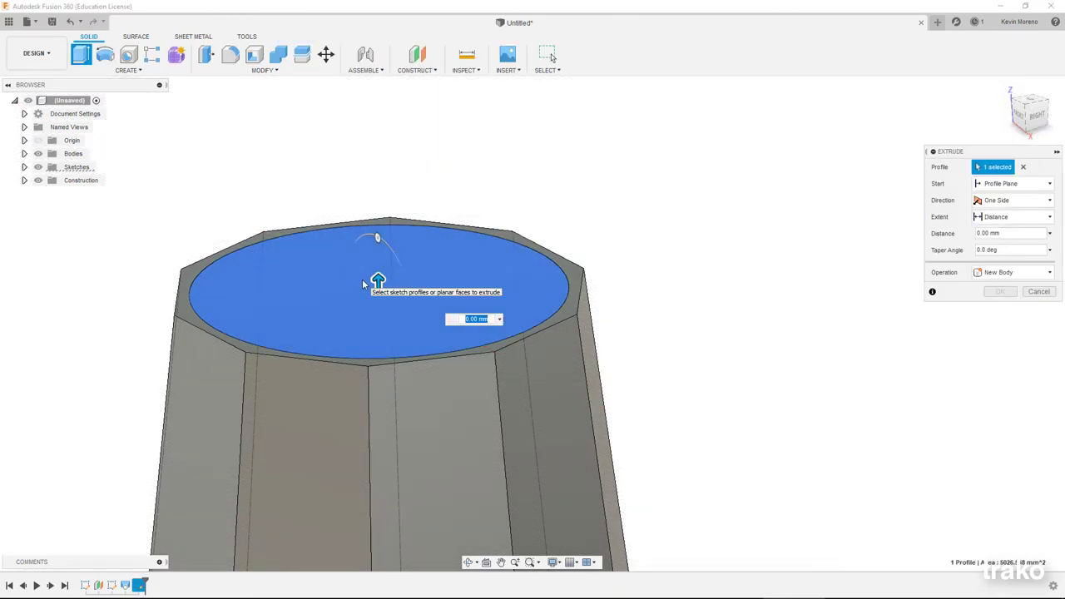
pyautogui.write('10')
pyautogui.press('Return')
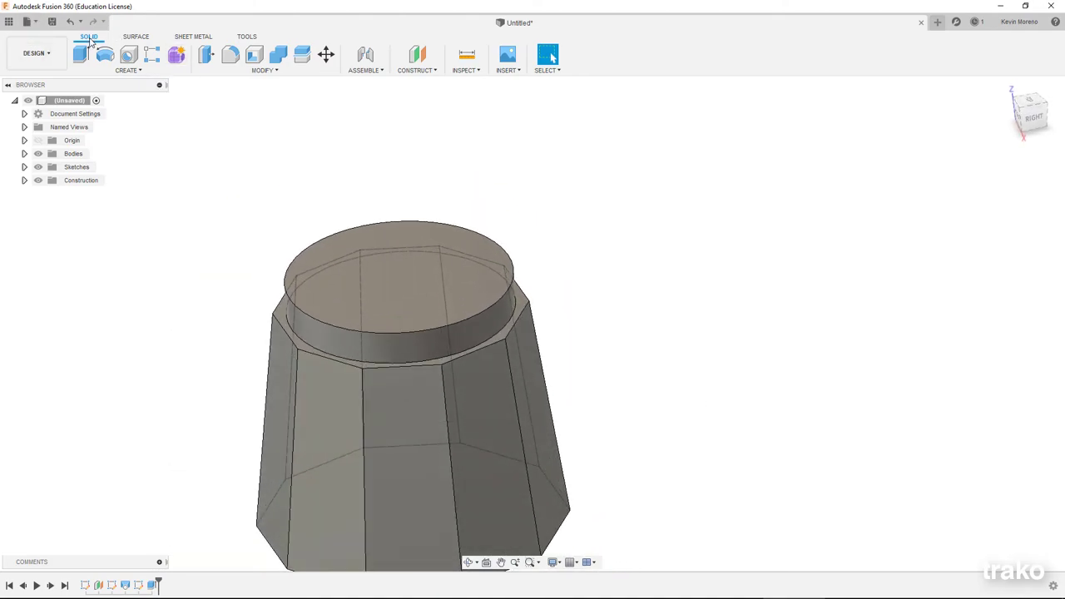
pyautogui.click(128, 70)
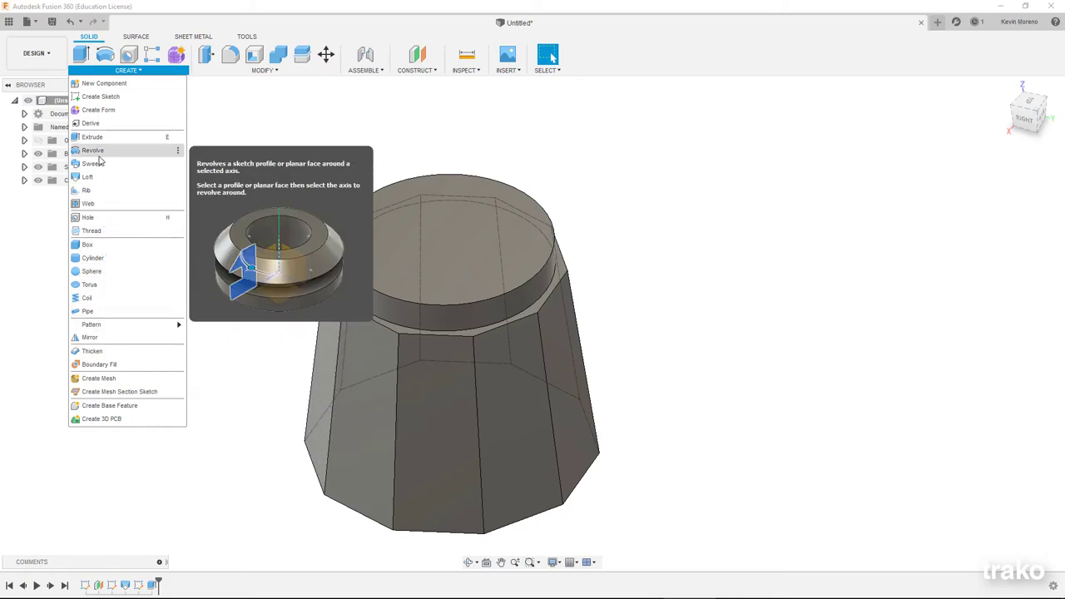
# Step: Shell the tapered body with its top face removed, leaving 5 mm walls
pyautogui.click(250, 70)
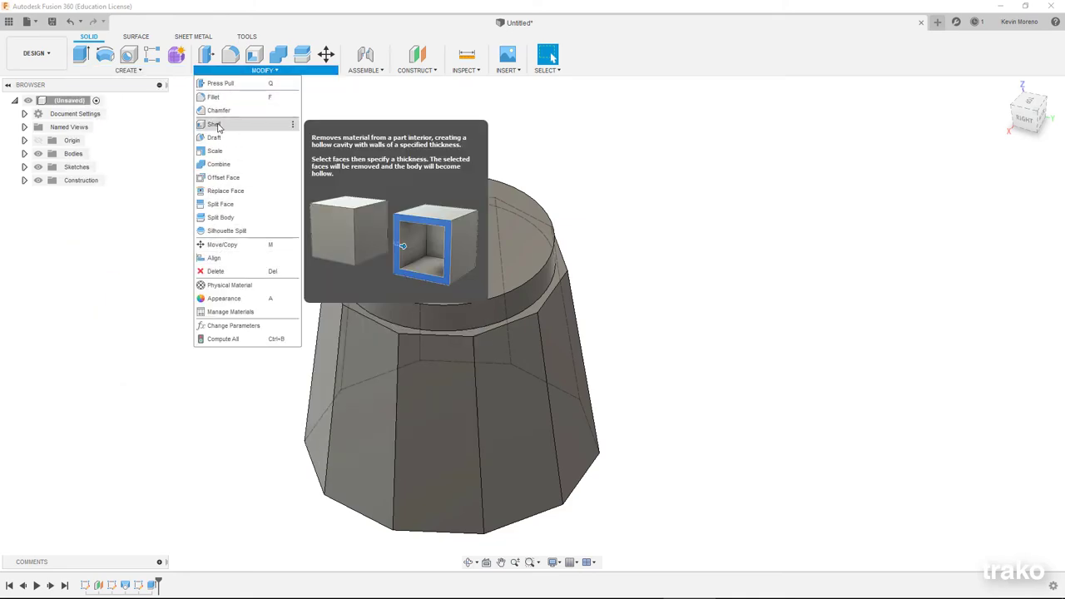
pyautogui.click(215, 124)
pyautogui.click(352, 233)
pyautogui.moveTo(352, 233)
pyautogui.keyDown('shift'); pyautogui.mouseDown(button='middle')
pyautogui.moveTo(390, 205)
pyautogui.moveTo(397, 219)
pyautogui.moveTo(407, 213)
pyautogui.mouseUp(button='middle'); pyautogui.keyUp('shift')
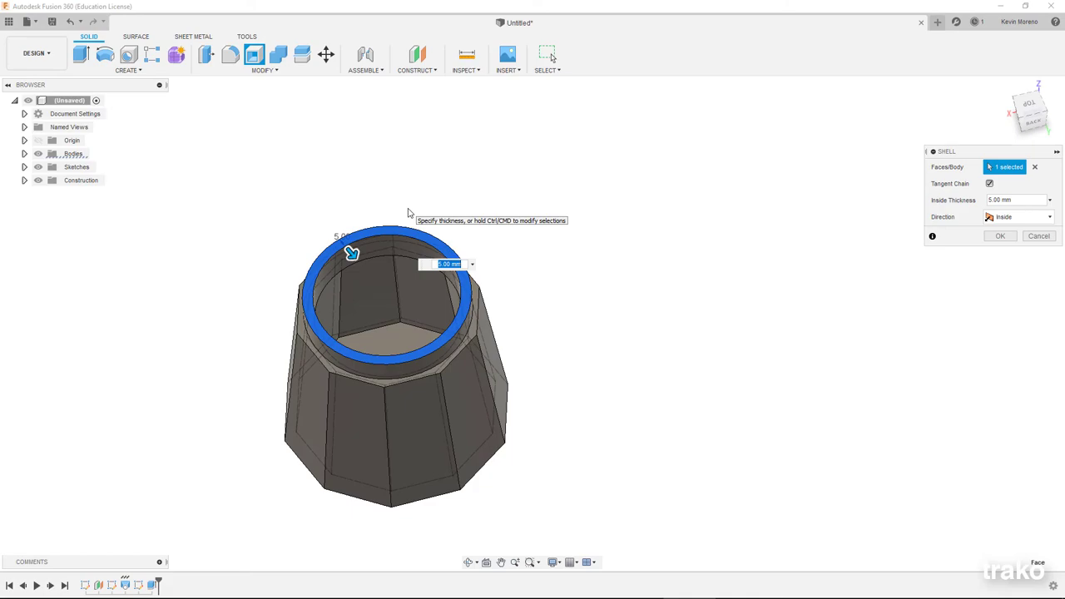
pyautogui.press('Return')
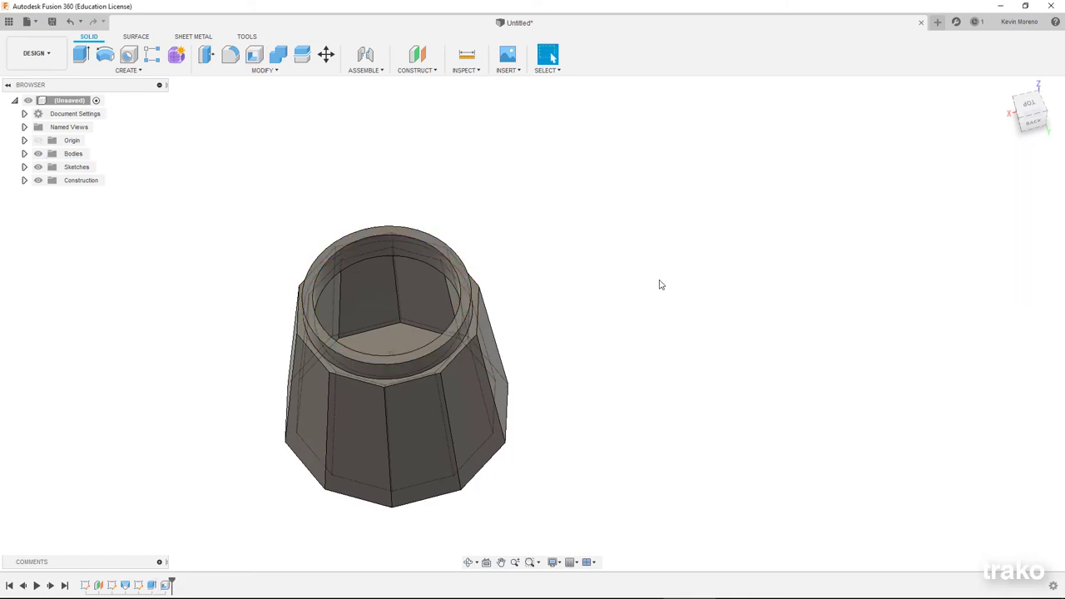
pyautogui.keyDown('shift'); pyautogui.moveTo(661, 285); pyautogui.dragTo(628, 275, button='middle'); pyautogui.keyUp('shift')
# Step: Create a construction plane offset 5 mm from the ledge face
pyautogui.scroll(5, 597, 266)
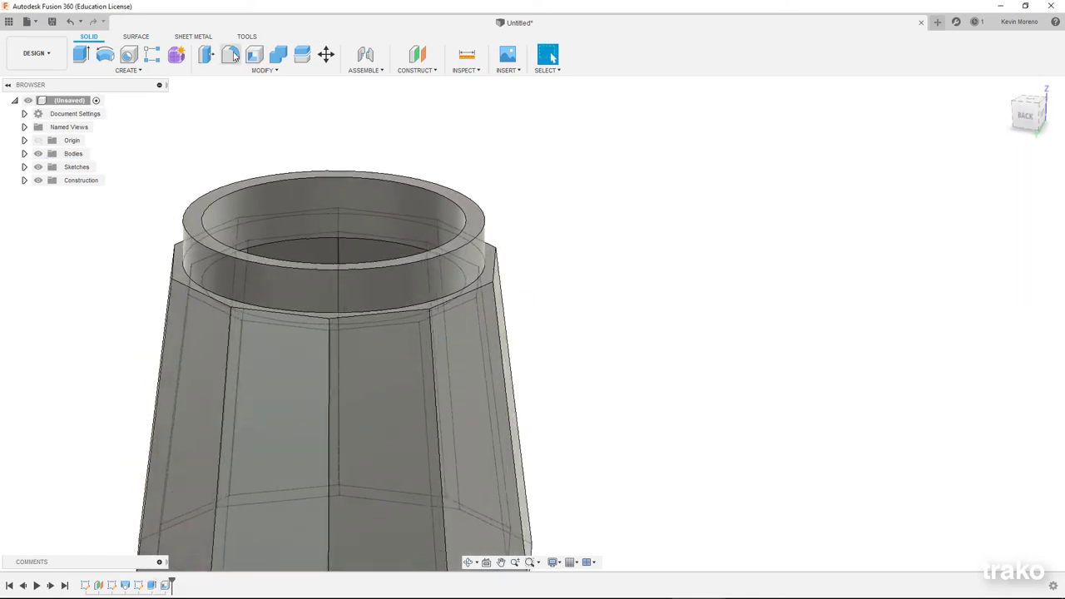
pyautogui.click(417, 70)
pyautogui.click(449, 87)
pyautogui.click(495, 261)
pyautogui.keyDown('shift'); pyautogui.moveTo(491, 265); pyautogui.dragTo(484, 236, button='middle'); pyautogui.keyUp('shift')
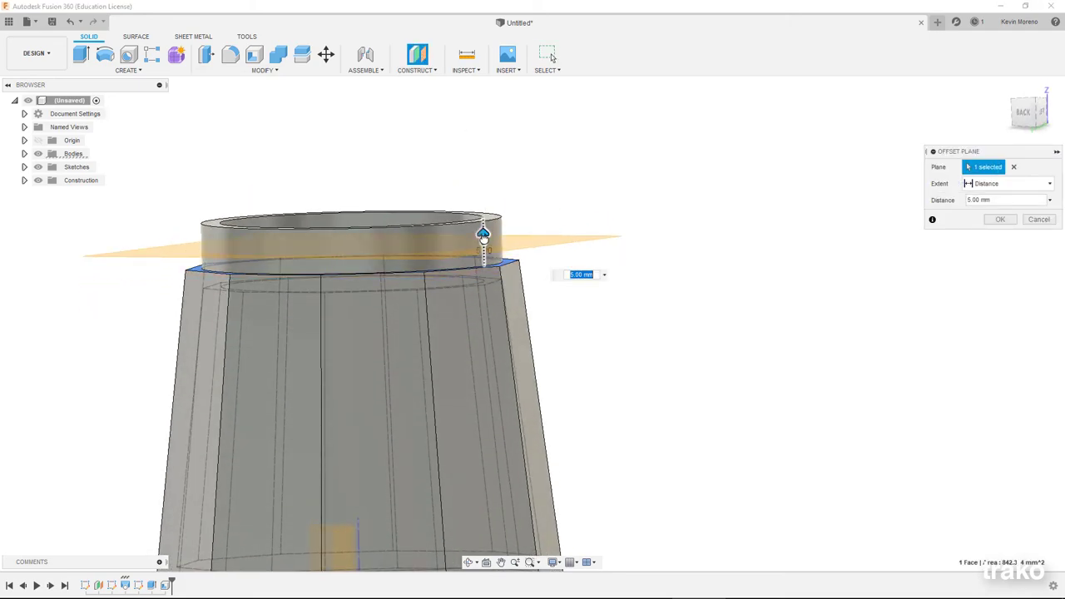
pyautogui.press('Return')
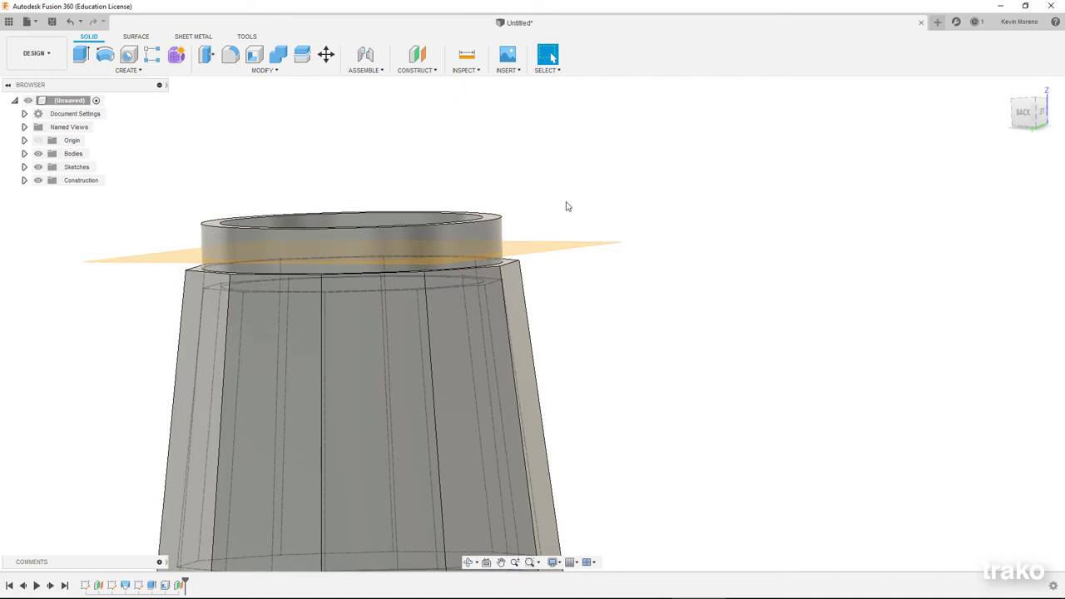
pyautogui.keyDown('shift'); pyautogui.moveTo(566, 207); pyautogui.dragTo(570, 220, button='middle'); pyautogui.keyUp('shift')
# Step: Sketch an 85 mm circle centred at the origin on the offset plane
pyautogui.click(80, 55)
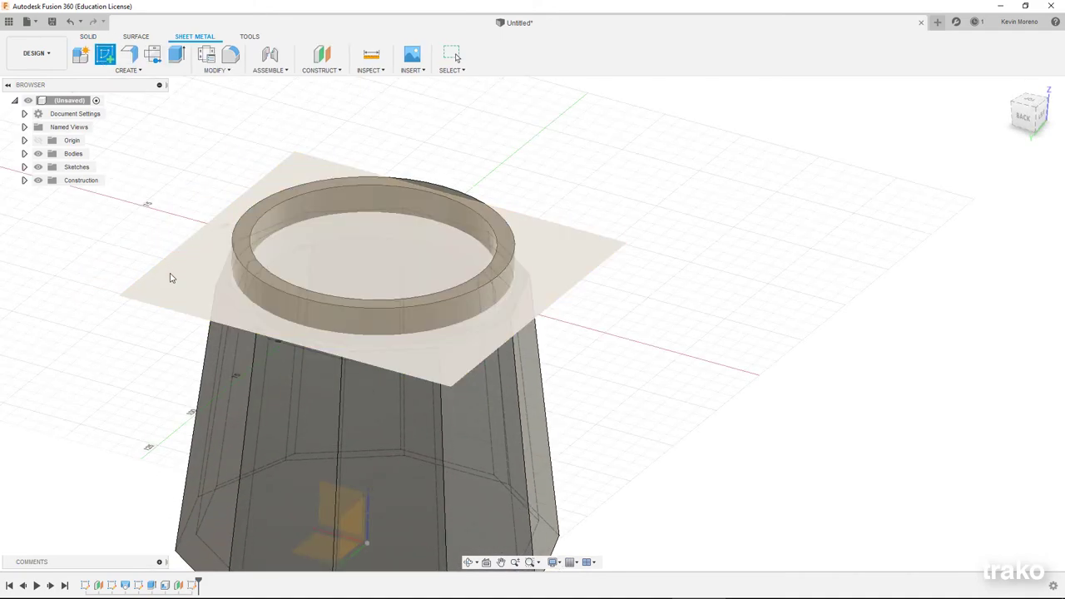
pyautogui.click(169, 276)
pyautogui.click(129, 54)
pyautogui.click(373, 270)
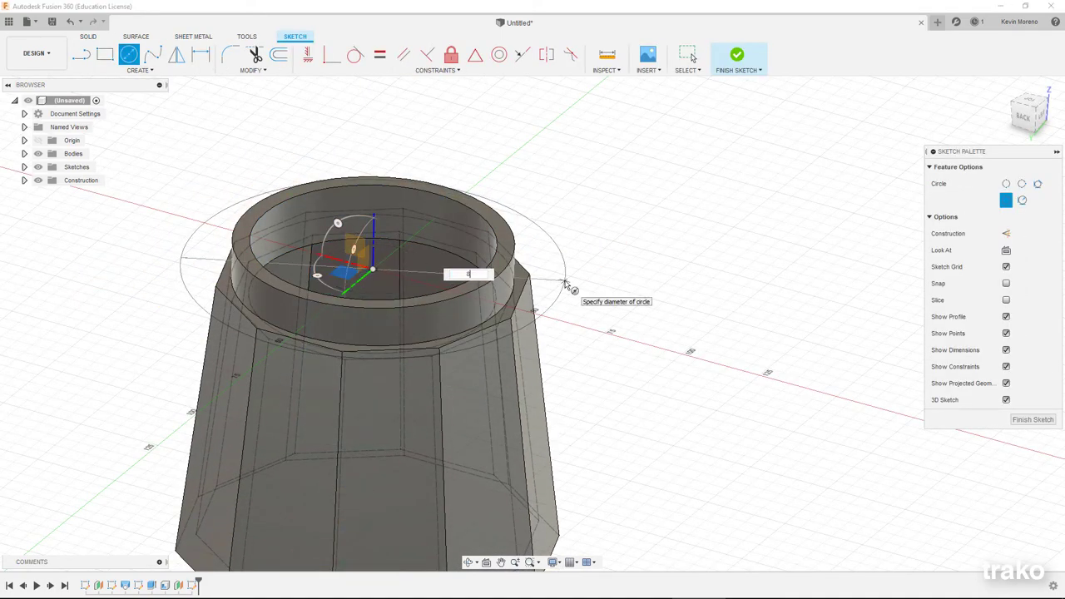
pyautogui.write('85')
pyautogui.press('Return')
pyautogui.press('Escape')
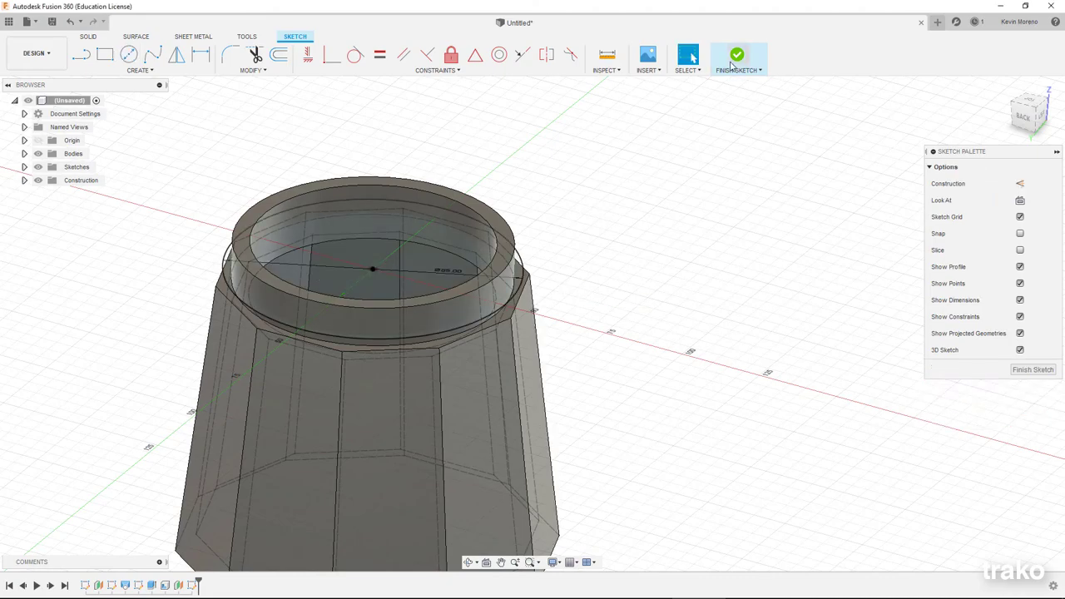
pyautogui.click(732, 65)
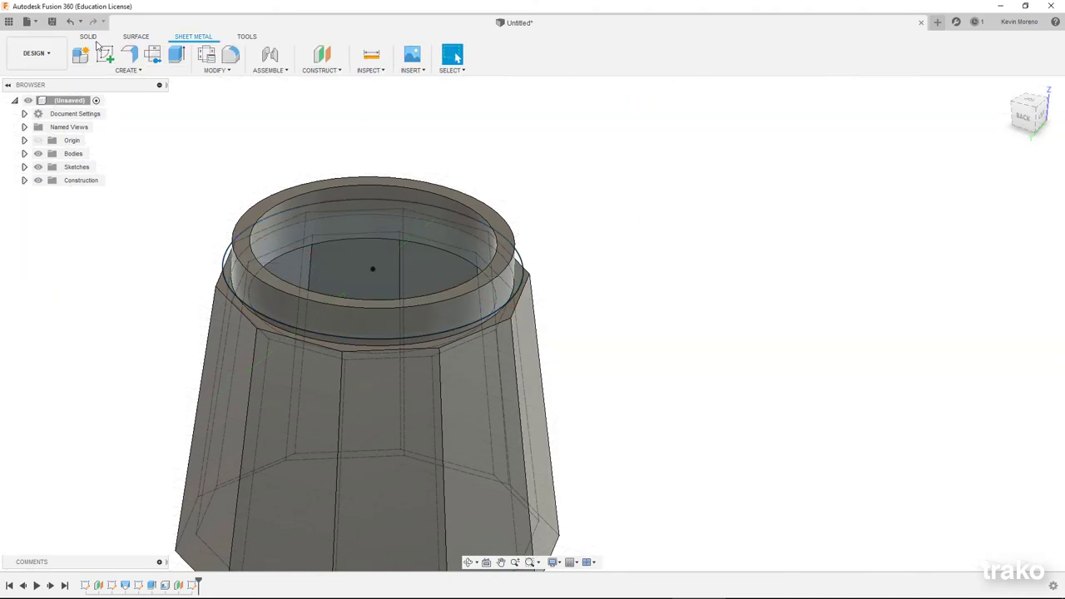
# Step: Extrude the 85 mm circle upward as a separate new body
pyautogui.press('e')
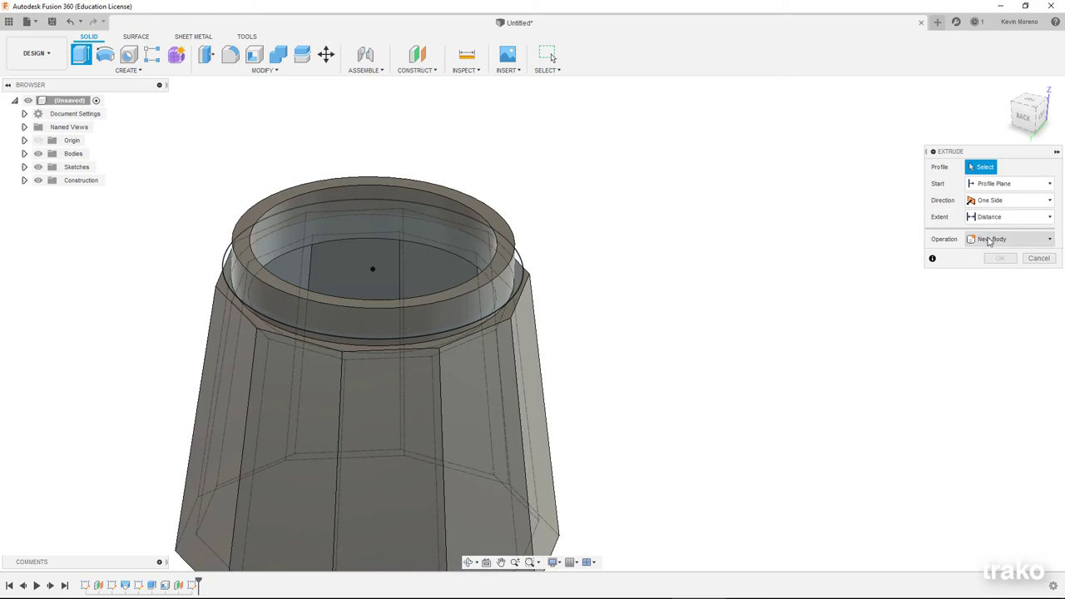
pyautogui.click(1010, 239)
pyautogui.click(995, 248)
pyautogui.click(362, 260)
pyautogui.moveTo(360, 261)
pyautogui.mouseDown()
pyautogui.moveTo(373, 136)
pyautogui.moveTo(371, 208)
pyautogui.mouseUp()
pyautogui.click(1010, 272)
pyautogui.click(999, 330)
pyautogui.press('Return')
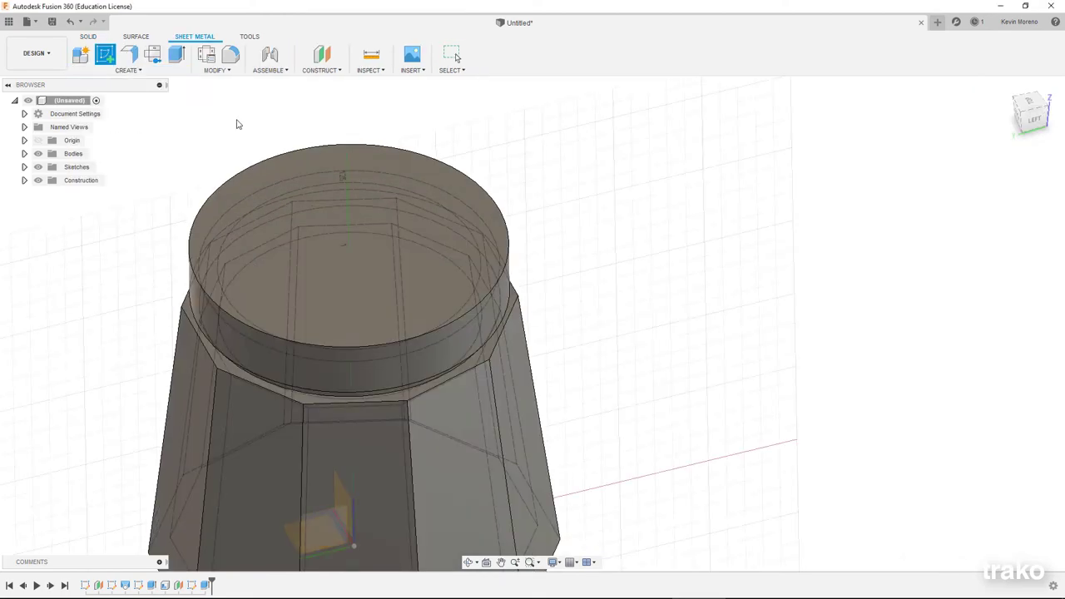
# Step: Sketch a ten-sided polygon of radius 90/2 centred on the origin above the neck
pyautogui.click(258, 179)
pyautogui.click(137, 70)
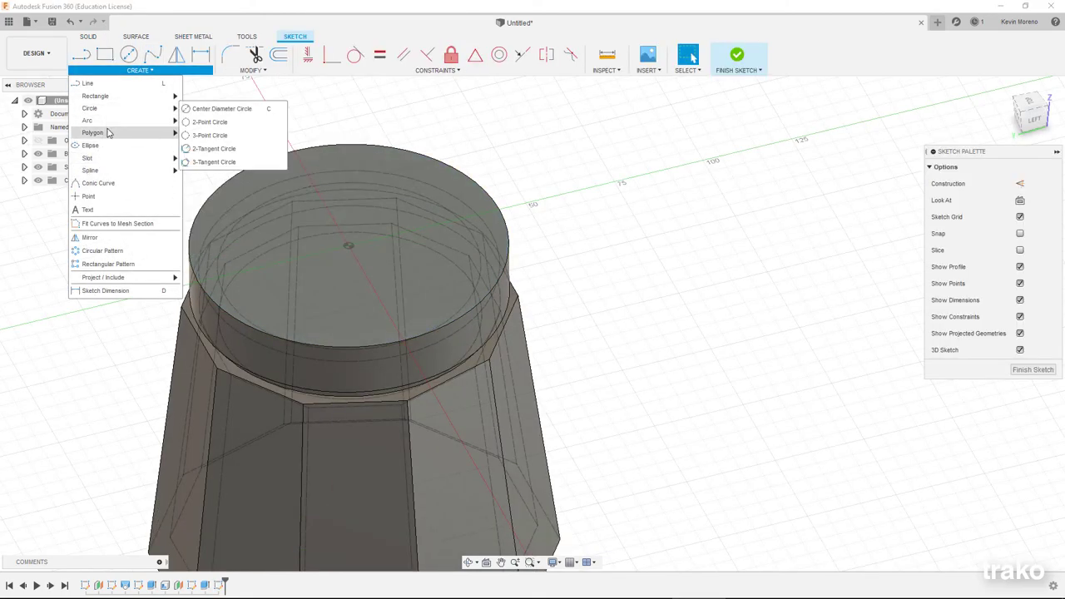
pyautogui.moveTo(93, 134)
pyautogui.click(218, 133)
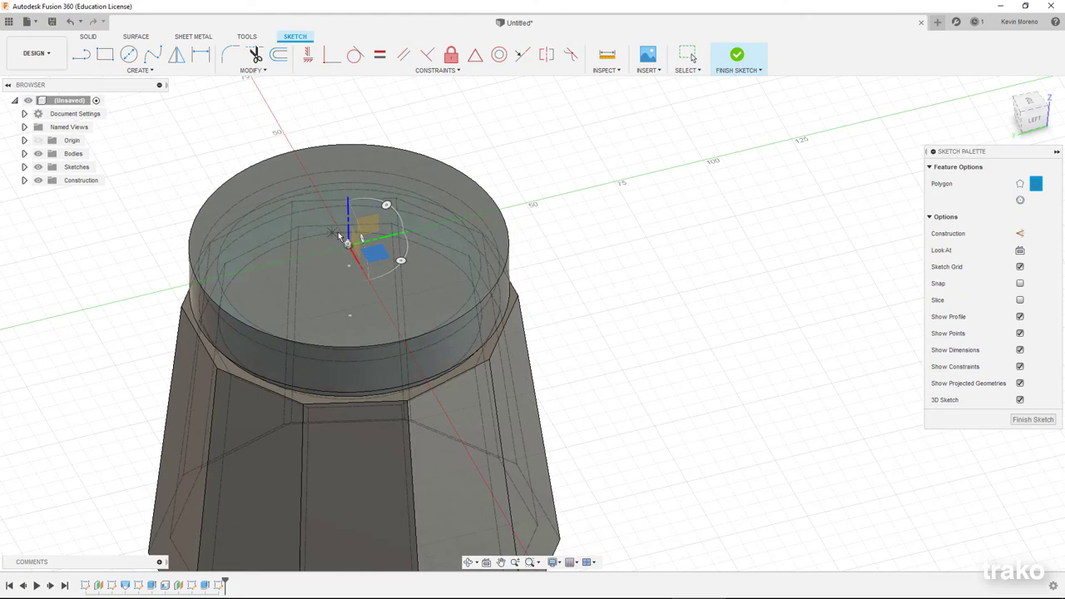
pyautogui.click(348, 242)
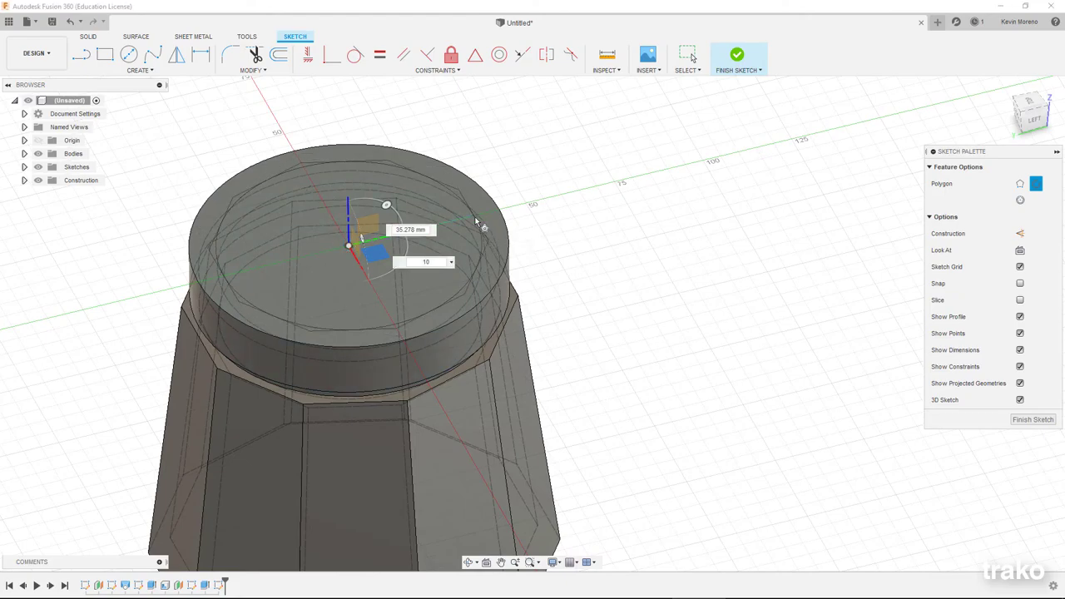
pyautogui.write('90/2')
pyautogui.press('Tab')
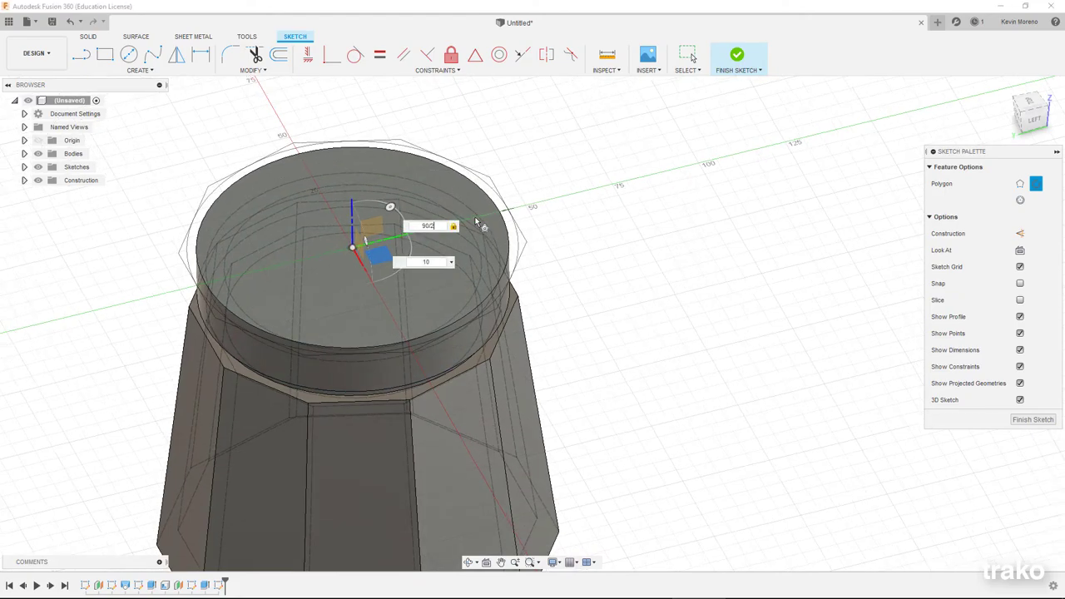
pyautogui.moveTo(476, 220)
pyautogui.keyDown('shift'); pyautogui.mouseDown(button='middle')
pyautogui.moveTo(594, 233)
pyautogui.moveTo(675, 102)
pyautogui.mouseUp(button='middle'); pyautogui.keyUp('shift')
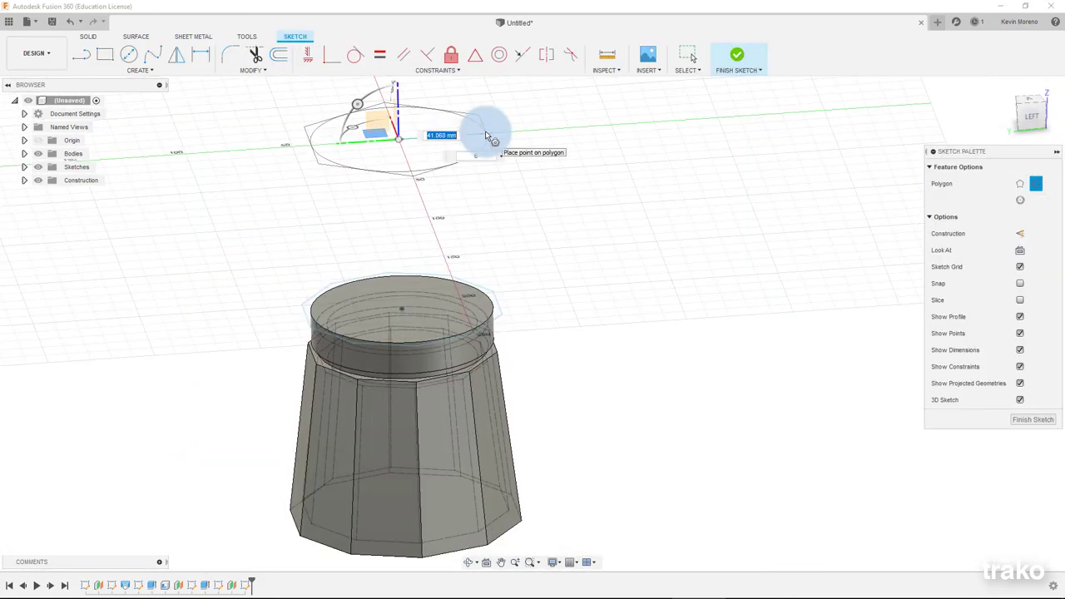
pyautogui.click(485, 134)
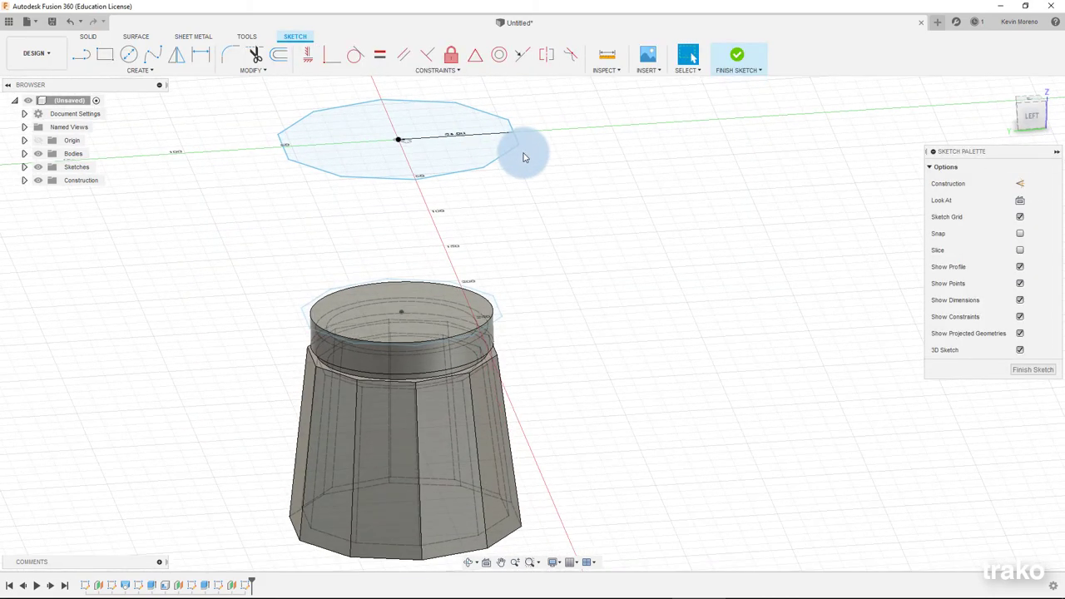
pyautogui.keyDown('shift'); pyautogui.moveTo(524, 148); pyautogui.dragTo(568, 274, button='middle'); pyautogui.keyUp('shift')
pyautogui.click(737, 55)
# Step: Loft from the neck circle to the 90 mm decagon, then hide one body
pyautogui.click(126, 70)
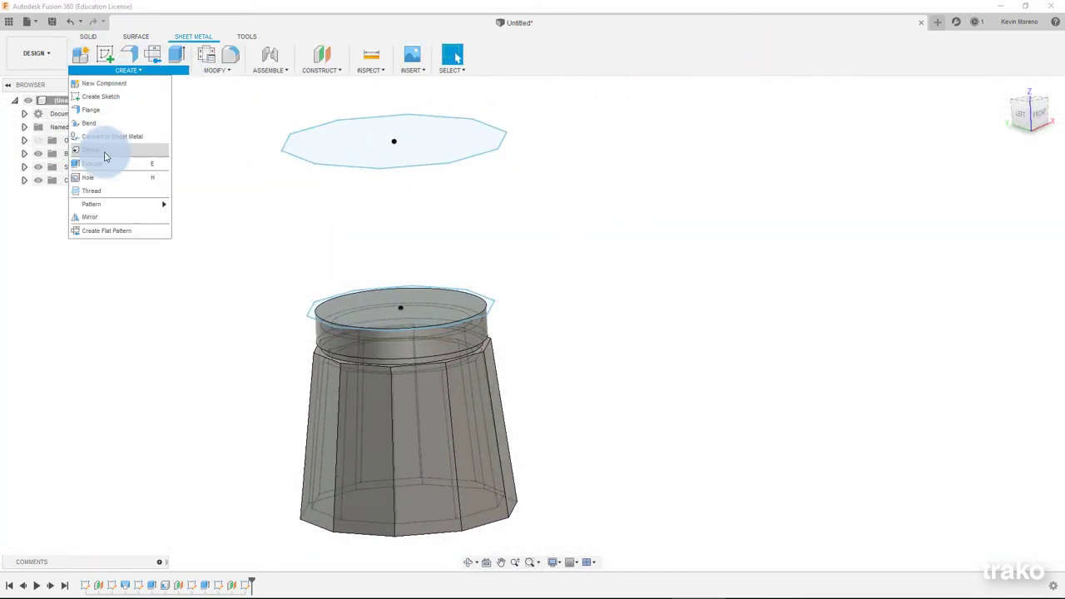
pyautogui.click(87, 36)
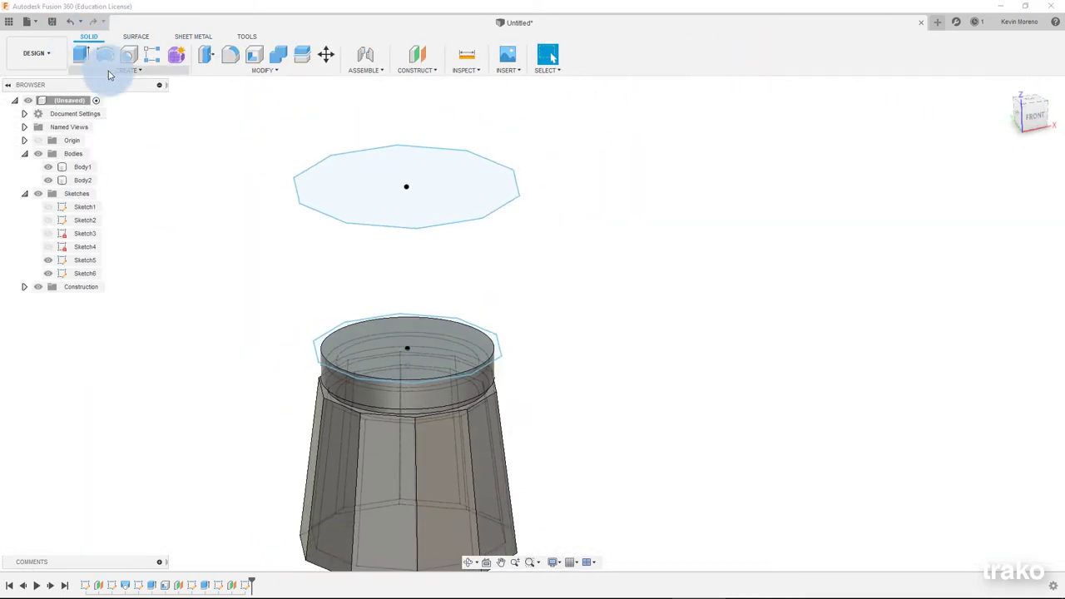
pyautogui.click(127, 70)
pyautogui.click(97, 181)
pyautogui.click(491, 350)
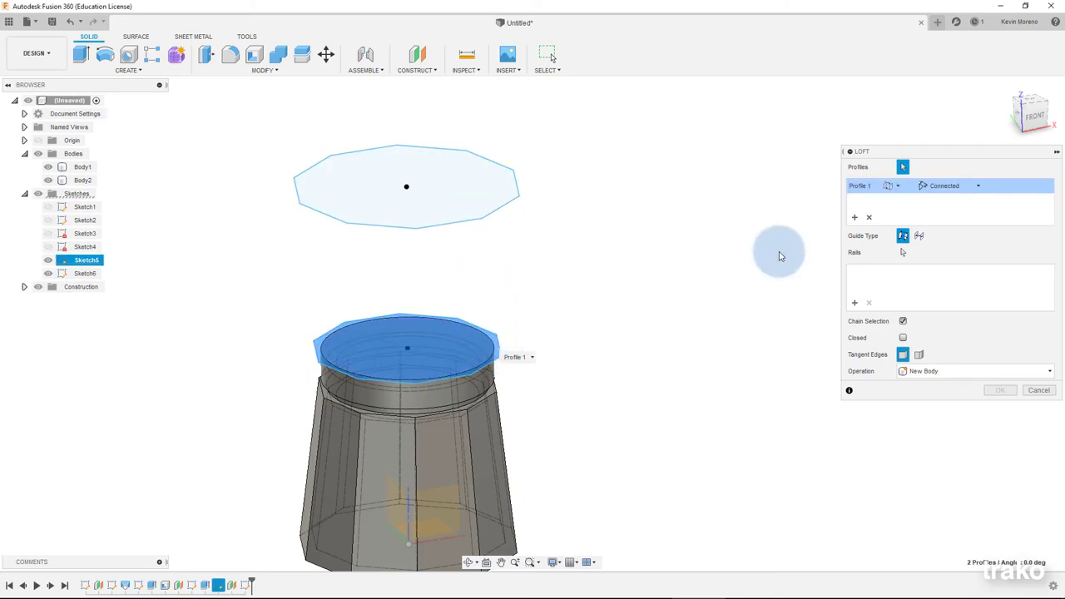
pyautogui.click(435, 187)
pyautogui.click(1005, 392)
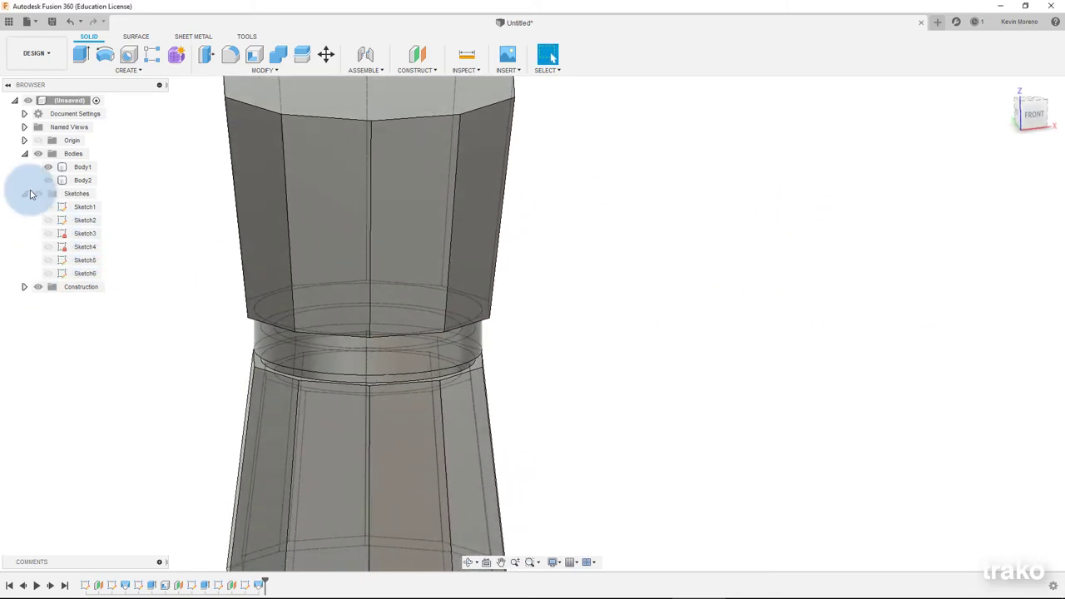
pyautogui.click(48, 167)
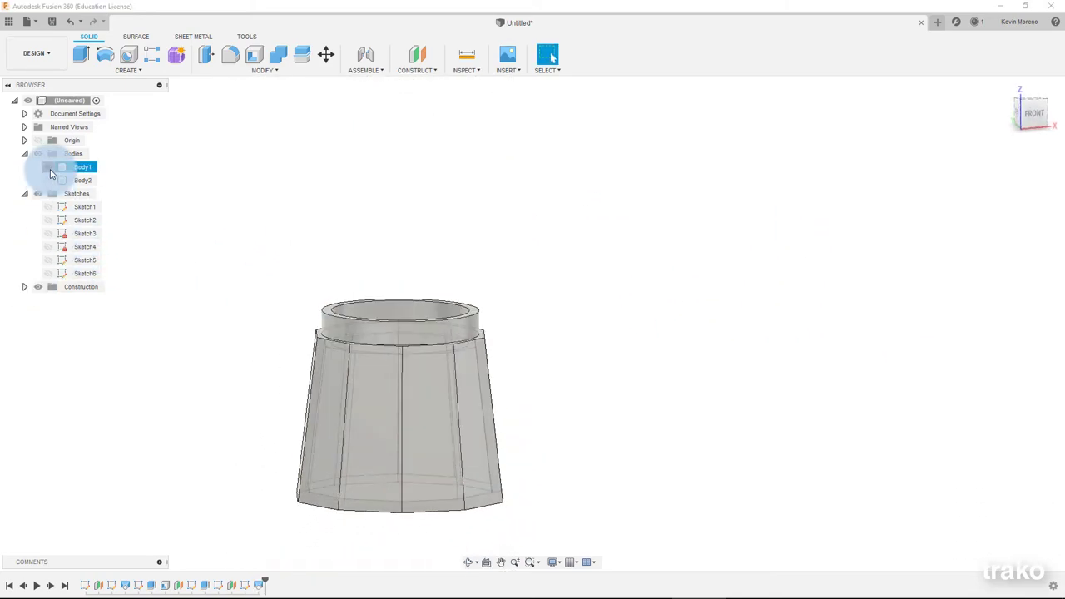
pyautogui.keyDown('shift'); pyautogui.moveTo(583, 283); pyautogui.dragTo(621, 307, button='middle'); pyautogui.keyUp('shift')
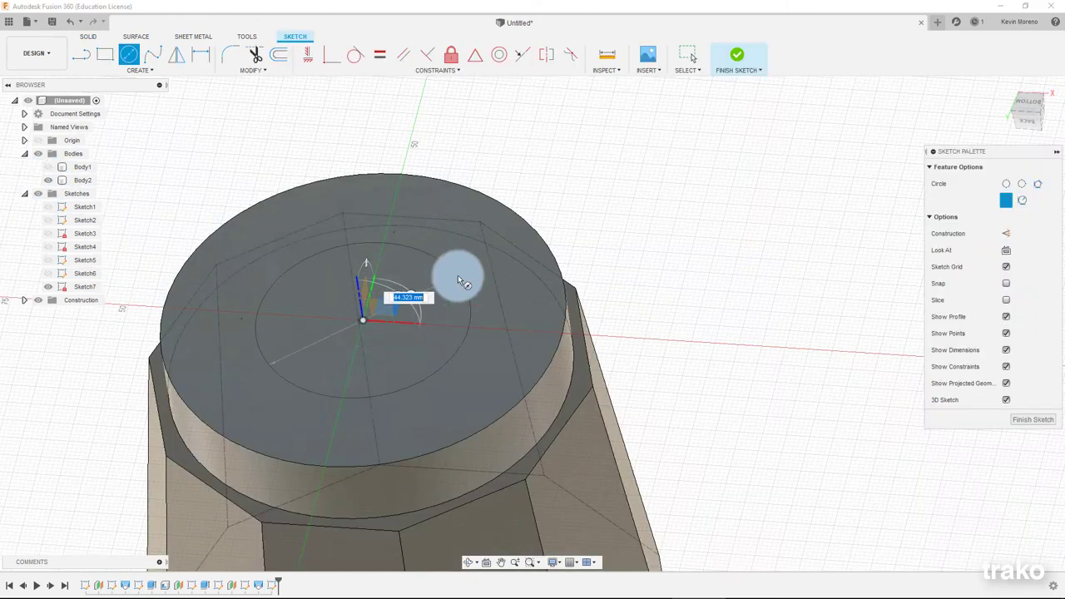
# Step: Finish the base circle sketch and start a 13.5 mm downward extrusion of it
pyautogui.click(465, 272)
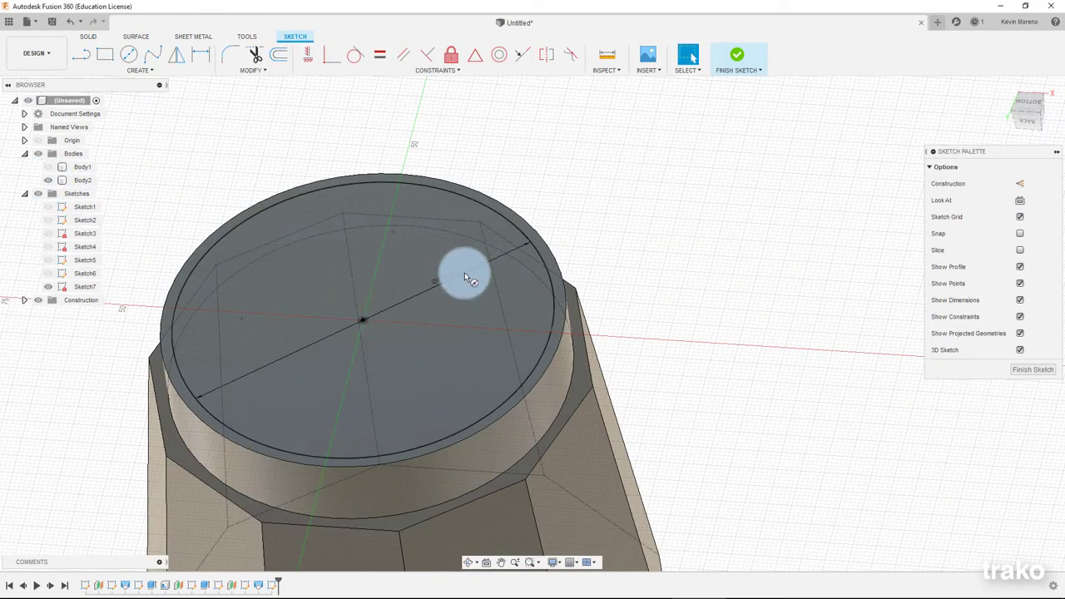
pyautogui.click(736, 54)
pyautogui.press('e')
pyautogui.click(364, 208)
pyautogui.write('13.5')
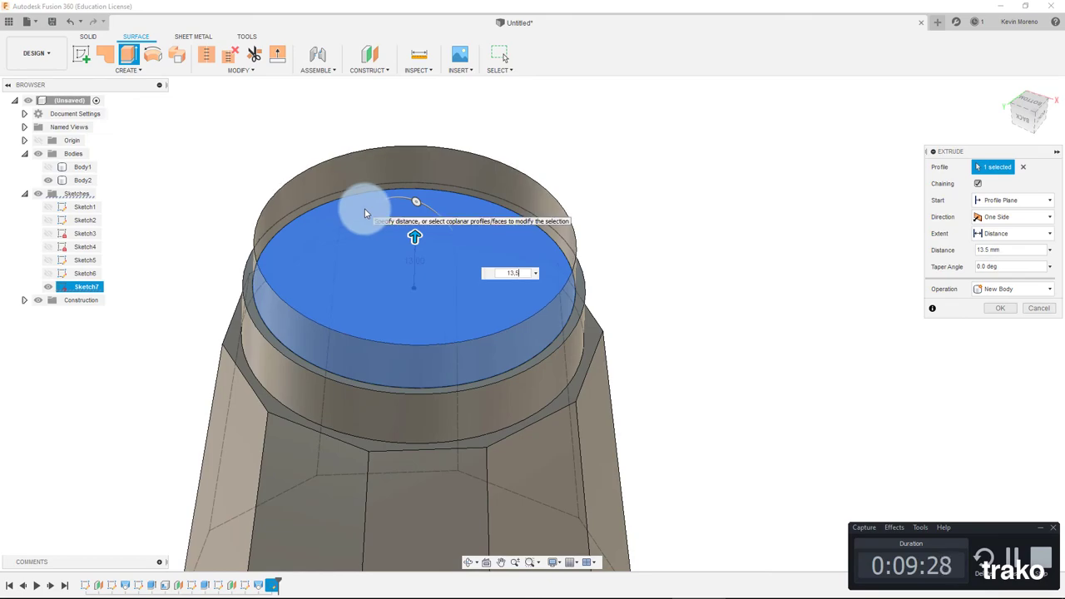
pyautogui.press('Home')
pyautogui.write('-')
pyautogui.click(1010, 290)
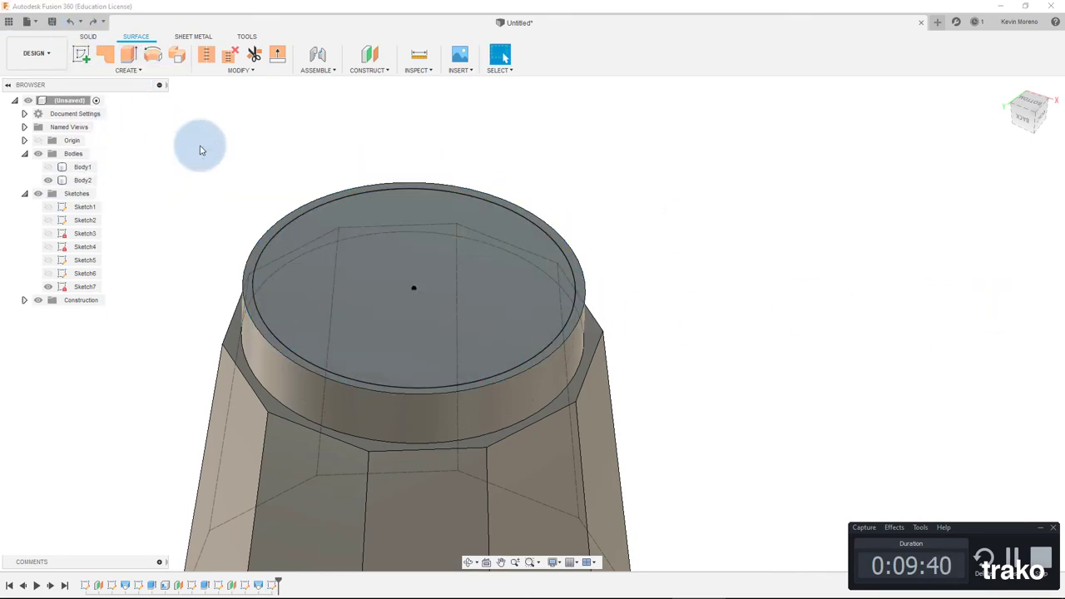
# Step: Cut the circle 13.5 mm into the neck disc, leaving a thin ring
pyautogui.press('e')
pyautogui.click(411, 277)
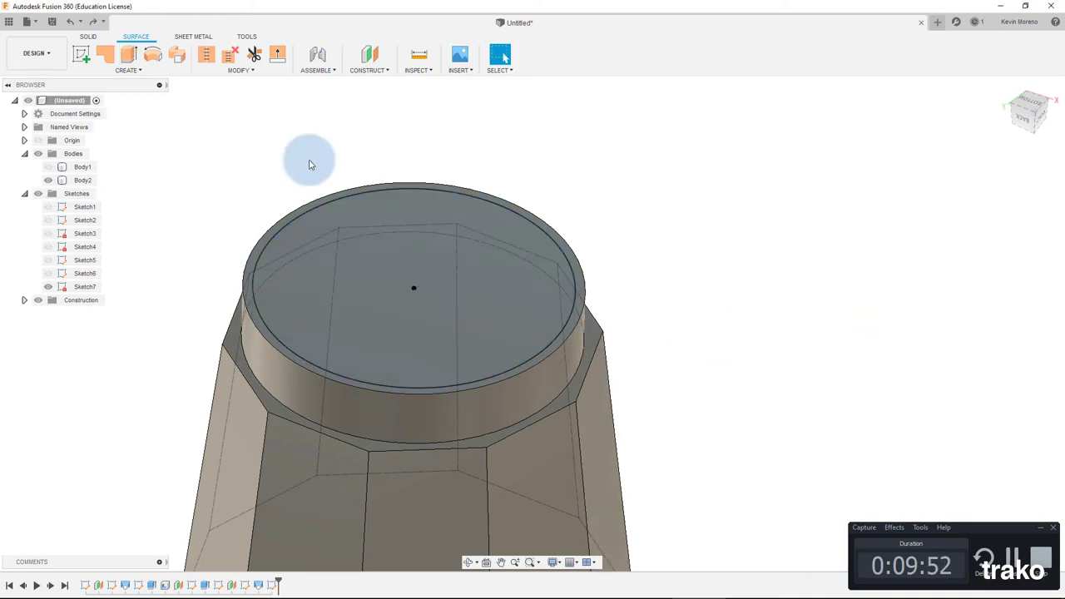
pyautogui.click(87, 37)
pyautogui.press('e')
pyautogui.click(302, 252)
pyautogui.moveTo(414, 292); pyautogui.dragTo(413, 329)
pyautogui.click(503, 348)
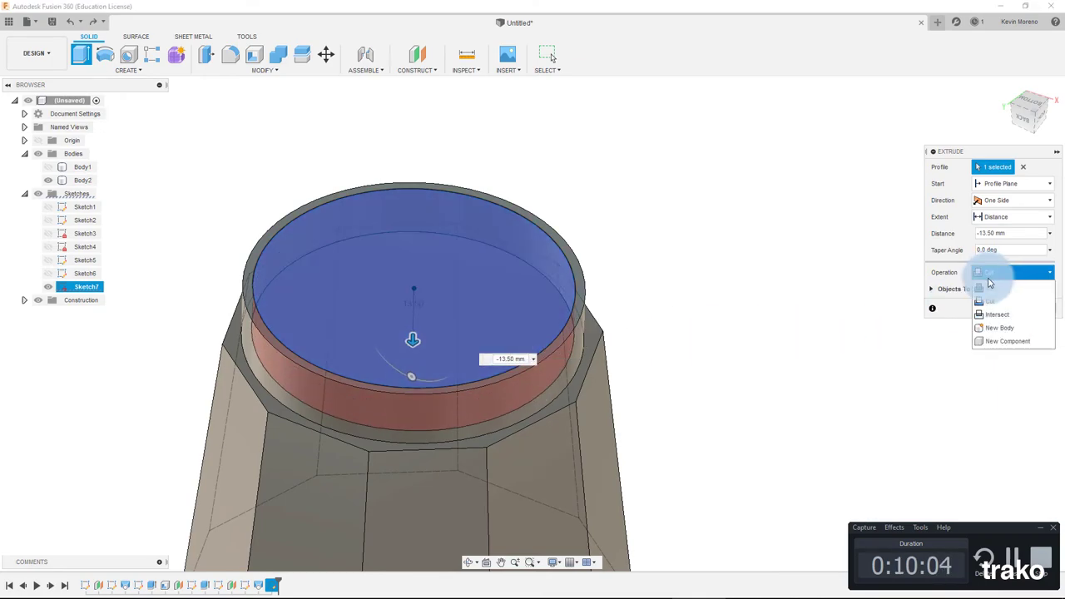
pyautogui.click(1000, 308)
pyautogui.keyDown('shift'); pyautogui.moveTo(815, 297); pyautogui.dragTo(765, 286, button='middle'); pyautogui.keyUp('shift')
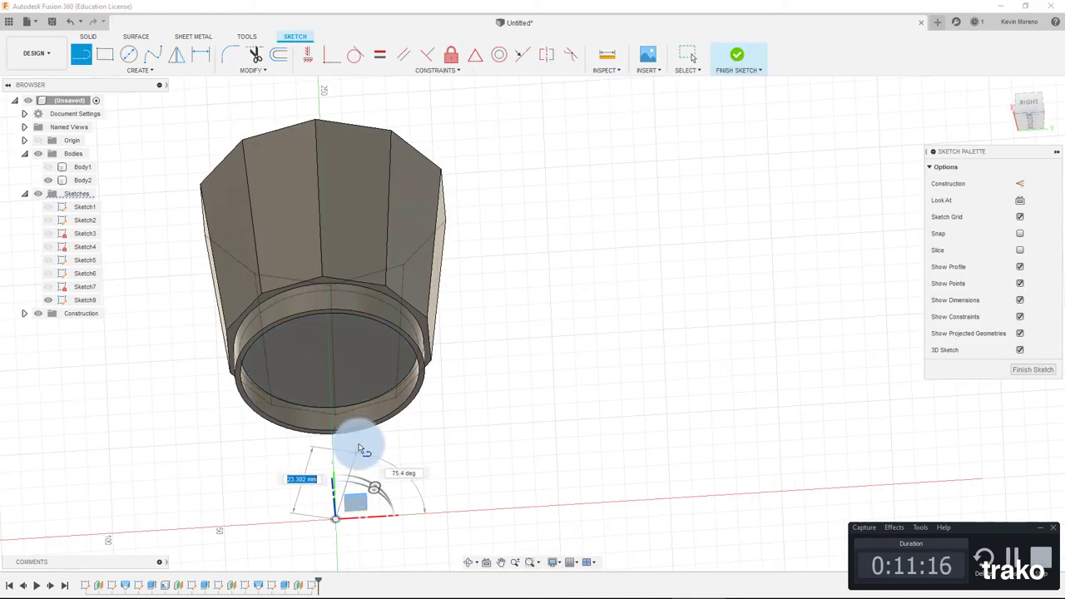
# Step: Sketch axis lines for the central column profile and finish that sketch
pyautogui.keyDown('shift'); pyautogui.moveTo(360, 450); pyautogui.dragTo(352, 388, button='middle'); pyautogui.keyUp('shift')
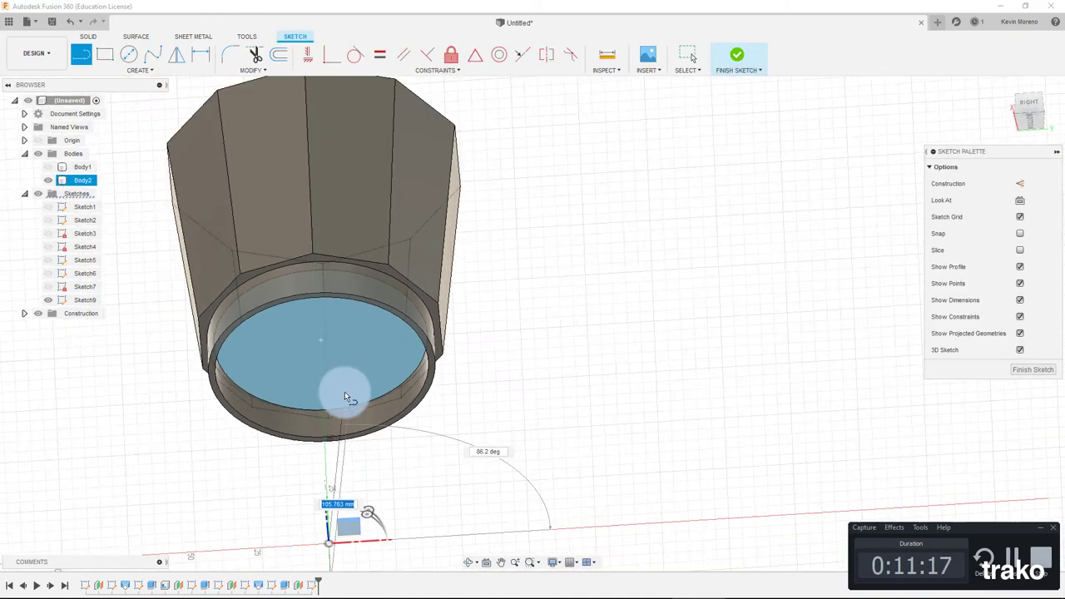
pyautogui.click(321, 122)
pyautogui.press('Escape')
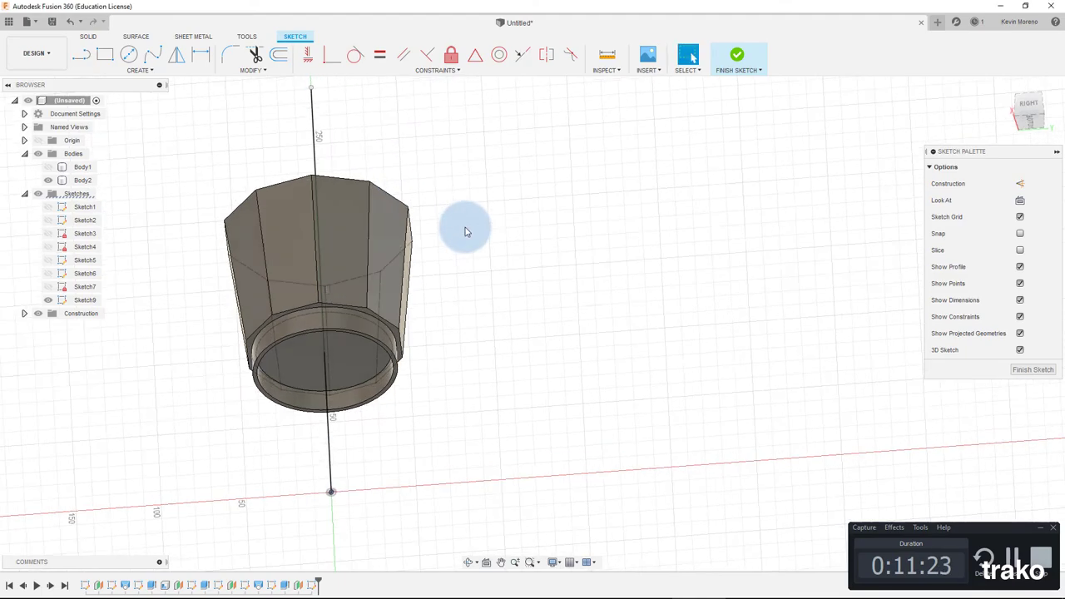
pyautogui.scroll(3, 465, 230)
pyautogui.scroll(3, 465, 230)
pyautogui.click(81, 54)
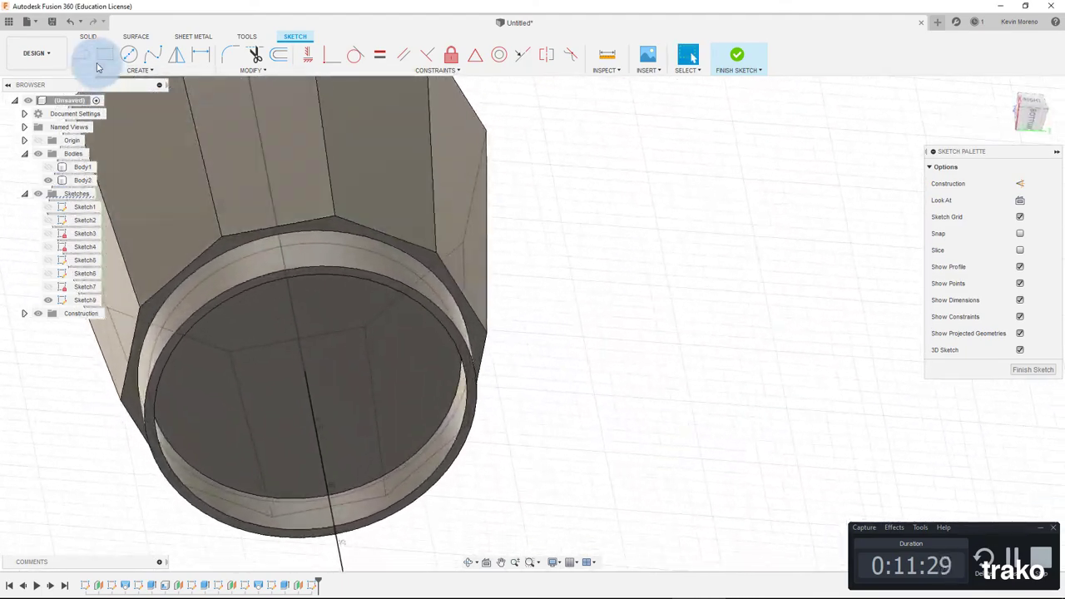
pyautogui.click(304, 371)
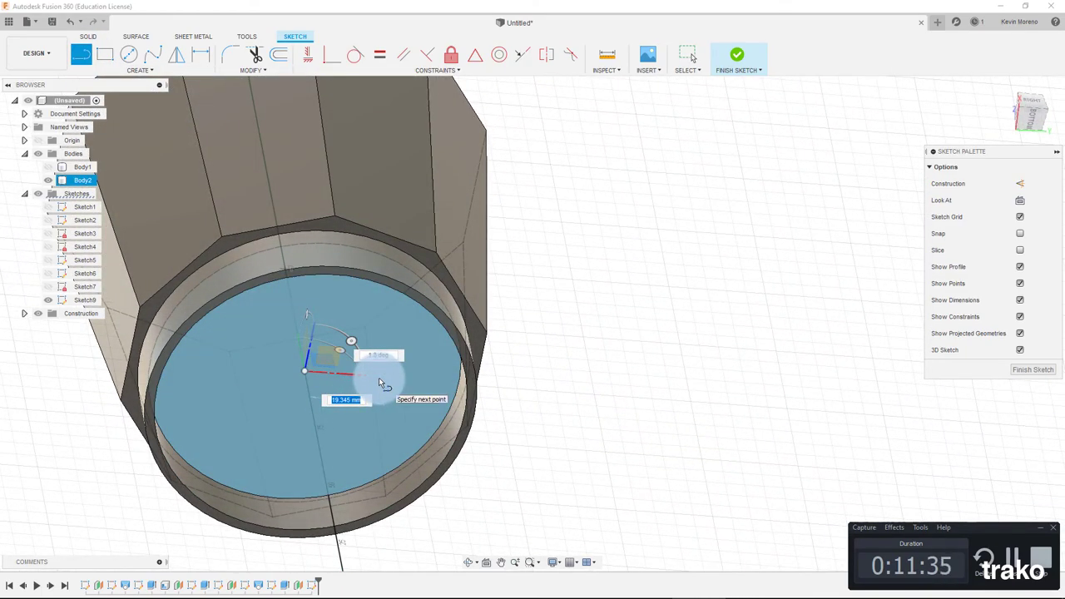
pyautogui.keyDown('shift'); pyautogui.moveTo(379, 383); pyautogui.dragTo(446, 453, button='middle'); pyautogui.keyUp('shift')
pyautogui.scroll(3, 388, 403)
pyautogui.keyDown('shift'); pyautogui.moveTo(388, 403); pyautogui.dragTo(391, 458, button='middle'); pyautogui.keyUp('shift')
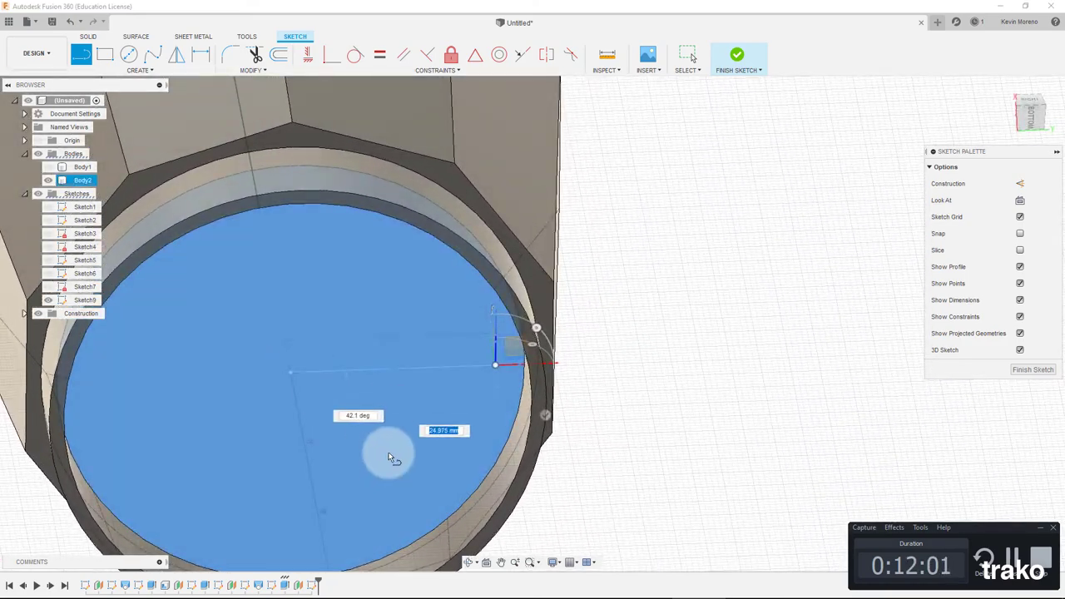
pyautogui.rightClick(392, 458)
pyautogui.click(396, 389)
# Step: Add a section analysis cutting the upper chamber along a plane
pyautogui.click(467, 70)
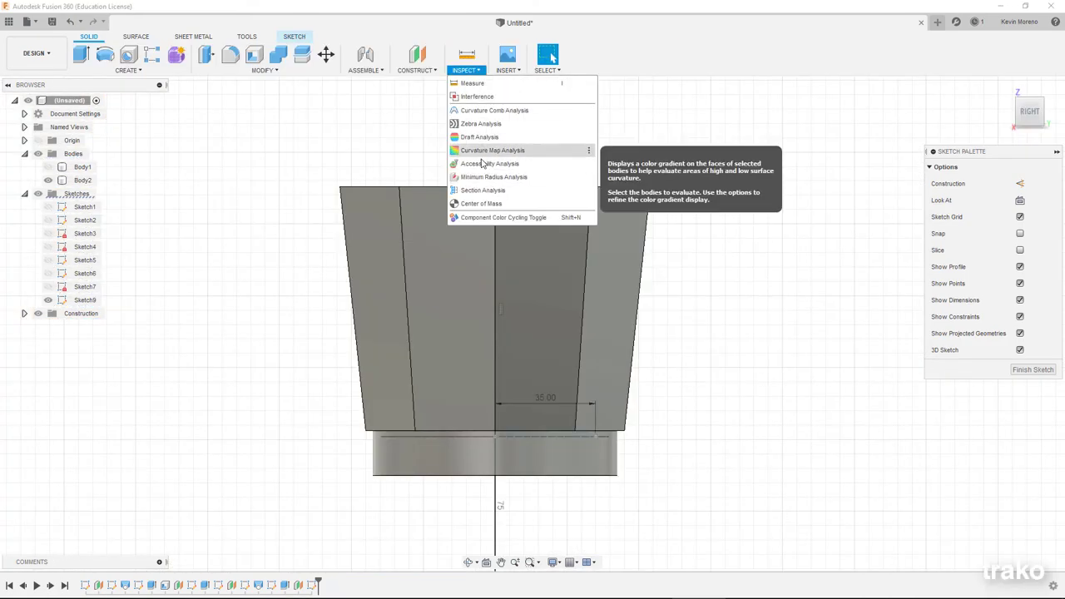
pyautogui.click(483, 190)
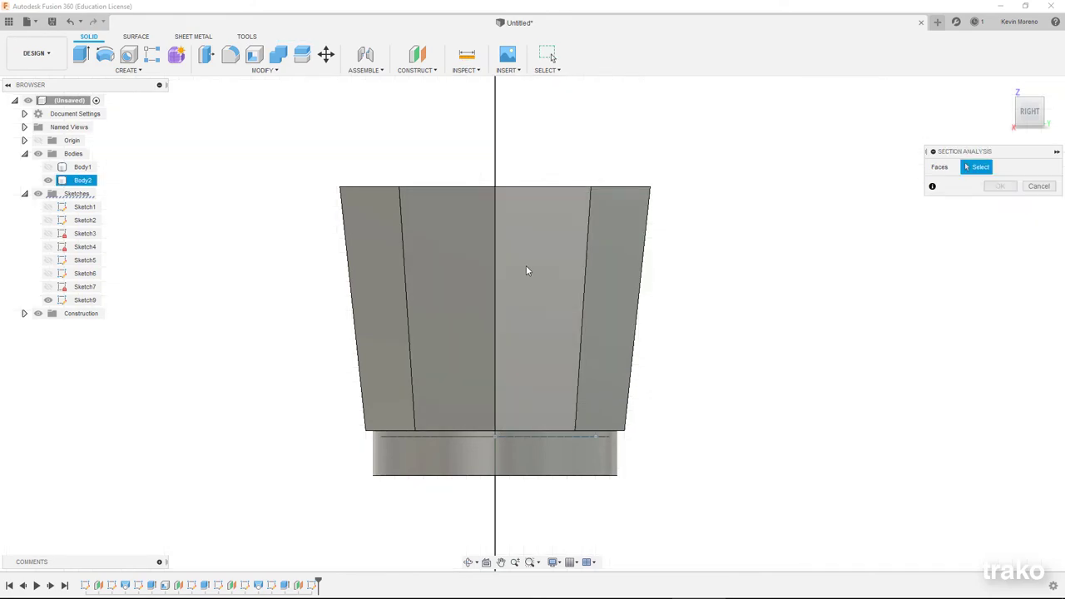
pyautogui.click(599, 230)
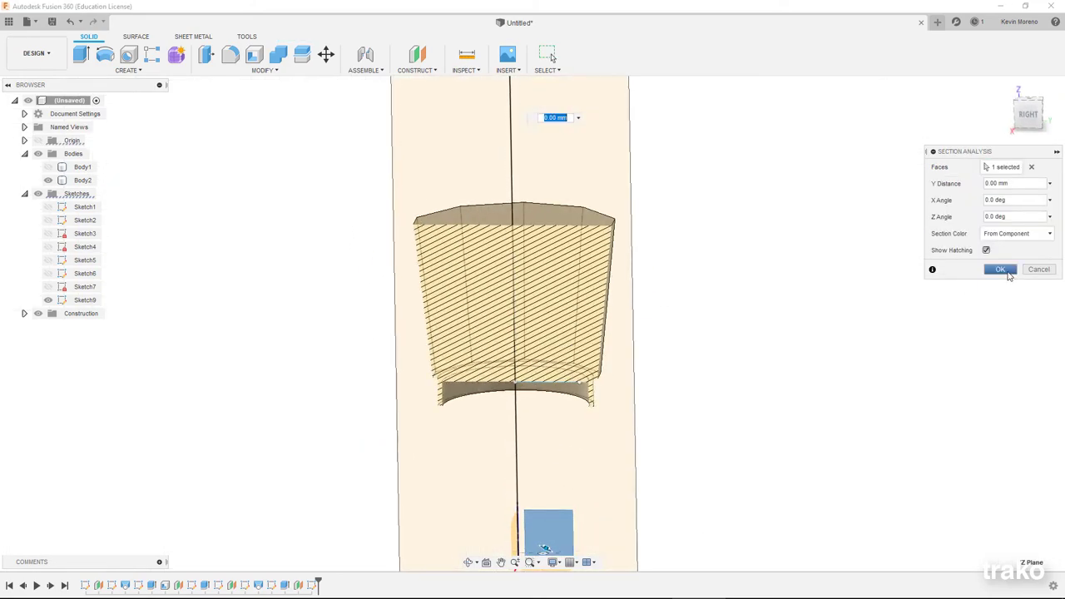
pyautogui.click(1001, 270)
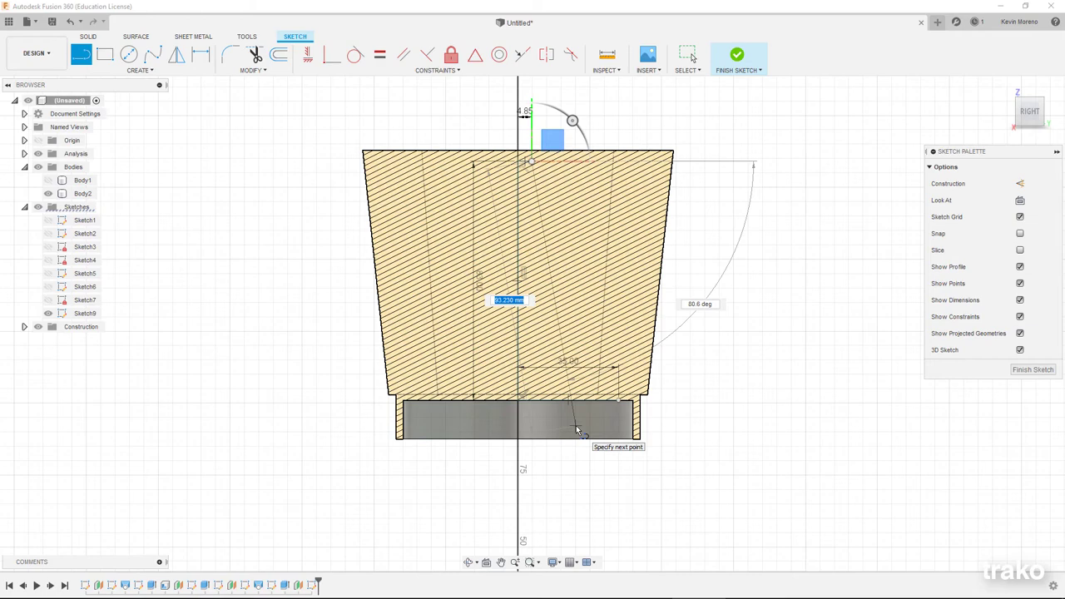
# Step: Draw a conic curve arching from the axis across the chamber's base
pyautogui.press('Escape')
pyautogui.scroll(2, 608, 429)
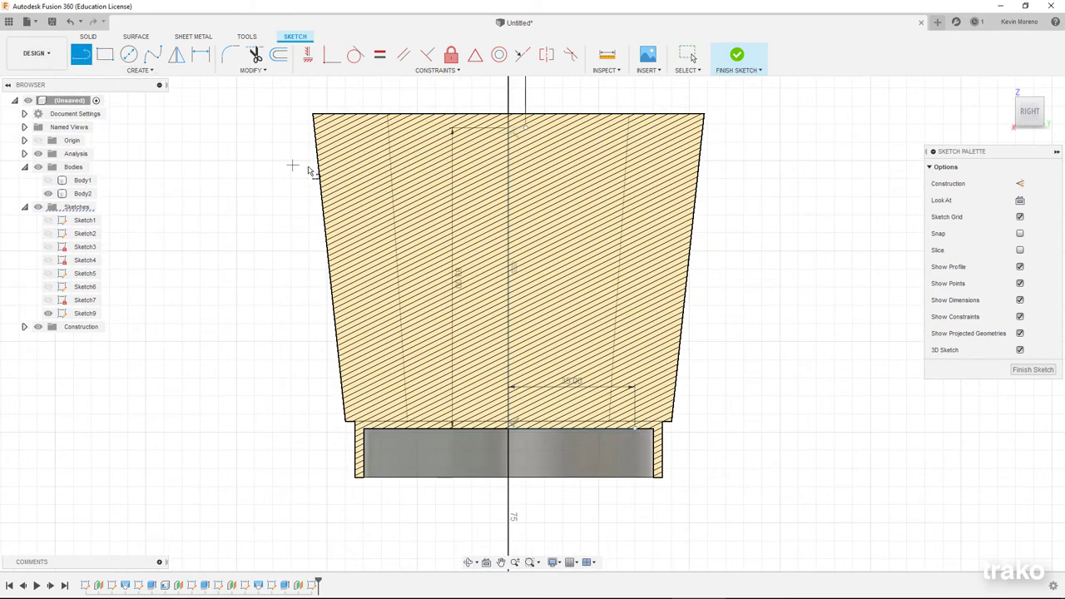
pyautogui.click(638, 429)
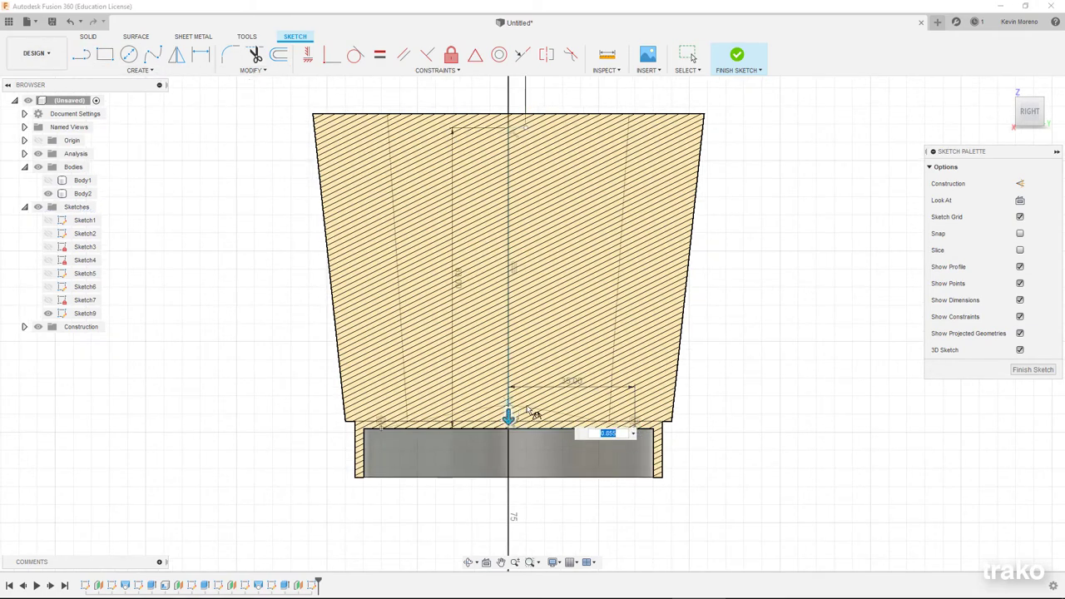
pyautogui.click(509, 429)
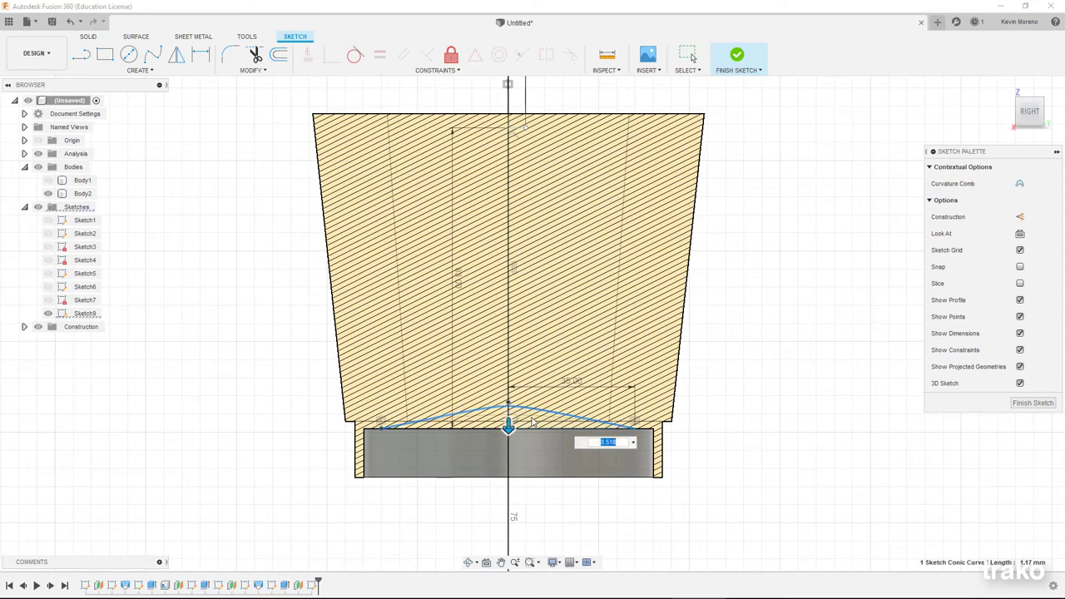
pyautogui.scroll(3, 509, 416)
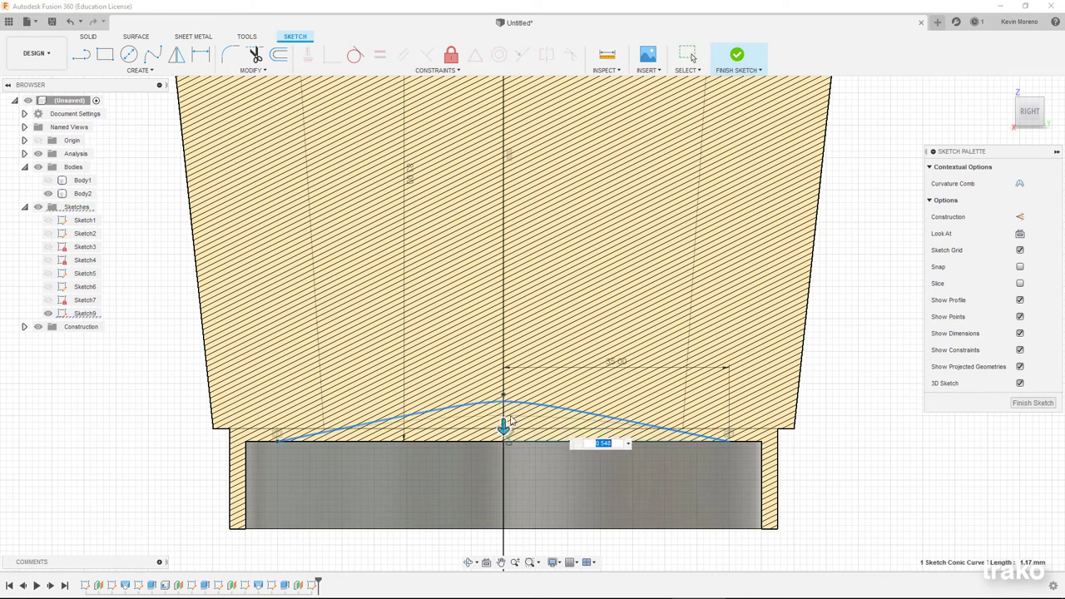
pyautogui.keyDown('shift'); pyautogui.moveTo(512, 421); pyautogui.dragTo(556, 324, button='middle'); pyautogui.keyUp('shift')
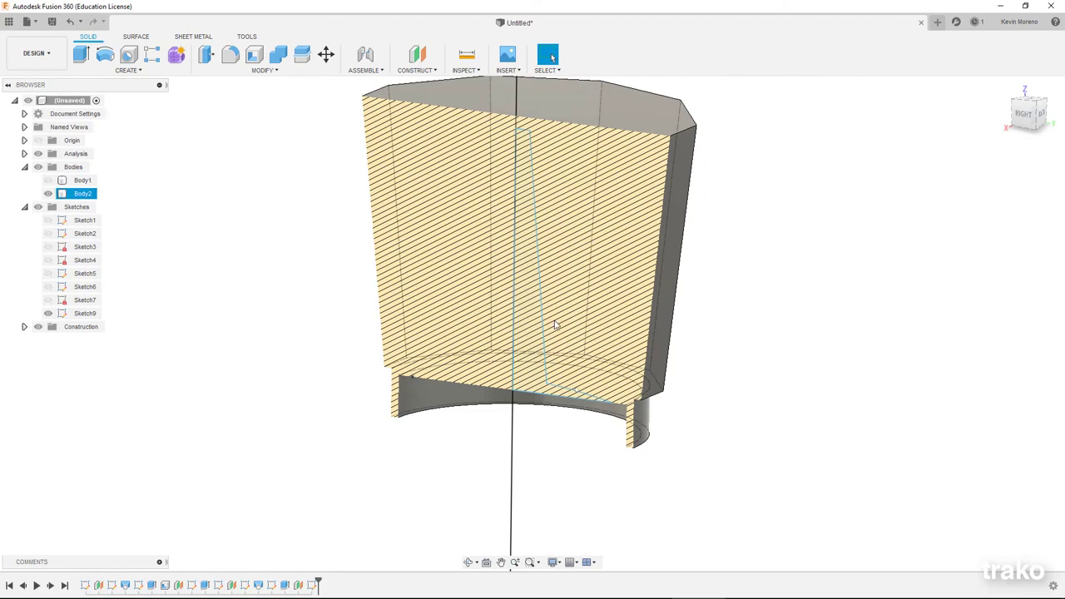
# Step: Revolve the Sketch9 profile around the vertical line into a central tapered column
pyautogui.click(127, 70)
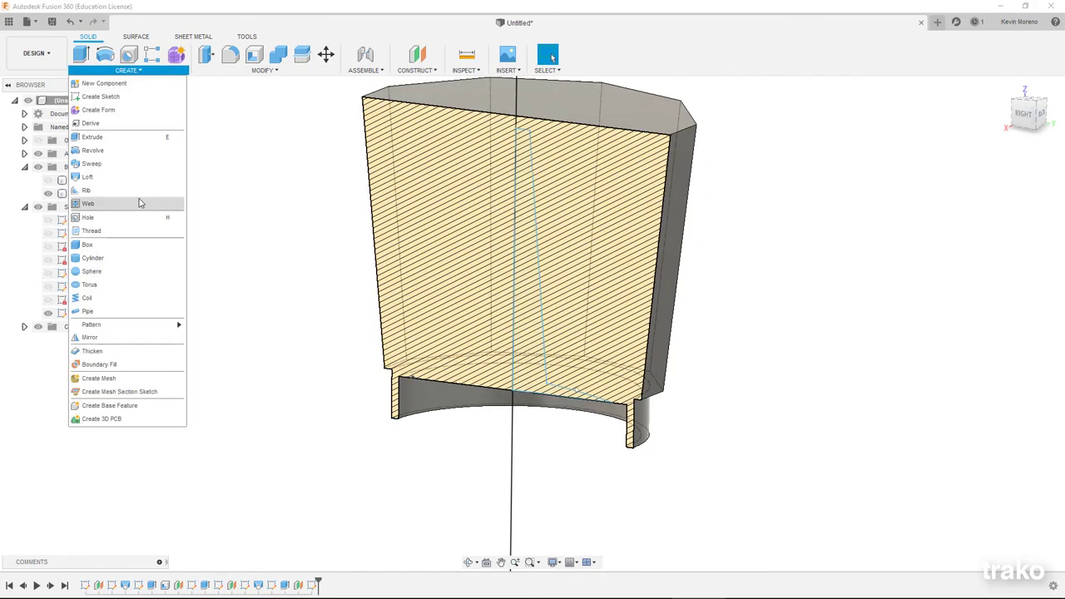
pyautogui.click(96, 149)
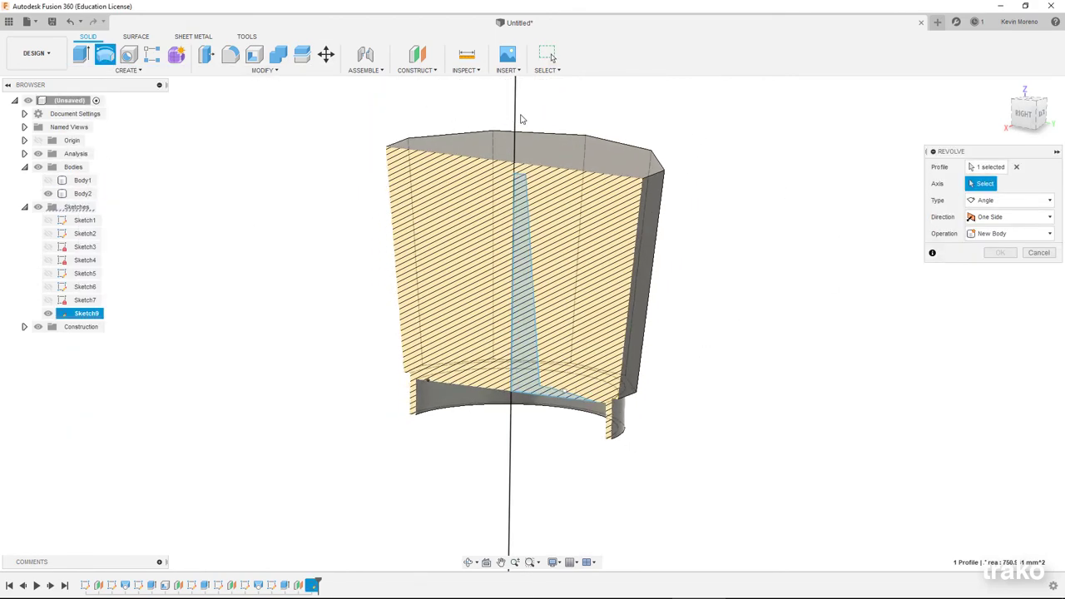
pyautogui.click(514, 116)
pyautogui.keyDown('shift'); pyautogui.moveTo(566, 294); pyautogui.dragTo(663, 375, button='middle'); pyautogui.keyUp('shift')
pyautogui.click(997, 286)
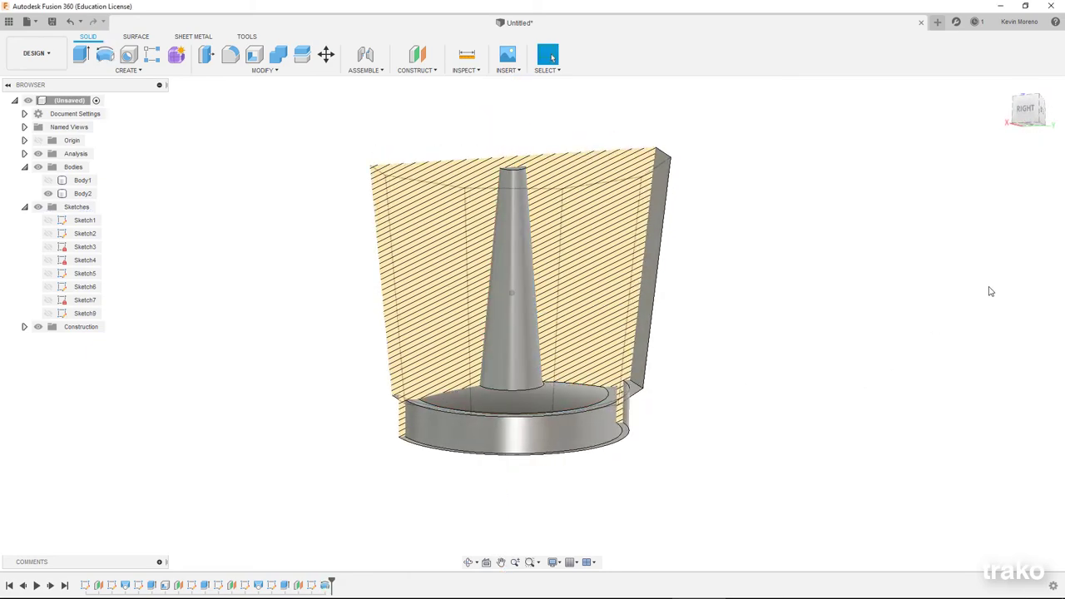
# Step: Shell the chamber's top face with a 2.5 mm inside wall thickness
pyautogui.keyDown('shift'); pyautogui.moveTo(977, 293); pyautogui.dragTo(535, 190, button='middle'); pyautogui.keyUp('shift')
pyautogui.write('5')
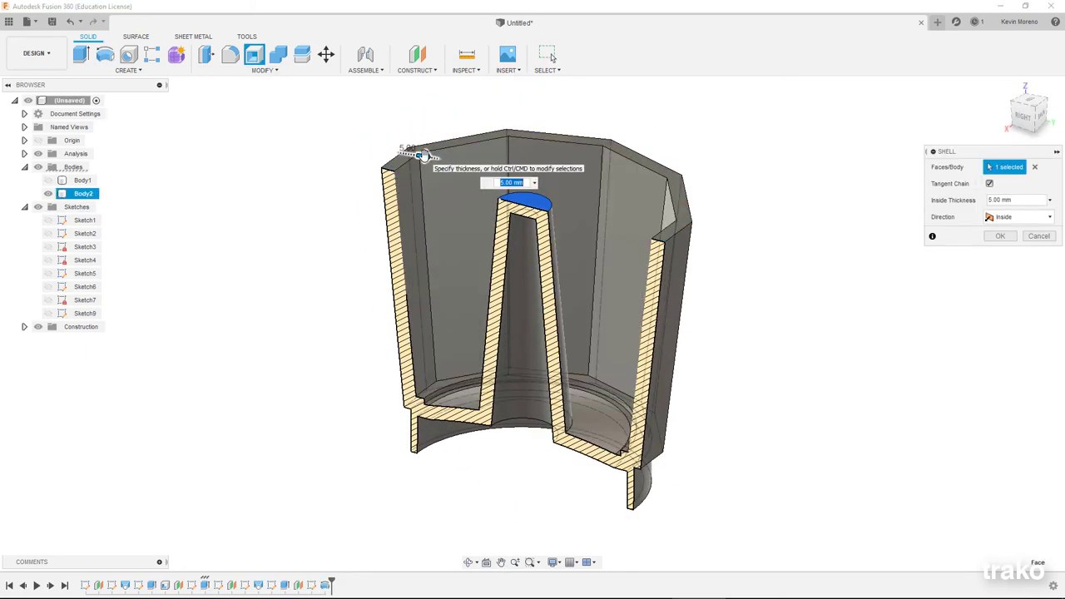
pyautogui.write('2.5')
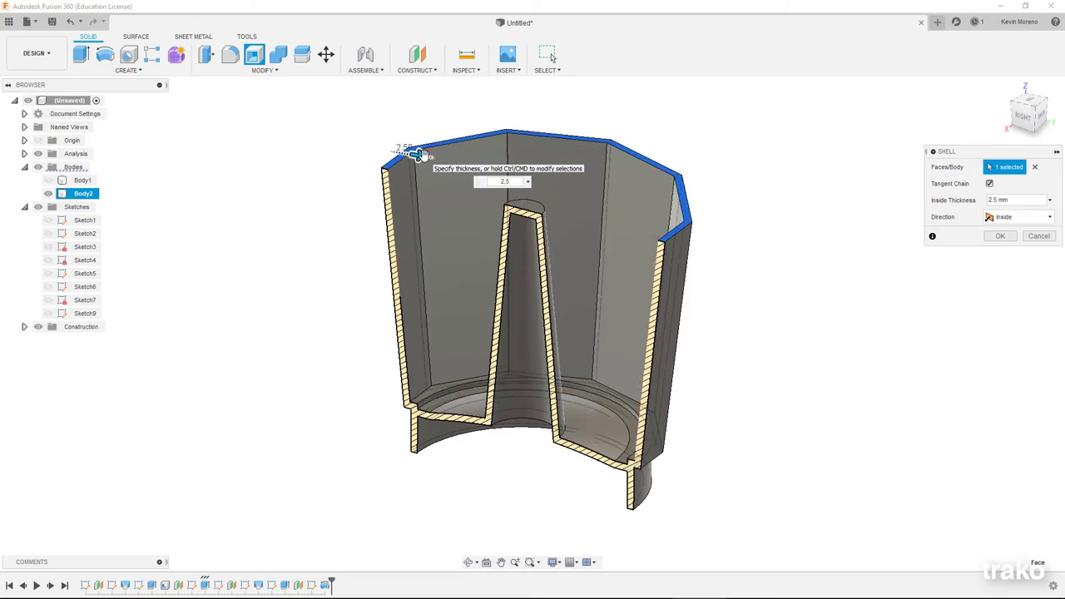
pyautogui.press('Return')
# Step: Hide the Section1 cut so the whole pot shows, and orbit to a frontal chamber view
pyautogui.click(466, 70)
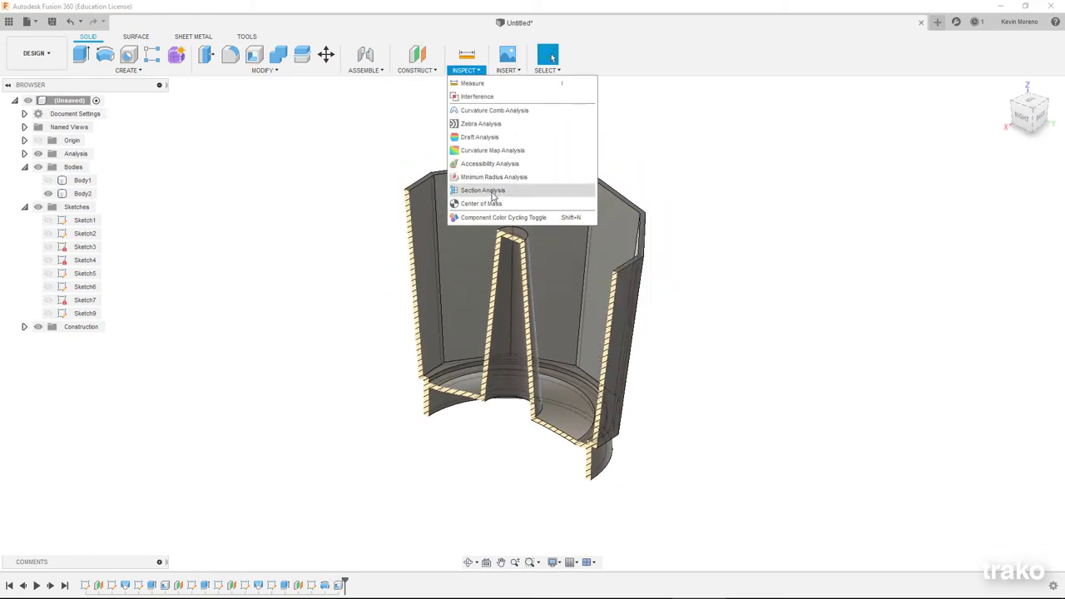
pyautogui.click(487, 183)
pyautogui.click(1002, 186)
pyautogui.click(24, 327)
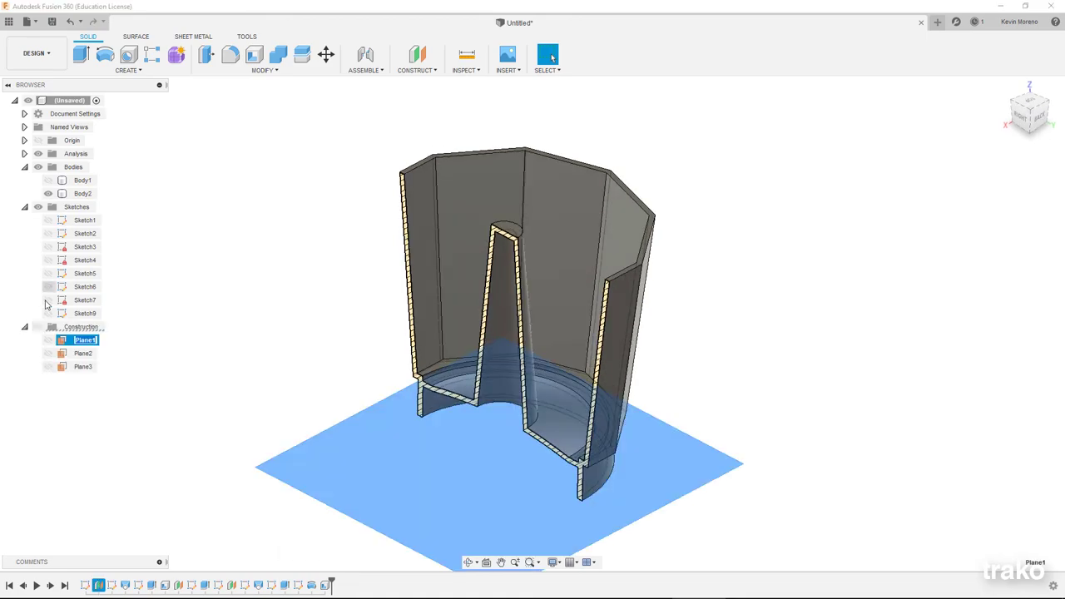
pyautogui.click(49, 167)
pyautogui.moveTo(305, 238)
pyautogui.keyDown('shift'); pyautogui.mouseDown(button='middle')
pyautogui.moveTo(703, 333)
pyautogui.moveTo(637, 307)
pyautogui.mouseUp(button='middle'); pyautogui.keyUp('shift')
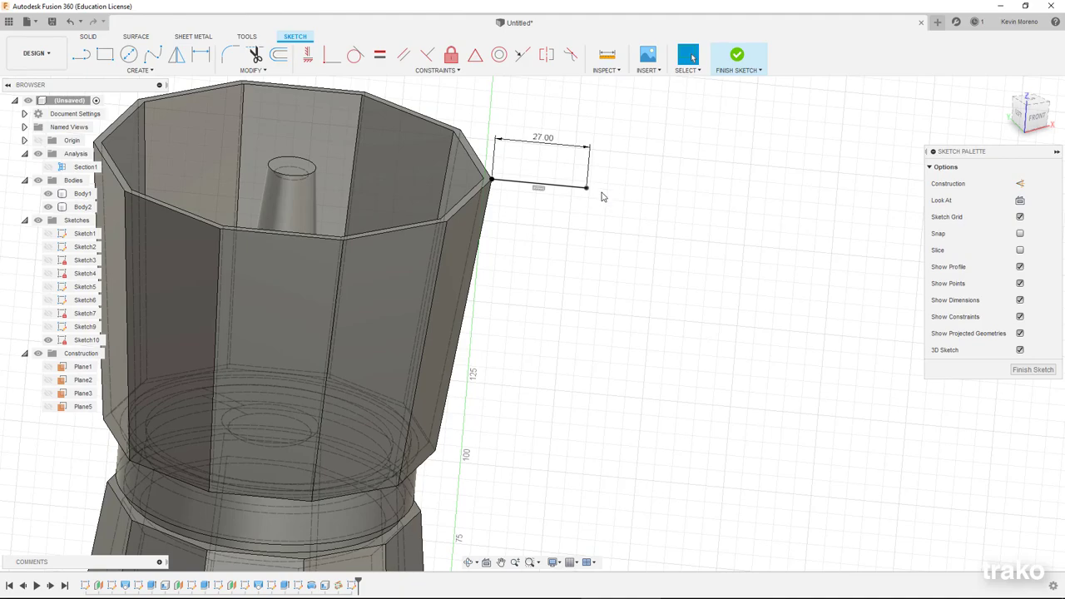
pyautogui.moveTo(603, 197)
pyautogui.keyDown('shift'); pyautogui.mouseDown(button='middle')
pyautogui.moveTo(641, 155)
pyautogui.moveTo(552, 116)
pyautogui.moveTo(583, 150)
pyautogui.moveTo(508, 267)
pyautogui.mouseUp(button='middle'); pyautogui.keyUp('shift')
# Step: Sketch the spout with a line and a 22 mm arc, then extrude it 14.5 mm both sides as Join
pyautogui.press('l')
pyautogui.click(632, 150)
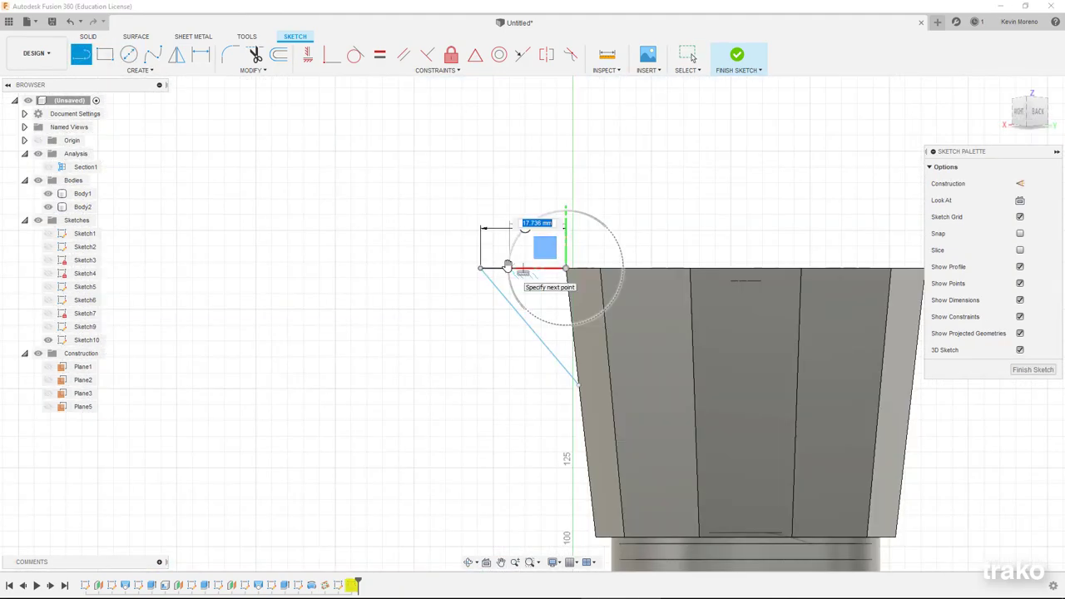
pyautogui.click(229, 135)
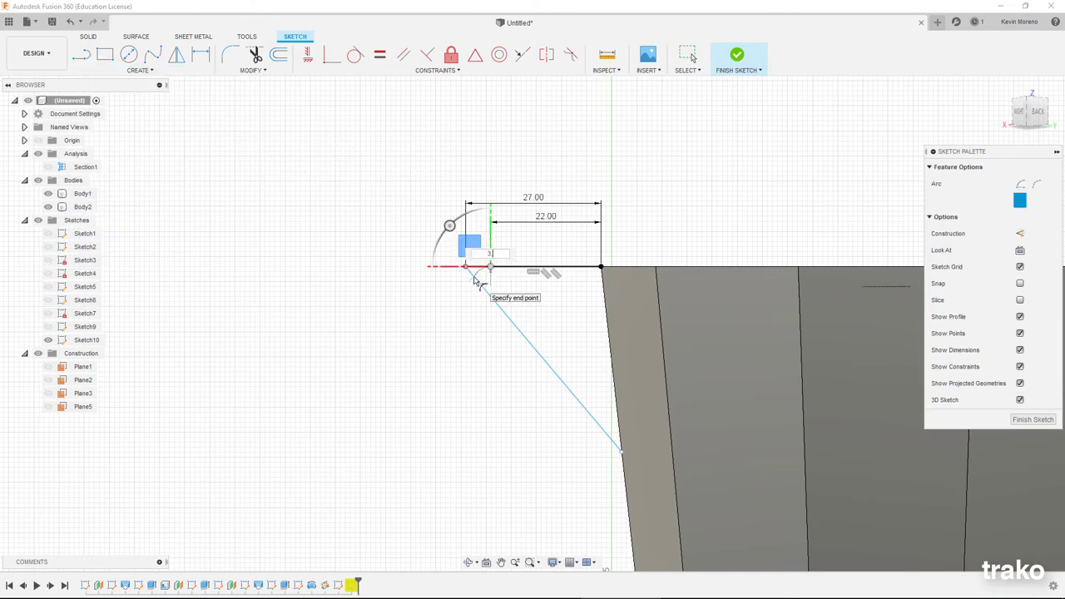
pyautogui.click(475, 280)
pyautogui.press('Escape')
pyautogui.moveTo(483, 308)
pyautogui.keyDown('shift'); pyautogui.mouseDown(button='middle')
pyautogui.moveTo(487, 324)
pyautogui.moveTo(489, 301)
pyautogui.moveTo(526, 253)
pyautogui.mouseUp(button='middle'); pyautogui.keyUp('shift')
pyautogui.click(737, 54)
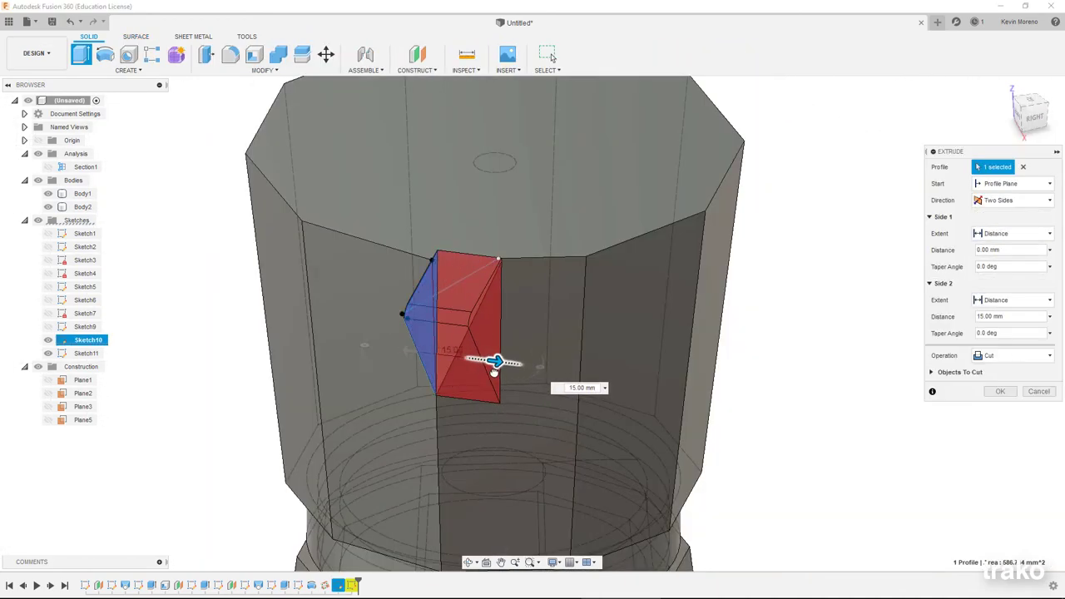
pyautogui.click(999, 373)
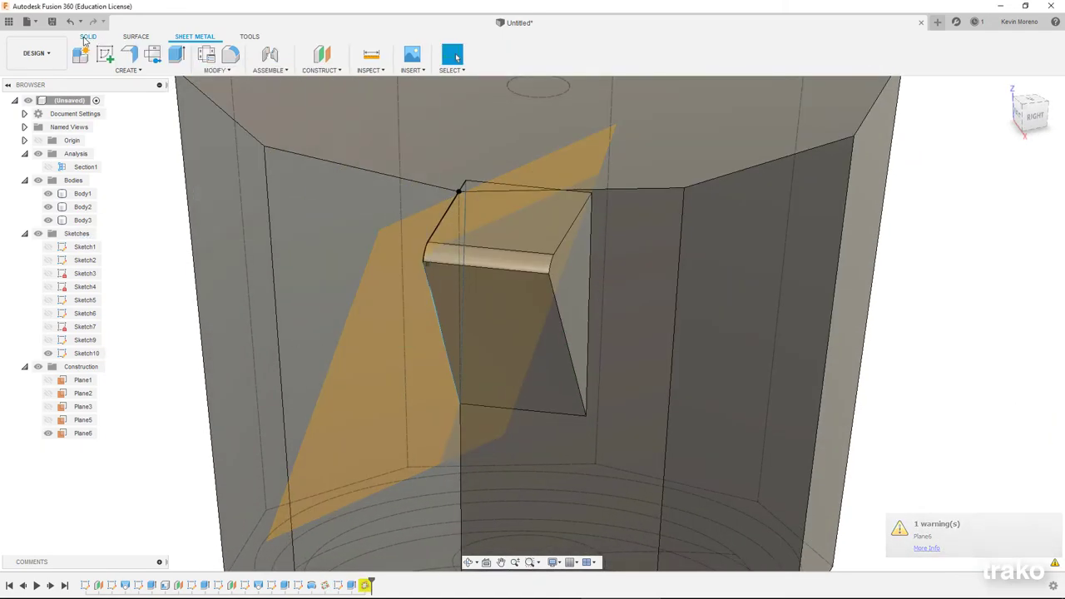
# Step: Split the spout block with the slanted plane to separate a wedge
pyautogui.click(87, 37)
pyautogui.click(234, 71)
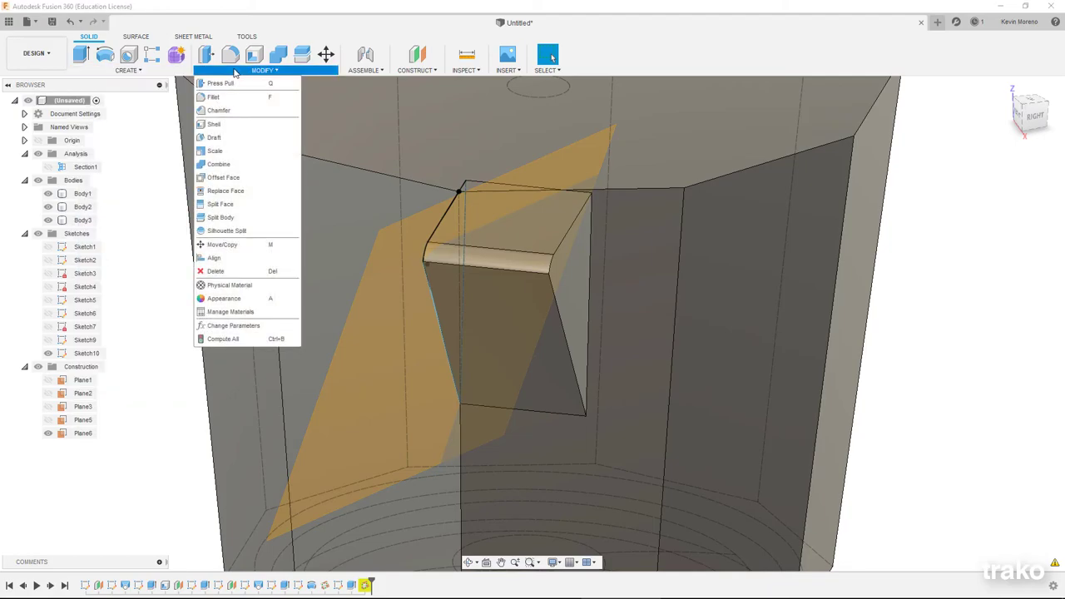
pyautogui.click(223, 217)
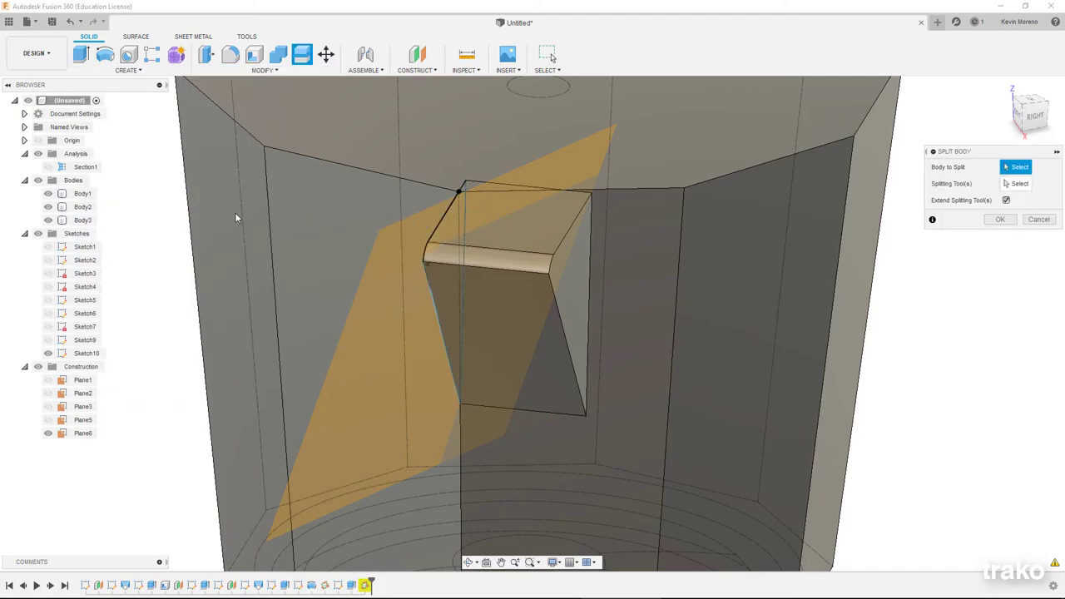
pyautogui.click(495, 264)
pyautogui.click(408, 352)
pyautogui.keyDown('shift'); pyautogui.moveTo(659, 285); pyautogui.dragTo(614, 298, button='middle'); pyautogui.keyUp('shift')
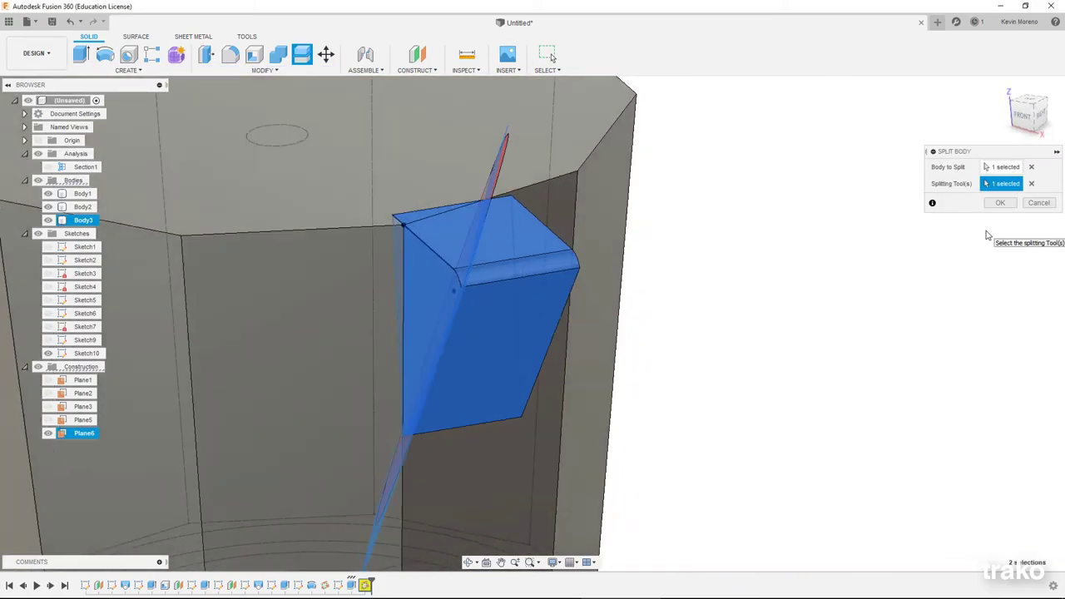
pyautogui.press('Return')
# Step: Mirror the Body4 wedge across Plane6, then hide the plane
pyautogui.click(83, 233)
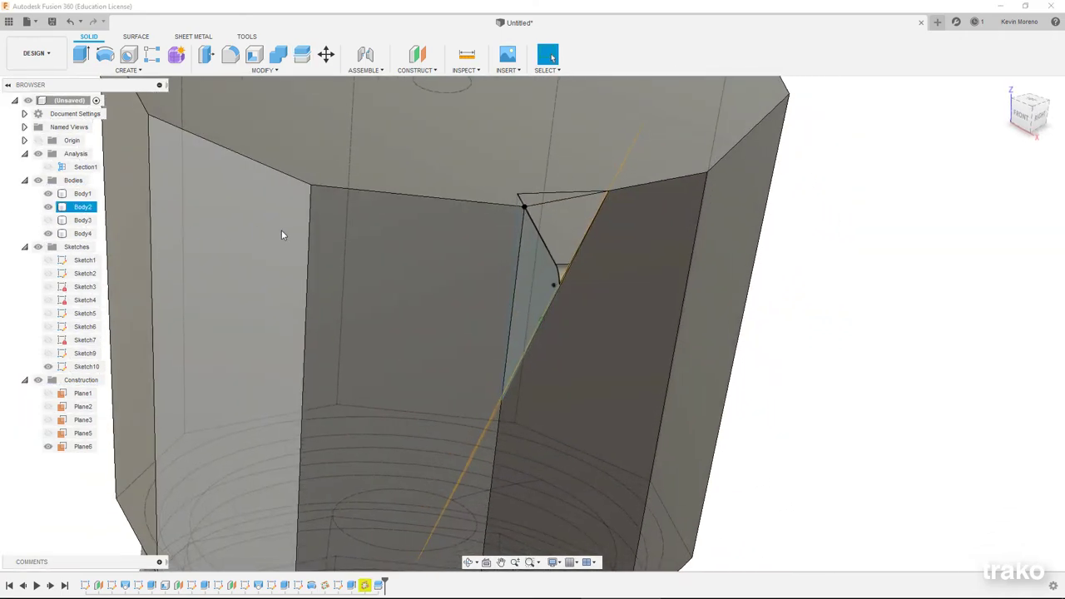
pyautogui.click(127, 70)
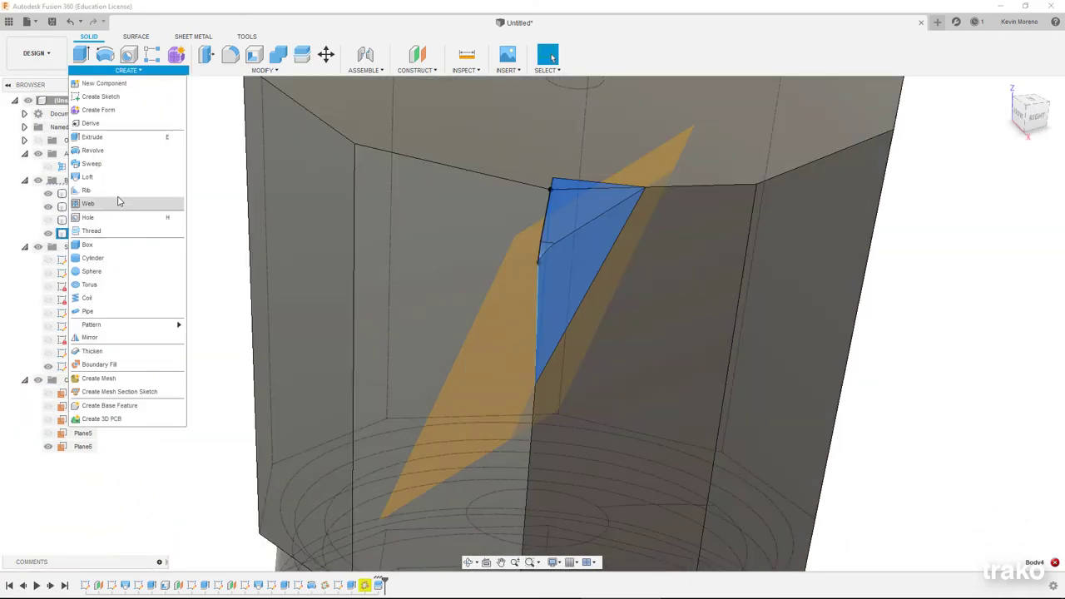
pyautogui.click(125, 337)
pyautogui.click(527, 253)
pyautogui.click(980, 226)
pyautogui.keyDown('shift'); pyautogui.moveTo(980, 225); pyautogui.dragTo(770, 206, button='middle'); pyautogui.keyUp('shift')
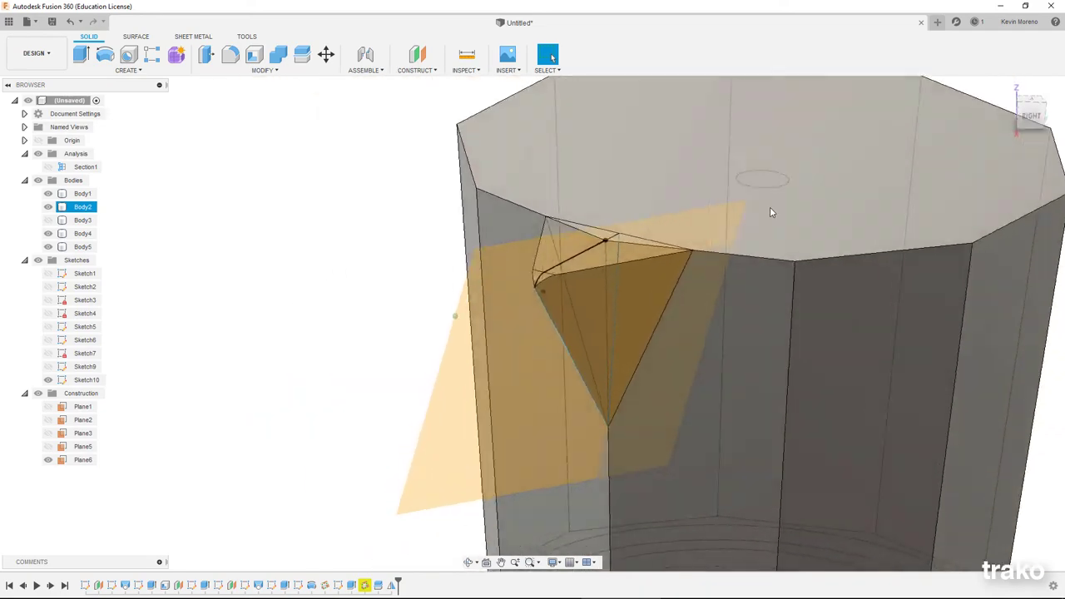
pyautogui.click(47, 460)
# Step: Combine Body4 and Body5 into the upper chamber Body2 with Join
pyautogui.click(263, 70)
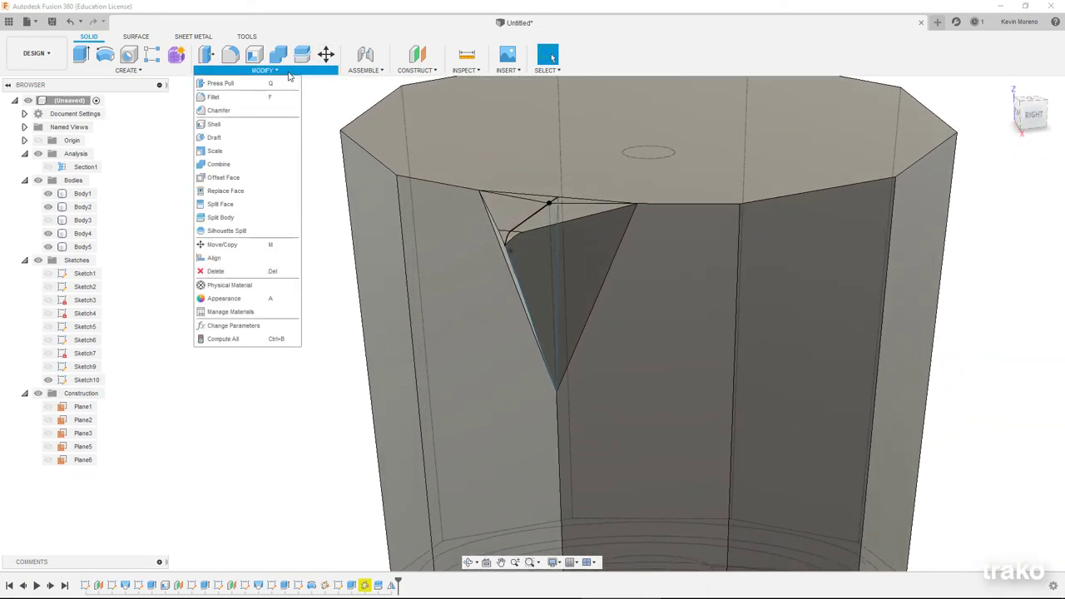
pyautogui.click(218, 164)
pyautogui.click(666, 332)
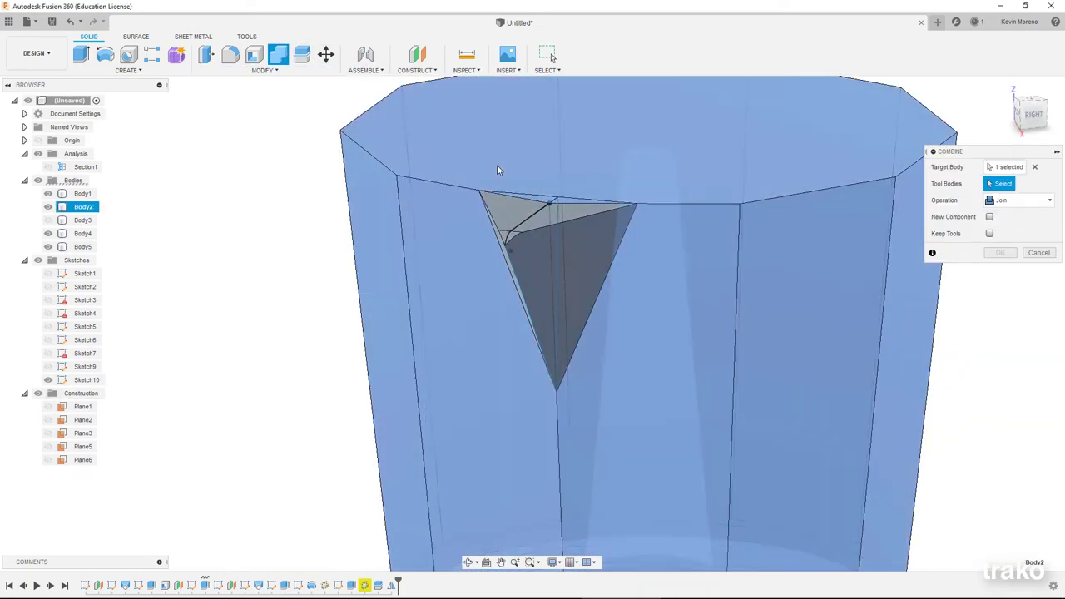
pyautogui.click(533, 249)
pyautogui.click(512, 224)
pyautogui.click(992, 257)
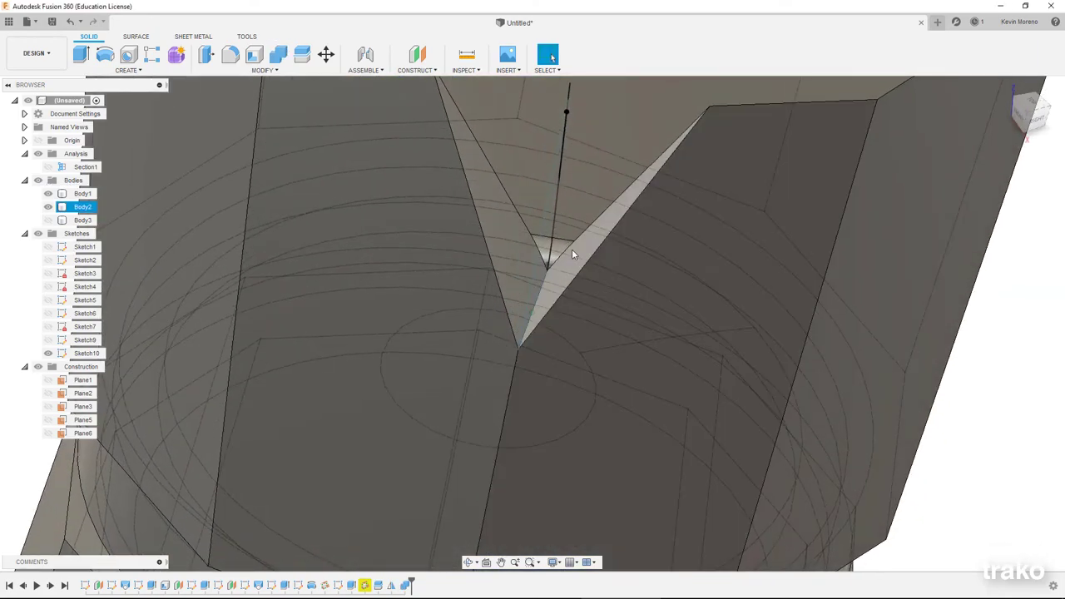
pyautogui.keyDown('shift'); pyautogui.moveTo(992, 257); pyautogui.dragTo(281, 191, button='middle'); pyautogui.keyUp('shift')
# Step: Shell Body2 open at its top face with 2.5 mm inside thickness, hollowing chamber and spout
pyautogui.scroll(2, 283, 185)
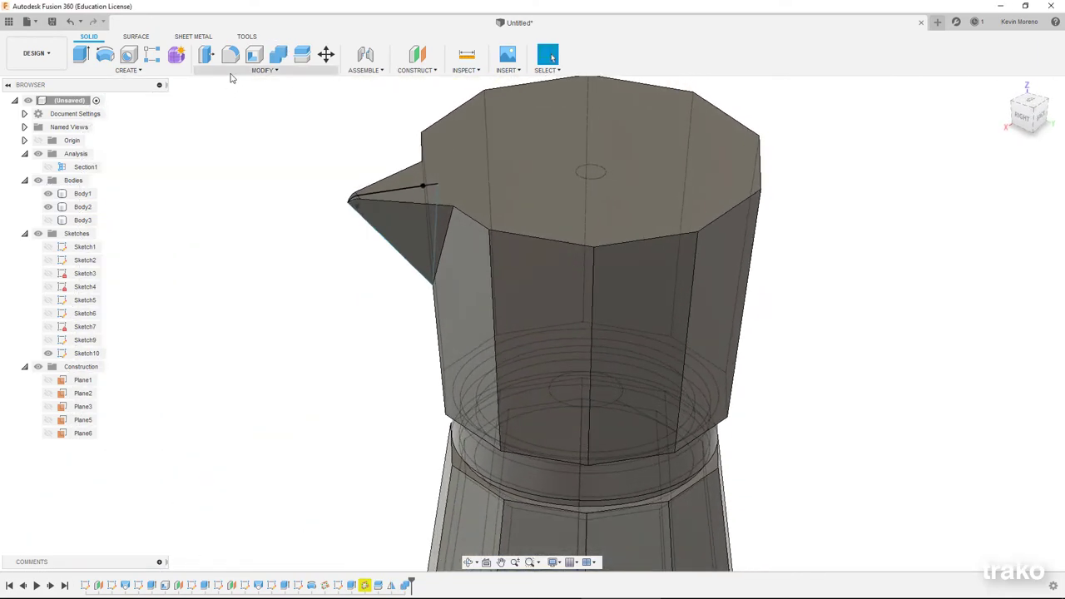
pyautogui.click(254, 55)
pyautogui.click(571, 159)
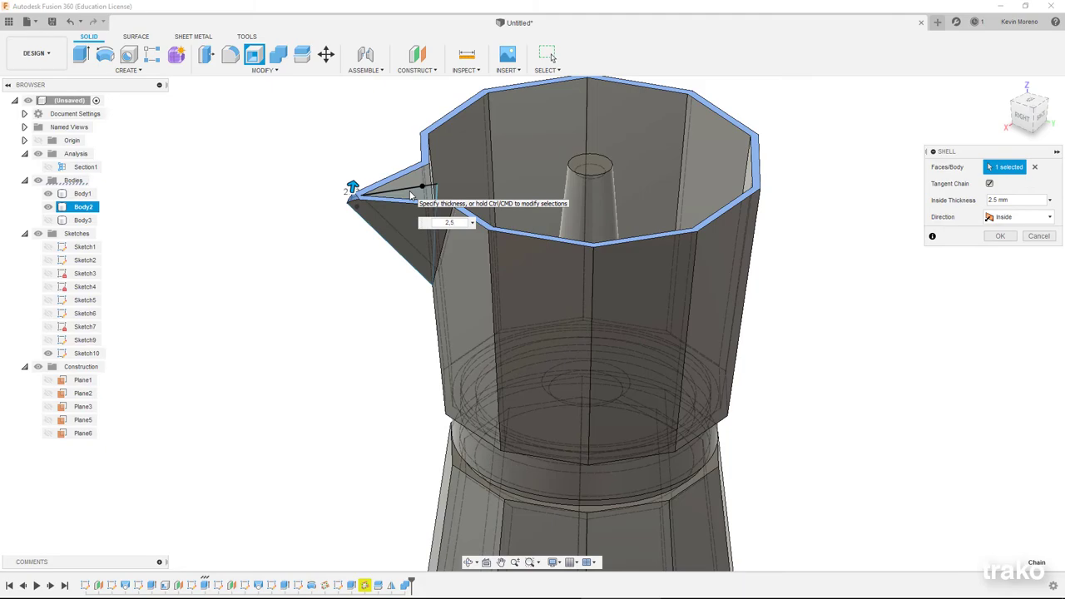
pyautogui.scroll(3, 345, 191)
pyautogui.scroll(2, 344, 193)
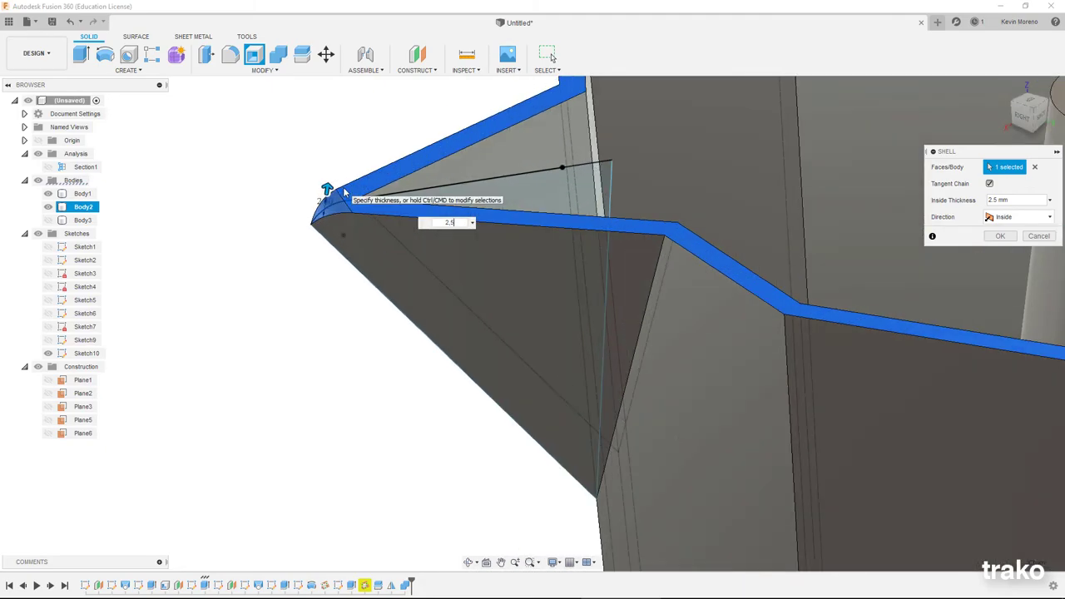
pyautogui.press('Return')
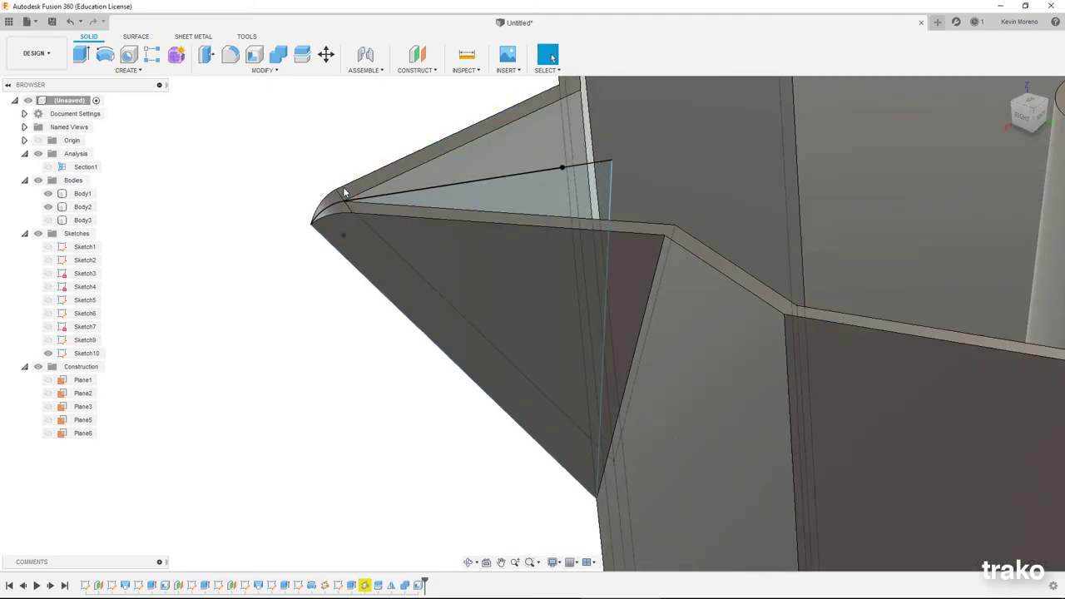
pyautogui.scroll(-5, 499, 202)
pyautogui.scroll(2, 508, 79)
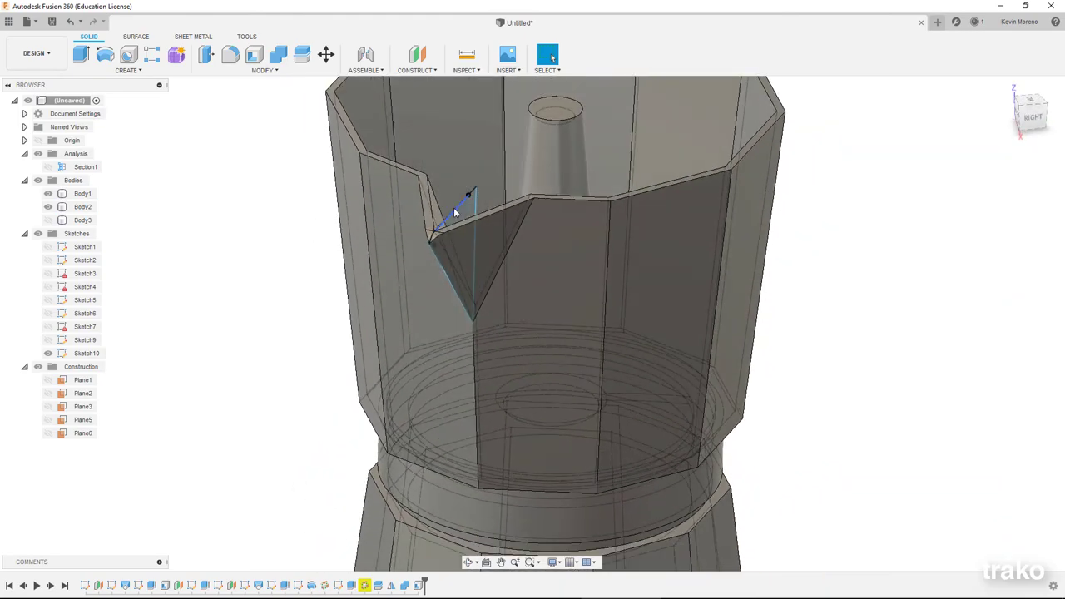
pyautogui.scroll(1, 454, 224)
pyautogui.scroll(2, 452, 230)
pyautogui.scroll(-5, 452, 229)
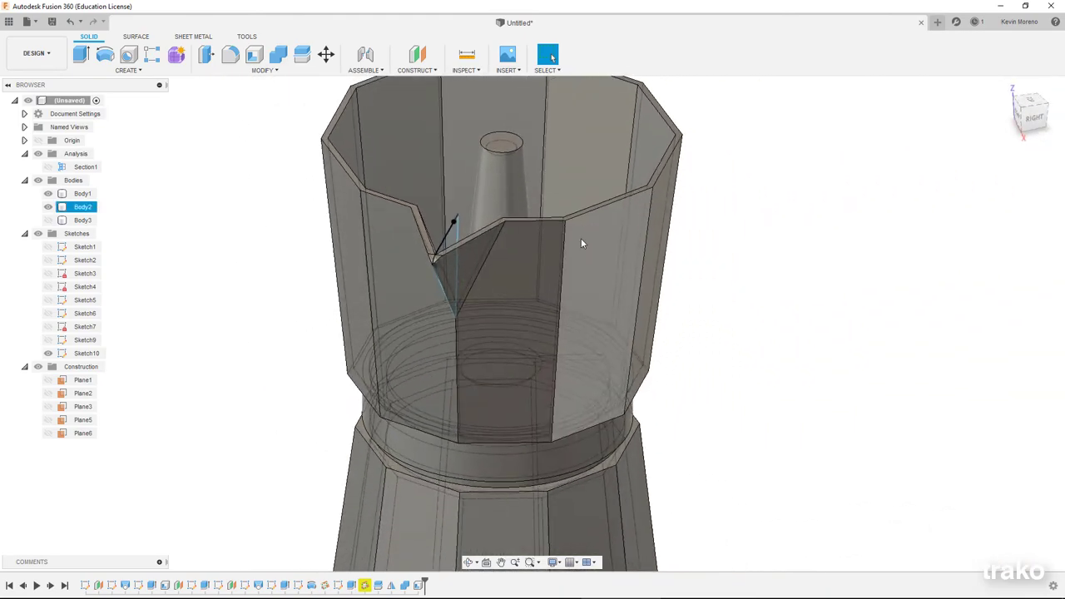
pyautogui.keyDown('shift'); pyautogui.moveTo(209, 332); pyautogui.dragTo(252, 305, button='middle'); pyautogui.keyUp('shift')
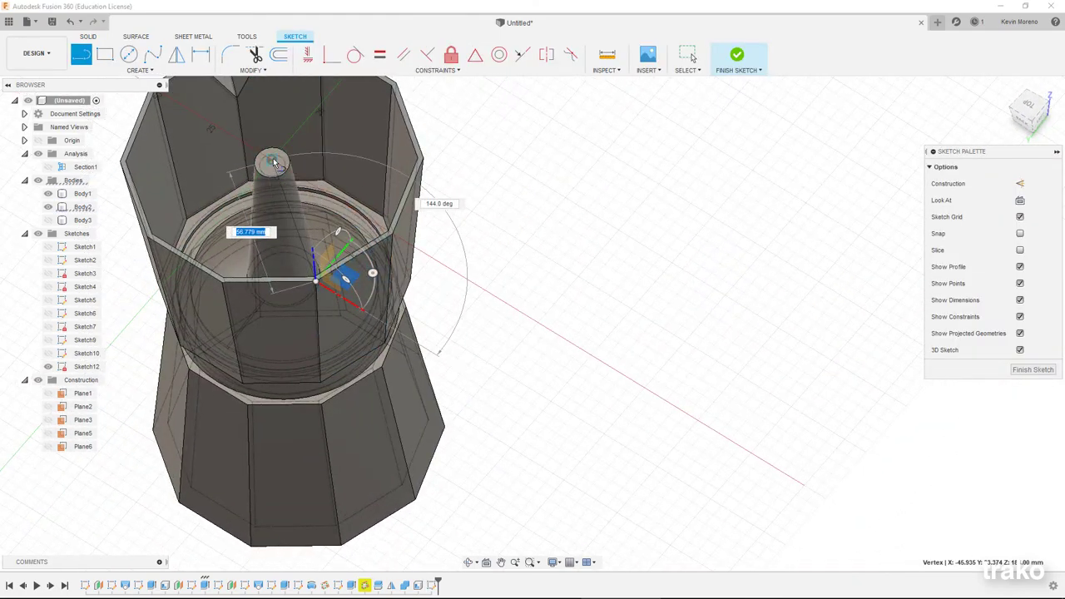
# Step: Draw a 17 mm line at the rim and offset it 4.85 mm twice
pyautogui.scroll(5, 411, 205)
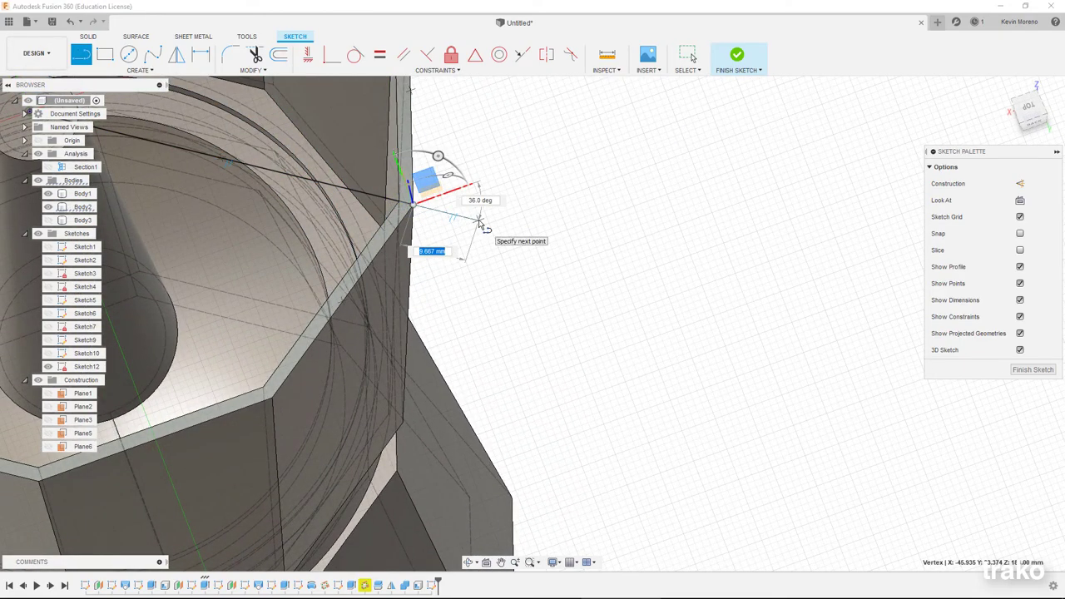
pyautogui.click(526, 232)
pyautogui.press('Escape')
pyautogui.press('o')
pyautogui.click(500, 226)
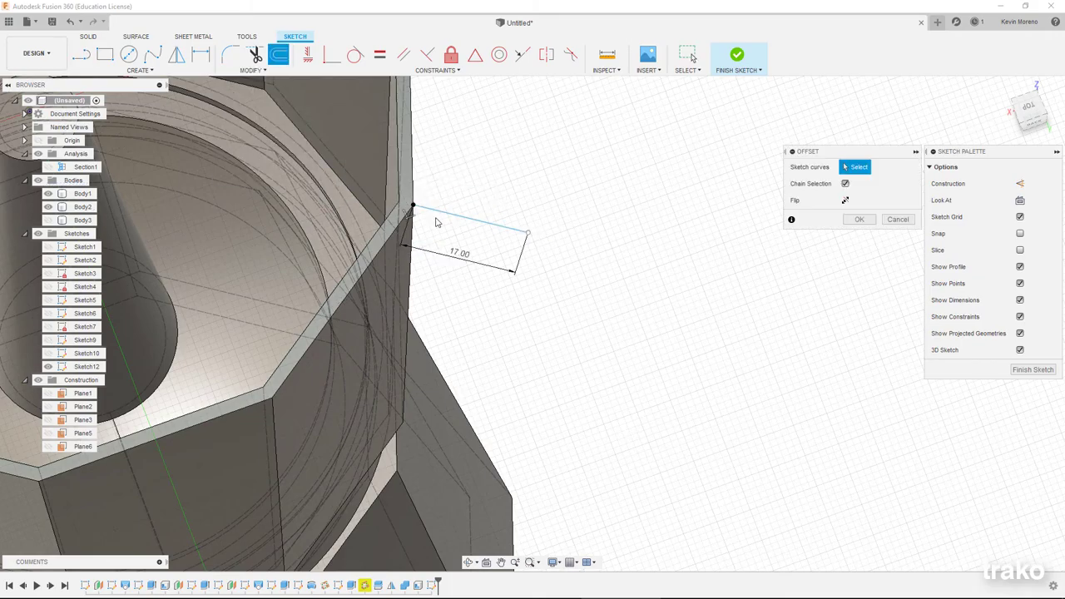
pyautogui.click(519, 247)
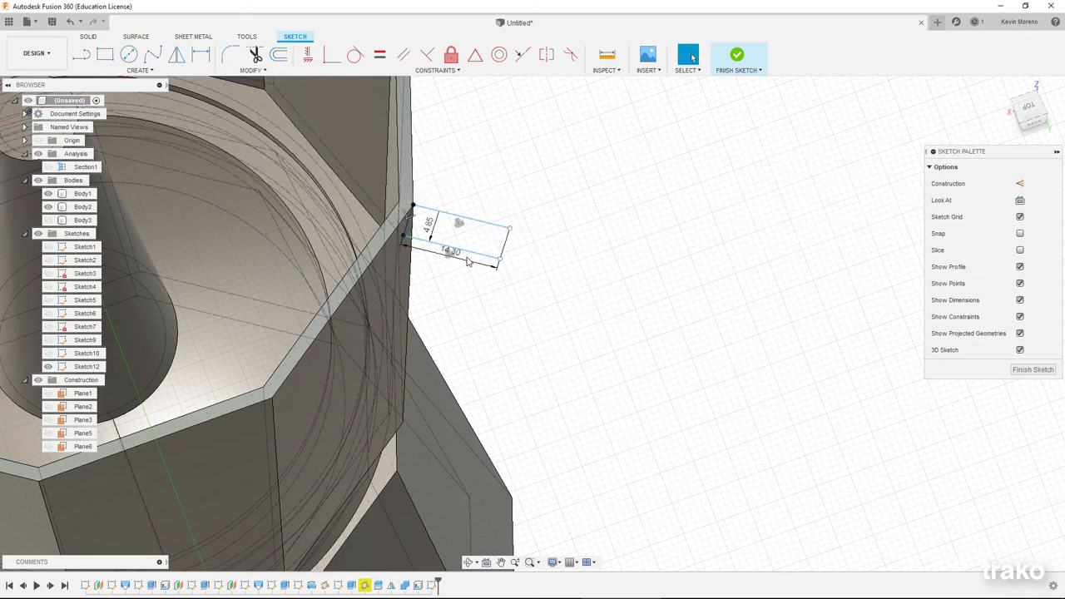
pyautogui.click(278, 56)
pyautogui.click(818, 231)
pyautogui.moveTo(720, 231)
pyautogui.keyDown('shift'); pyautogui.mouseDown(button='middle')
pyautogui.moveTo(452, 178)
pyautogui.moveTo(207, 164)
pyautogui.mouseUp(button='middle'); pyautogui.keyUp('shift')
# Step: Mirror and trim the sketch lines into a closed 14.30 mm rectangle
pyautogui.press('l')
pyautogui.moveTo(420, 372)
pyautogui.keyDown('shift'); pyautogui.mouseDown(button='middle')
pyautogui.moveTo(638, 319)
pyautogui.moveTo(542, 227)
pyautogui.mouseUp(button='middle'); pyautogui.keyUp('shift')
pyautogui.scroll(5, 546, 221)
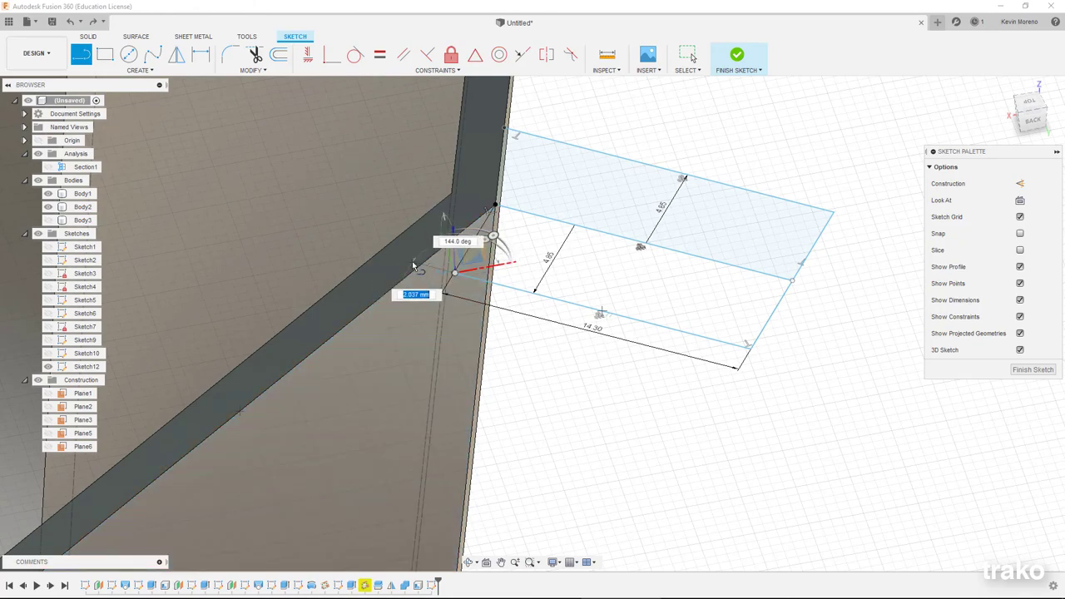
pyautogui.press('t')
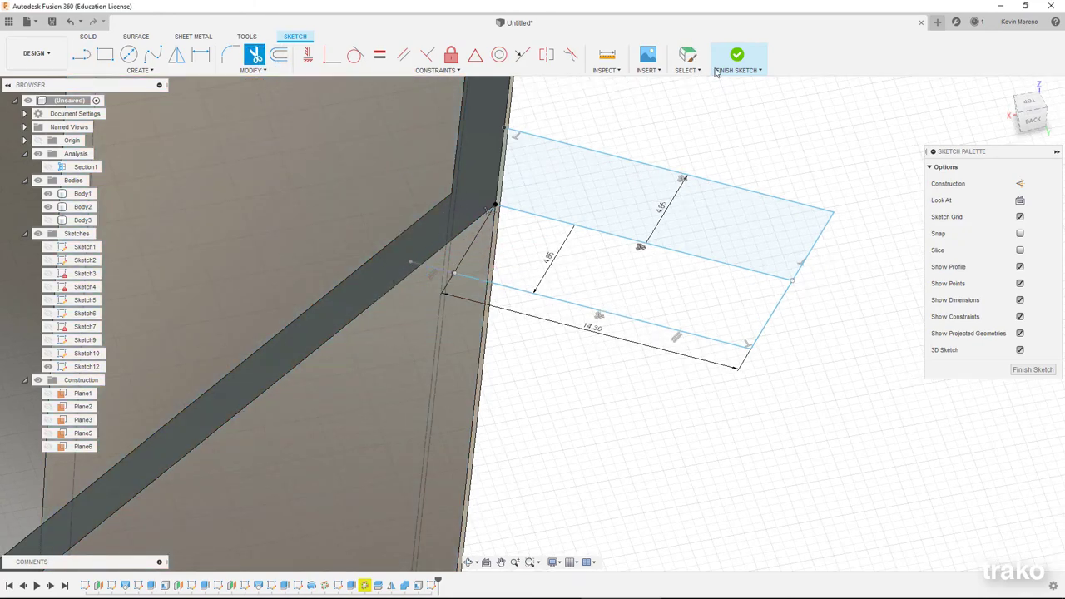
pyautogui.click(820, 215)
pyautogui.press('l')
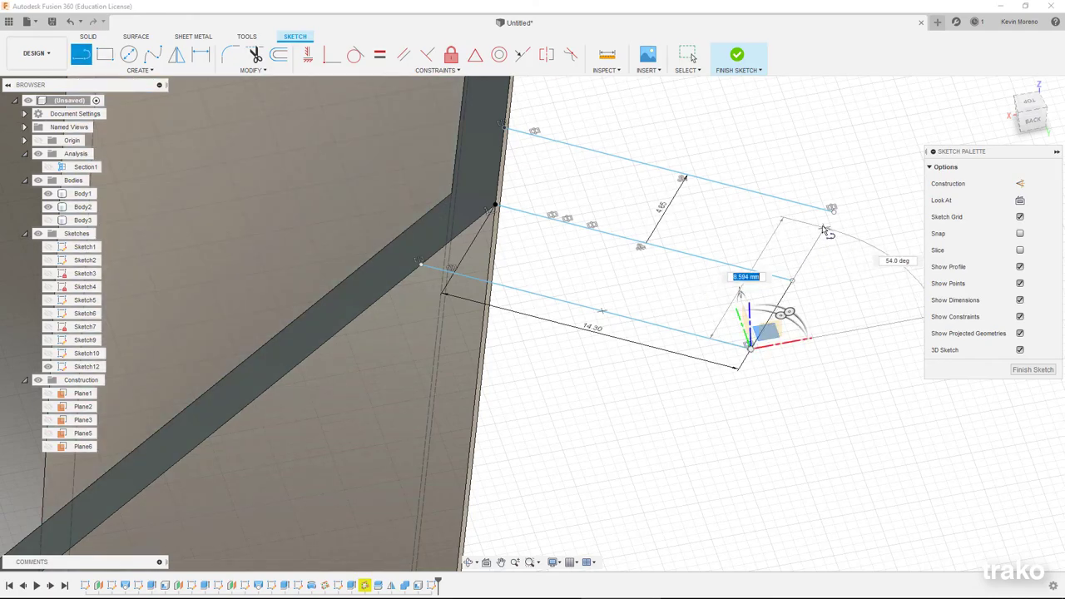
pyautogui.press('Escape')
pyautogui.scroll(-3, 635, 164)
pyautogui.scroll(-5, 635, 164)
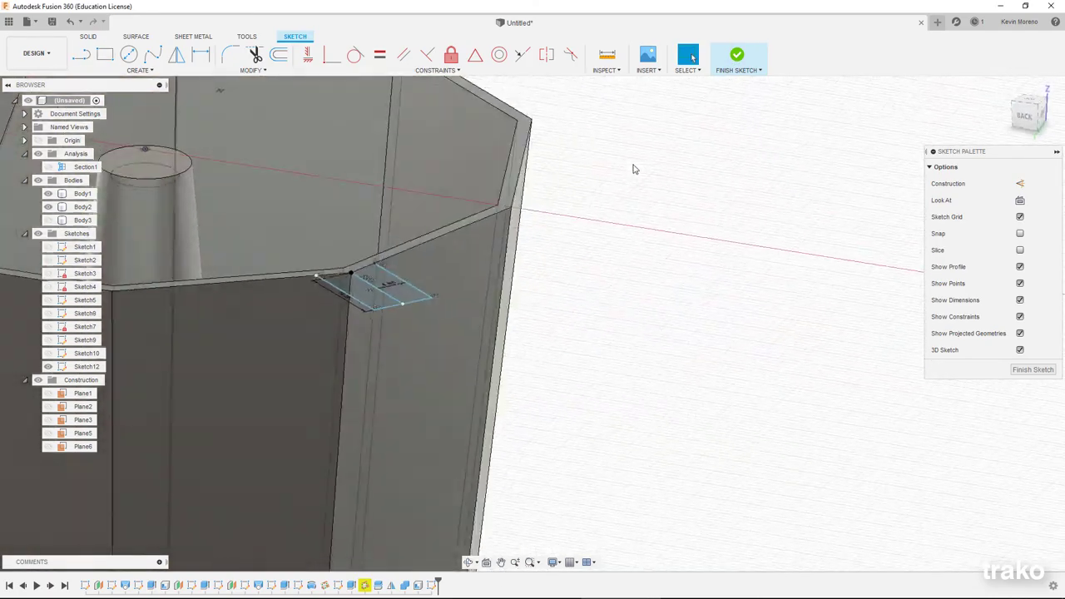
pyautogui.scroll(2, 634, 169)
pyautogui.scroll(2, 633, 169)
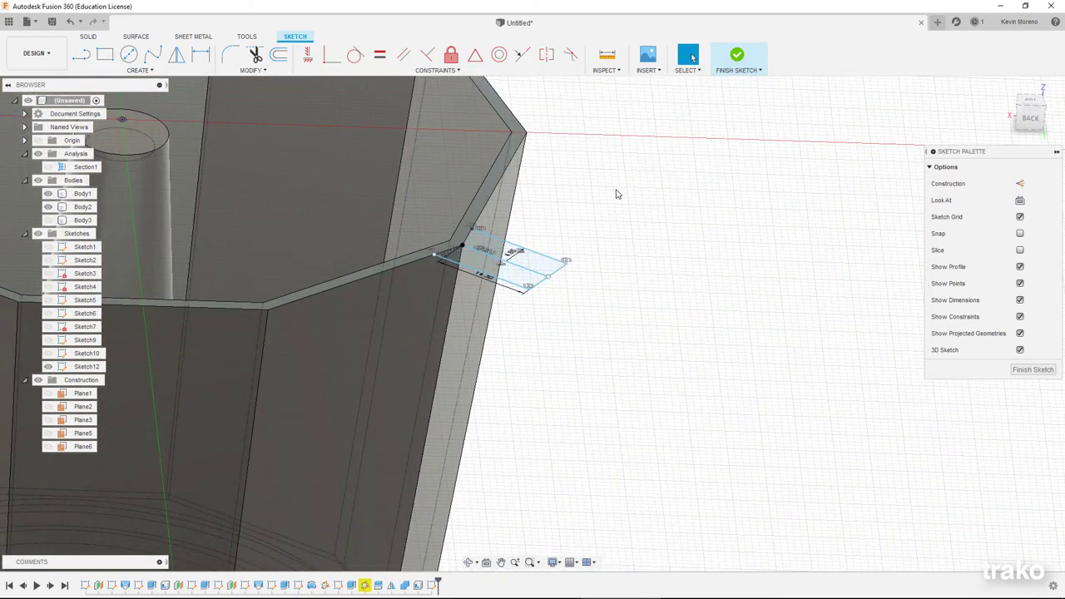
# Step: Extrude the rectangle profile as the new bracket body, Body6
pyautogui.press('e')
pyautogui.click(516, 262)
pyautogui.moveTo(506, 239); pyautogui.dragTo(505, 333)
pyautogui.press('Return')
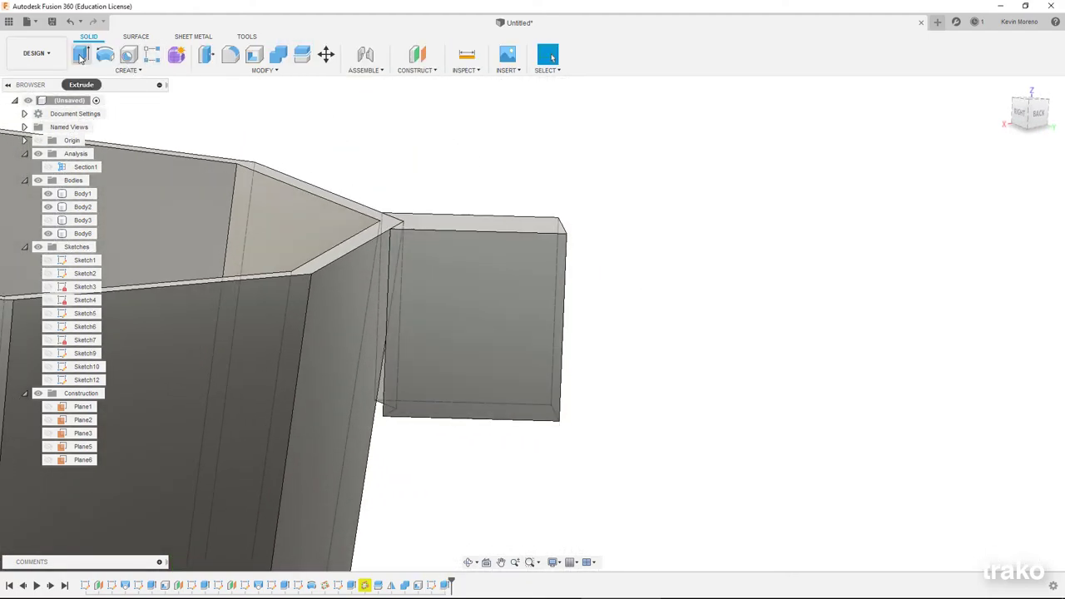
# Step: Offset the bracket's two faces 2 mm into the chamber wall
pyautogui.press('e')
pyautogui.click(135, 36)
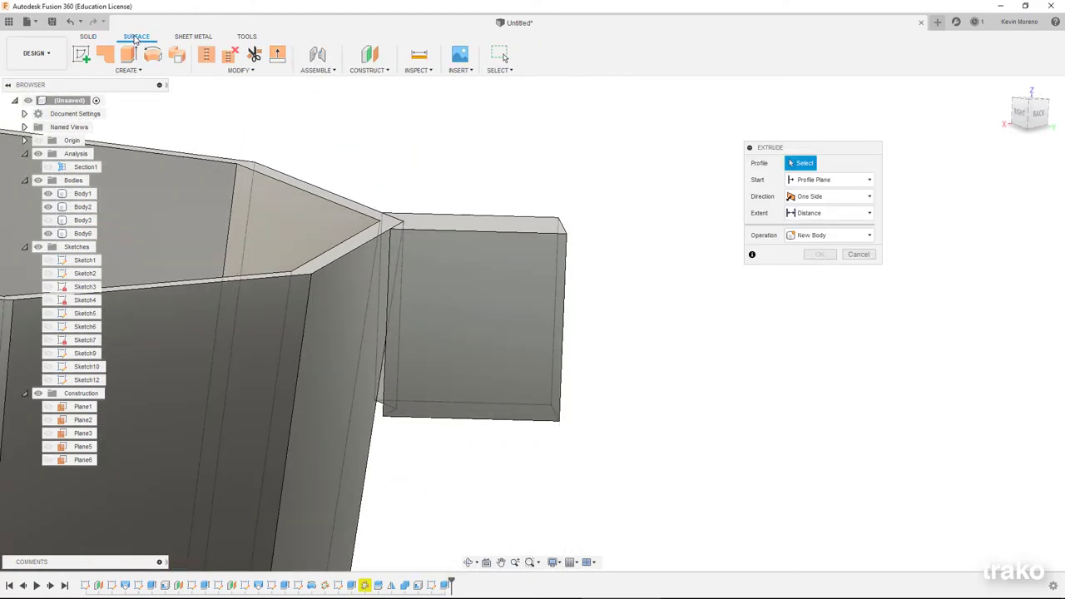
pyautogui.click(279, 60)
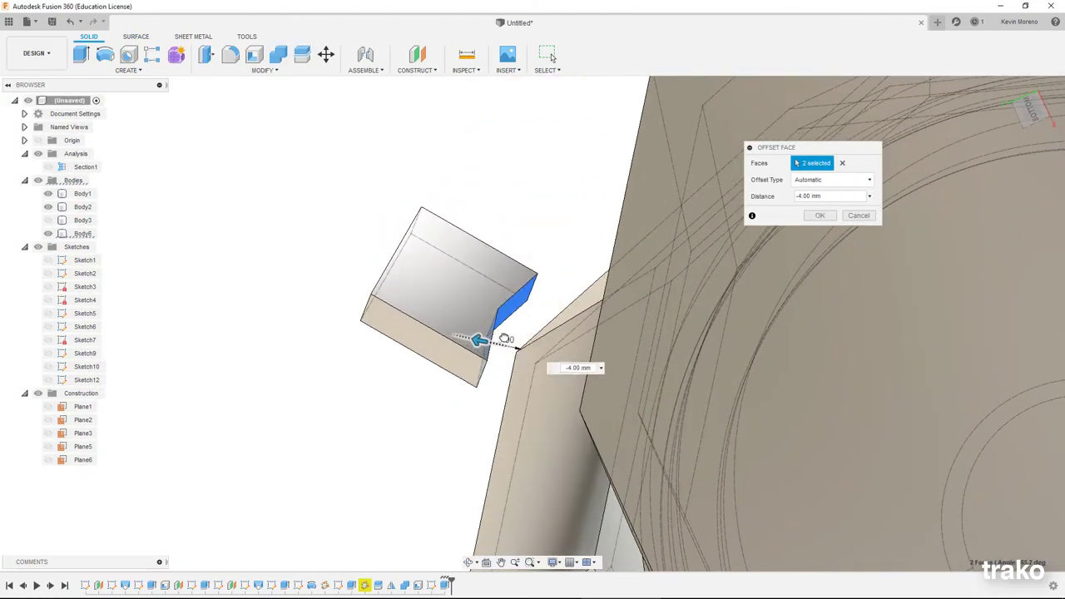
pyautogui.click(829, 214)
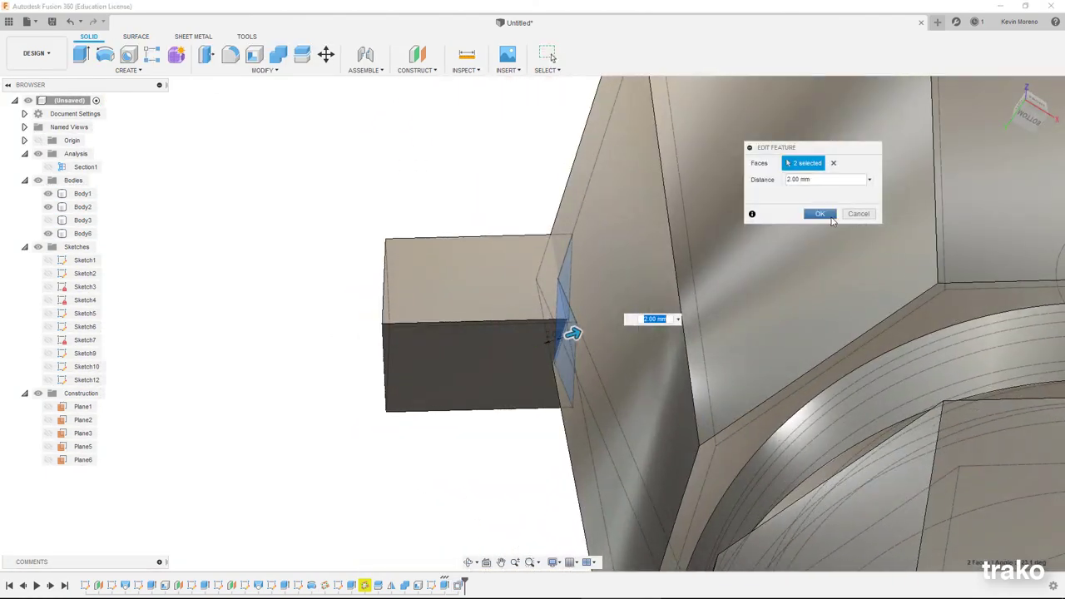
pyautogui.click(820, 214)
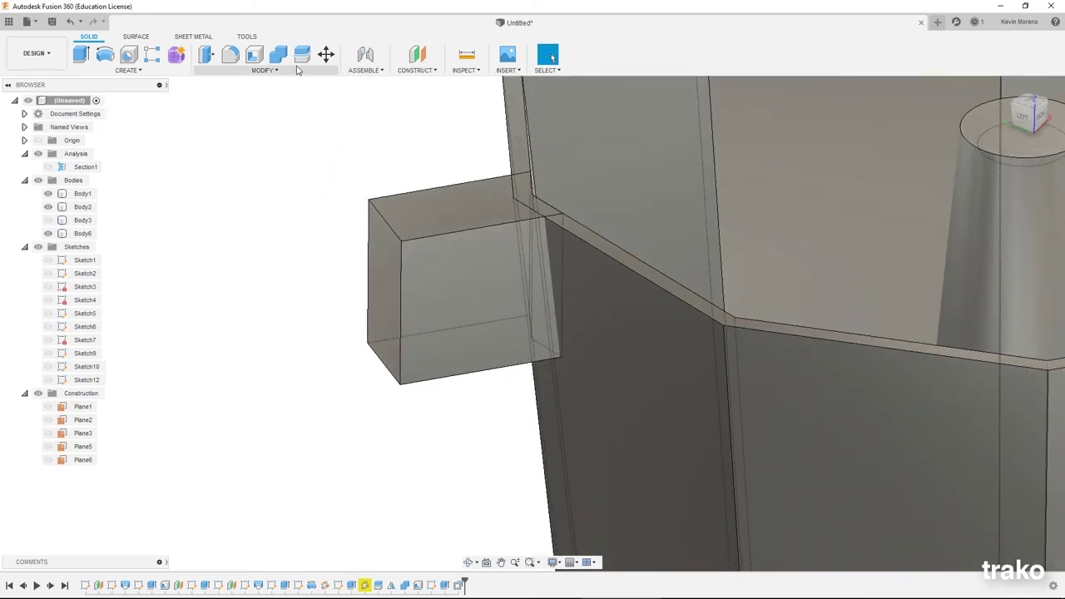
# Step: Sketch a 3.60 mm slanted line up the bracket's side in Sketch16
pyautogui.click(231, 54)
pyautogui.click(387, 379)
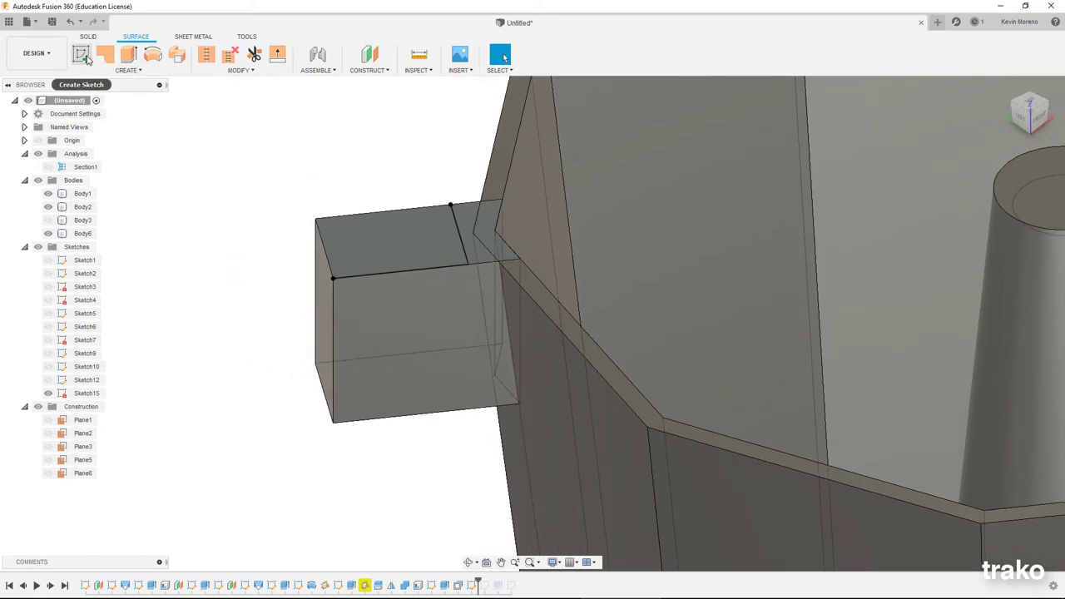
pyautogui.click(88, 36)
pyautogui.click(105, 55)
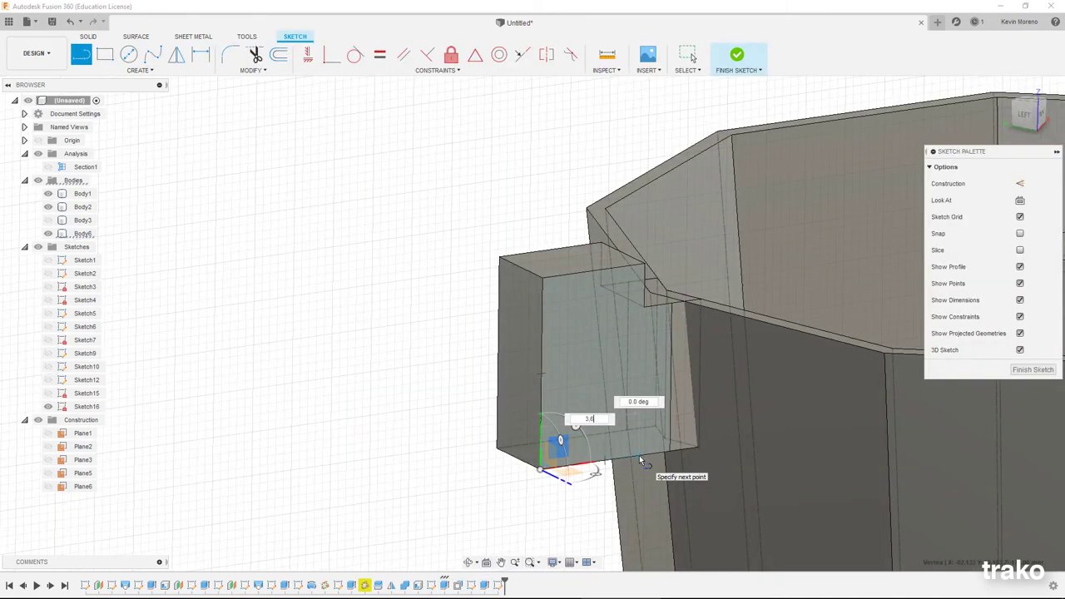
pyautogui.press('Return')
pyautogui.press('Escape')
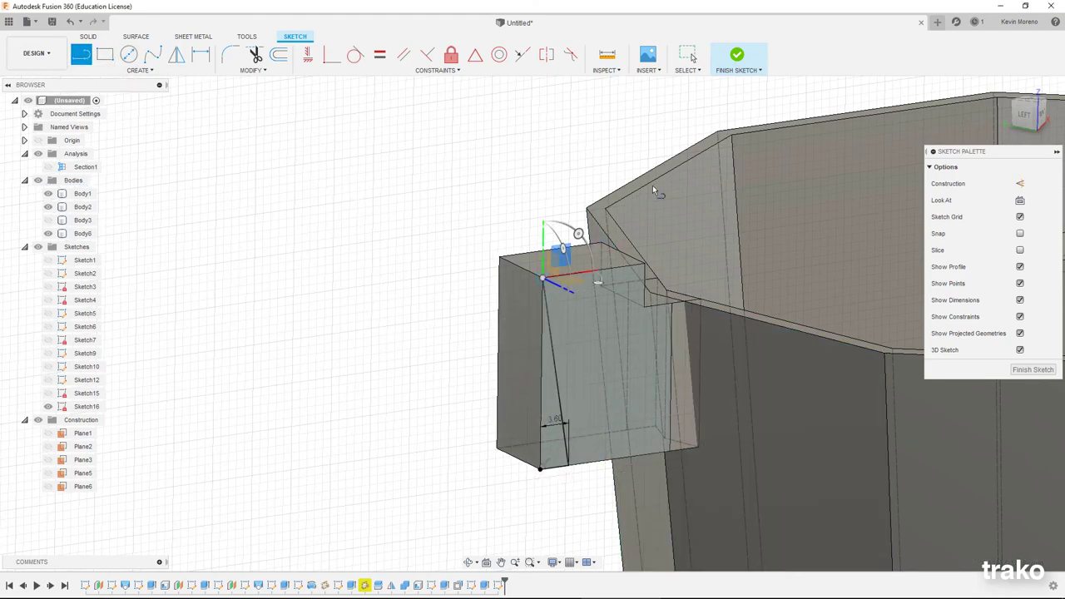
# Step: Extrude the thin sliver profile as a -21 mm cut through the bracket
pyautogui.click(738, 56)
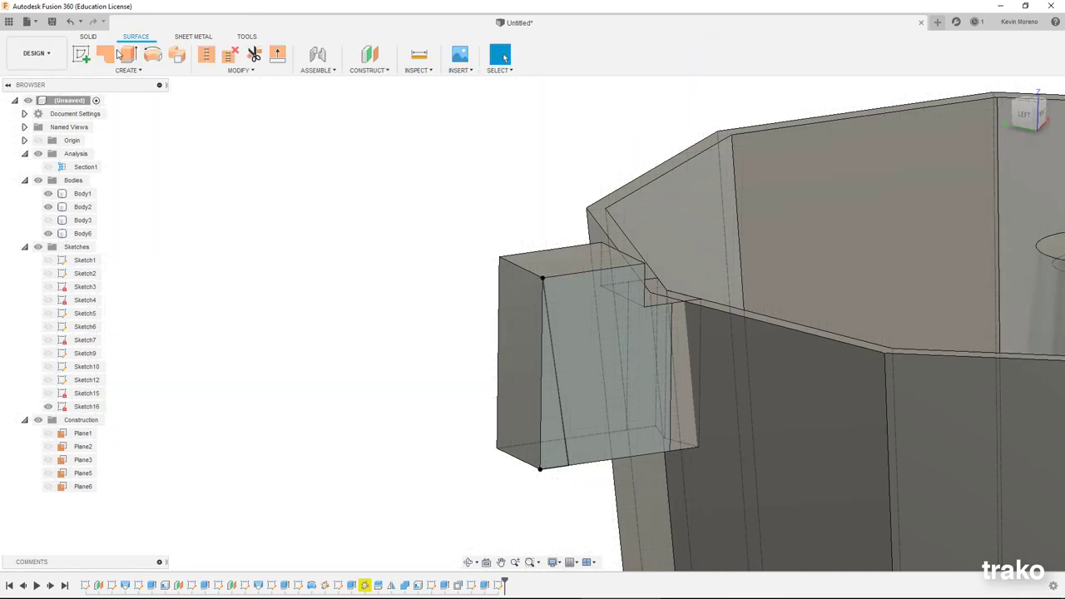
pyautogui.press('e')
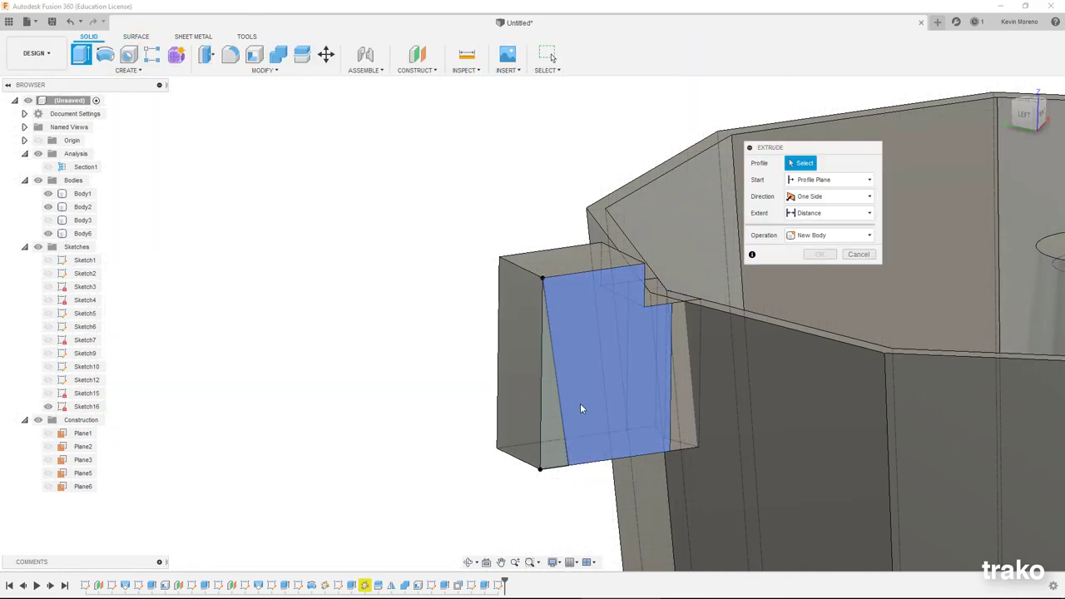
pyautogui.click(556, 433)
pyautogui.moveTo(561, 375); pyautogui.dragTo(452, 322)
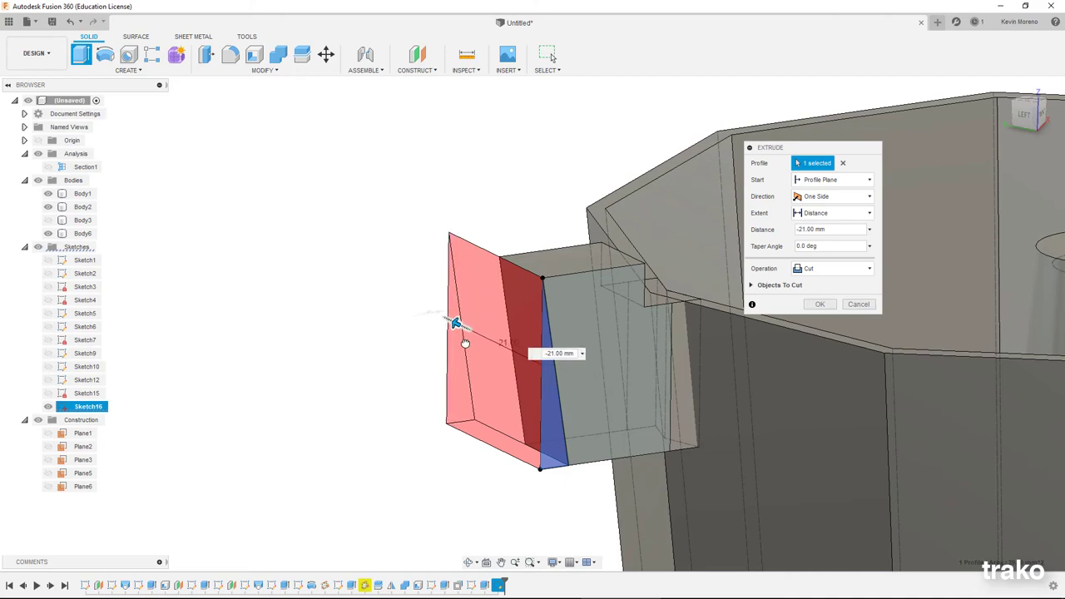
pyautogui.click(819, 288)
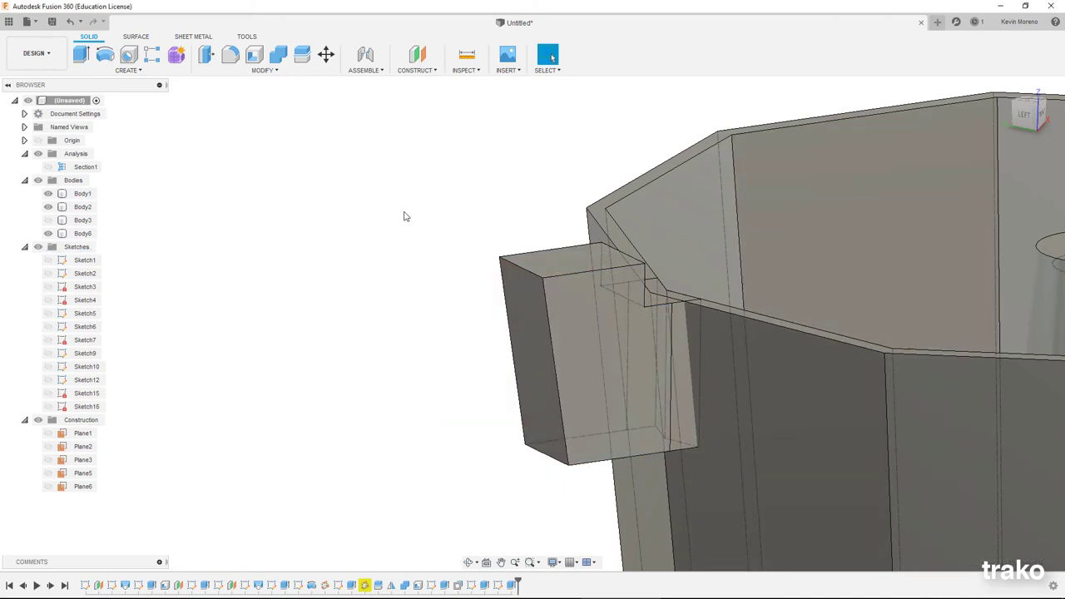
# Step: Start Sketch17 on the upper chamber's top plane
pyautogui.press('F6')
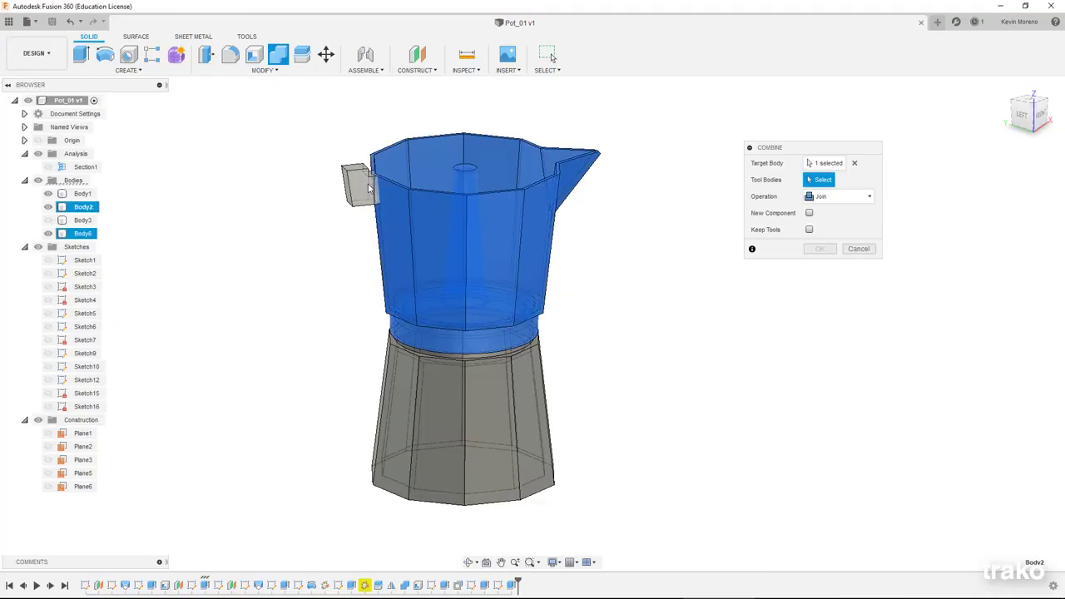
pyautogui.keyDown('shift'); pyautogui.moveTo(746, 220); pyautogui.dragTo(744, 218, button='middle'); pyautogui.keyUp('shift')
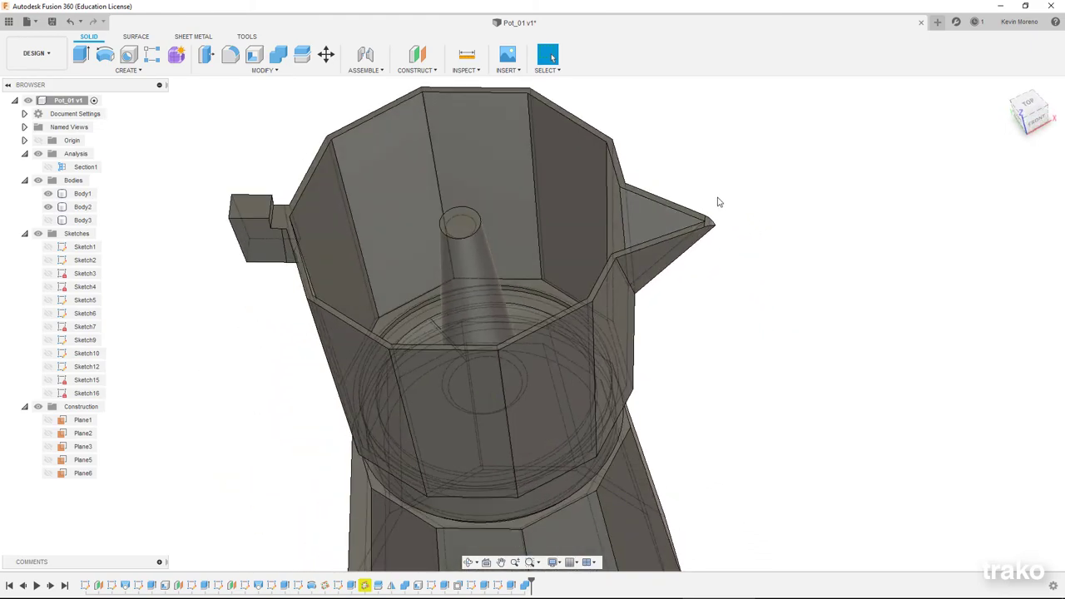
pyautogui.click(719, 203)
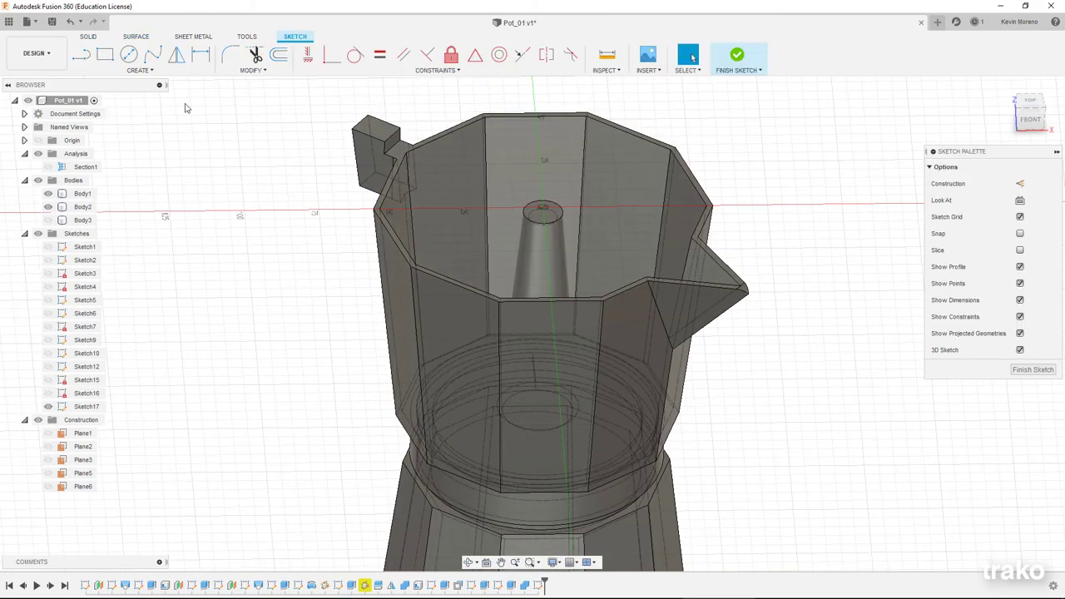
# Step: Sketch a ten-sided polygon of radius 54 on the rim and offset it 6 mm inward
pyautogui.click(206, 135)
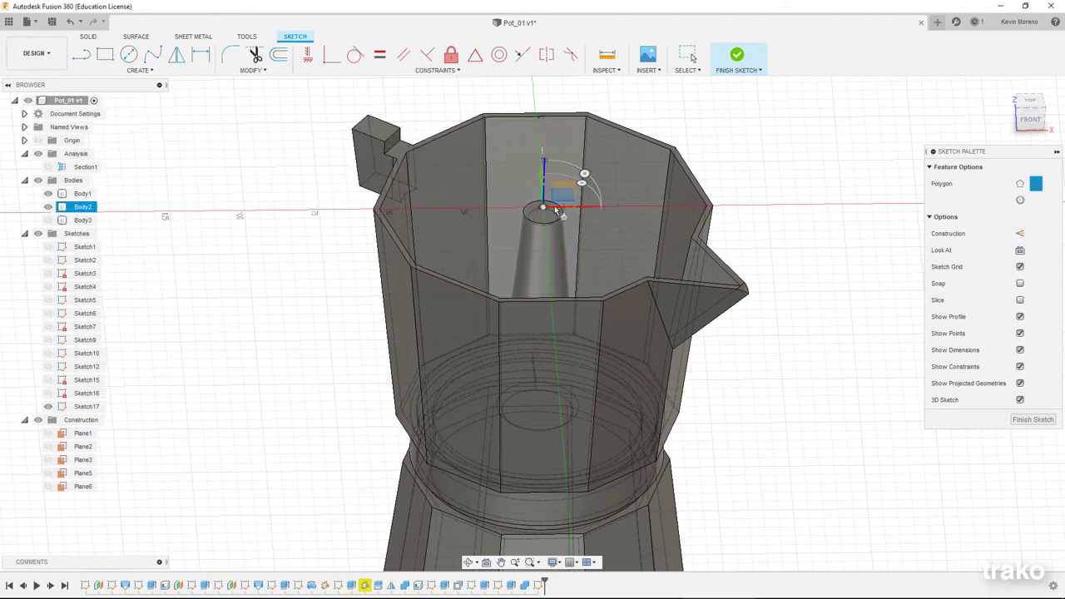
pyautogui.scroll(5, 549, 200)
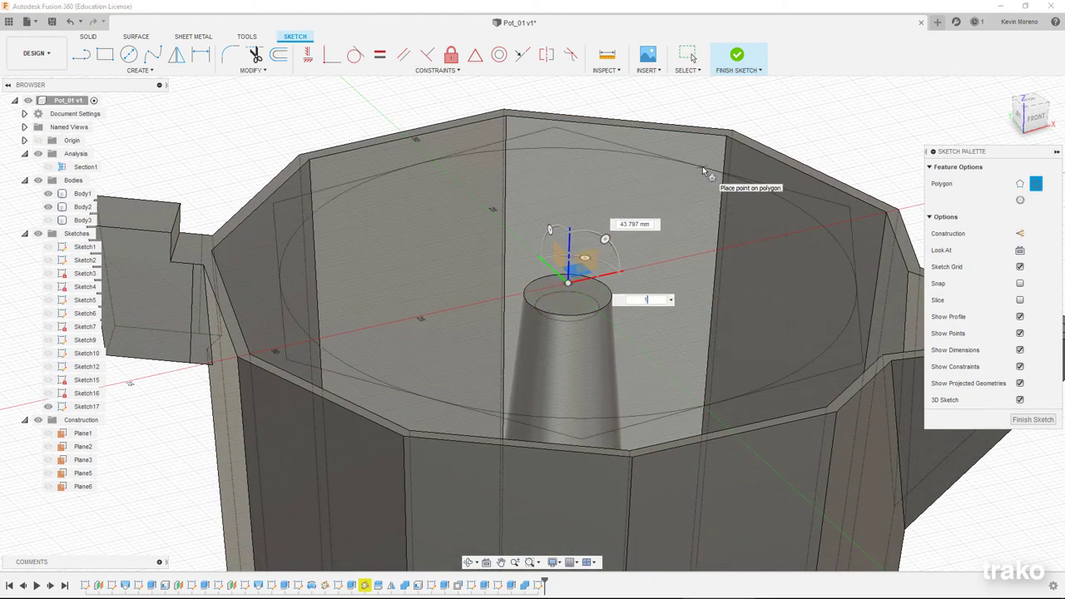
pyautogui.moveTo(704, 172)
pyautogui.keyDown('shift'); pyautogui.mouseDown(button='middle')
pyautogui.moveTo(575, 310)
pyautogui.moveTo(752, 269)
pyautogui.mouseUp(button='middle'); pyautogui.keyUp('shift')
pyautogui.click(751, 269)
pyautogui.click(90, 37)
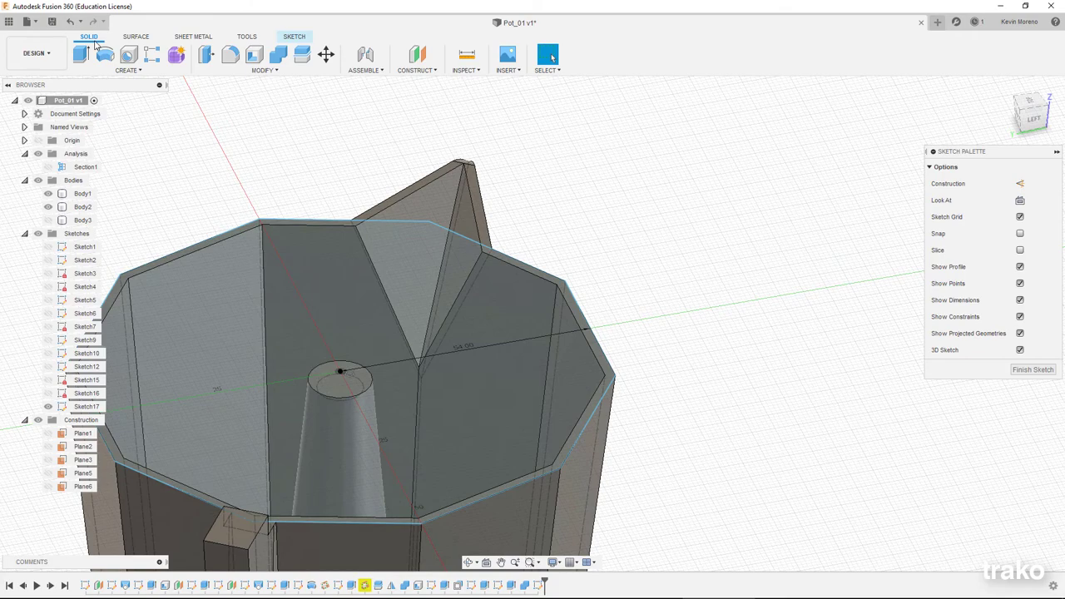
pyautogui.press('o')
pyautogui.click(583, 400)
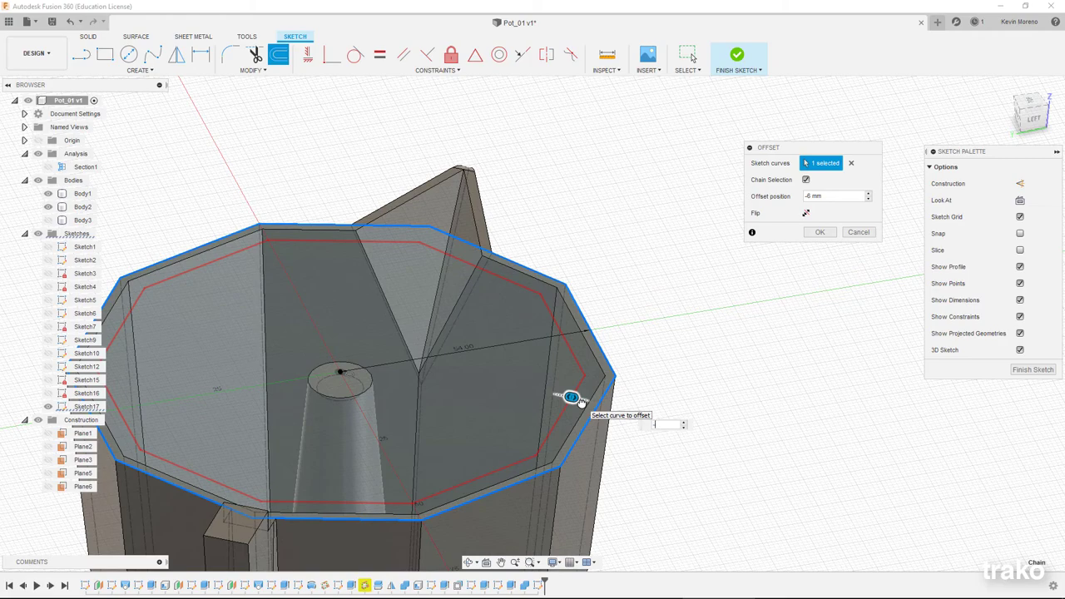
pyautogui.write('-5.3')
pyautogui.click(821, 234)
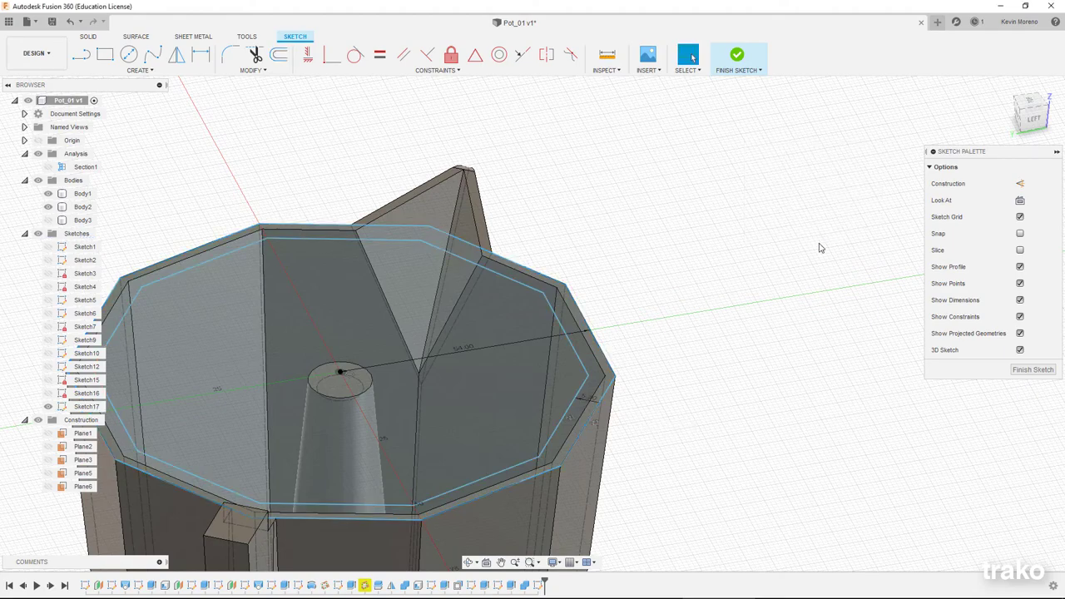
pyautogui.keyDown('shift'); pyautogui.moveTo(820, 248); pyautogui.dragTo(583, 250, button='middle'); pyautogui.keyUp('shift')
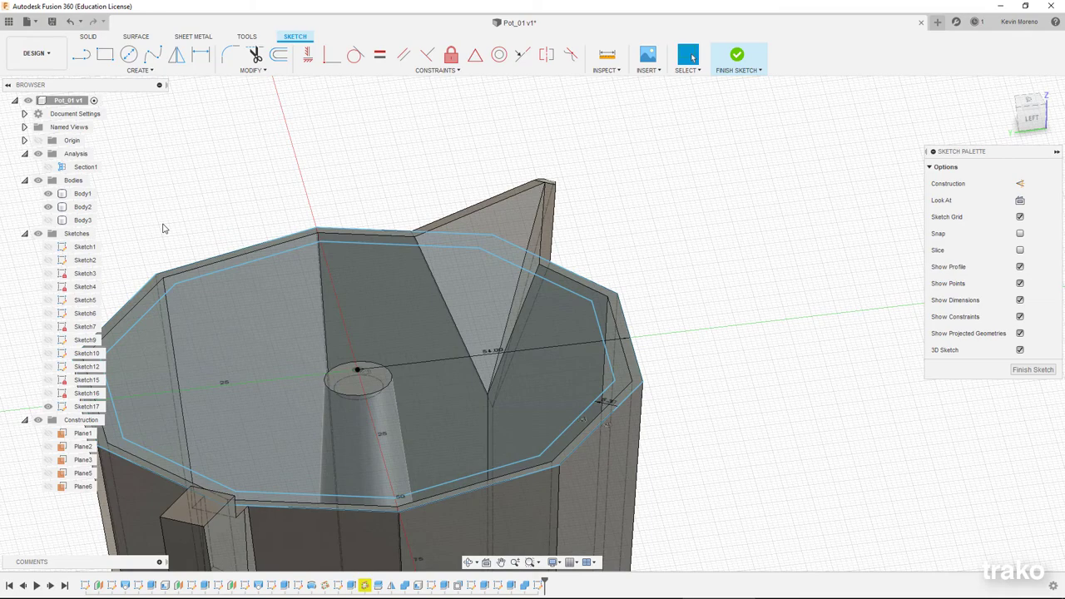
# Step: Extrude the ring between the outlines 2.5 mm as new body Body7
pyautogui.click(80, 54)
pyautogui.click(466, 470)
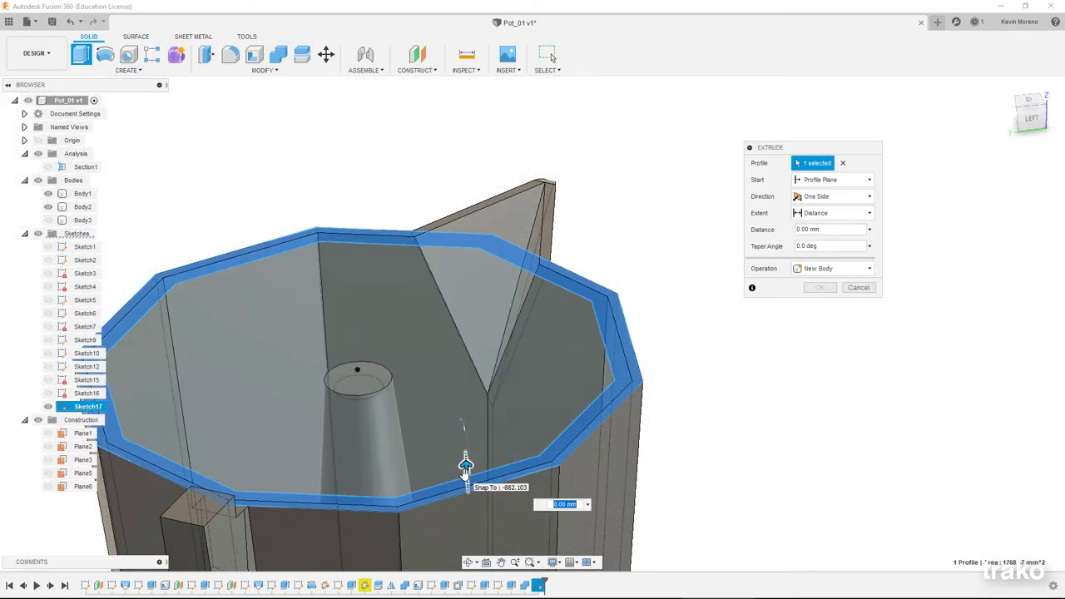
pyautogui.press('Return')
pyautogui.click(833, 269)
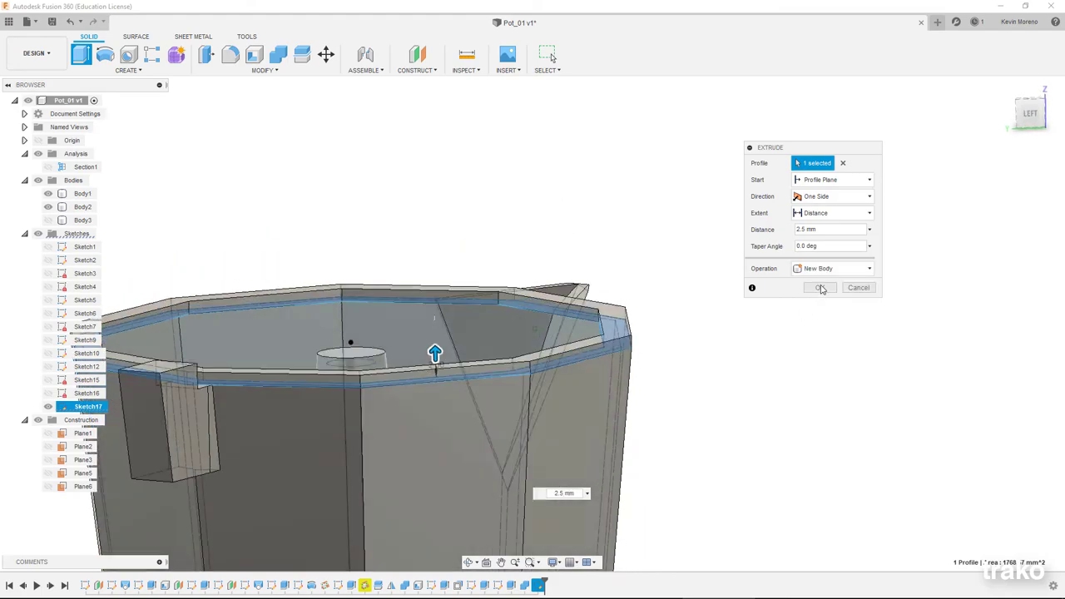
pyautogui.click(820, 287)
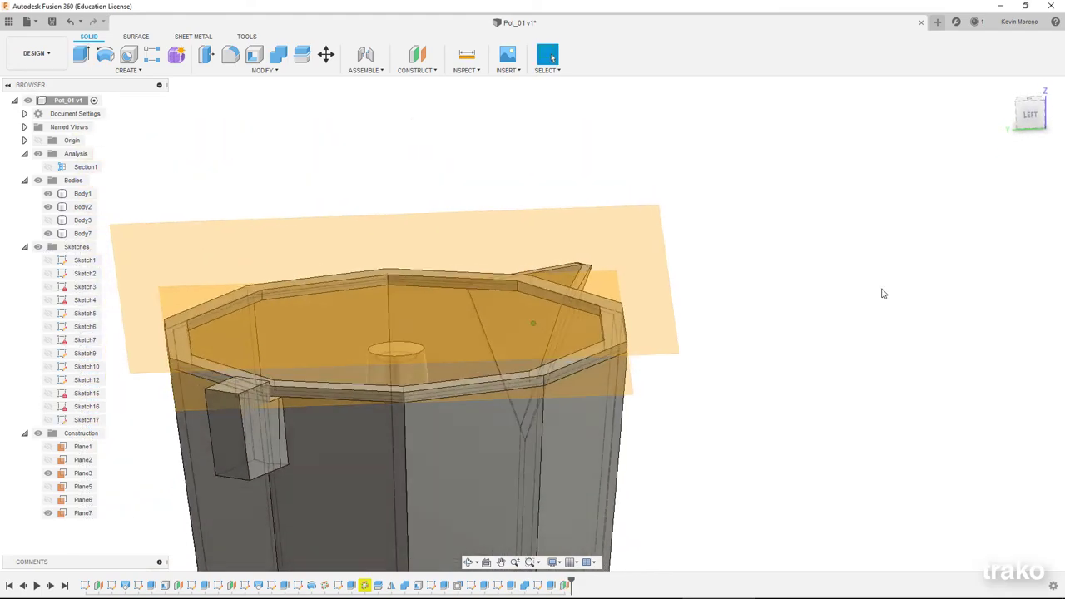
# Step: Sketch a centre point above the rim and loft the ring edge to it as a cone
pyautogui.click(81, 54)
pyautogui.click(403, 324)
pyautogui.press('c')
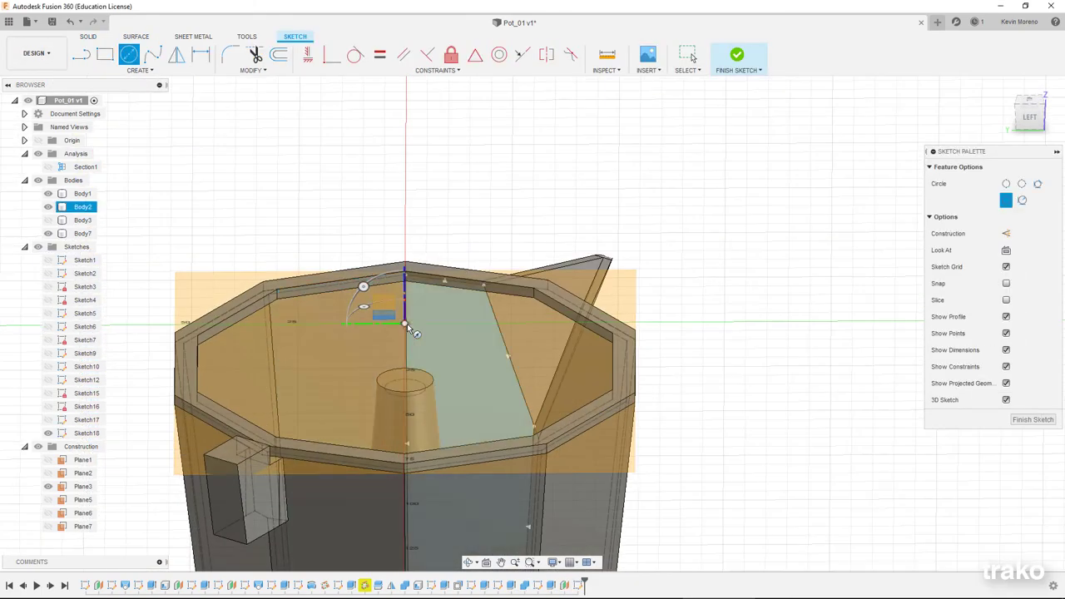
pyautogui.click(387, 323)
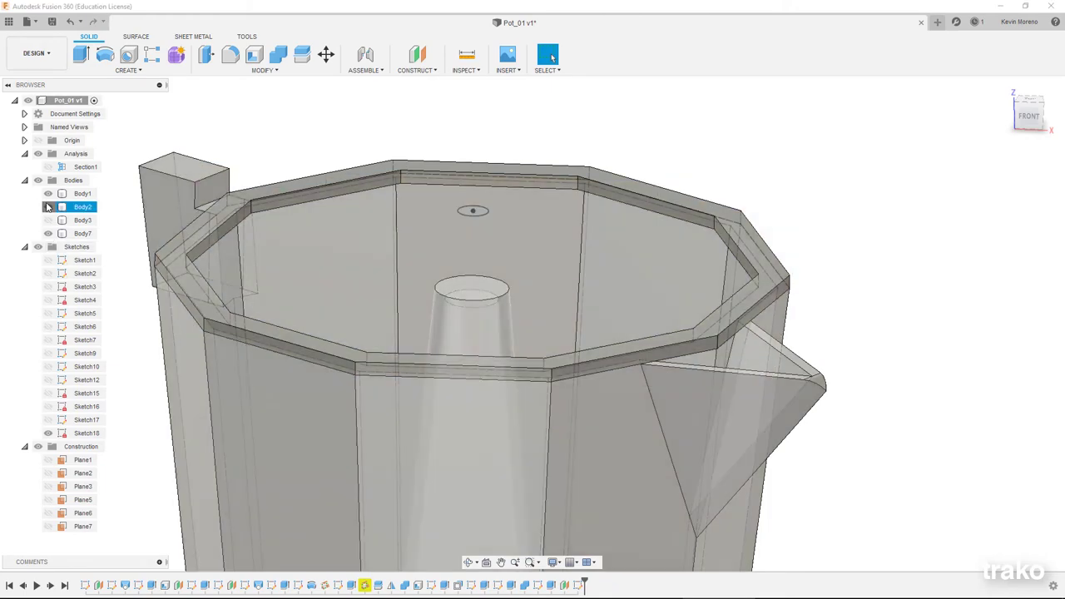
pyautogui.click(135, 36)
pyautogui.click(87, 163)
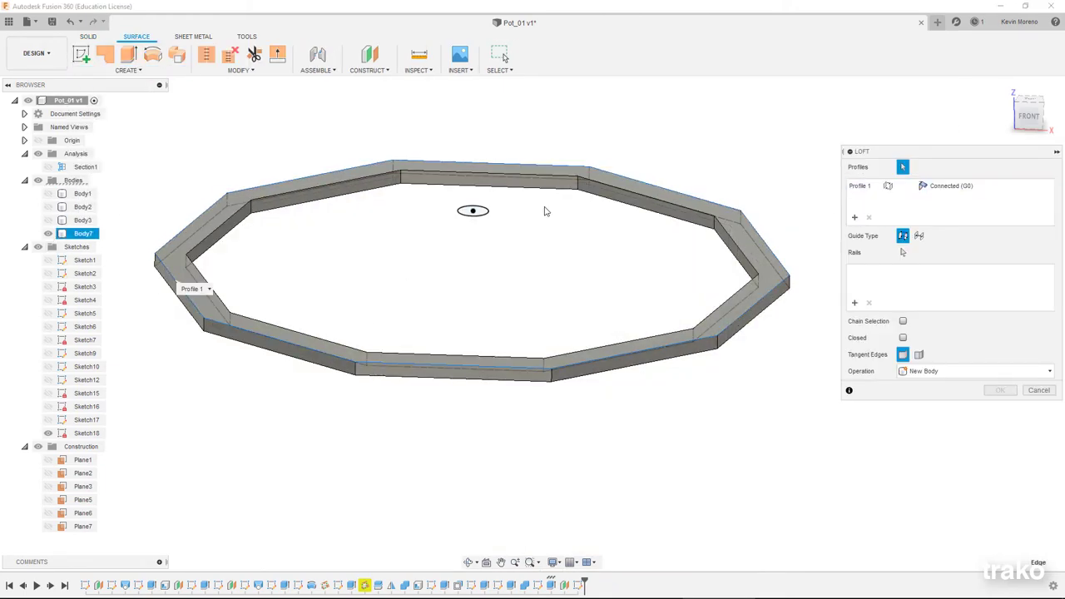
pyautogui.click(473, 210)
pyautogui.press('Return')
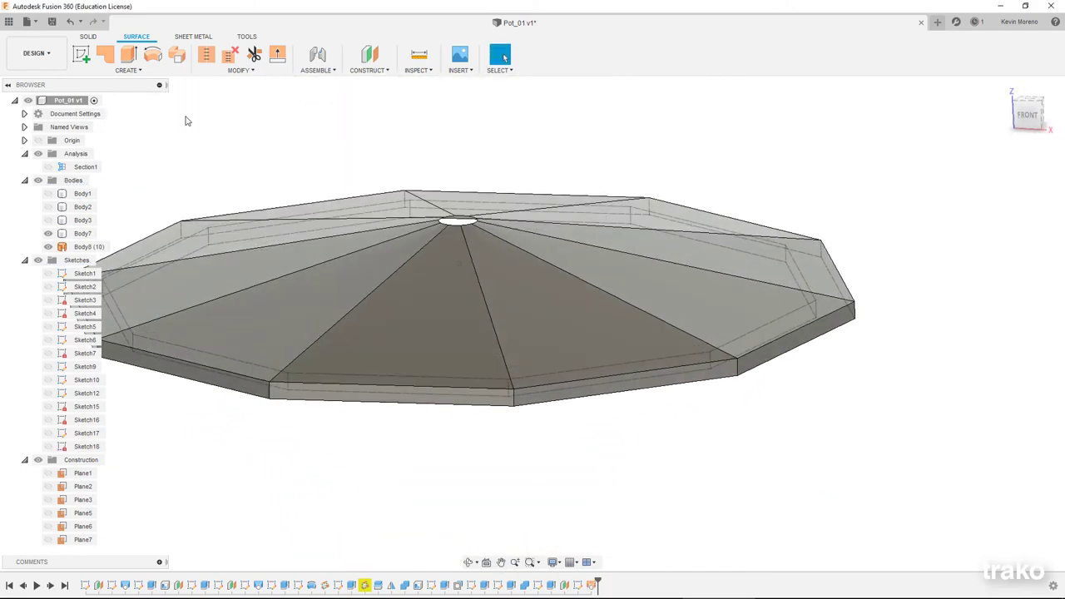
# Step: Thicken all 11 cone faces of the loft into a solid lid surface
pyautogui.click(127, 70)
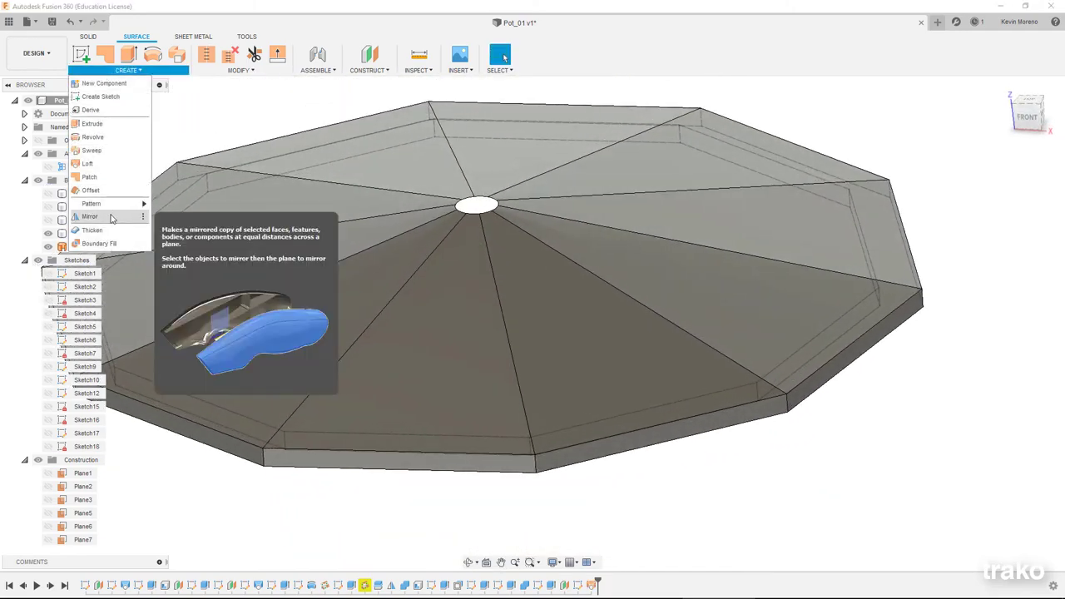
pyautogui.click(91, 230)
pyautogui.click(440, 357)
pyautogui.keyDown('shift'); pyautogui.moveTo(364, 266); pyautogui.dragTo(474, 249, button='middle'); pyautogui.keyUp('shift')
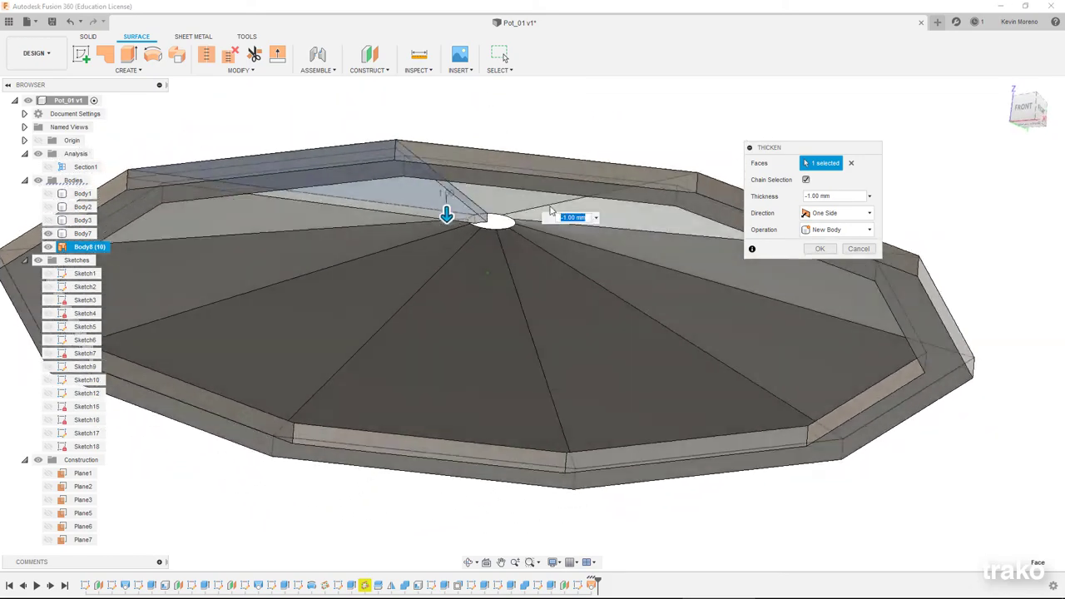
pyautogui.keyDown('shift'); pyautogui.moveTo(475, 202); pyautogui.dragTo(583, 250, button='middle'); pyautogui.keyUp('shift')
pyautogui.click(820, 249)
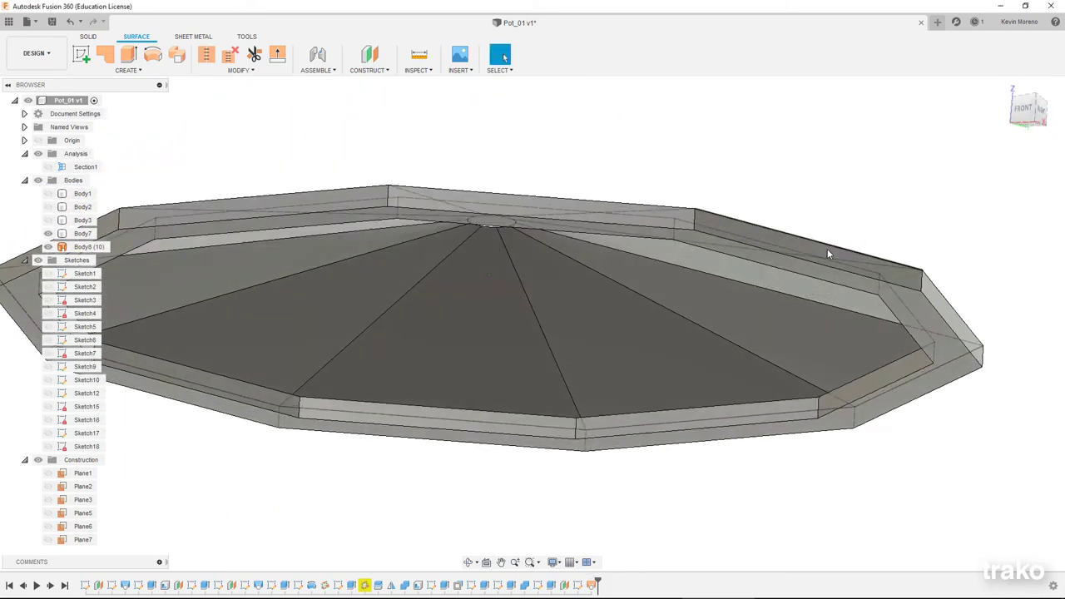
pyautogui.click(496, 175)
pyautogui.moveTo(496, 175)
pyautogui.mouseDown()
pyautogui.moveTo(593, 345)
pyautogui.moveTo(582, 358)
pyautogui.mouseUp()
pyautogui.click(128, 70)
pyautogui.click(91, 230)
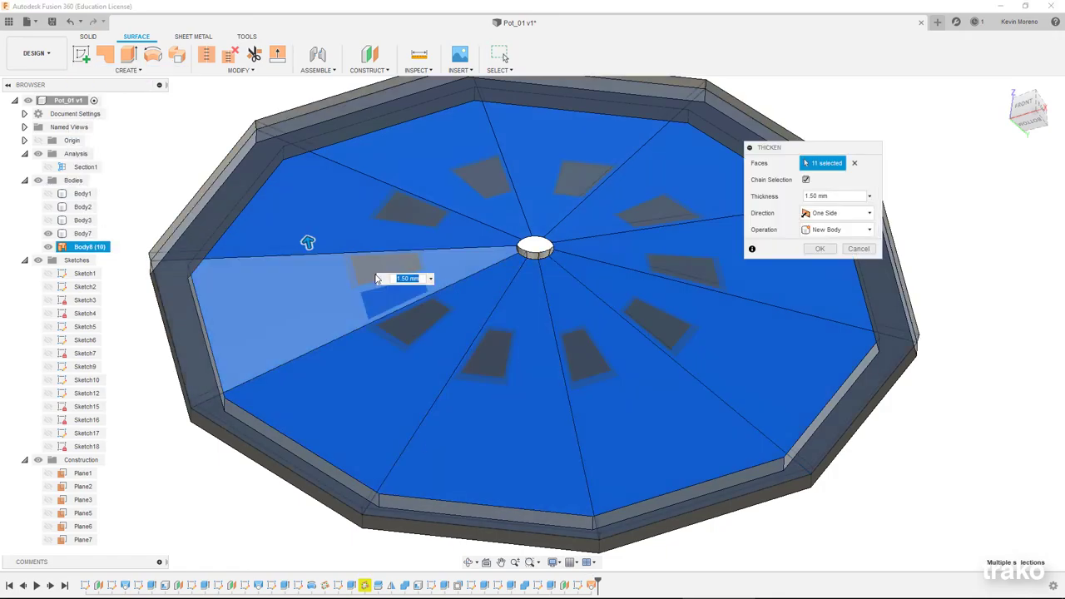
pyautogui.moveTo(310, 254); pyautogui.dragTo(311, 274)
pyautogui.moveTo(312, 275)
pyautogui.keyDown('shift'); pyautogui.mouseDown(button='middle')
pyautogui.moveTo(347, 300)
pyautogui.moveTo(331, 242)
pyautogui.moveTo(350, 283)
pyautogui.mouseUp(button='middle'); pyautogui.keyUp('shift')
pyautogui.press('Return')
# Step: Join the thickened cone with the lid ring into one lid body
pyautogui.click(89, 36)
pyautogui.click(278, 55)
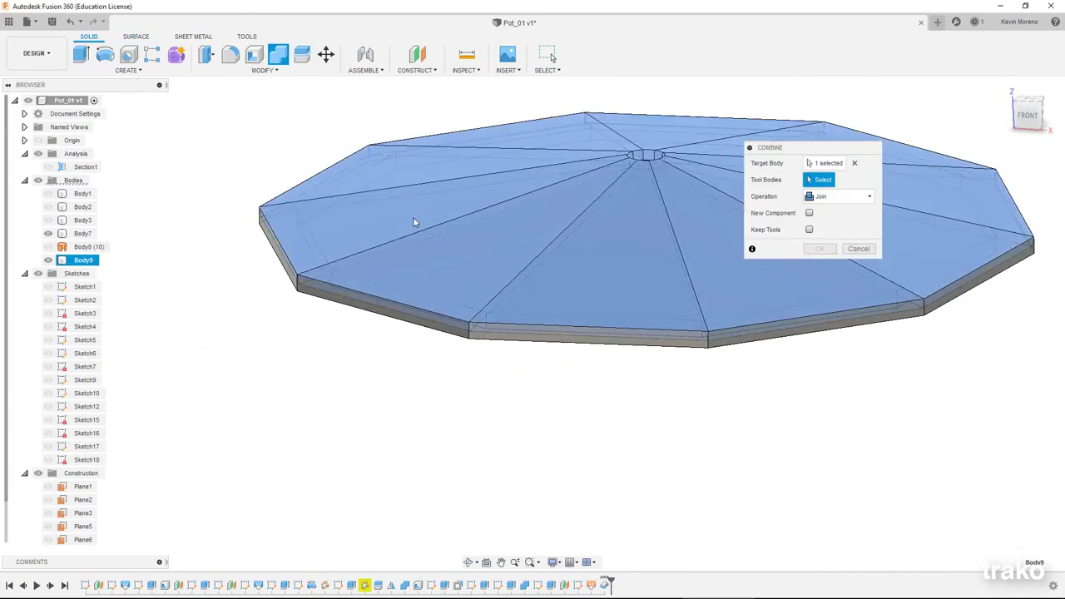
pyautogui.press('Return')
pyautogui.moveTo(843, 246)
pyautogui.keyDown('shift'); pyautogui.mouseDown(button='middle')
pyautogui.moveTo(880, 245)
pyautogui.moveTo(840, 254)
pyautogui.moveTo(813, 230)
pyautogui.moveTo(186, 93)
pyautogui.mouseUp(button='middle'); pyautogui.keyUp('shift')
# Step: Sketch on the lid face an offset copy of the inner lid outline
pyautogui.click(90, 38)
pyautogui.click(103, 71)
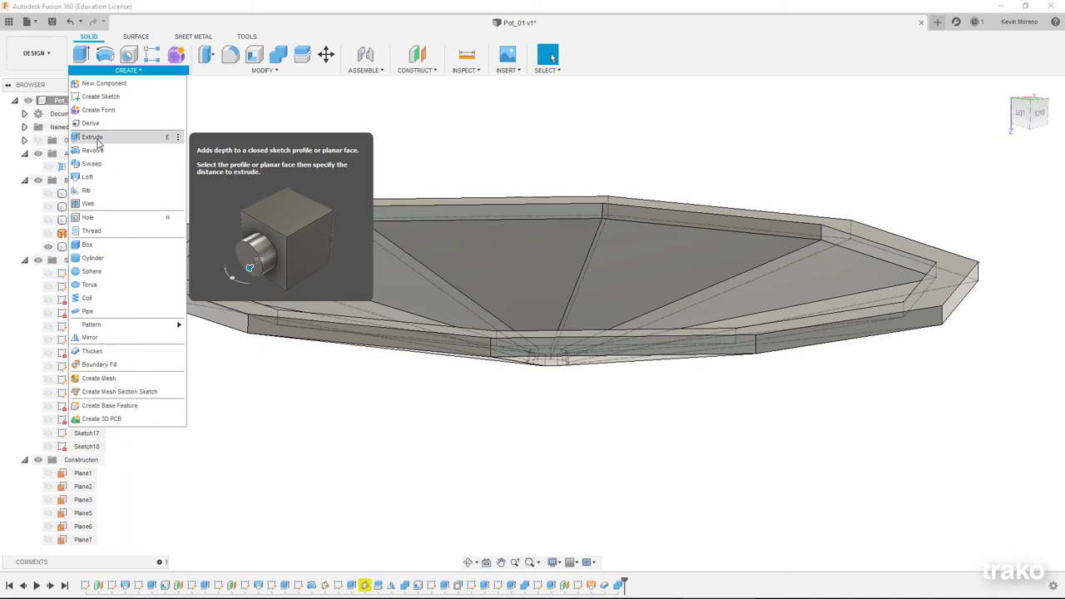
pyautogui.click(194, 36)
pyautogui.click(136, 231)
pyautogui.click(139, 70)
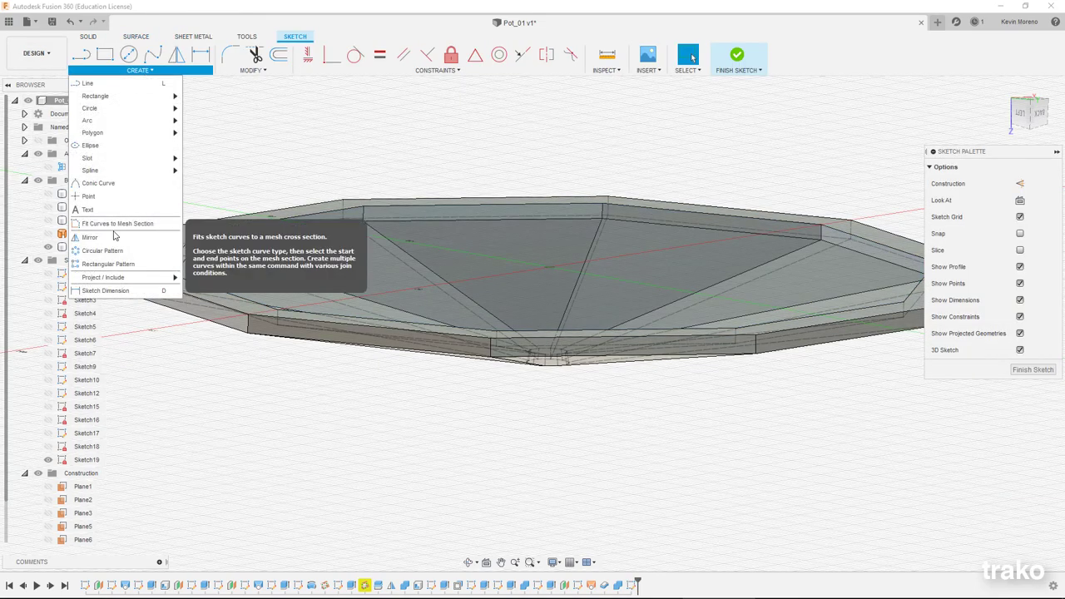
pyautogui.click(252, 70)
pyautogui.click(241, 149)
pyautogui.click(183, 251)
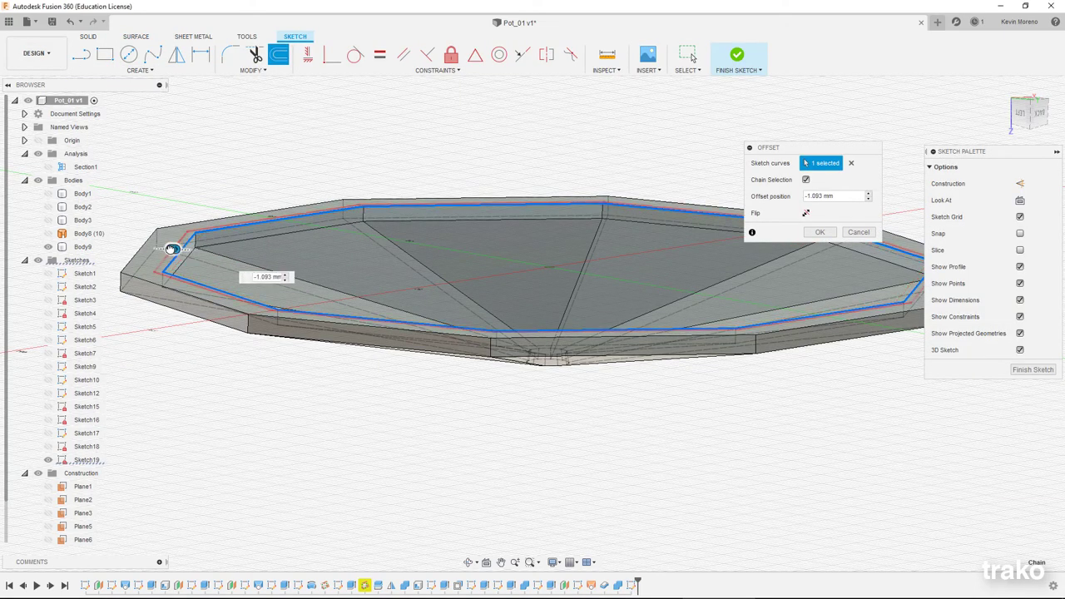
pyautogui.press('Escape')
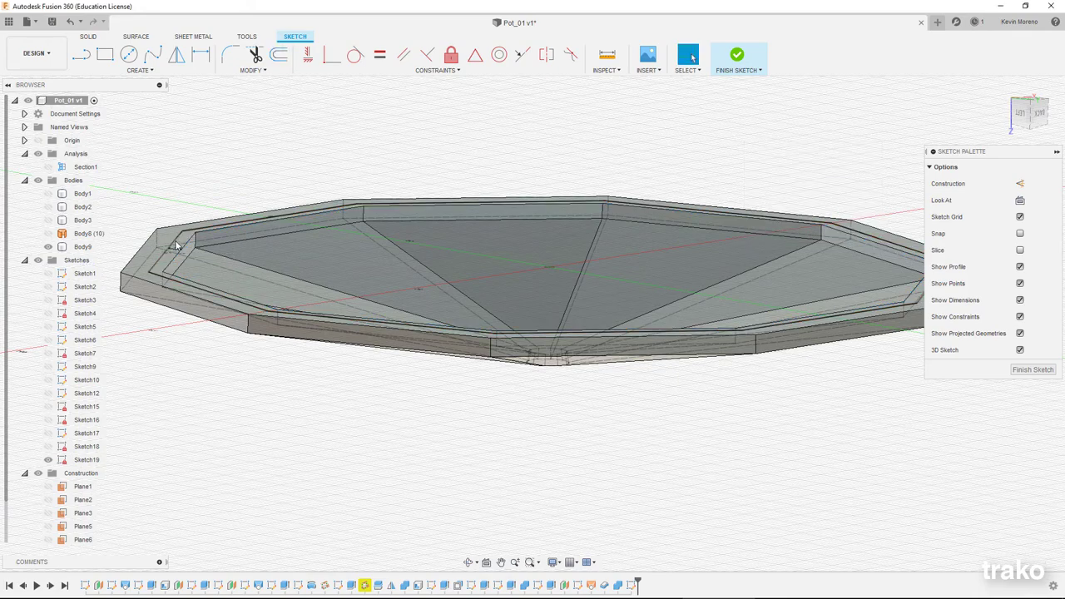
# Step: Extrude the offset ring profile 2 mm, joining it onto the lid
pyautogui.press('e')
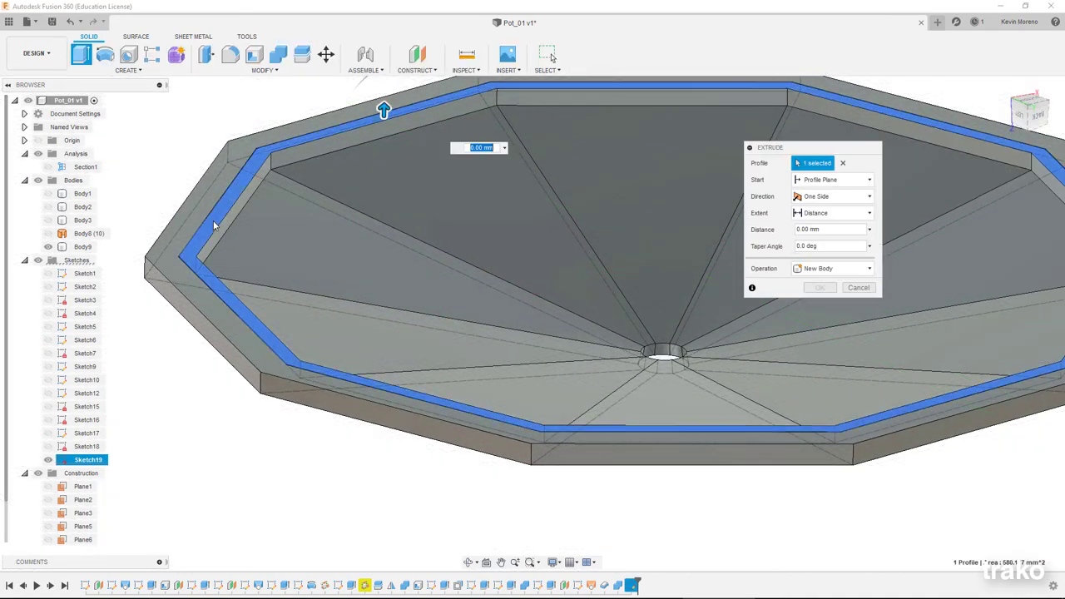
pyautogui.write('2')
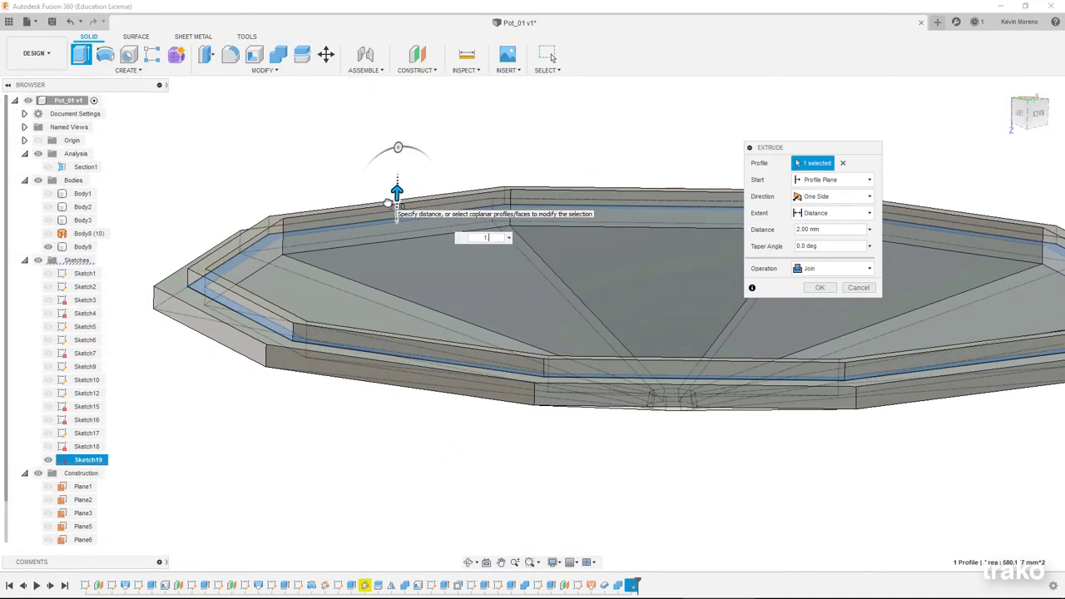
pyautogui.press('Return')
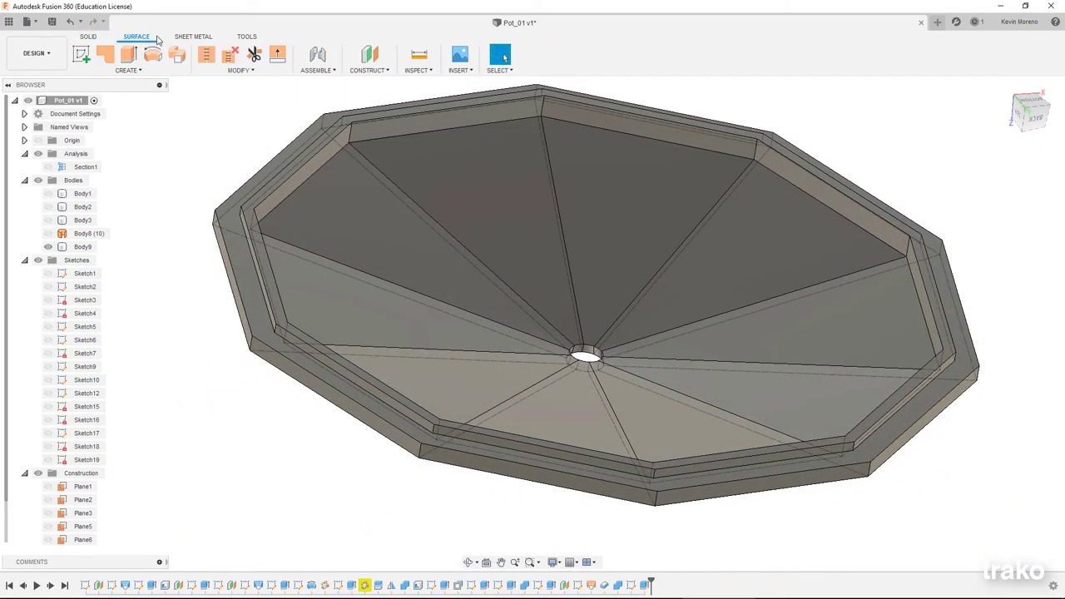
# Step: Start a draft on the lid, picking the rim face as plane and the inner wall faces
pyautogui.click(263, 70)
pyautogui.click(218, 148)
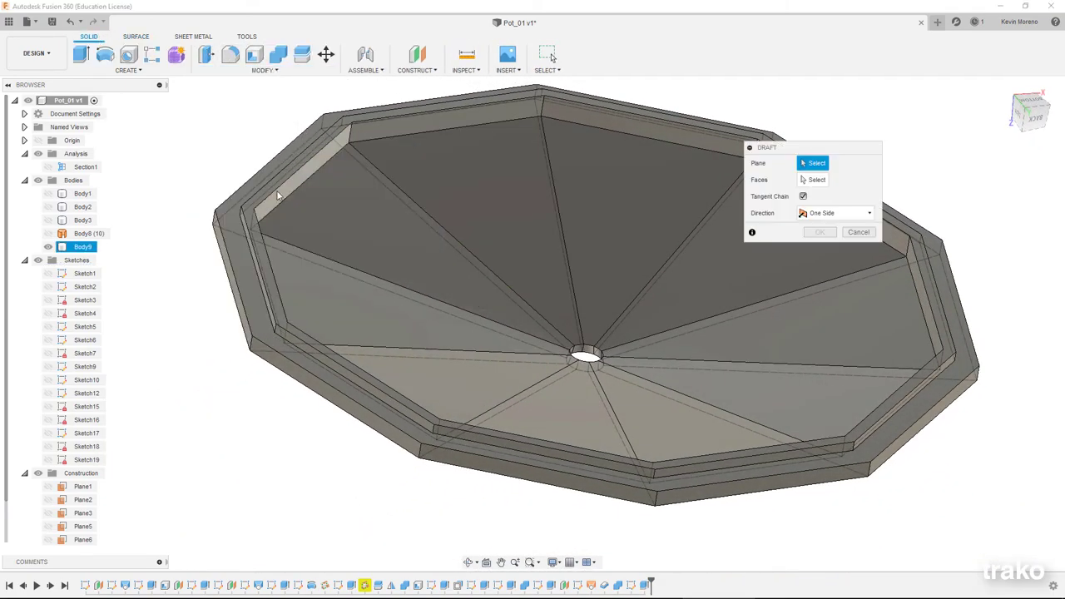
pyautogui.click(306, 198)
pyautogui.click(309, 203)
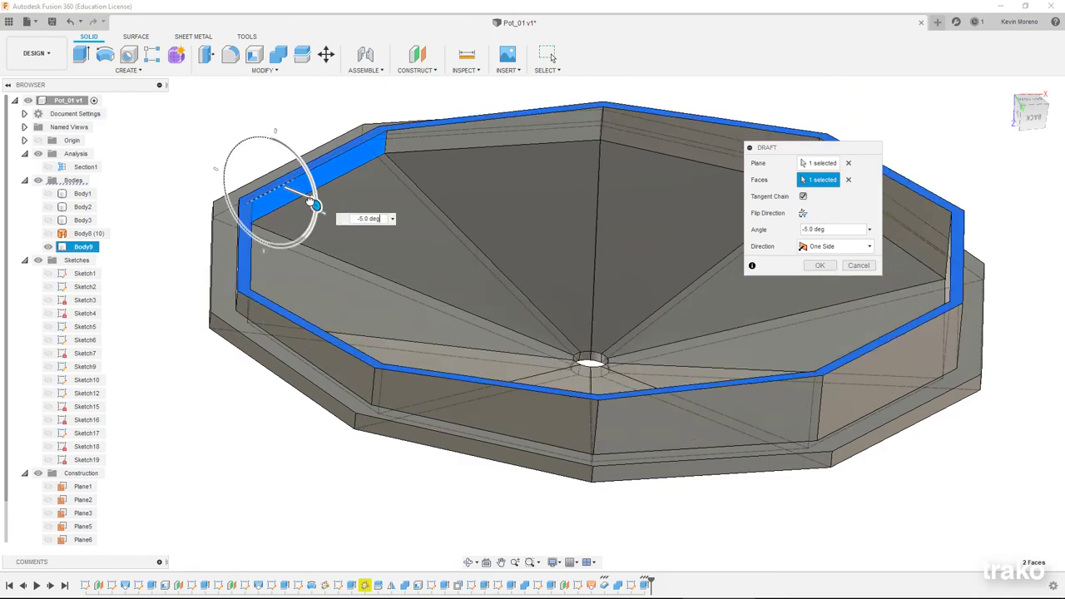
pyautogui.press('Return')
pyautogui.scroll(5, 416, 159)
# Step: Redo the draft on the lid's inner rim walls at 15° and confirm it
pyautogui.click(263, 70)
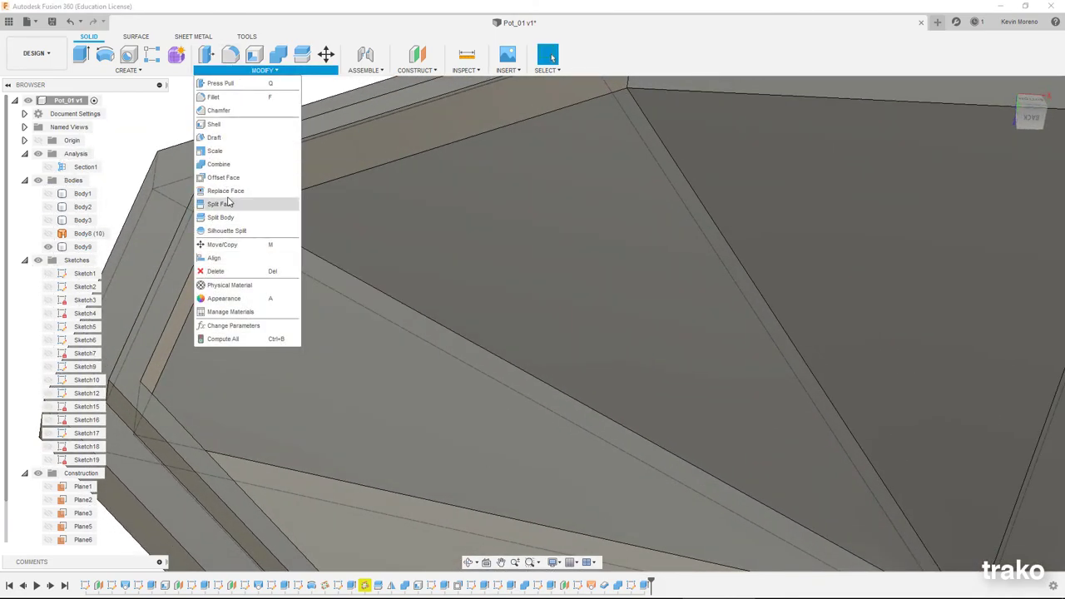
pyautogui.click(224, 140)
pyautogui.click(285, 107)
pyautogui.click(297, 161)
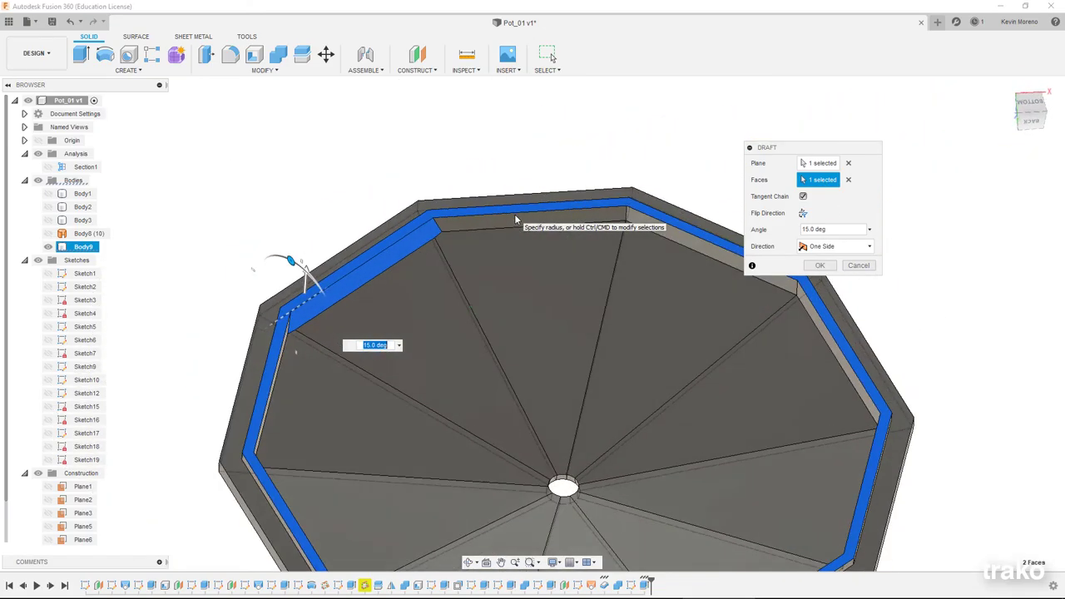
pyautogui.keyDown('shift'); pyautogui.moveTo(514, 214); pyautogui.dragTo(633, 166, button='middle'); pyautogui.keyUp('shift')
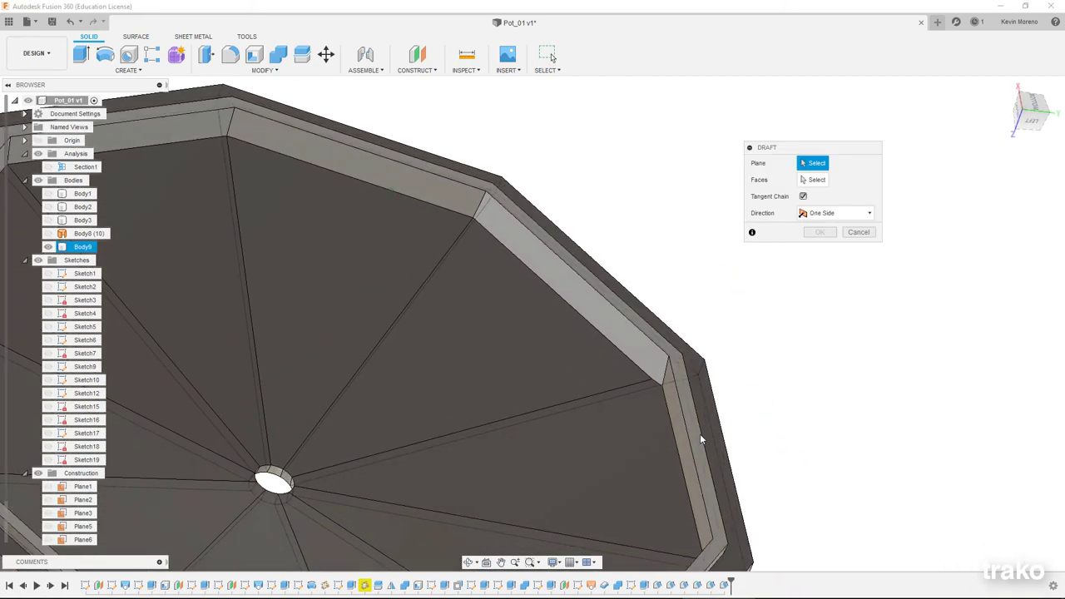
pyautogui.click(818, 247)
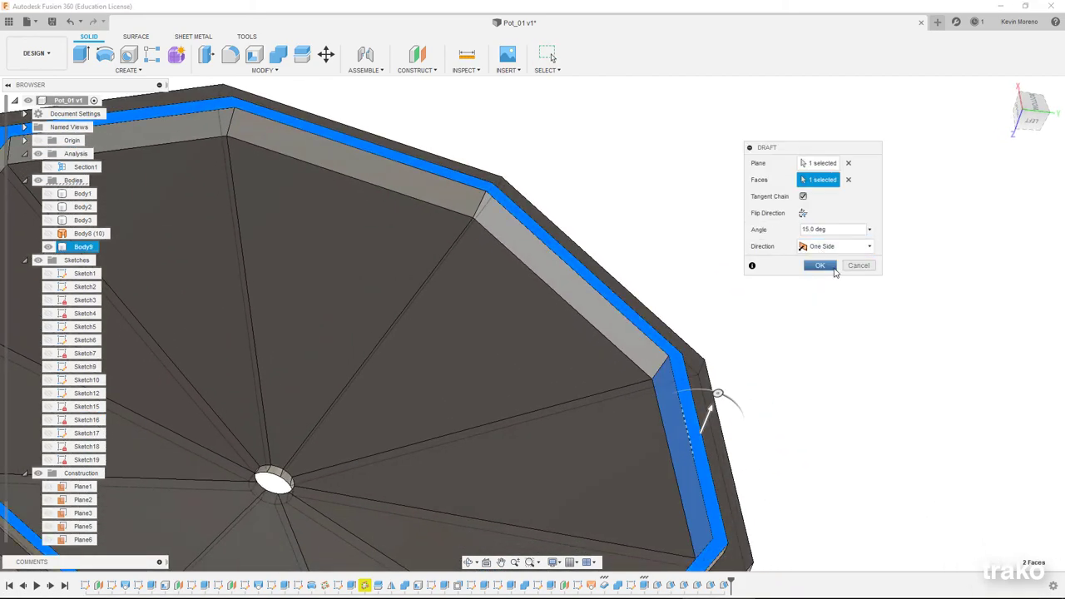
pyautogui.click(833, 269)
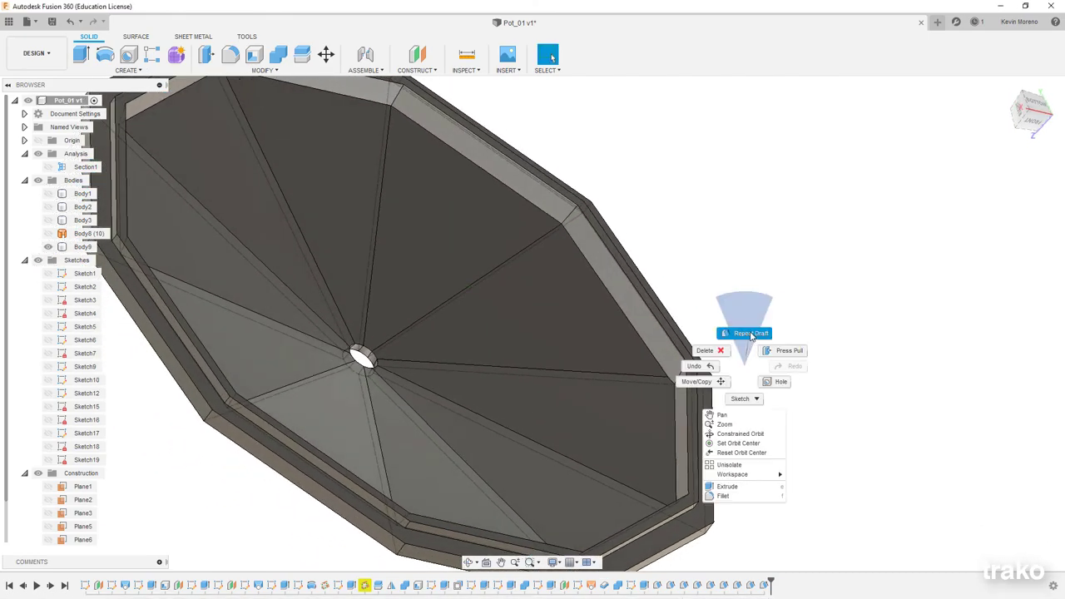
pyautogui.click(752, 334)
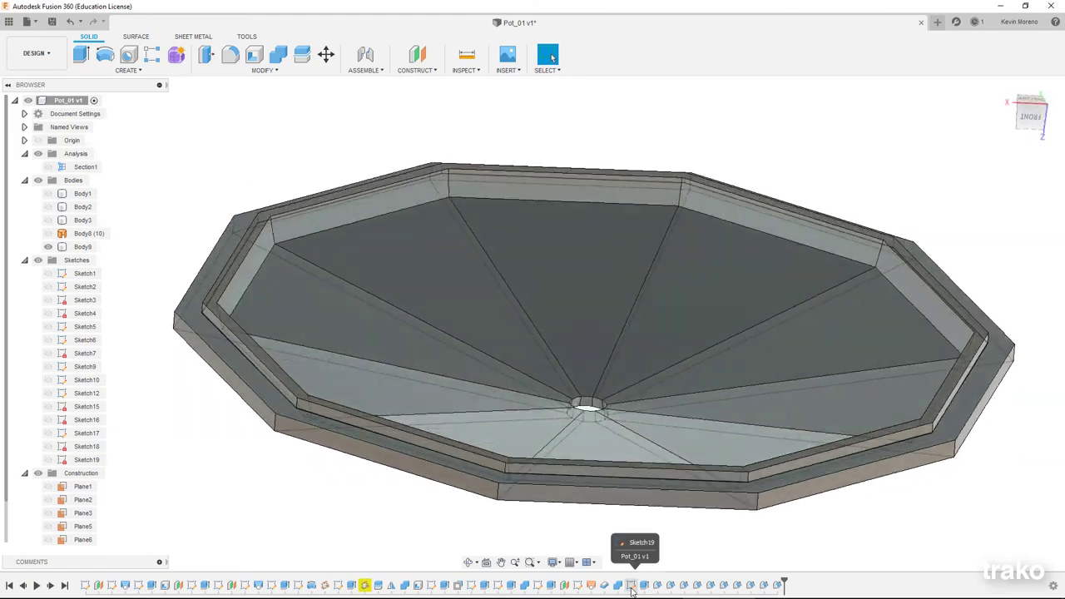
# Step: Reopen Sketch19 to check it, then leave it unchanged and orbit around the lid
pyautogui.doubleClick(617, 585)
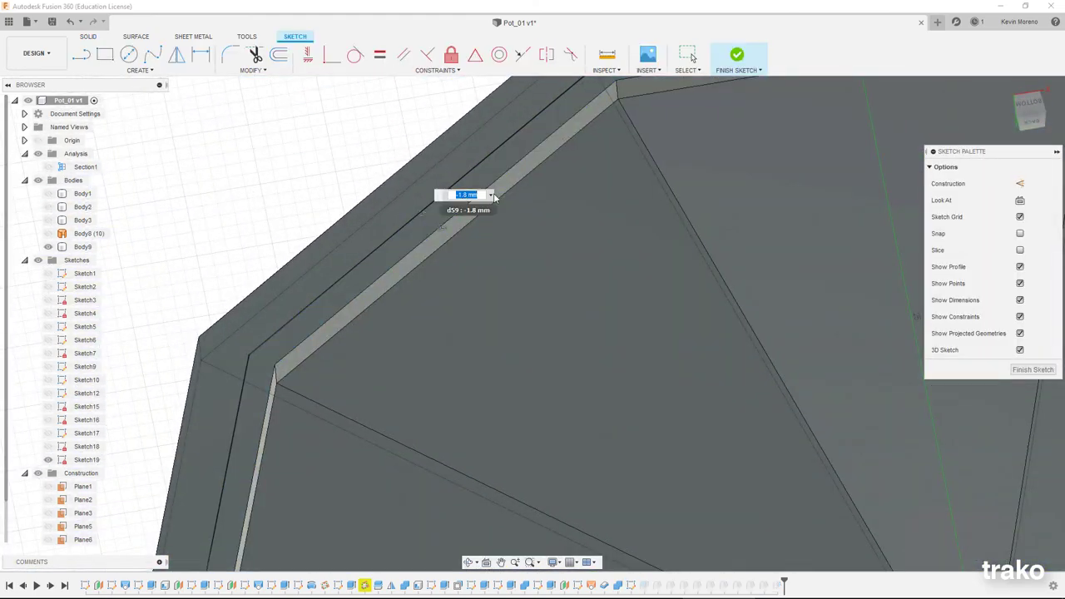
pyautogui.click(737, 55)
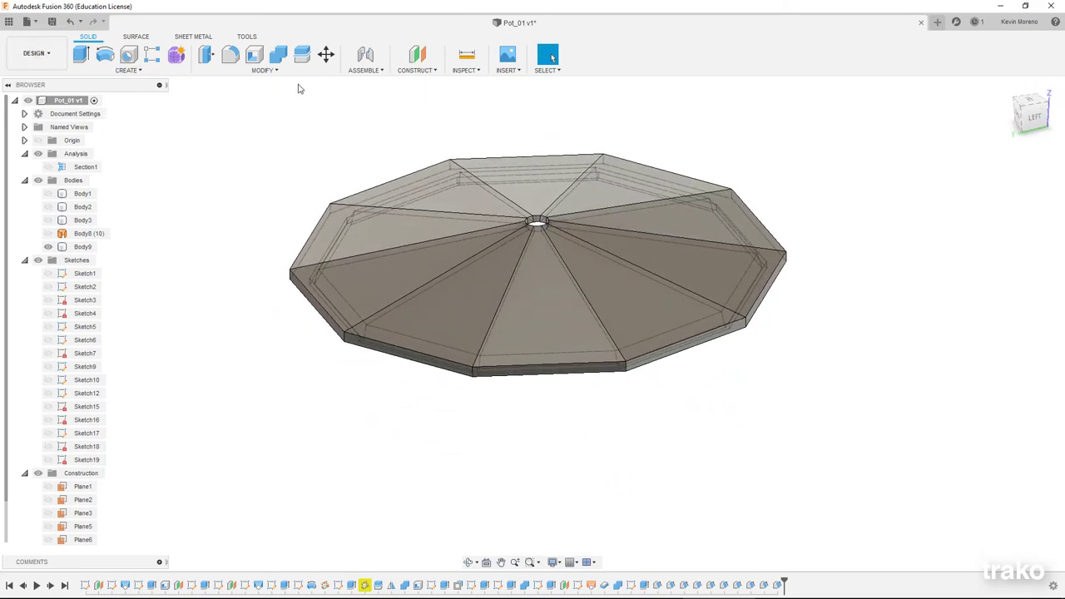
pyautogui.keyDown('shift'); pyautogui.moveTo(521, 211); pyautogui.dragTo(2, 354, button='middle'); pyautogui.keyUp('shift')
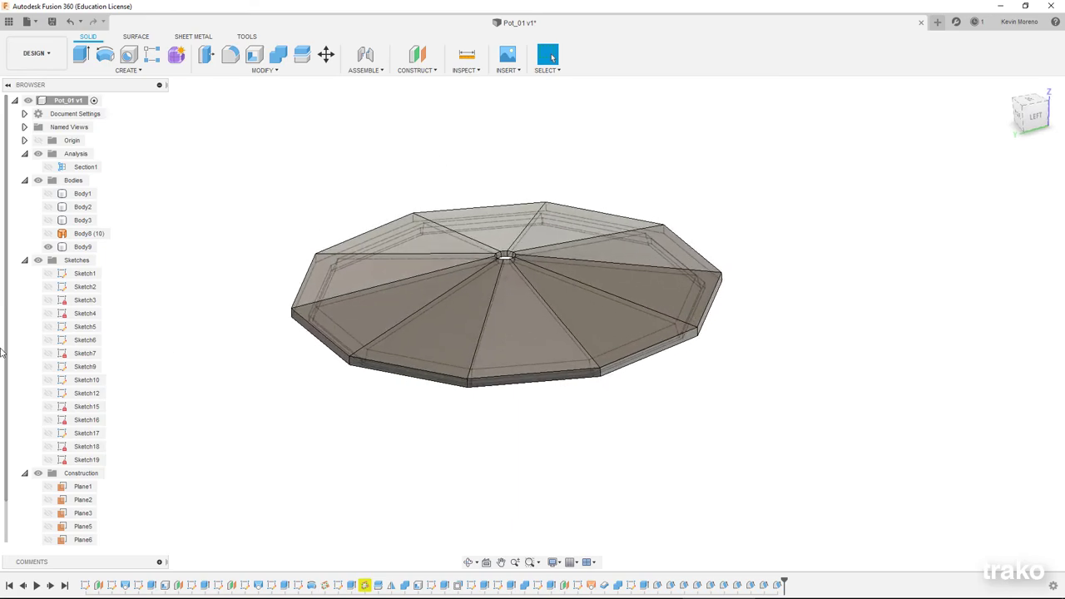
# Step: Show Body1 and Body2, hide Body3, and turn on Plane6
pyautogui.click(48, 207)
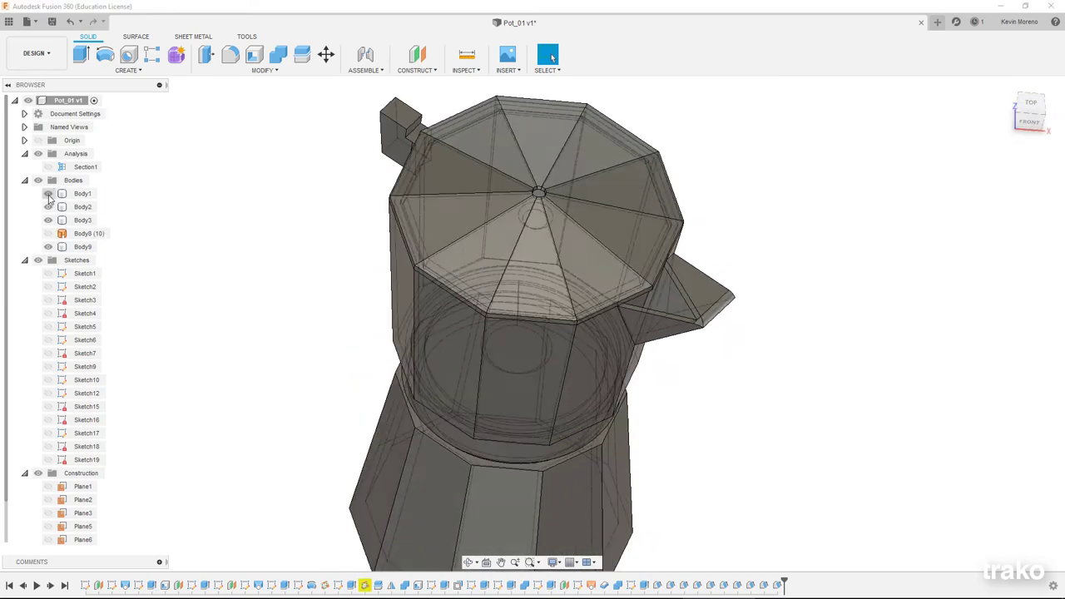
pyautogui.click(48, 193)
pyautogui.click(80, 220)
pyautogui.click(105, 411)
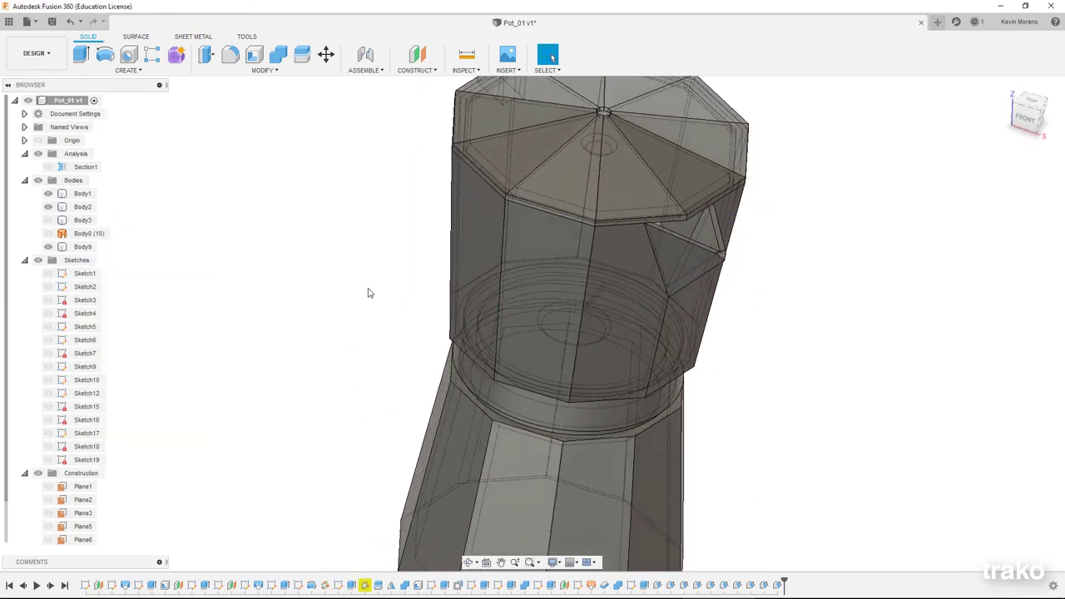
pyautogui.scroll(-5, 866, 258)
pyautogui.scroll(8, 866, 258)
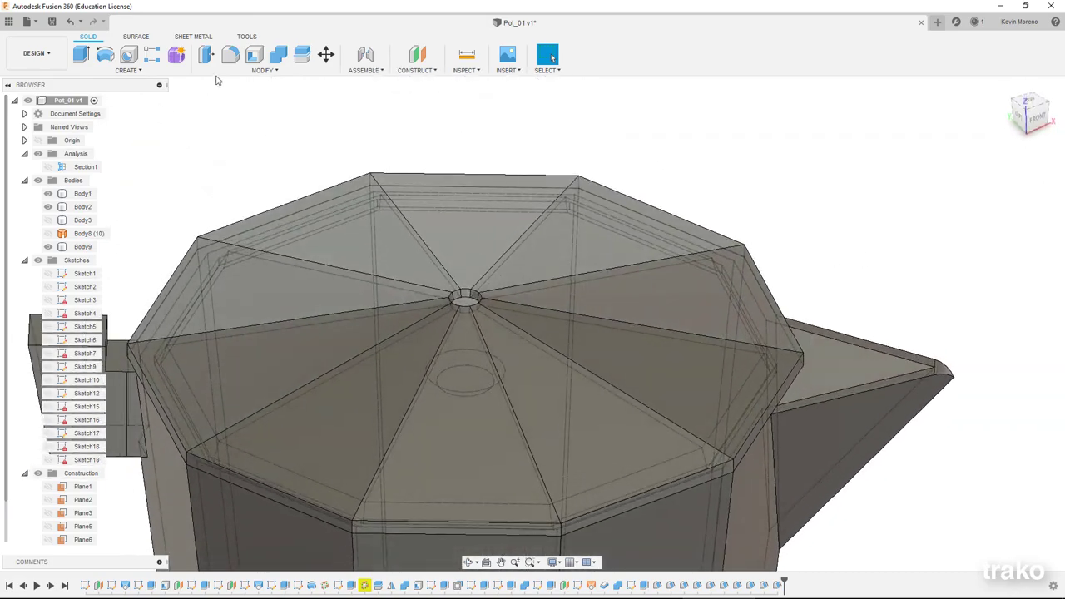
pyautogui.click(49, 540)
# Step: Hide Plane6, show Plane3, and create an offset plane above the lid from Plane3
pyautogui.click(48, 541)
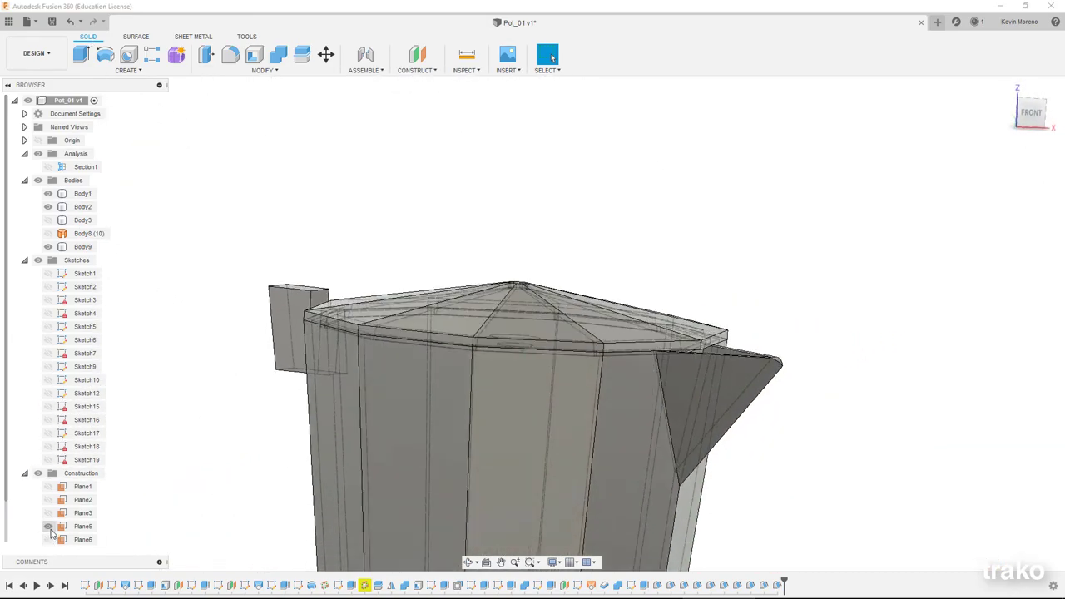
pyautogui.click(48, 513)
pyautogui.click(418, 55)
pyautogui.click(83, 514)
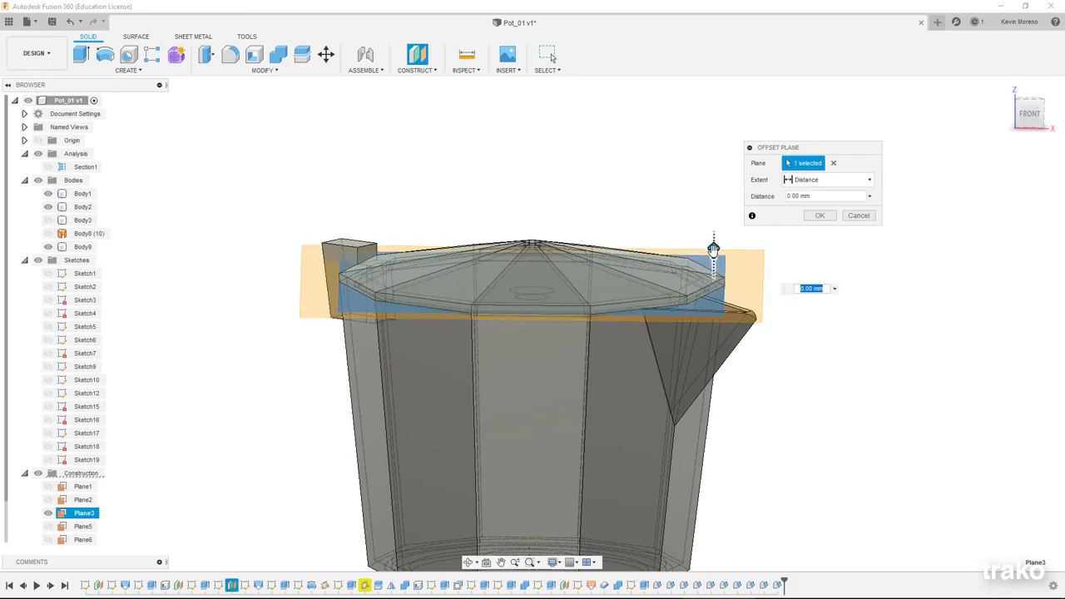
pyautogui.moveTo(708, 238); pyautogui.dragTo(714, 209)
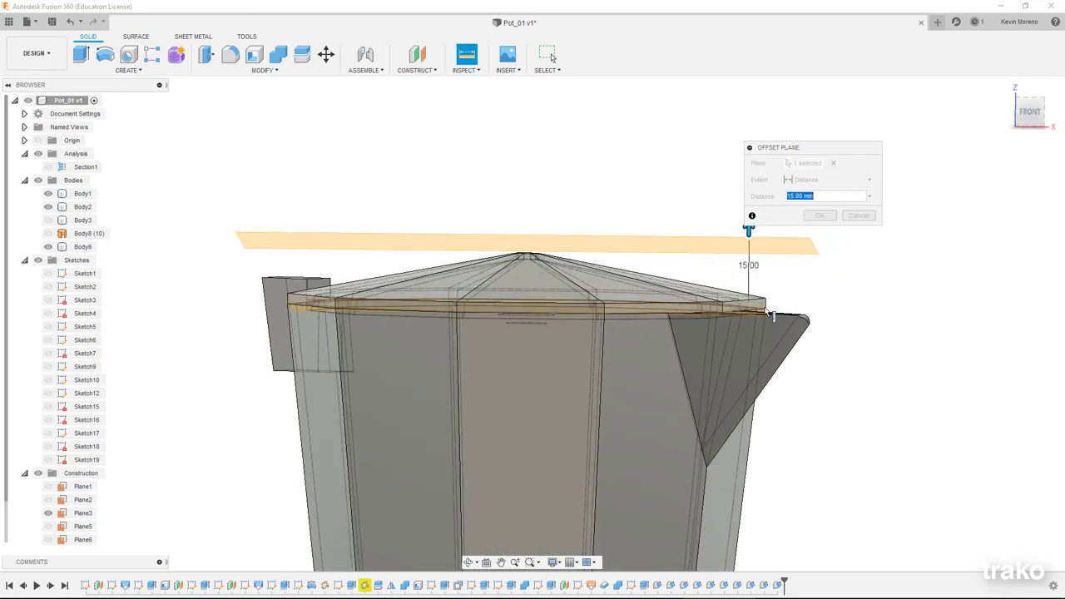
pyautogui.keyDown('shift'); pyautogui.moveTo(772, 316); pyautogui.dragTo(468, 215, button='middle'); pyautogui.keyUp('shift')
pyautogui.moveTo(860, 225)
pyautogui.keyDown('shift'); pyautogui.mouseDown(button='middle')
pyautogui.moveTo(803, 297)
pyautogui.moveTo(542, 255)
pyautogui.mouseUp(button='middle'); pyautogui.keyUp('shift')
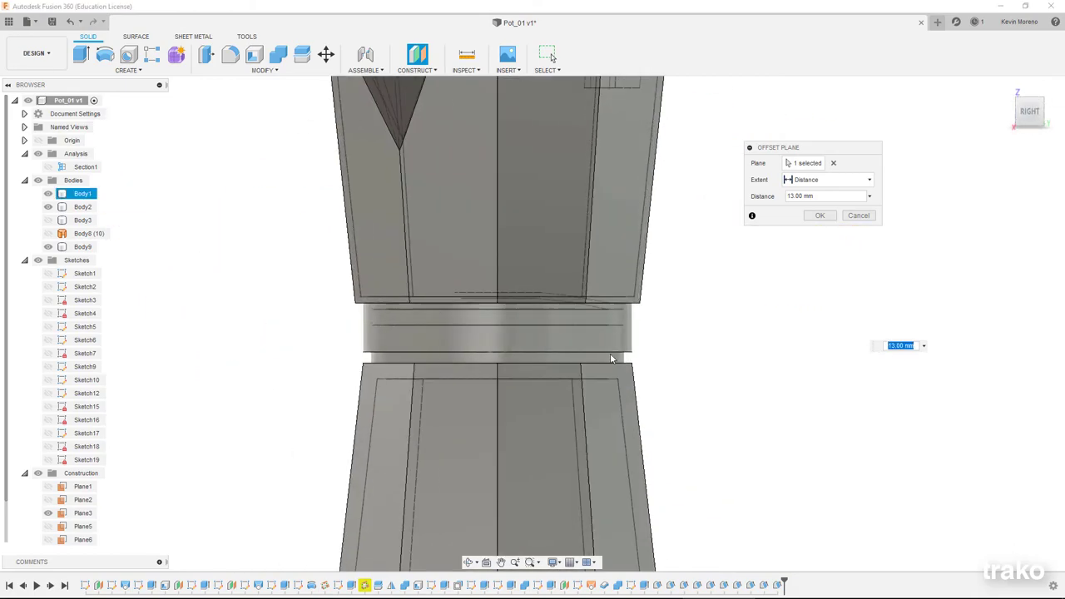
pyautogui.scroll(3, 542, 255)
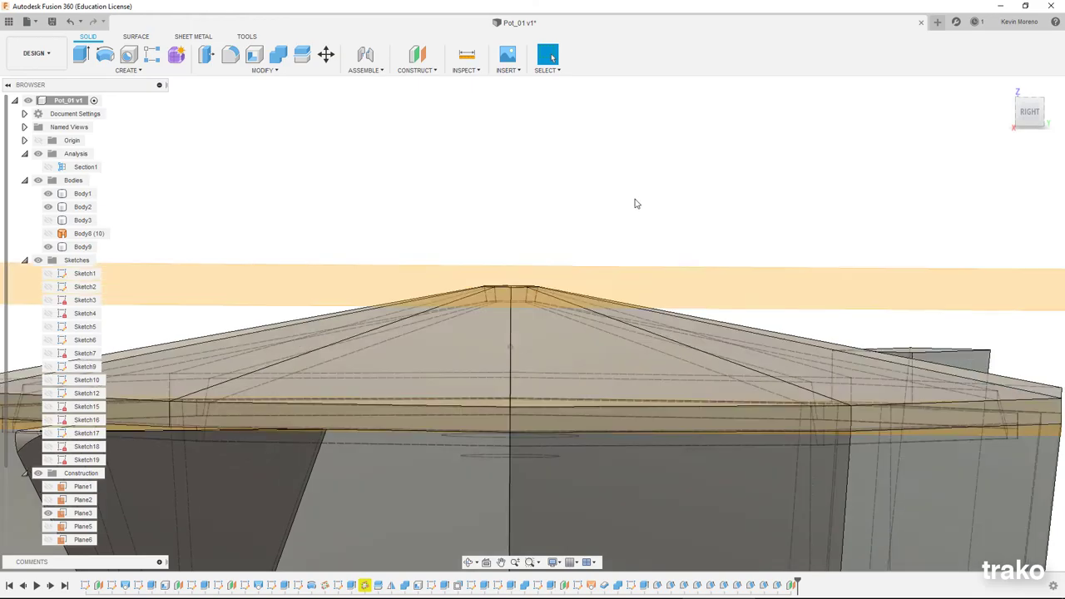
pyautogui.press('F6')
# Step: Sketch a polygon centred on the lid's centre hole
pyautogui.click(82, 55)
pyautogui.click(129, 69)
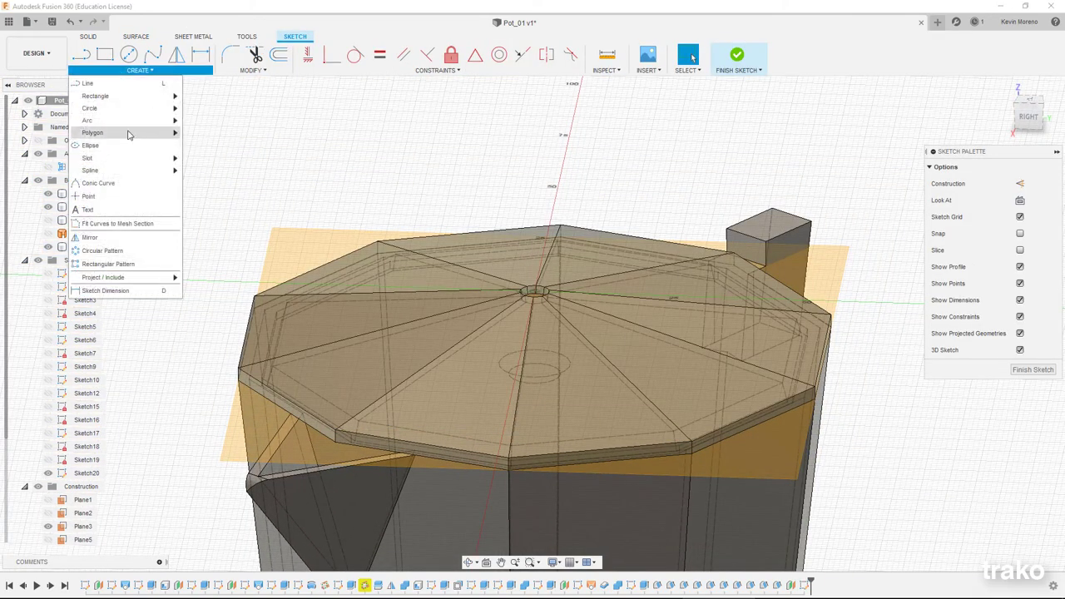
pyautogui.click(218, 145)
pyautogui.scroll(3, 531, 289)
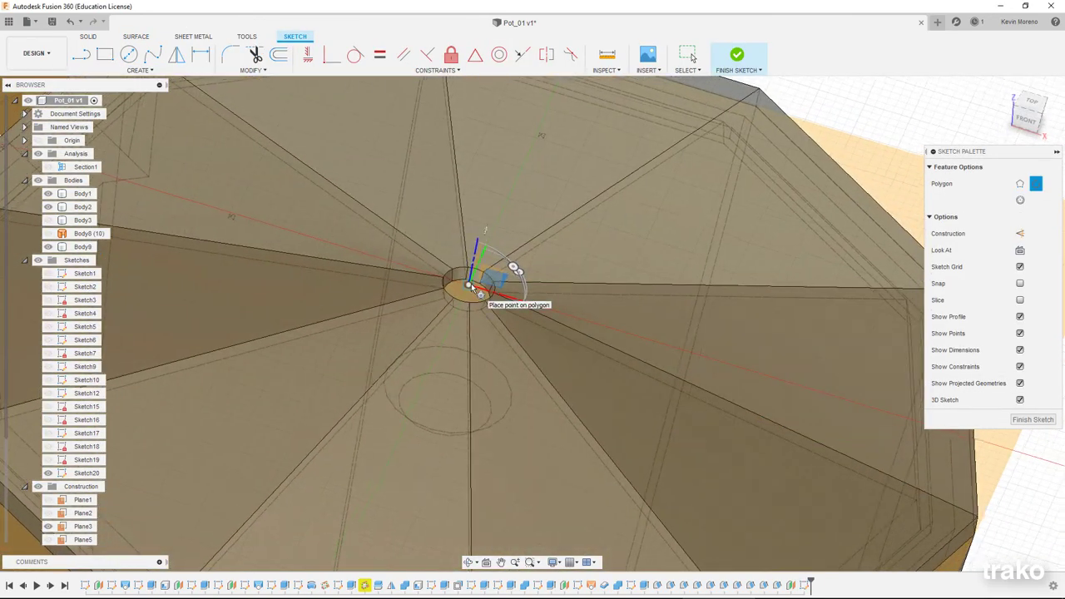
pyautogui.scroll(-3, 475, 297)
pyautogui.moveTo(511, 269)
pyautogui.keyDown('shift'); pyautogui.mouseDown(button='middle')
pyautogui.moveTo(475, 297)
pyautogui.moveTo(541, 252)
pyautogui.mouseUp(button='middle'); pyautogui.keyUp('shift')
pyautogui.click(485, 319)
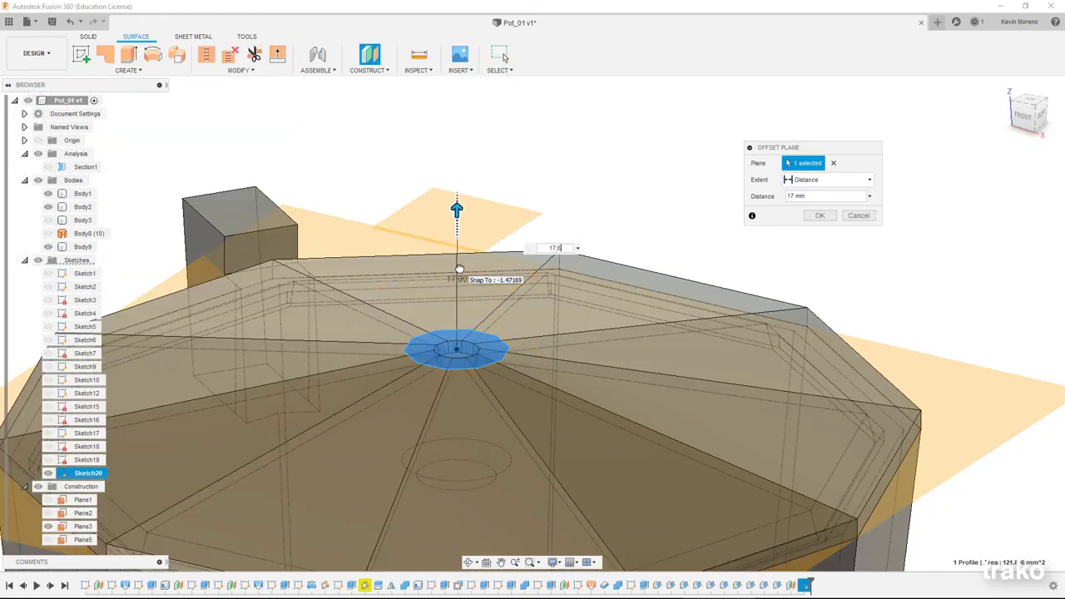
# Step: Add a 17 mm raised plane with a larger decagon and a connecting spline, then finish the sketch
pyautogui.press('Return')
pyautogui.click(462, 219)
pyautogui.click(104, 75)
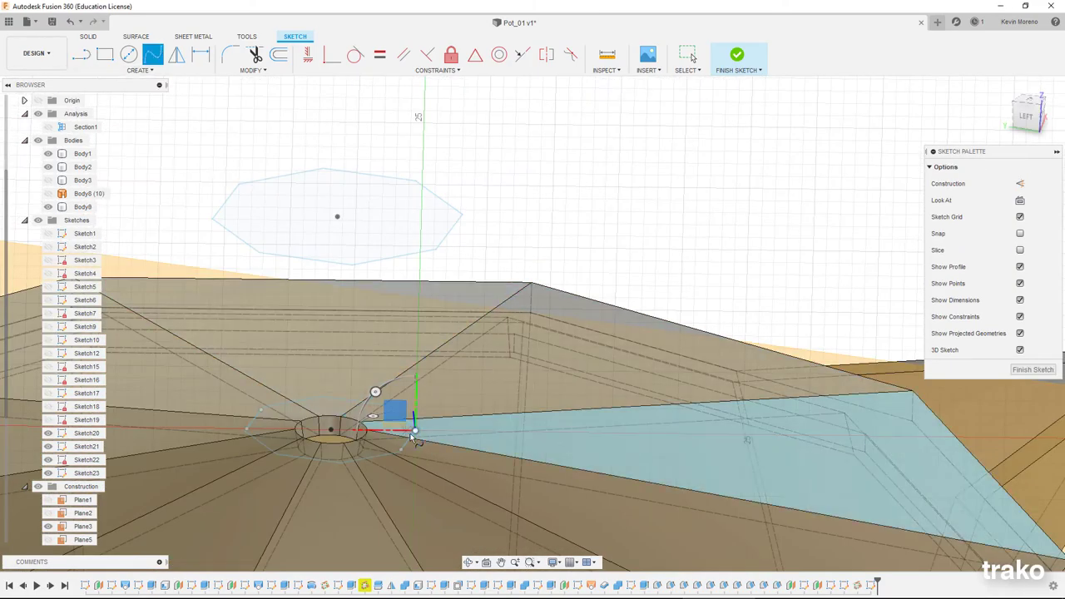
pyautogui.press('Escape')
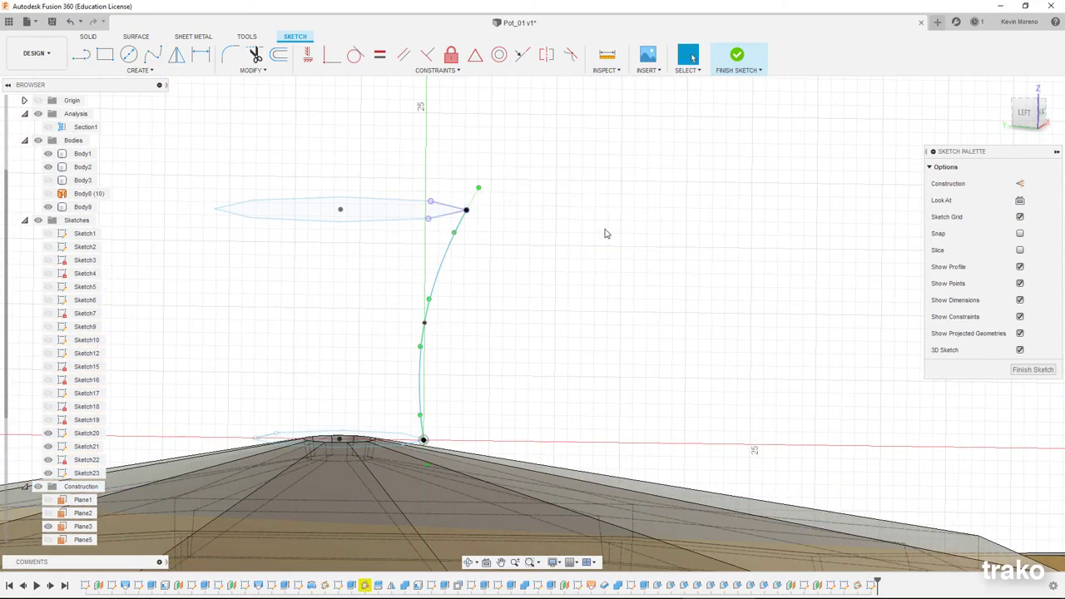
pyautogui.click(736, 55)
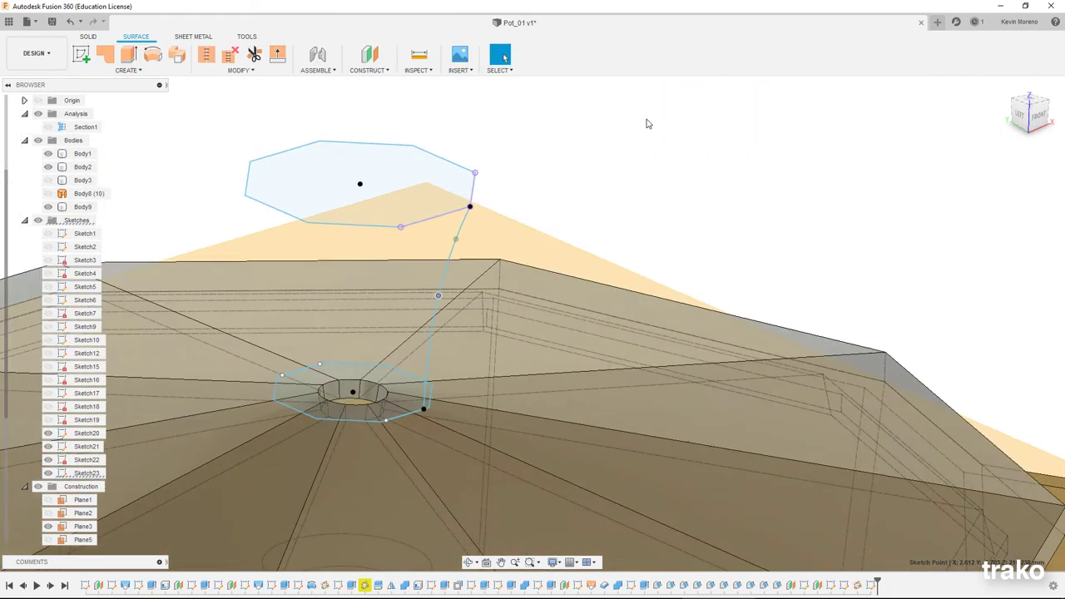
pyautogui.click(127, 70)
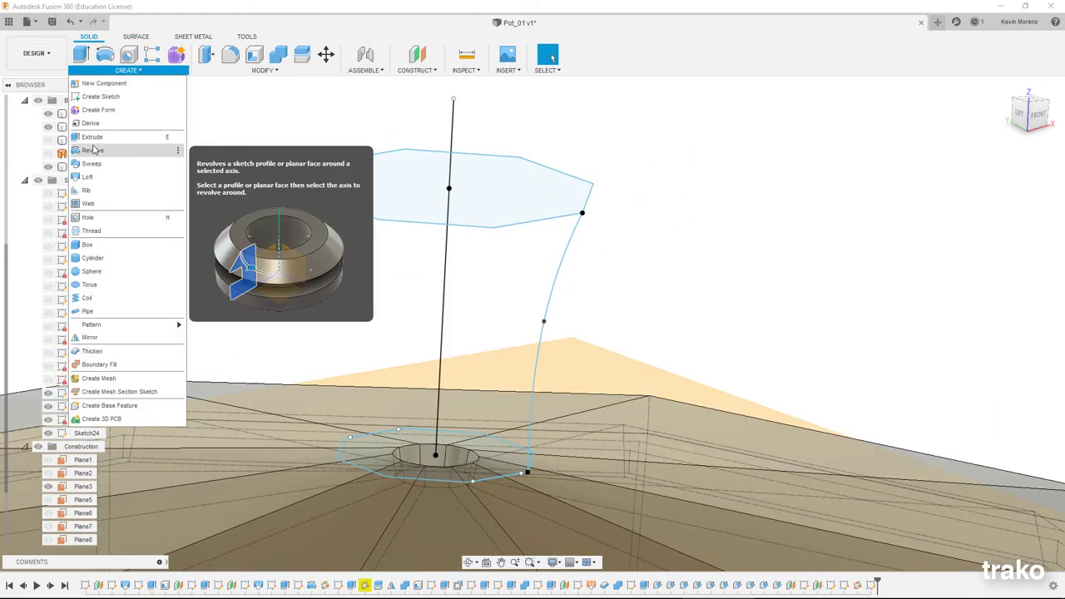
# Step: Sweep the decagon along the curve with the vertical guide rail into new body Body10
pyautogui.click(93, 165)
pyautogui.click(501, 224)
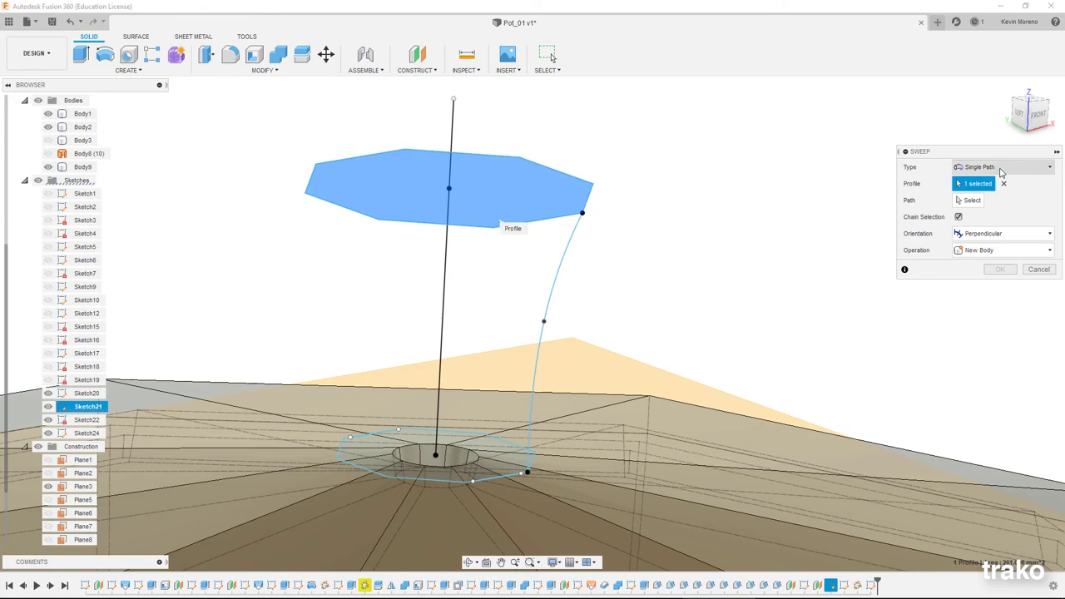
pyautogui.click(563, 257)
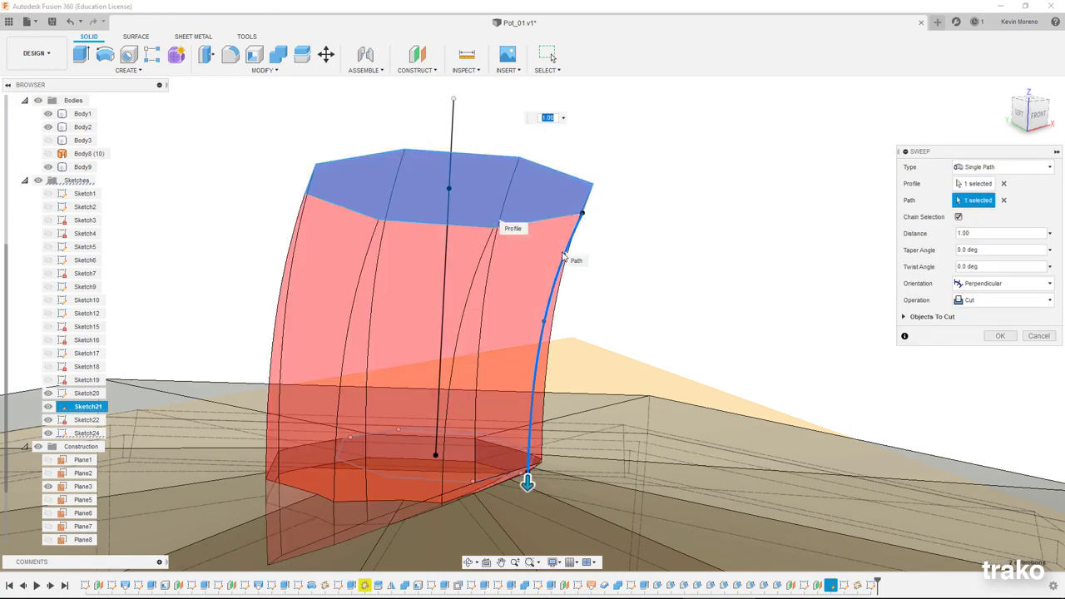
pyautogui.click(983, 212)
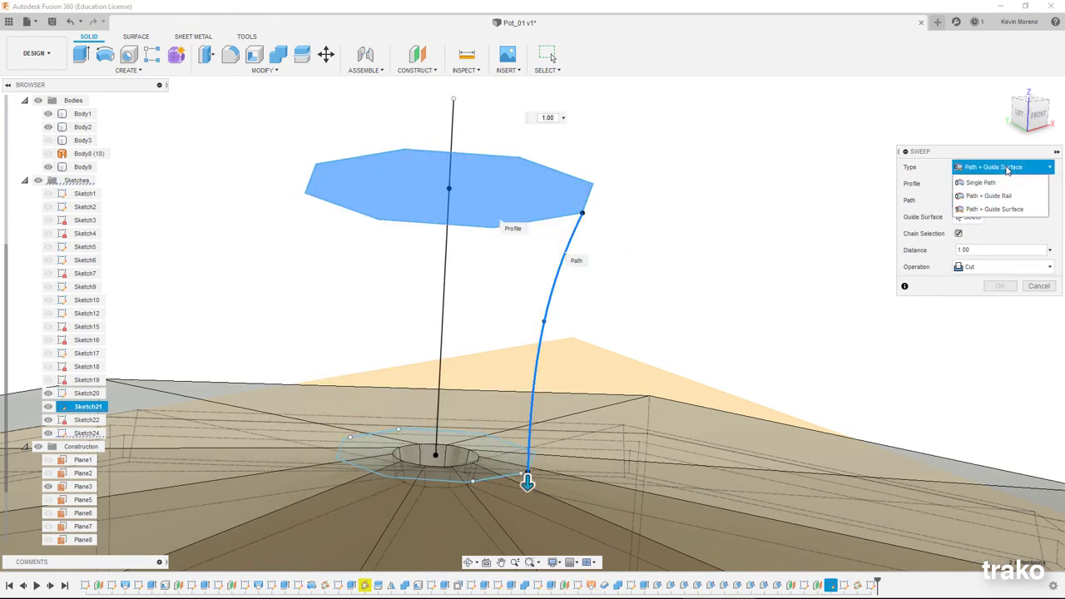
pyautogui.click(967, 217)
pyautogui.click(453, 132)
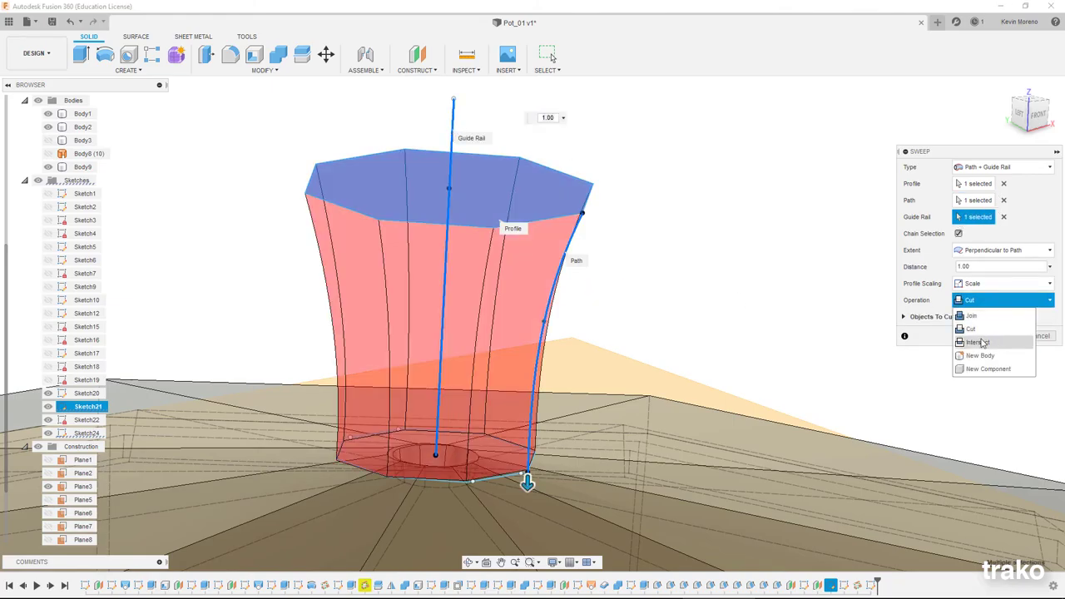
pyautogui.click(980, 356)
pyautogui.moveTo(622, 340)
pyautogui.keyDown('shift'); pyautogui.mouseDown(button='middle')
pyautogui.moveTo(622, 400)
pyautogui.moveTo(533, 490)
pyautogui.mouseUp(button='middle'); pyautogui.keyUp('shift')
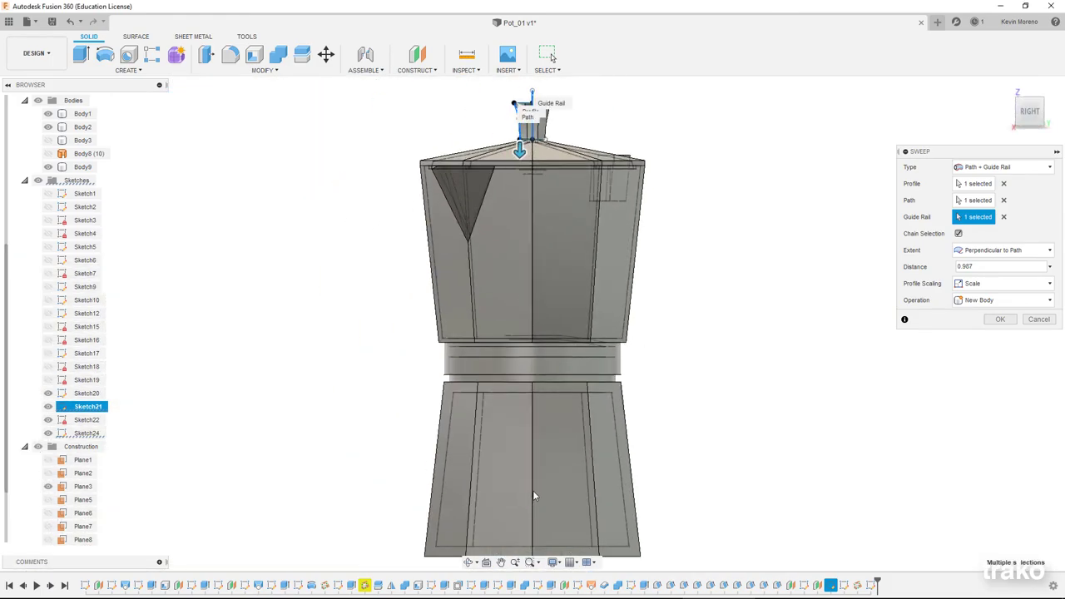
pyautogui.scroll(-3, 533, 496)
pyautogui.scroll(8, 516, 401)
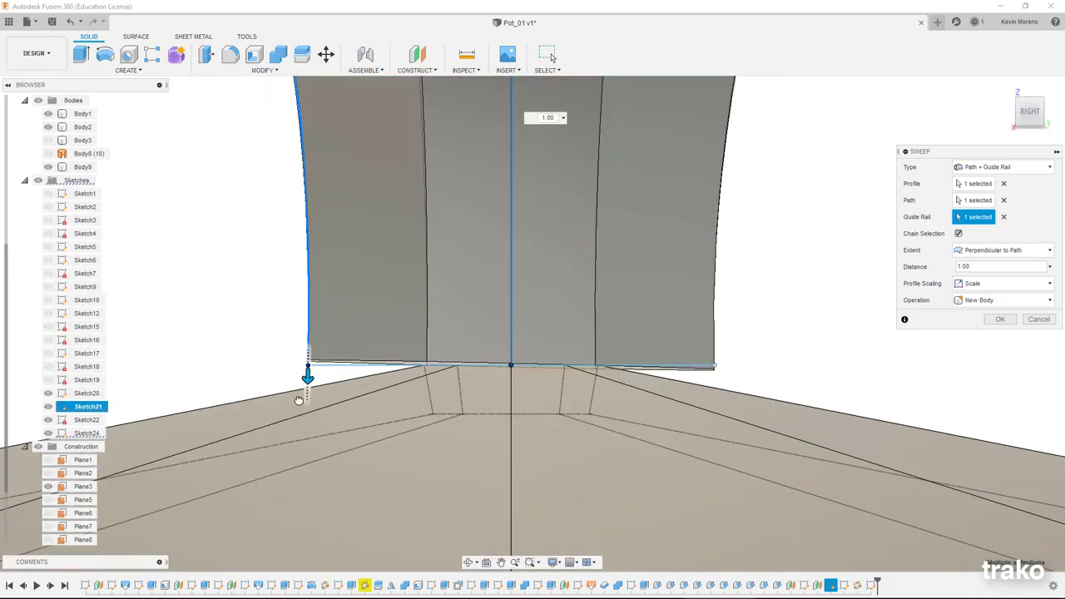
pyautogui.press('Return')
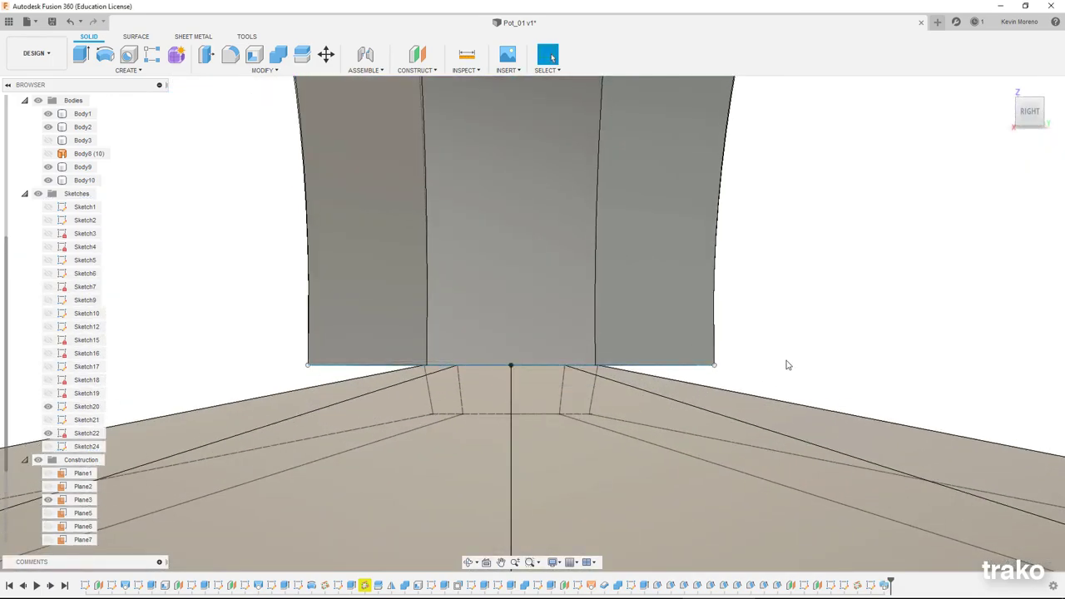
pyautogui.scroll(-3, 712, 359)
pyautogui.scroll(-3, 712, 360)
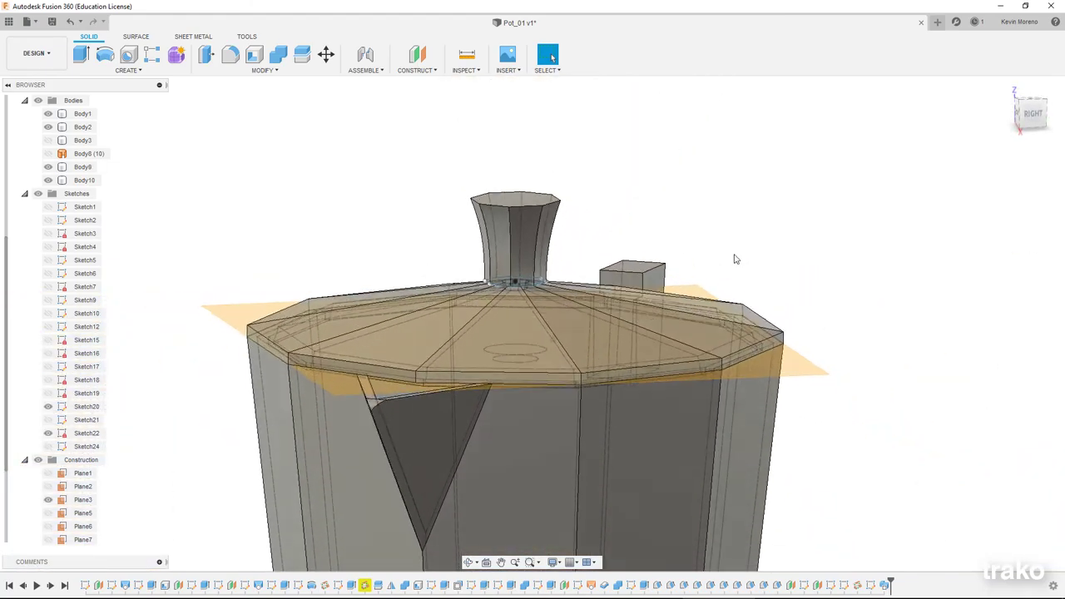
# Step: Apply the ABS (White) plastic appearance to knob Body10 and adjust its colour
pyautogui.keyDown('shift'); pyautogui.moveTo(875, 277); pyautogui.dragTo(566, 257, button='middle'); pyautogui.keyUp('shift')
pyautogui.rightClick(80, 180)
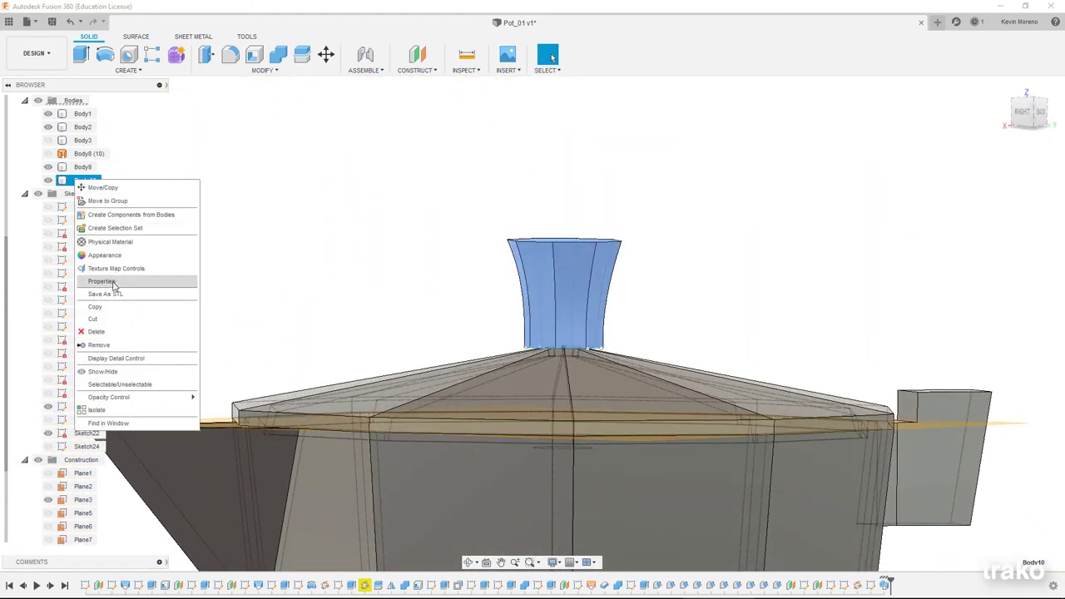
pyautogui.click(104, 255)
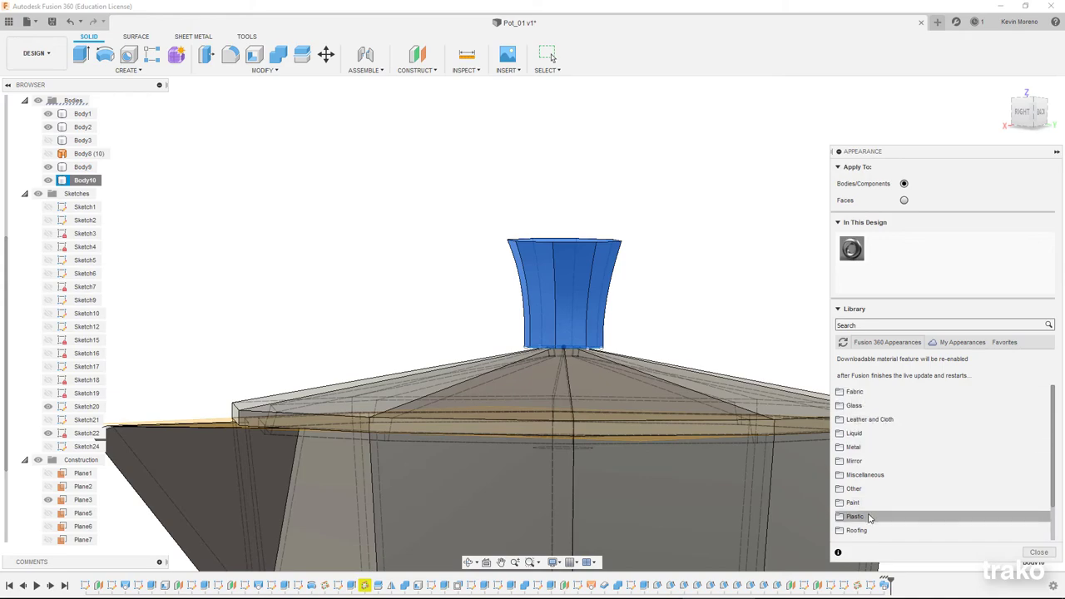
pyautogui.scroll(3, 874, 506)
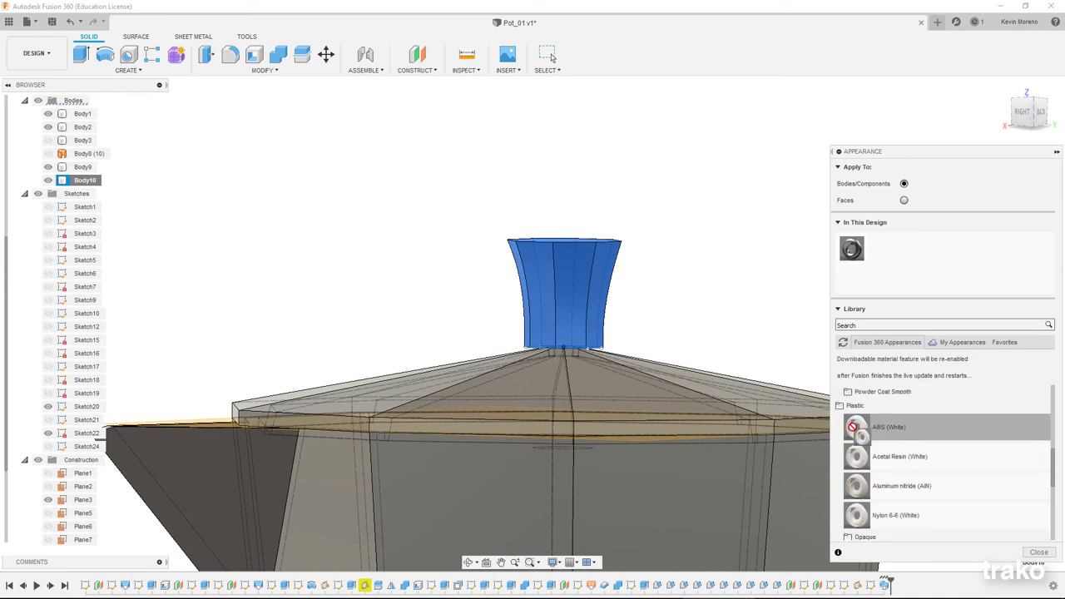
pyautogui.doubleClick(879, 253)
pyautogui.click(805, 383)
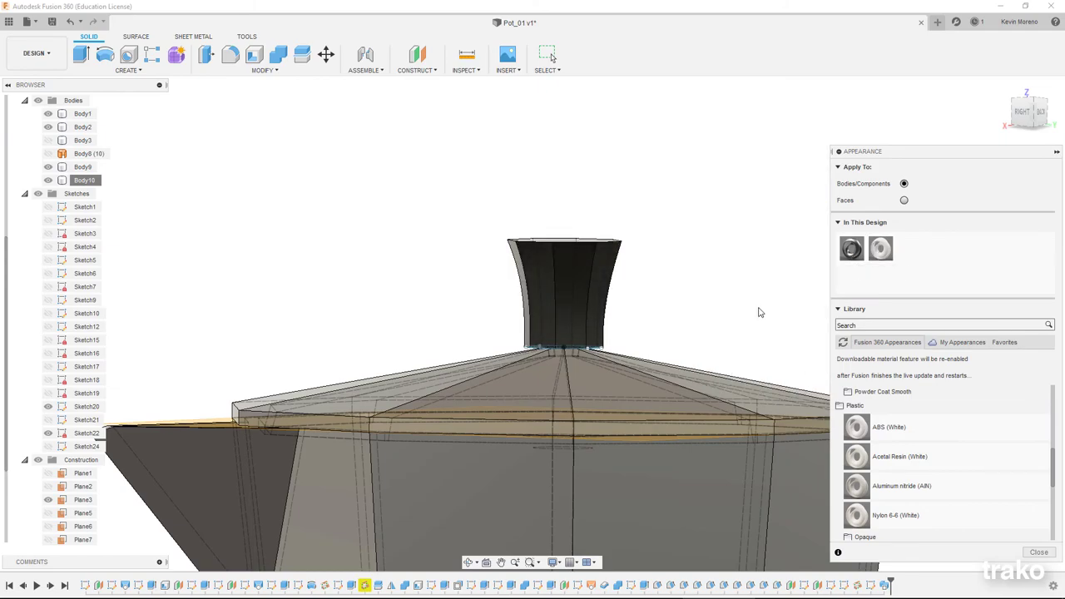
pyautogui.press('Escape')
pyautogui.keyDown('shift'); pyautogui.moveTo(727, 247); pyautogui.dragTo(771, 209, button='middle'); pyautogui.keyUp('shift')
pyautogui.click(48, 504)
# Step: Create an offset plane above the knob top and sketch a small centre point on it
pyautogui.scroll(5, 661, 274)
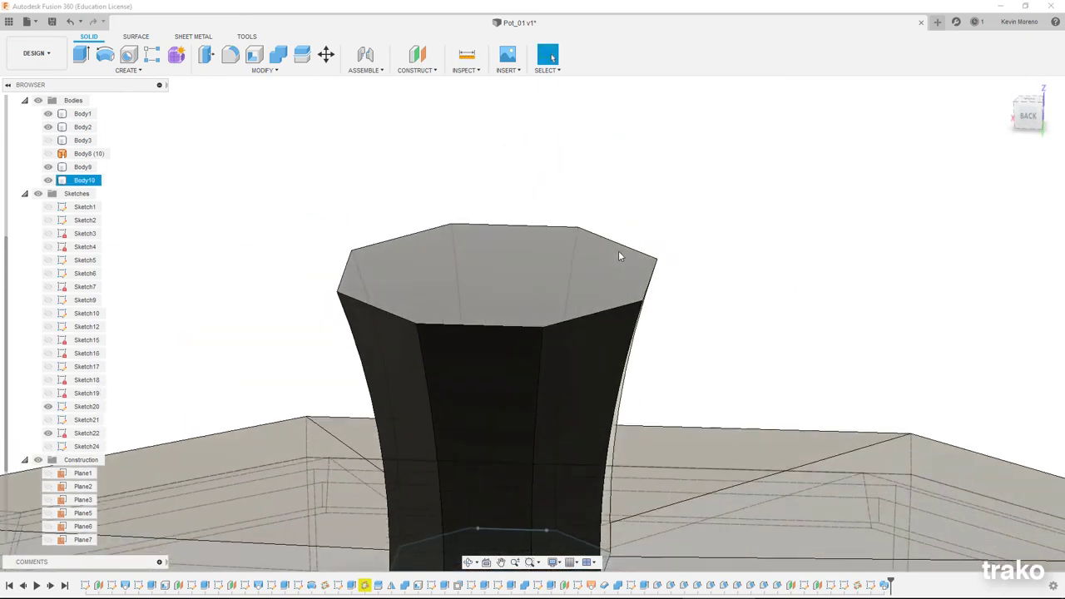
pyautogui.scroll(4, 623, 254)
pyautogui.keyDown('shift'); pyautogui.moveTo(497, 231); pyautogui.dragTo(495, 215, button='middle'); pyautogui.keyUp('shift')
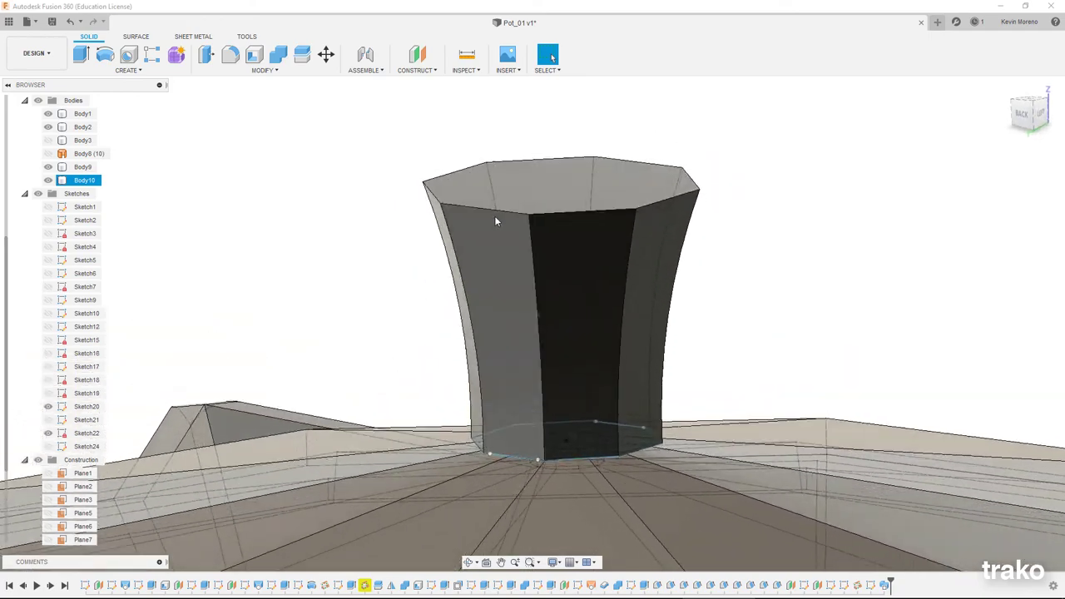
pyautogui.click(565, 158)
pyautogui.moveTo(565, 158)
pyautogui.keyDown('shift'); pyautogui.mouseDown(button='middle')
pyautogui.moveTo(630, 176)
pyautogui.moveTo(583, 166)
pyautogui.moveTo(511, 191)
pyautogui.moveTo(547, 214)
pyautogui.mouseUp(button='middle'); pyautogui.keyUp('shift')
pyautogui.press('Return')
pyautogui.click(136, 36)
pyautogui.press('c')
pyautogui.click(516, 171)
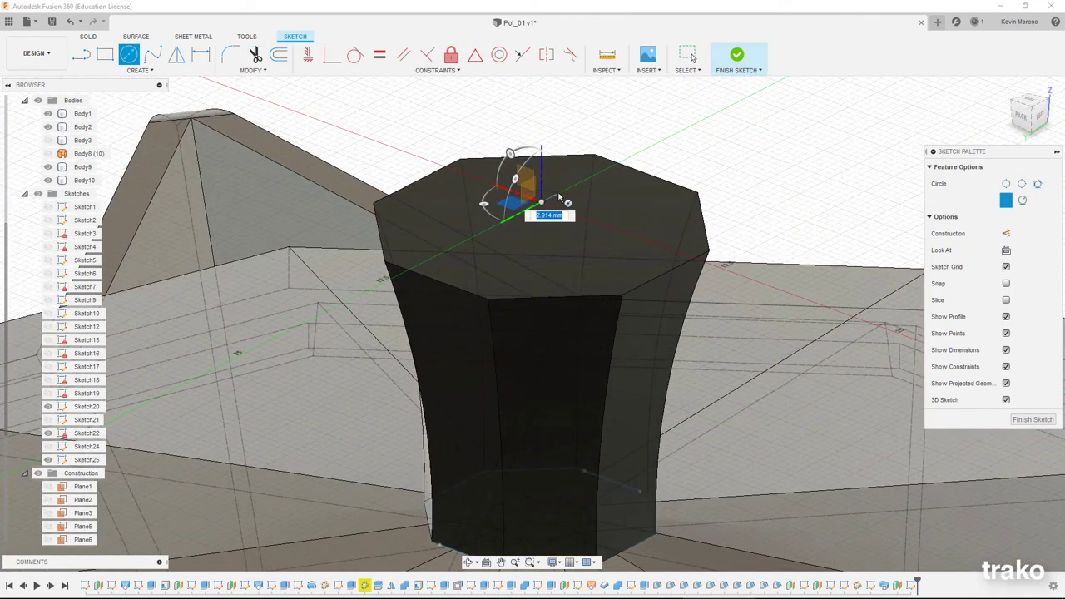
pyautogui.click(566, 200)
pyautogui.click(736, 58)
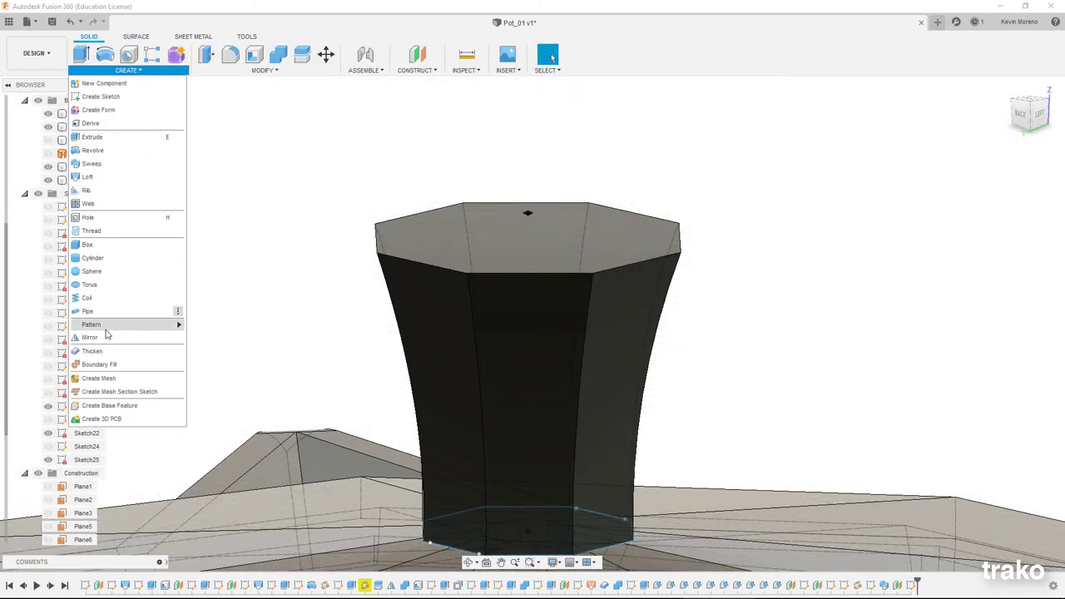
# Step: Loft from the knob's top face to the centre point to form a pointed cap
pyautogui.click(87, 176)
pyautogui.click(528, 237)
pyautogui.click(527, 213)
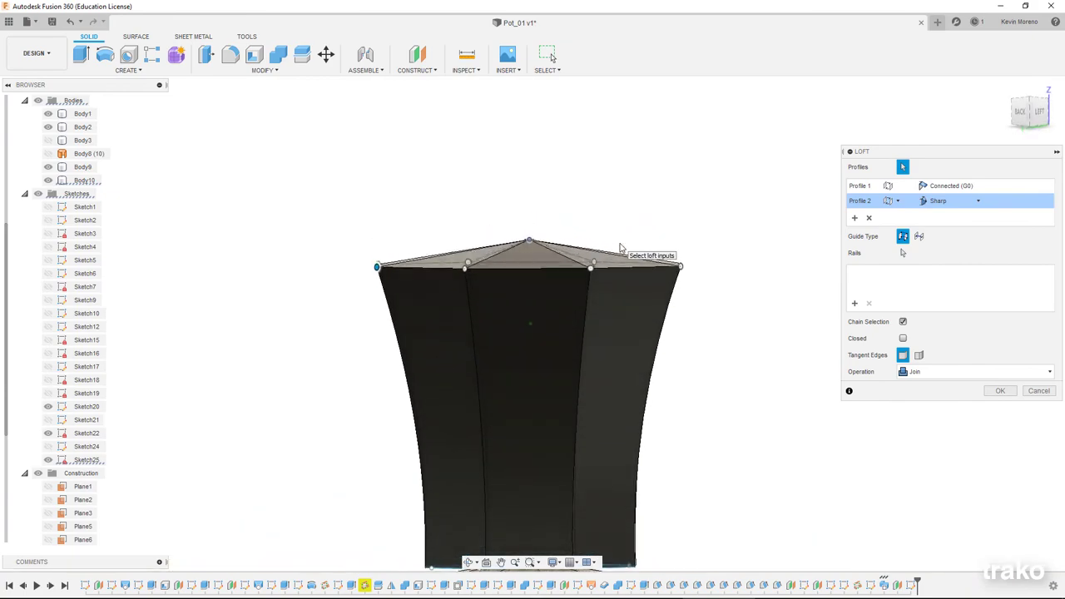
pyautogui.press('Return')
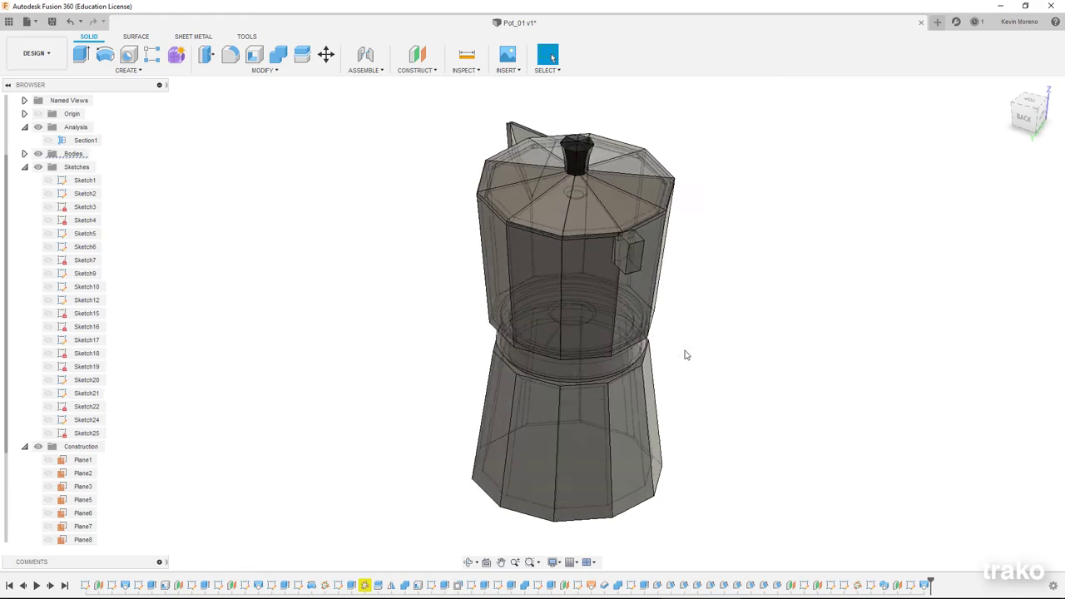
# Step: Toggle Section1 on to inspect the hatched cut, turn it off, and hide an upper body
pyautogui.click(47, 139)
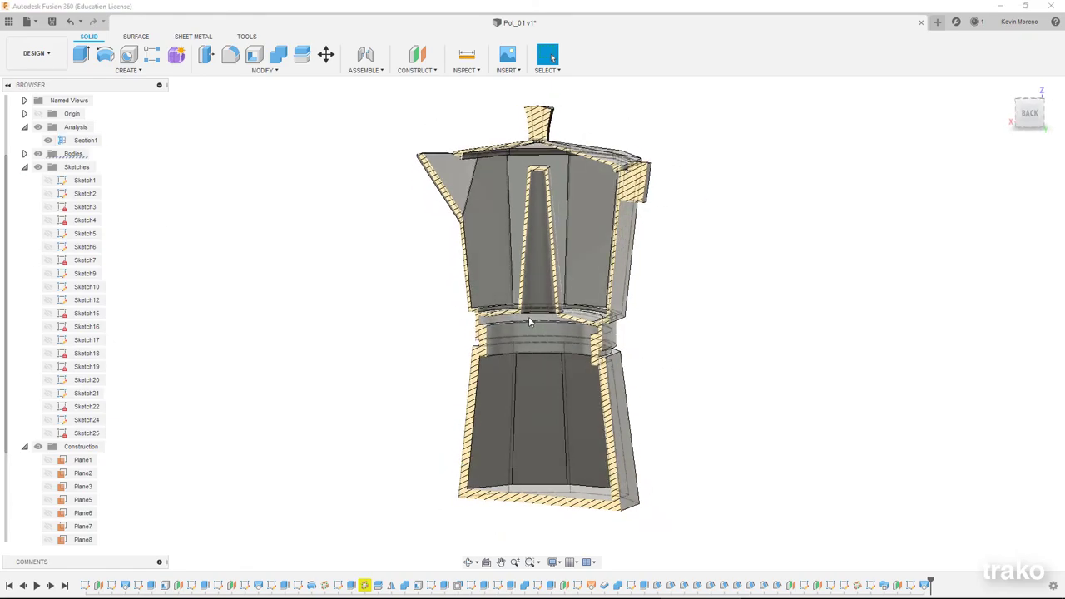
pyautogui.scroll(5, 537, 427)
pyautogui.scroll(3, 657, 315)
pyautogui.scroll(-4, 656, 319)
pyautogui.scroll(-3, 657, 320)
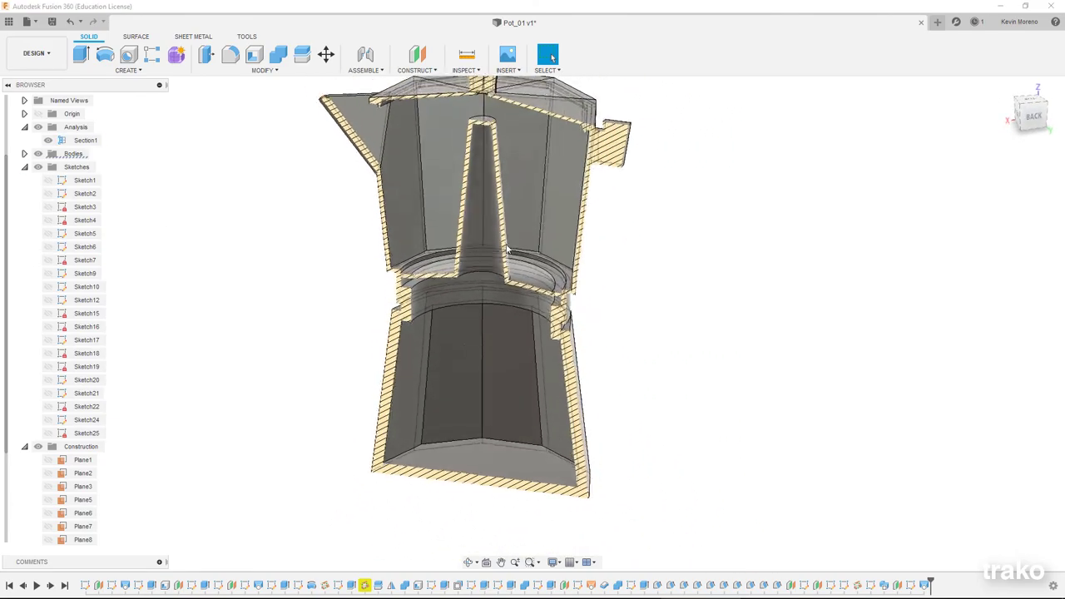
pyautogui.click(48, 140)
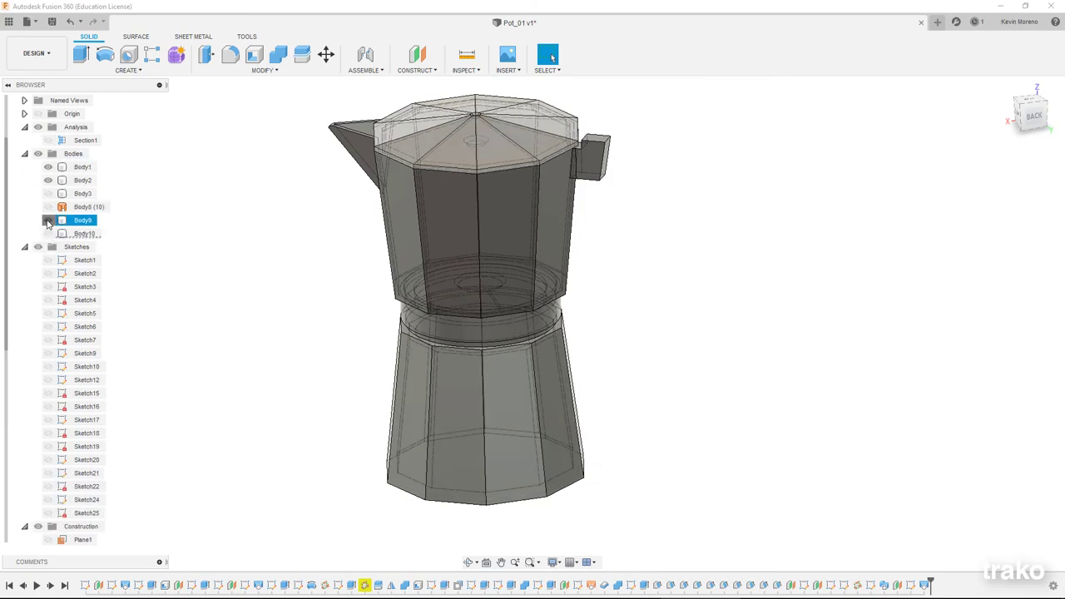
pyautogui.click(47, 220)
pyautogui.scroll(5, 295, 234)
# Step: Chamfer the boiler's bottom edges 2 mm and add a 1 mm joined circular extrusion underneath
pyautogui.click(231, 54)
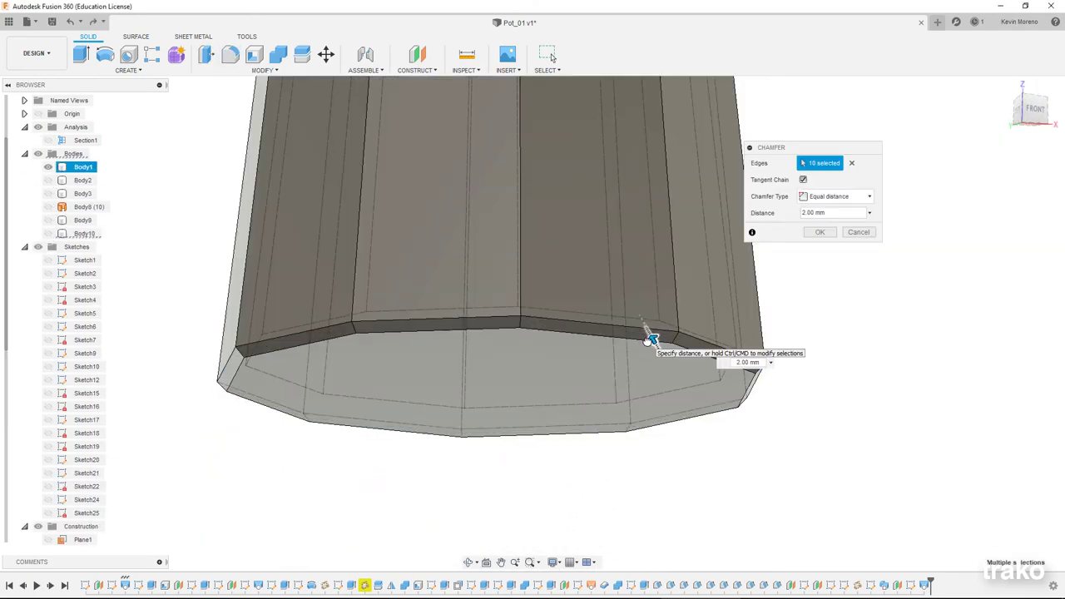
pyautogui.press('Return')
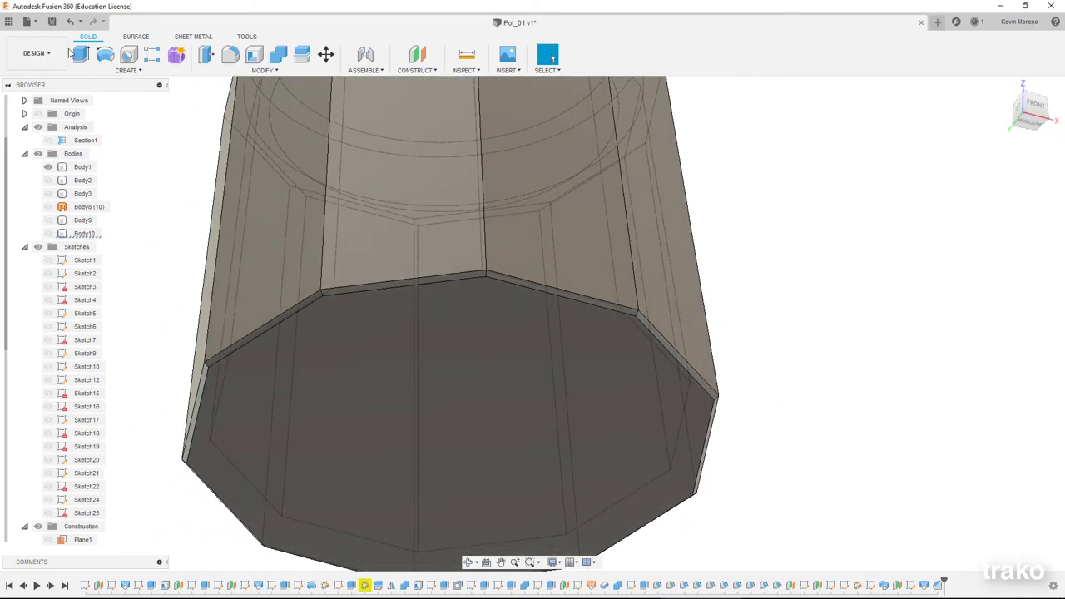
pyautogui.click(416, 350)
pyautogui.press('c')
pyautogui.write('100')
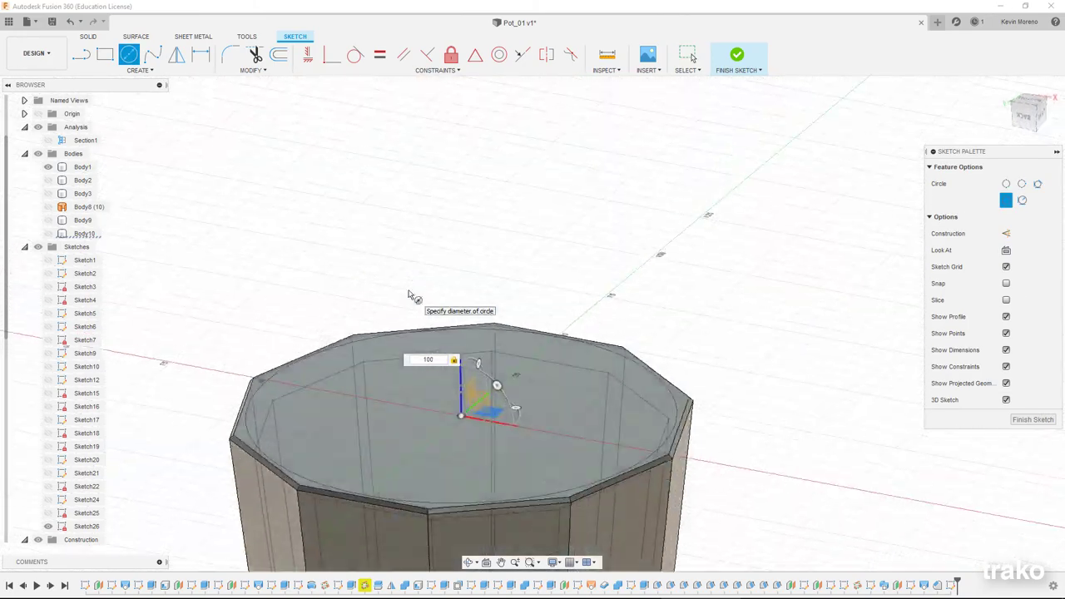
pyautogui.press('Return')
pyautogui.press('e')
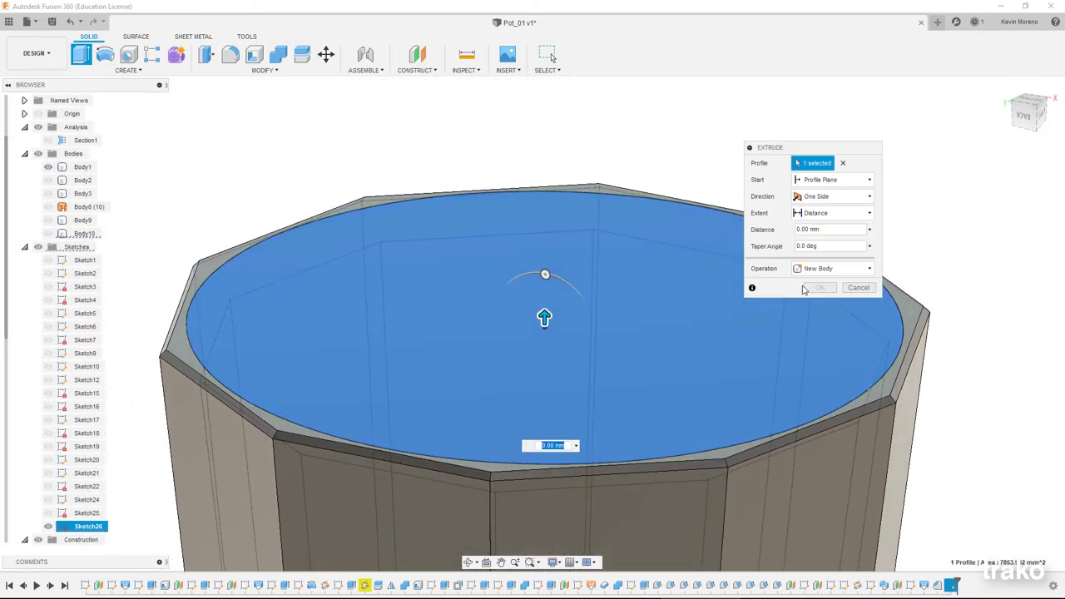
pyautogui.click(863, 293)
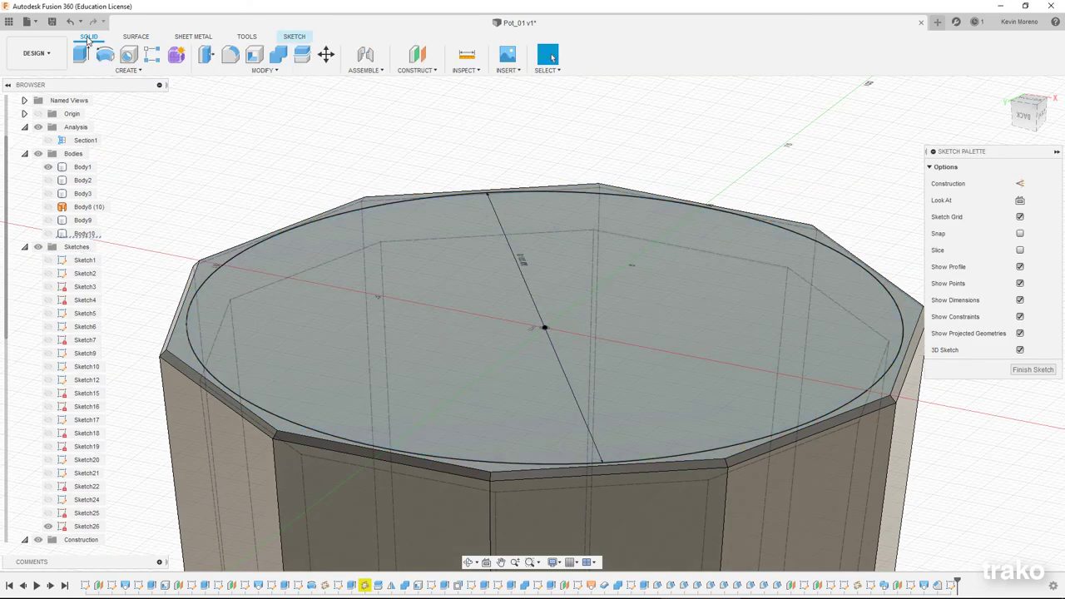
pyautogui.press('e')
pyautogui.click(256, 260)
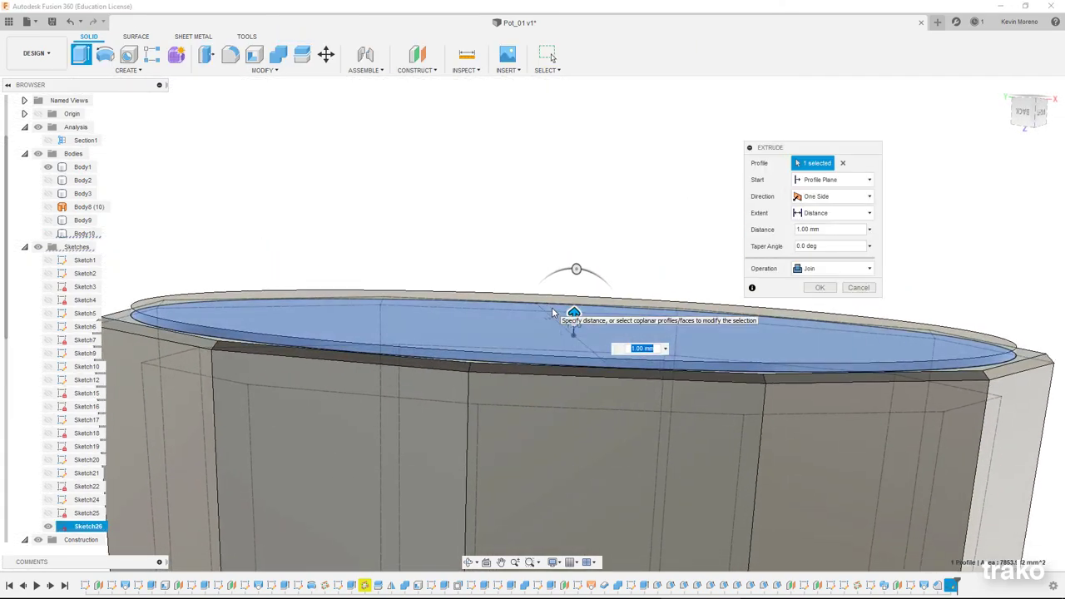
pyautogui.press('Escape')
# Step: Fillet the boiler's lower edges
pyautogui.press('f')
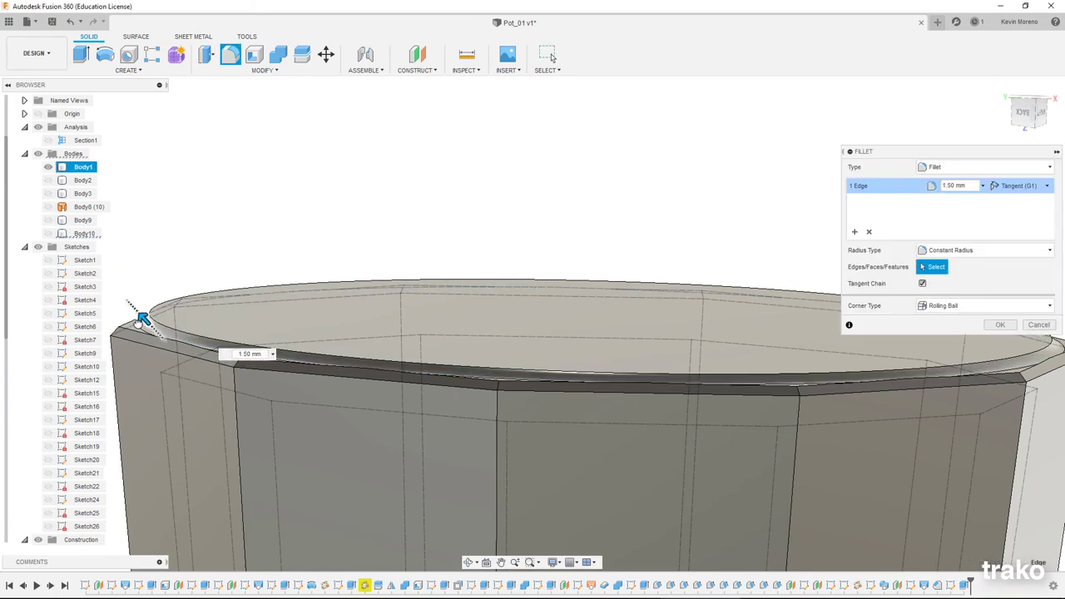
pyautogui.keyDown('shift'); pyautogui.moveTo(122, 319); pyautogui.dragTo(238, 179, button='middle'); pyautogui.keyUp('shift')
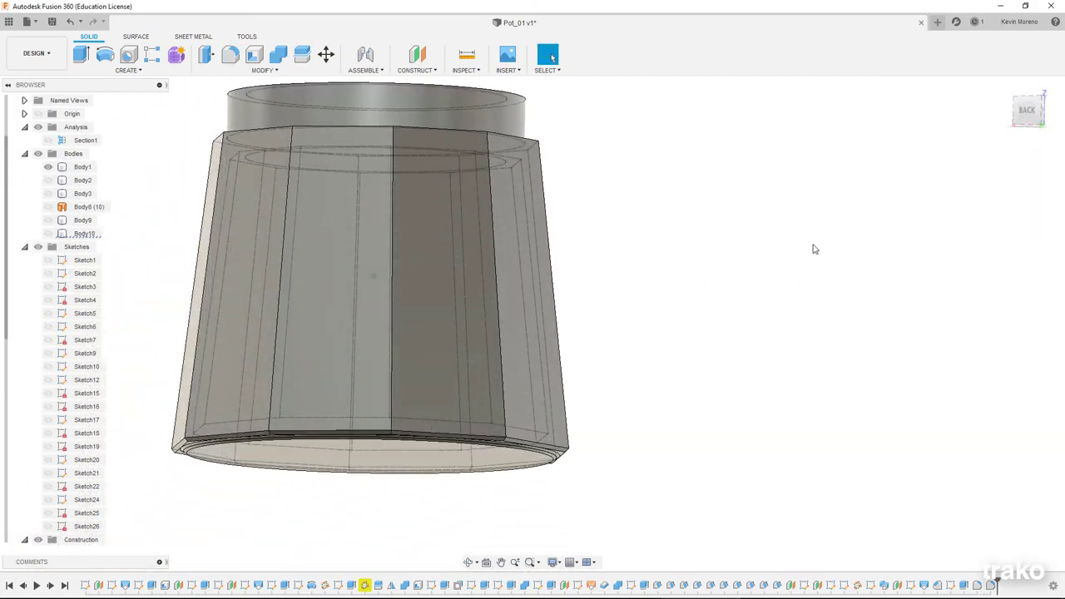
pyautogui.rightClick(145, 167)
pyautogui.click(146, 148)
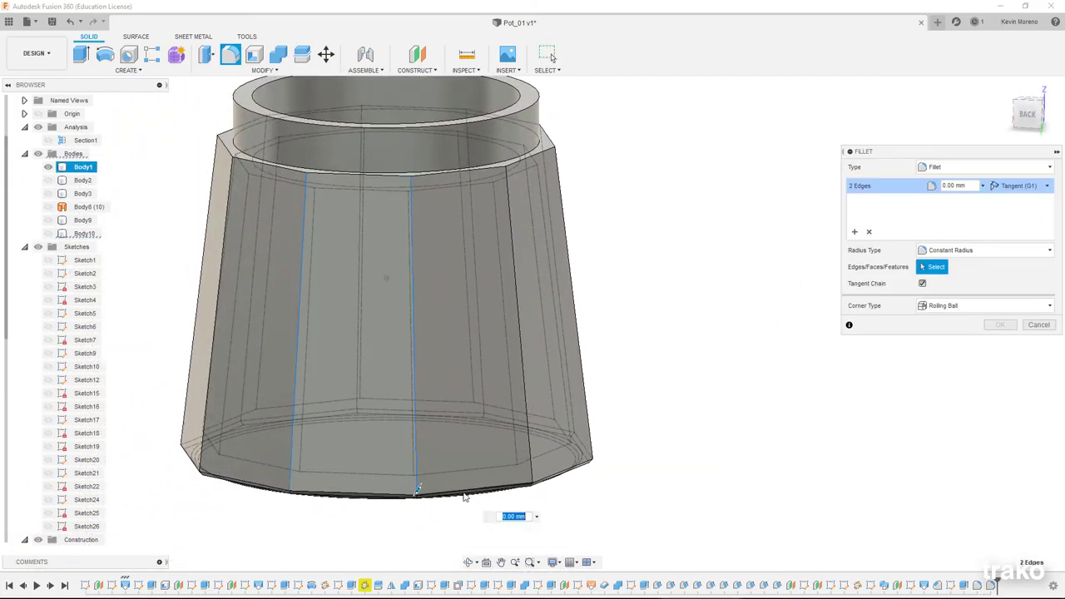
pyautogui.moveTo(466, 497)
pyautogui.keyDown('shift'); pyautogui.mouseDown(button='middle')
pyautogui.moveTo(536, 457)
pyautogui.moveTo(518, 422)
pyautogui.moveTo(494, 431)
pyautogui.moveTo(562, 380)
pyautogui.moveTo(506, 419)
pyautogui.mouseUp(button='middle'); pyautogui.keyUp('shift')
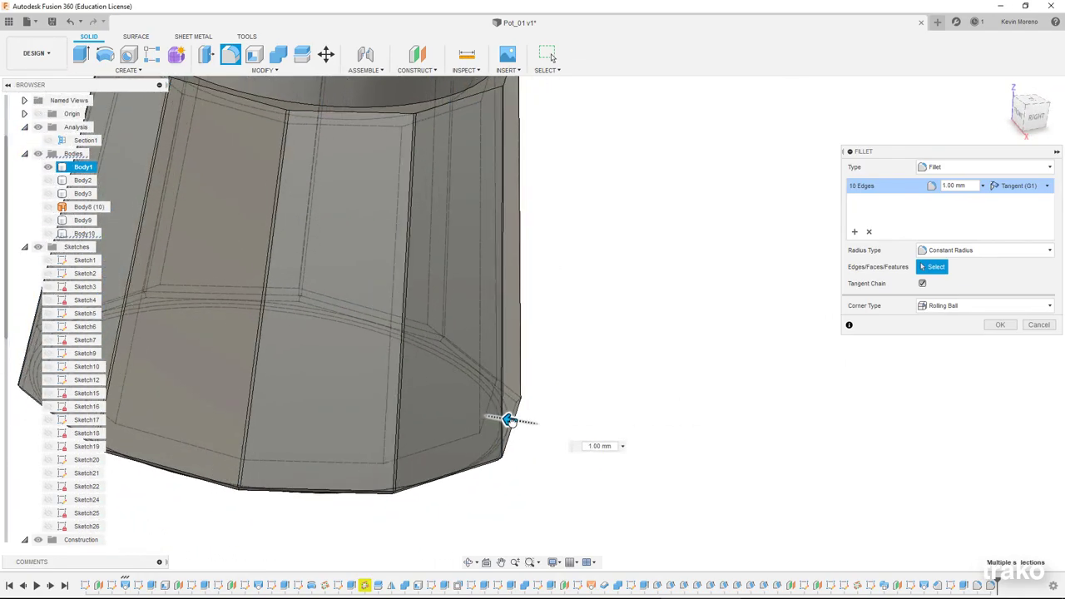
pyautogui.scroll(5, 564, 438)
pyautogui.moveTo(563, 437)
pyautogui.keyDown('shift'); pyautogui.mouseDown(button='middle')
pyautogui.moveTo(418, 299)
pyautogui.moveTo(587, 385)
pyautogui.moveTo(583, 367)
pyautogui.moveTo(598, 346)
pyautogui.mouseUp(button='middle'); pyautogui.keyUp('shift')
pyautogui.press('Return')
pyautogui.scroll(-10, 582, 366)
pyautogui.scroll(5, 597, 346)
# Step: Start a 3 mm fillet on the boiler's vertical side edges
pyautogui.press('f')
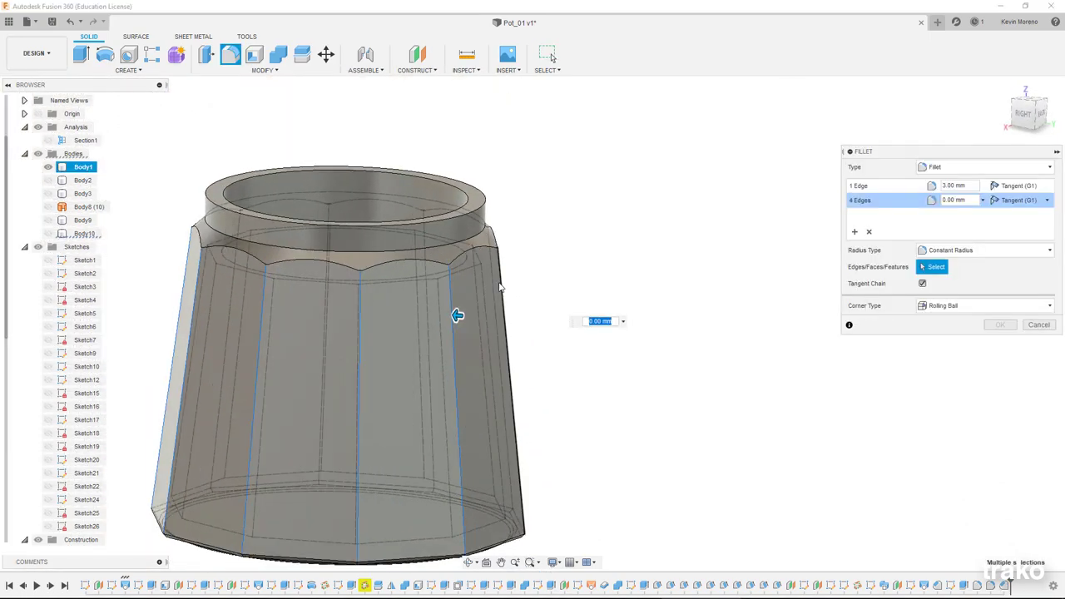
pyautogui.keyDown('shift'); pyautogui.moveTo(605, 255); pyautogui.dragTo(459, 283, button='middle'); pyautogui.keyUp('shift')
pyautogui.click(459, 283)
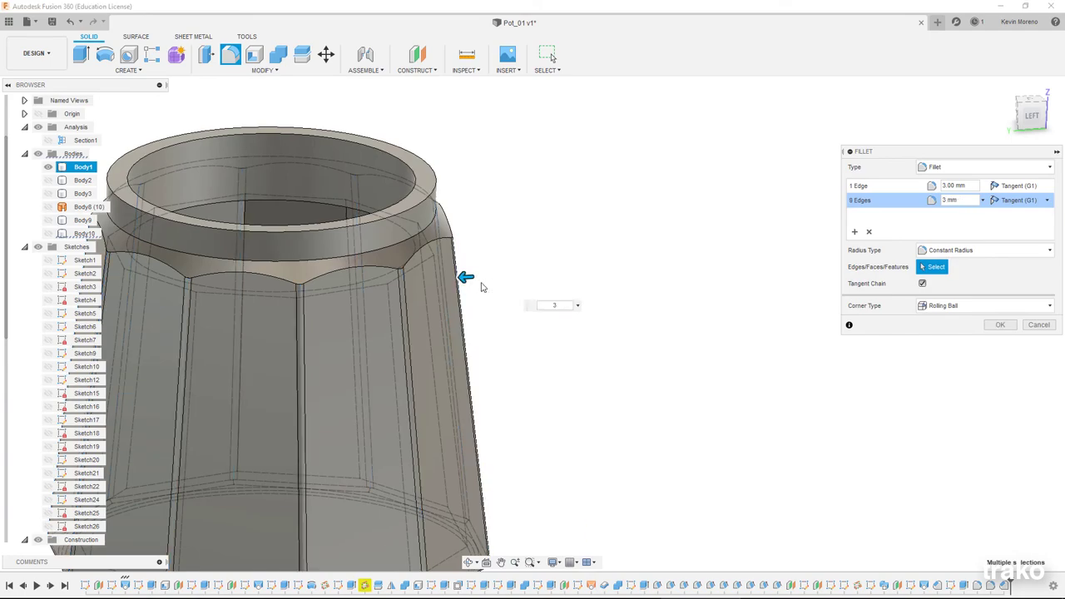
pyautogui.scroll(-5, 481, 288)
# Step: Split the neck band face with a plane offset -5 mm from the rim
pyautogui.click(177, 56)
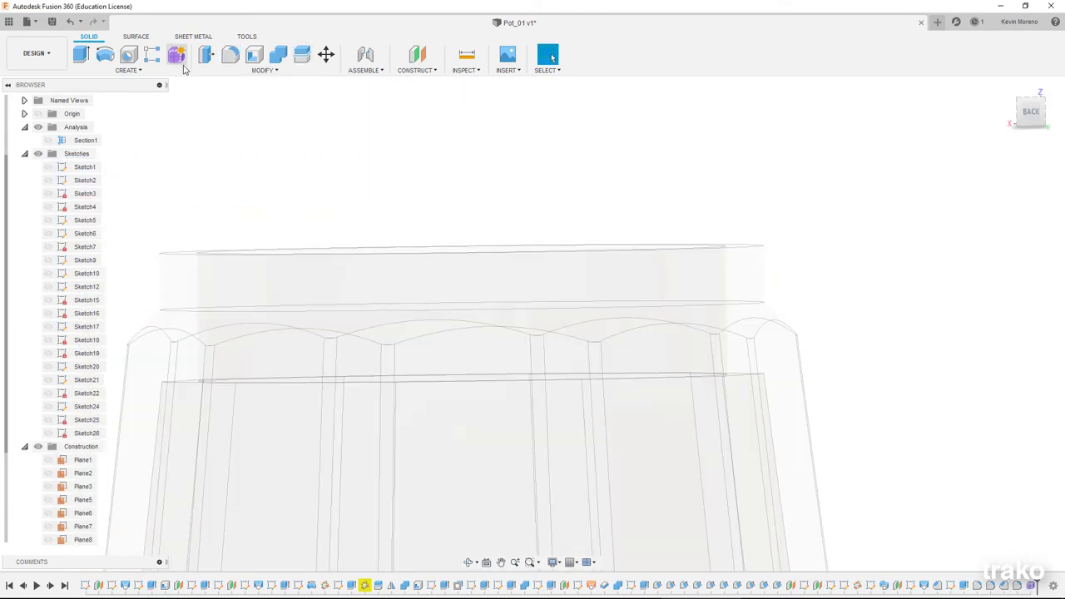
pyautogui.click(556, 57)
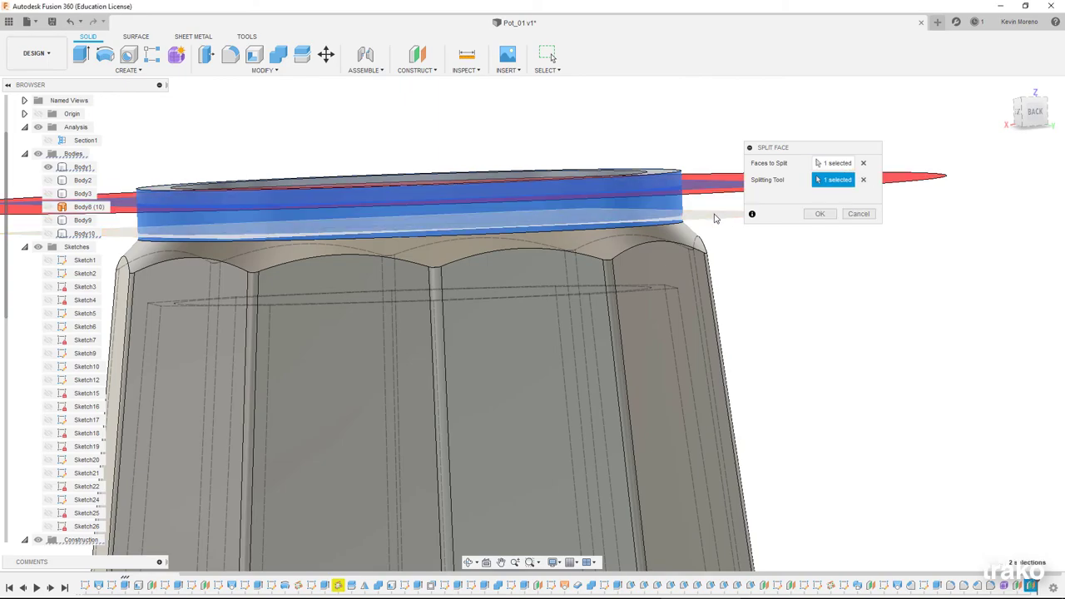
pyautogui.press('Return')
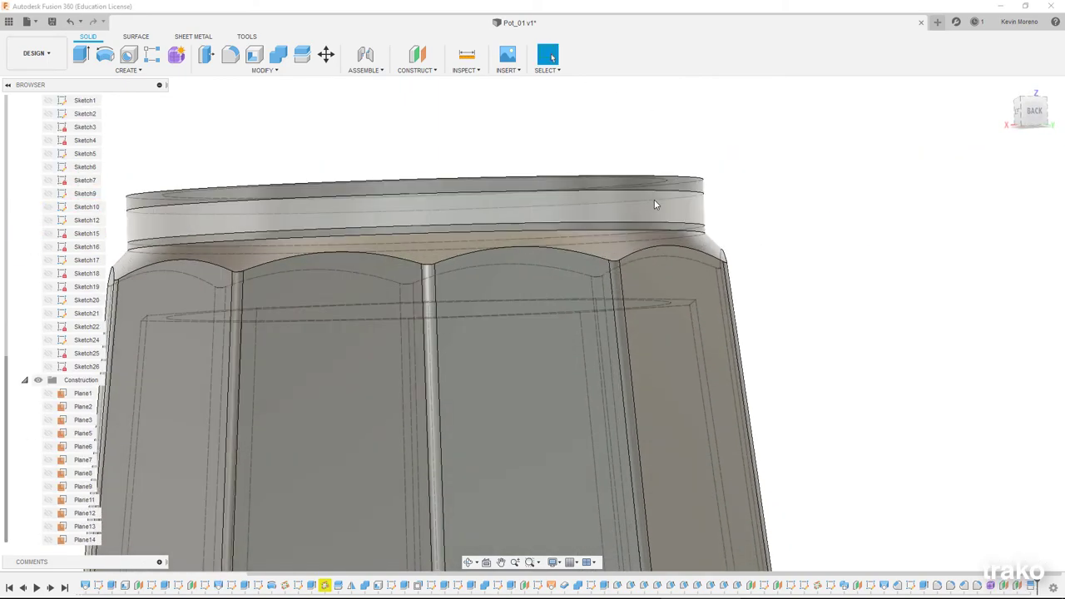
# Step: Add a modeled ISO Metric Trapezoidal TR80x16 thread to the neck face
pyautogui.press('f')
pyautogui.click(127, 70)
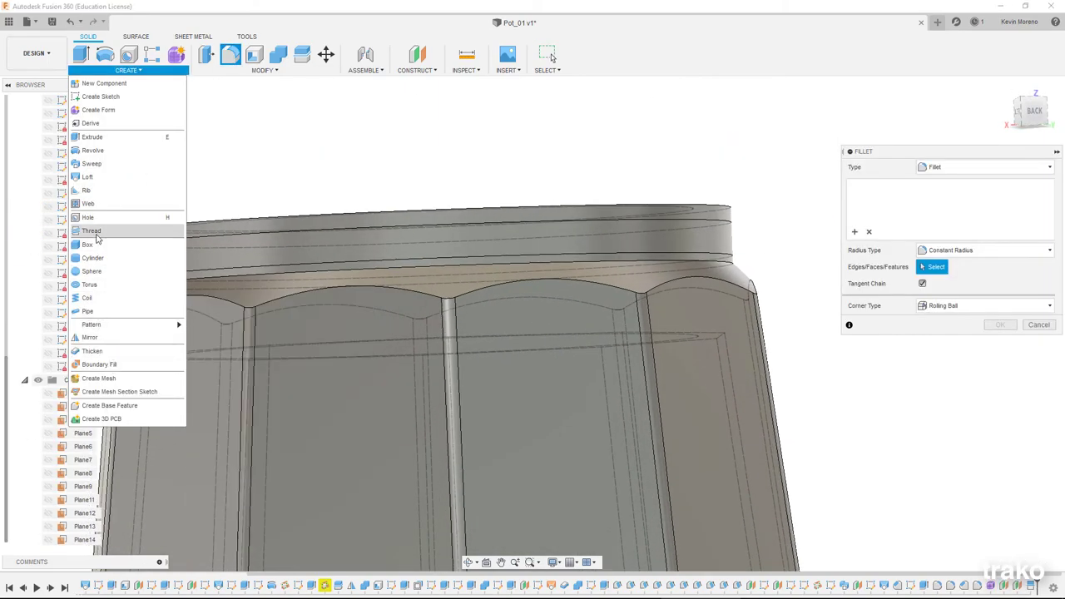
pyautogui.click(90, 231)
pyautogui.click(712, 240)
pyautogui.click(787, 180)
pyautogui.click(828, 213)
pyautogui.click(829, 338)
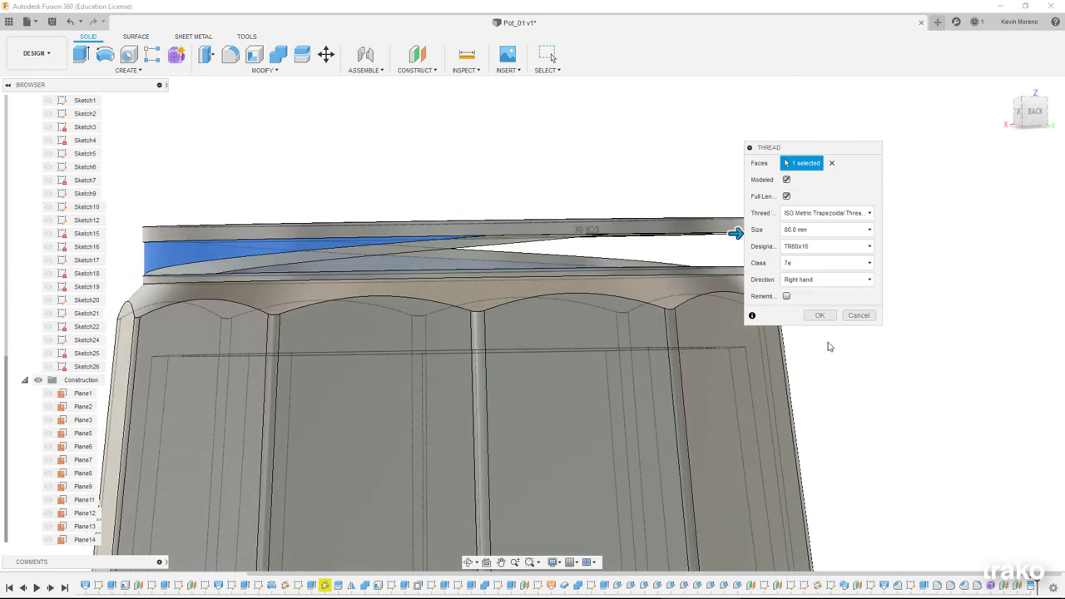
pyautogui.click(820, 315)
pyautogui.moveTo(825, 316)
pyautogui.keyDown('shift'); pyautogui.mouseDown(button='middle')
pyautogui.moveTo(780, 207)
pyautogui.moveTo(787, 193)
pyautogui.mouseUp(button='middle'); pyautogui.keyUp('shift')
# Step: Draft the rim face, using the top rim face as the draft plane
pyautogui.click(263, 70)
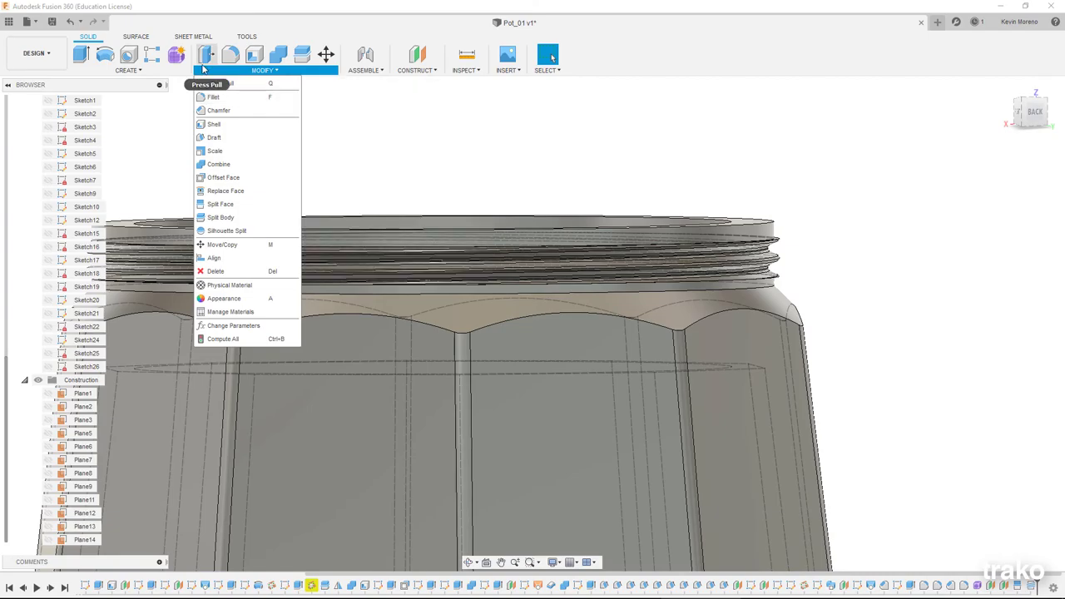
pyautogui.click(214, 137)
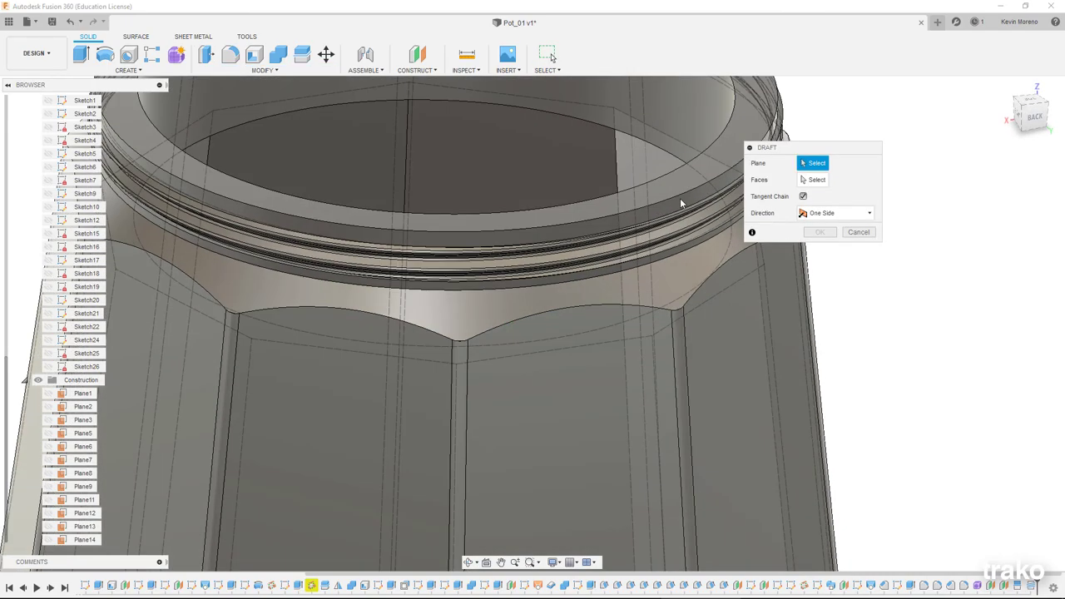
pyautogui.click(680, 198)
pyautogui.click(710, 114)
pyautogui.keyDown('shift'); pyautogui.moveTo(710, 114); pyautogui.dragTo(596, 215, button='middle'); pyautogui.keyUp('shift')
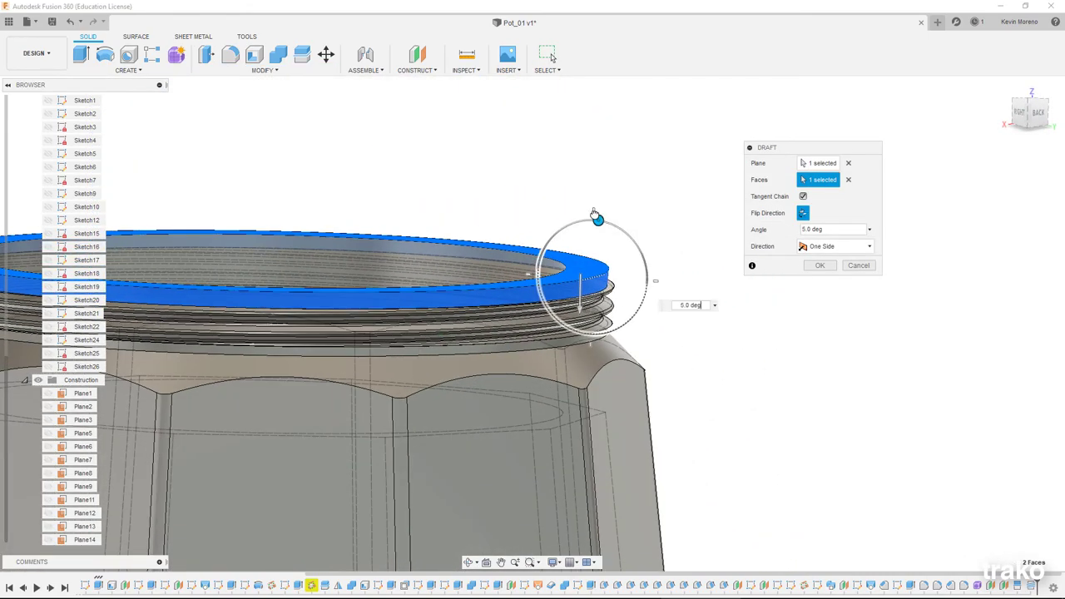
pyautogui.moveTo(548, 241); pyautogui.dragTo(598, 218)
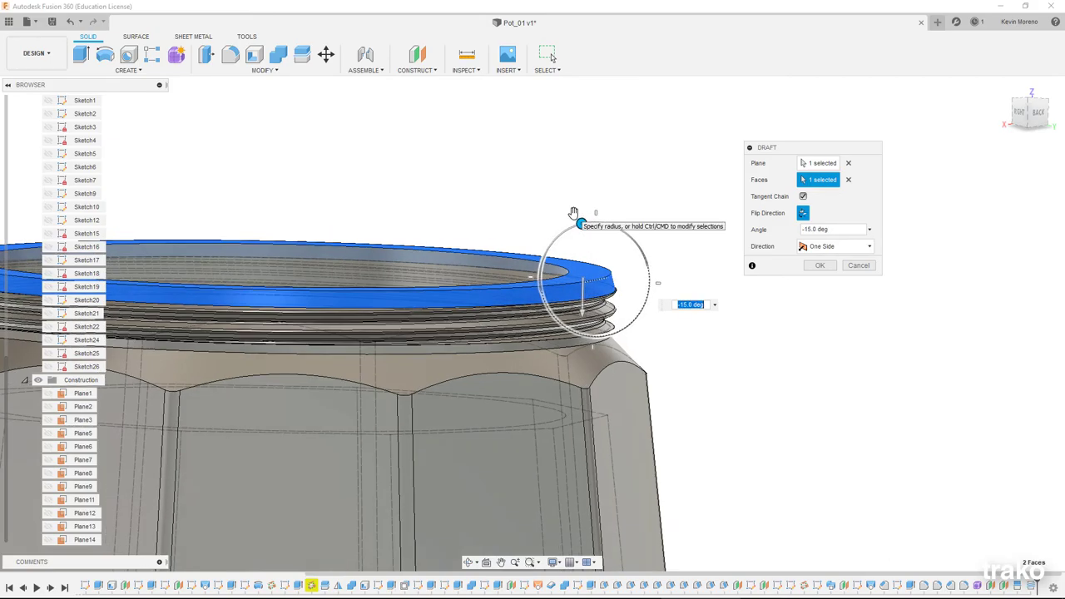
pyautogui.click(820, 265)
pyautogui.keyDown('shift'); pyautogui.moveTo(724, 288); pyautogui.dragTo(526, 140, button='middle'); pyautogui.keyUp('shift')
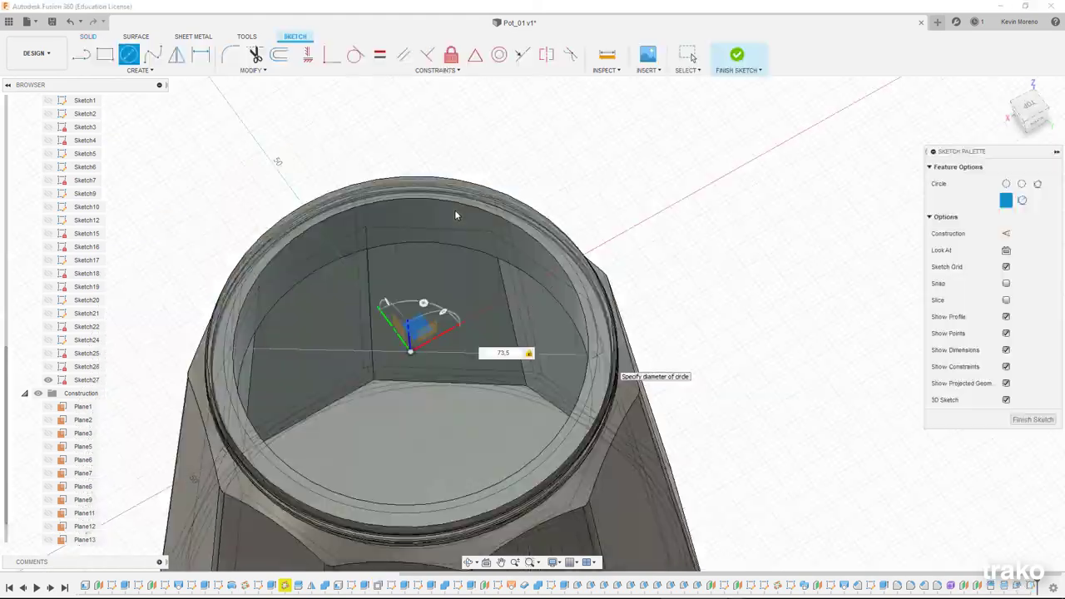
# Step: Extrude the ring profile sketched on the top rim
pyautogui.click(604, 354)
pyautogui.press('e')
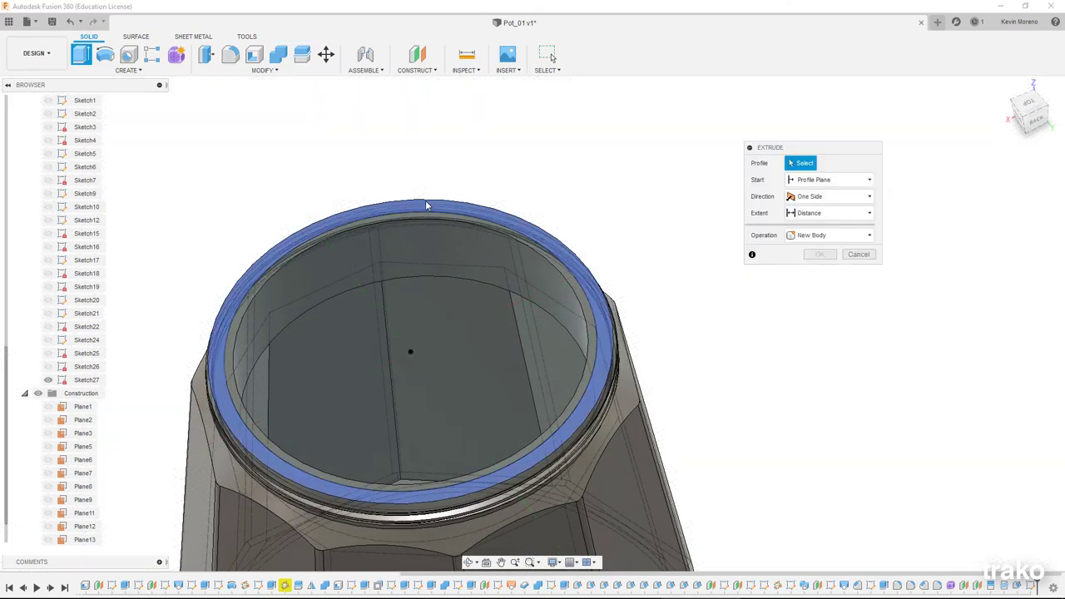
pyautogui.click(597, 364)
pyautogui.press('Return')
pyautogui.moveTo(746, 124)
pyautogui.keyDown('shift'); pyautogui.mouseDown(button='middle')
pyautogui.moveTo(277, 290)
pyautogui.moveTo(250, 218)
pyautogui.mouseUp(button='middle'); pyautogui.keyUp('shift')
# Step: Fillet the threaded rim's edges at 1.50 mm
pyautogui.press('f')
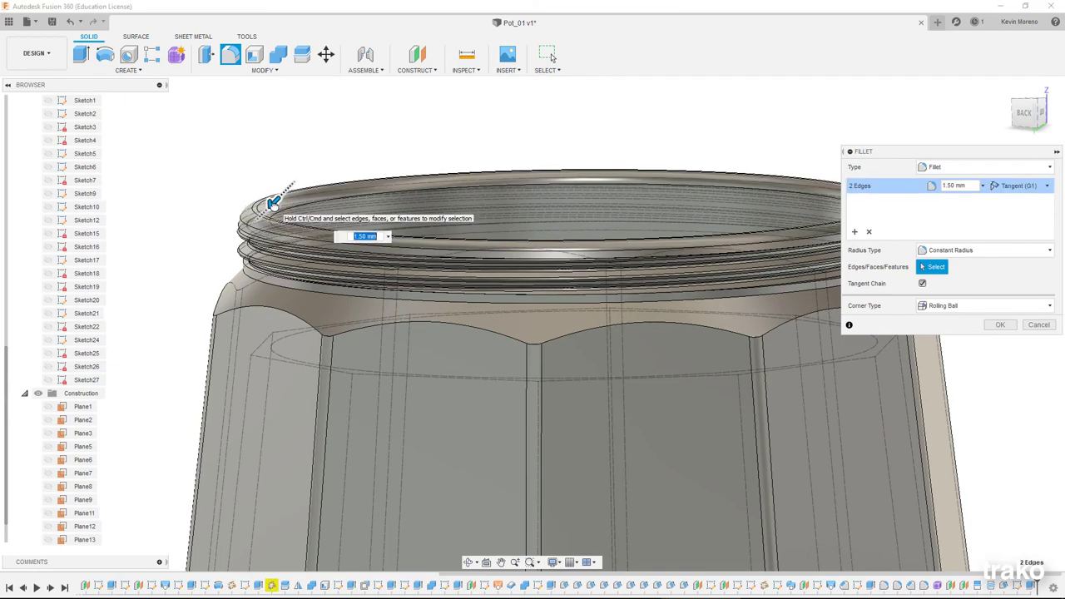
pyautogui.scroll(-5, 780, 280)
pyautogui.press('Return')
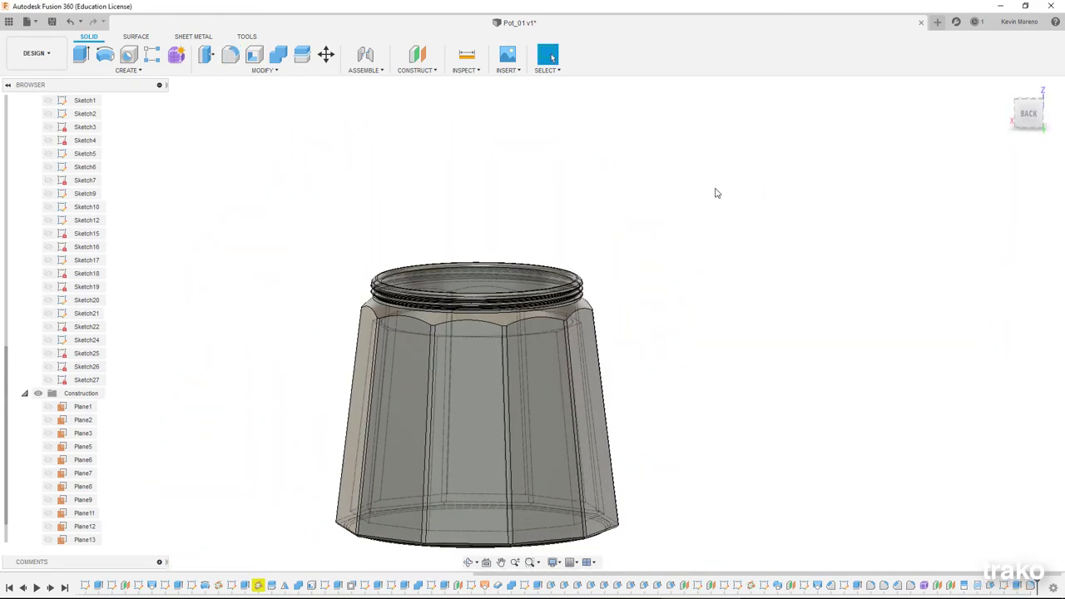
pyautogui.keyDown('shift'); pyautogui.moveTo(716, 193); pyautogui.dragTo(682, 233, button='middle'); pyautogui.keyUp('shift')
pyautogui.scroll(3, 683, 233)
# Step: Try a 4.00 mm chamfer on the inner rim edge, then cancel it
pyautogui.click(263, 70)
pyautogui.click(218, 112)
pyautogui.click(435, 259)
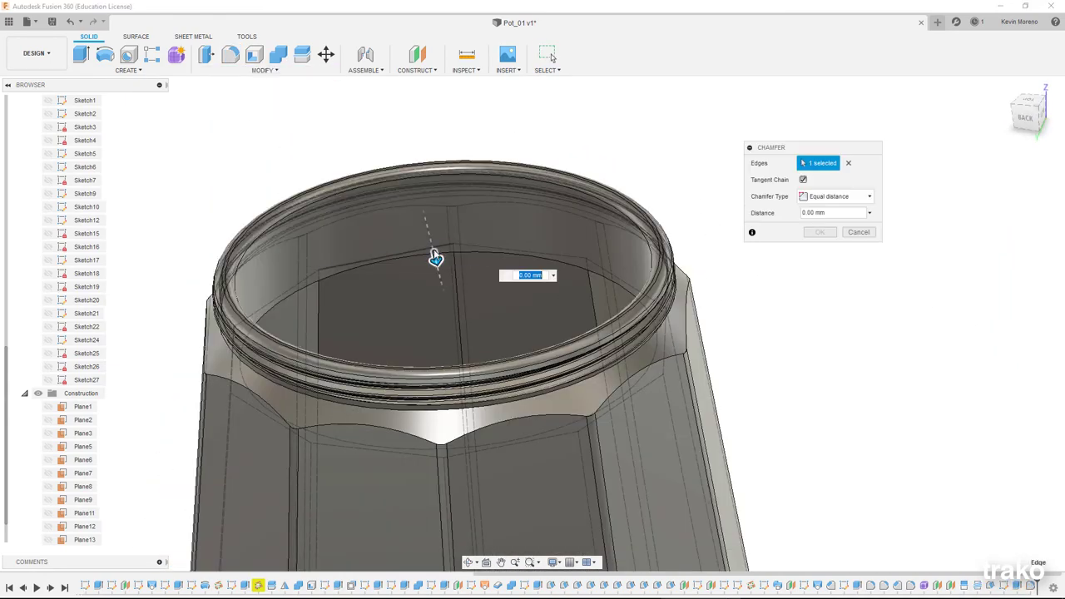
pyautogui.moveTo(436, 259); pyautogui.dragTo(452, 302)
pyautogui.moveTo(452, 303)
pyautogui.keyDown('shift'); pyautogui.mouseDown(button='middle')
pyautogui.moveTo(464, 363)
pyautogui.moveTo(544, 248)
pyautogui.mouseUp(button='middle'); pyautogui.keyUp('shift')
pyautogui.click(544, 248)
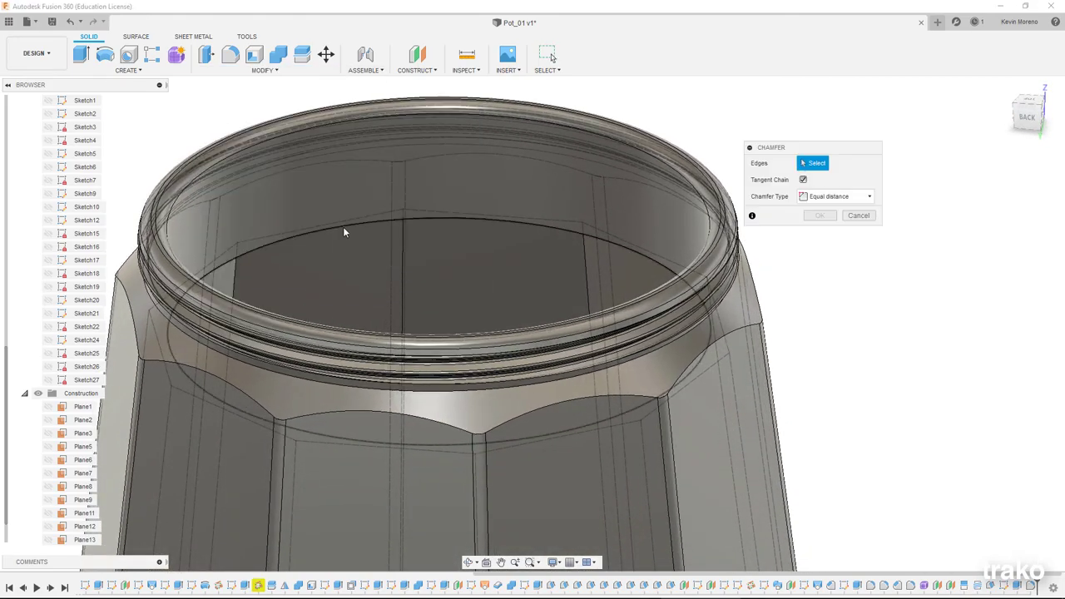
pyautogui.keyDown('shift'); pyautogui.moveTo(436, 241); pyautogui.dragTo(450, 274, button='middle'); pyautogui.keyUp('shift')
pyautogui.press('Return')
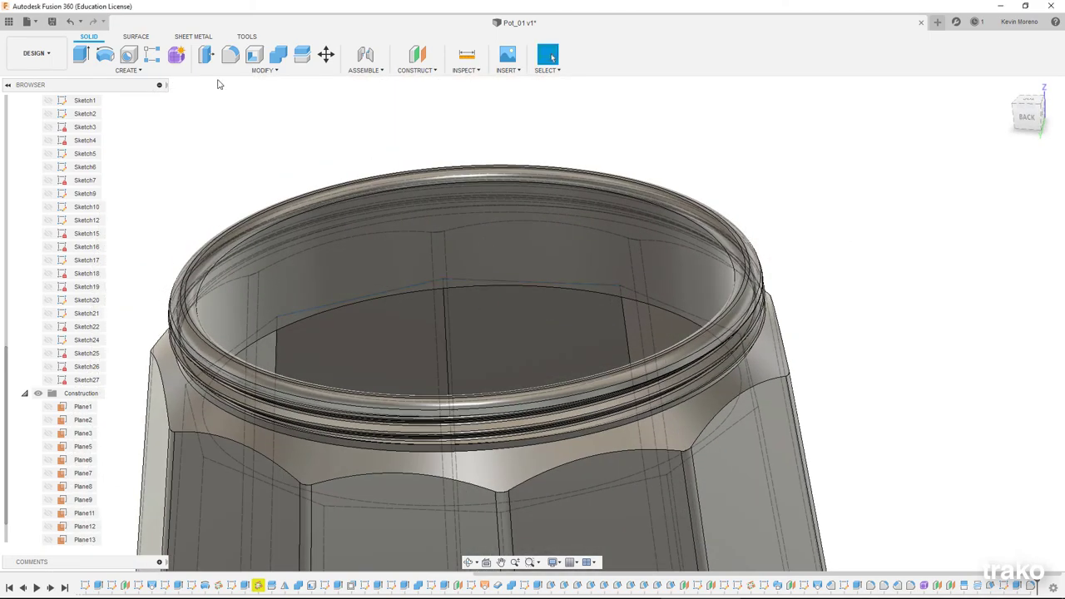
# Step: Attempt a 3.00 mm fillet, then cancel the failed fillet
pyautogui.click(263, 70)
pyautogui.click(218, 83)
pyautogui.moveTo(405, 296)
pyautogui.mouseDown()
pyautogui.moveTo(408, 282)
pyautogui.moveTo(403, 291)
pyautogui.mouseUp()
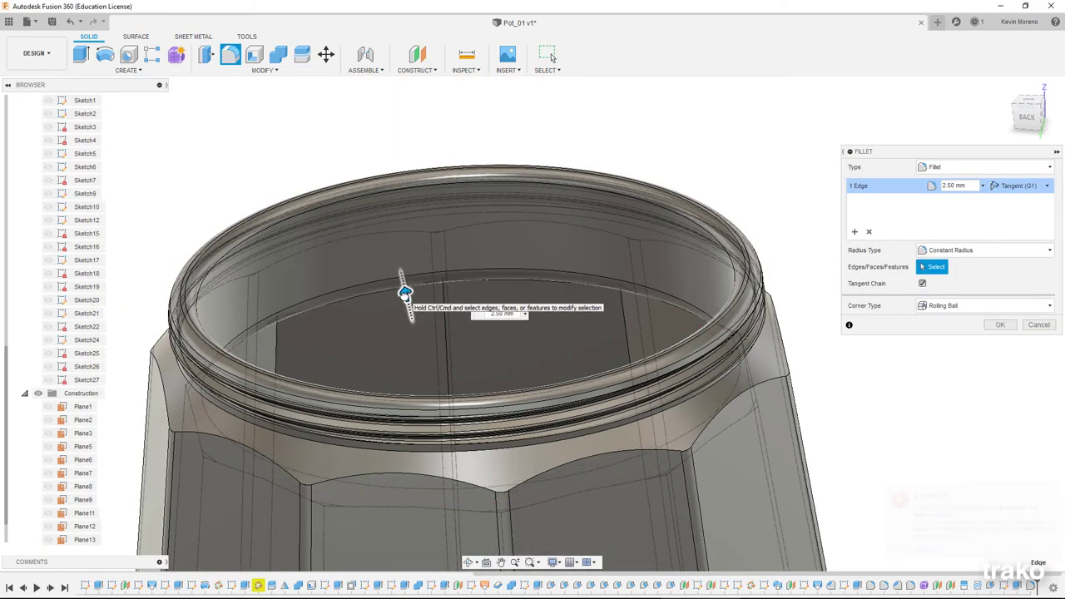
pyautogui.moveTo(405, 292)
pyautogui.keyDown('shift'); pyautogui.mouseDown(button='middle')
pyautogui.moveTo(619, 338)
pyautogui.moveTo(637, 248)
pyautogui.moveTo(499, 166)
pyautogui.mouseUp(button='middle'); pyautogui.keyUp('shift')
pyautogui.press('Escape')
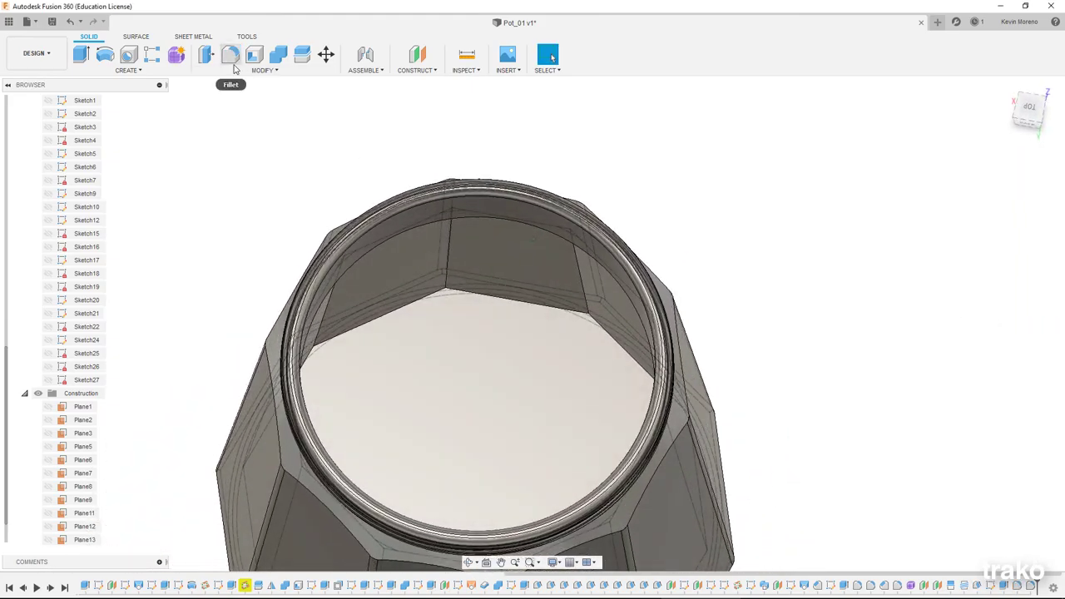
# Step: Select the first set of inner vertical edges of the boiler for filleting
pyautogui.click(230, 55)
pyautogui.click(449, 323)
pyautogui.moveTo(479, 322)
pyautogui.keyDown('shift'); pyautogui.mouseDown(button='middle')
pyautogui.moveTo(605, 335)
pyautogui.moveTo(488, 314)
pyautogui.moveTo(471, 450)
pyautogui.moveTo(465, 410)
pyautogui.mouseUp(button='middle'); pyautogui.keyUp('shift')
pyautogui.click(491, 342)
pyautogui.write('5')
pyautogui.click(505, 469)
pyautogui.keyDown('shift'); pyautogui.moveTo(544, 451); pyautogui.dragTo(587, 291, button='middle'); pyautogui.keyUp('shift')
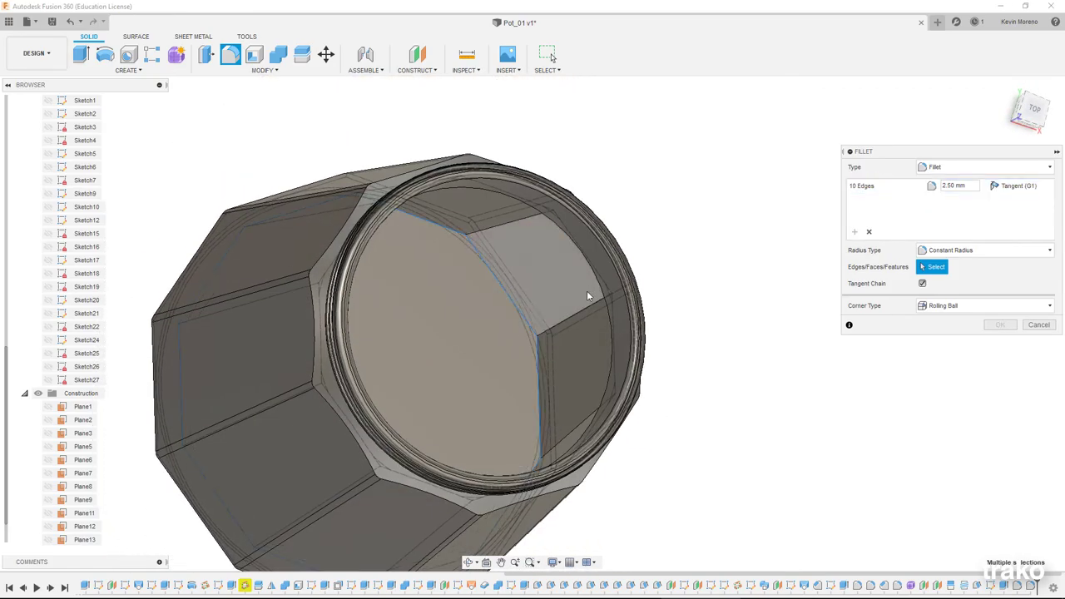
# Step: Add a second set of inner edges and apply both fillets (2.5 mm and 3 mm)
pyautogui.click(566, 278)
pyautogui.moveTo(524, 258)
pyautogui.keyDown('shift'); pyautogui.mouseDown(button='middle')
pyautogui.moveTo(455, 177)
pyautogui.moveTo(358, 225)
pyautogui.moveTo(320, 288)
pyautogui.moveTo(543, 166)
pyautogui.moveTo(566, 274)
pyautogui.mouseUp(button='middle'); pyautogui.keyUp('shift')
pyautogui.click(543, 166)
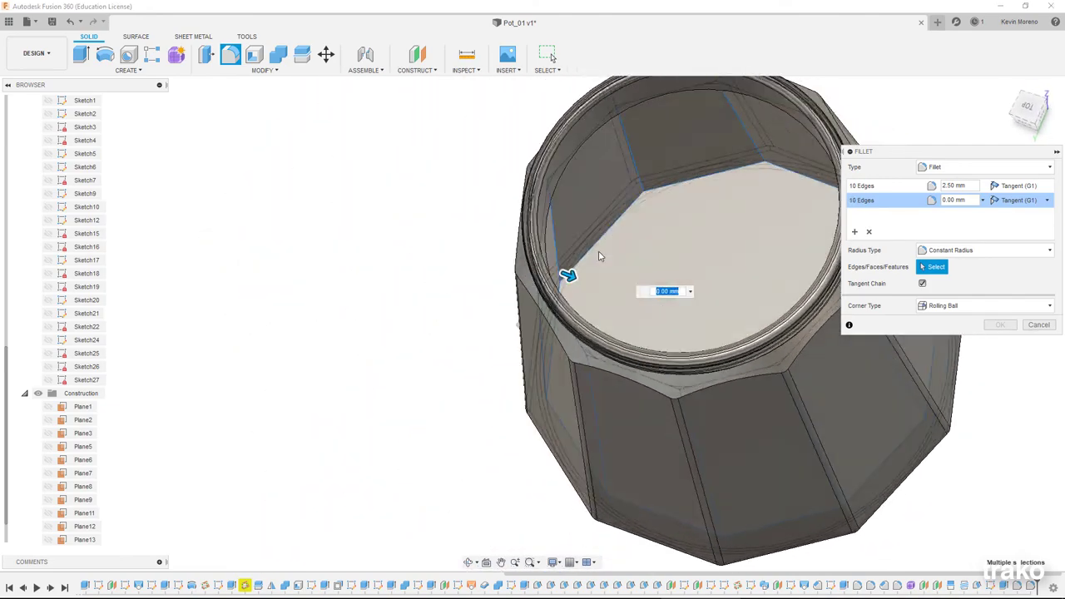
pyautogui.click(495, 280)
pyautogui.write('25')
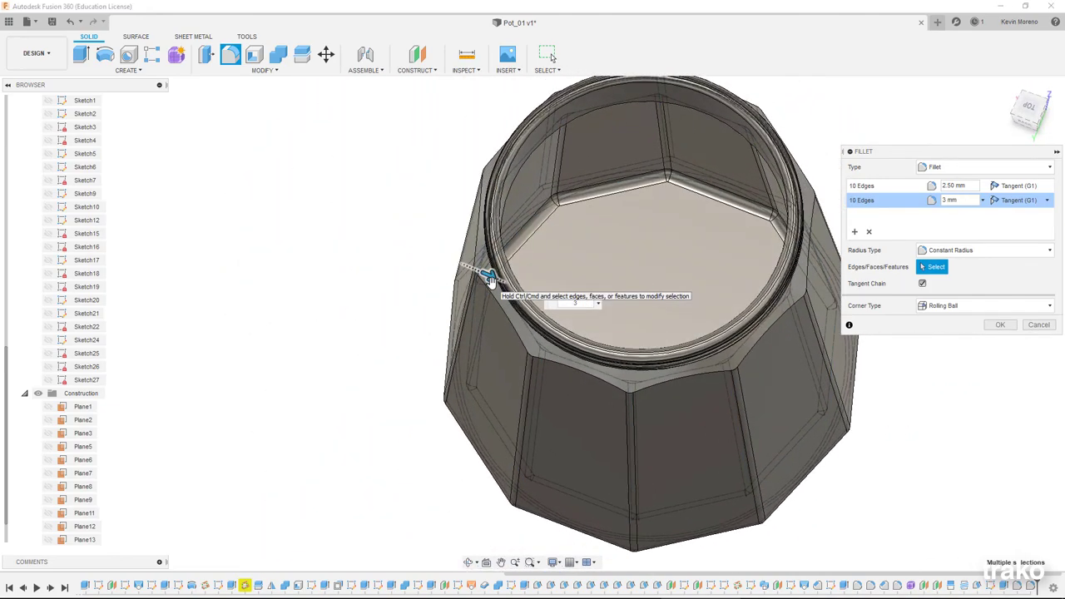
pyautogui.press('Return')
pyautogui.moveTo(490, 281)
pyautogui.keyDown('shift'); pyautogui.mouseDown(button='middle')
pyautogui.moveTo(696, 280)
pyautogui.moveTo(686, 278)
pyautogui.mouseUp(button='middle'); pyautogui.keyUp('shift')
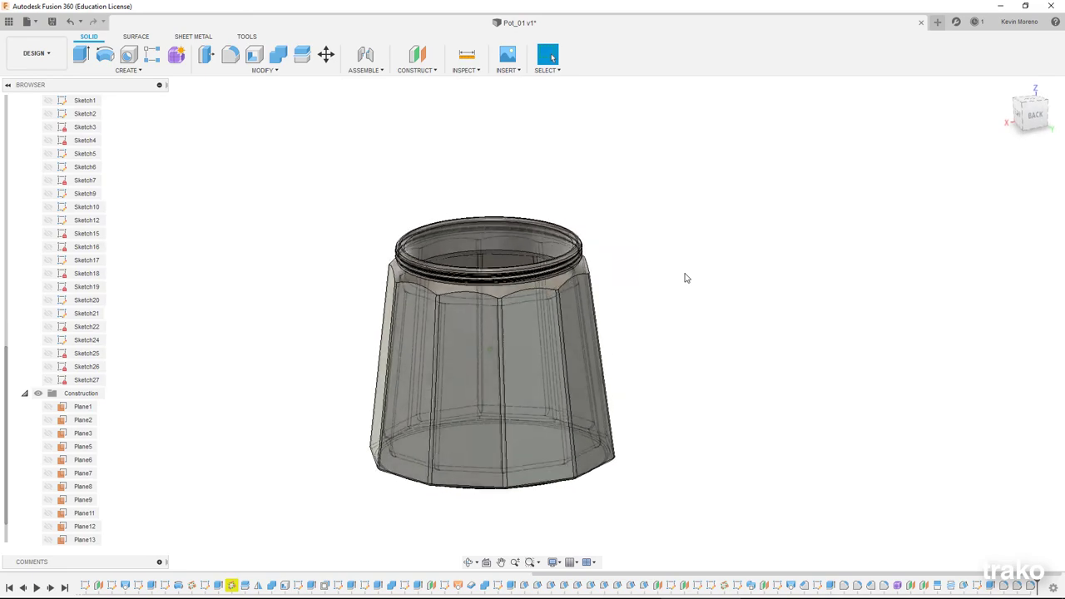
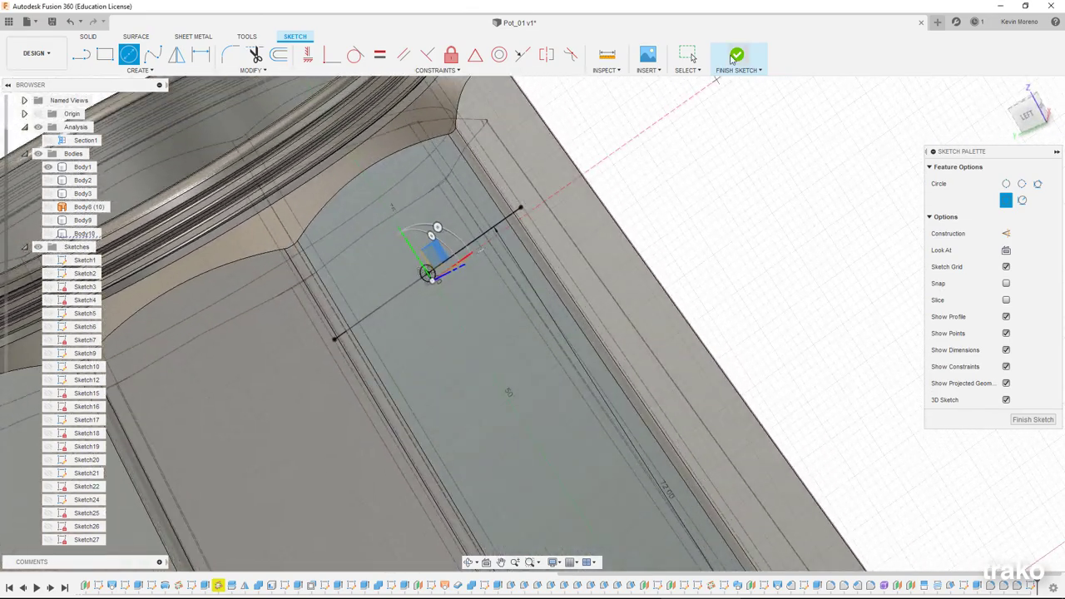
# Step: Finish the hole circle sketch and start a new sketch on the basket floor
pyautogui.click(736, 57)
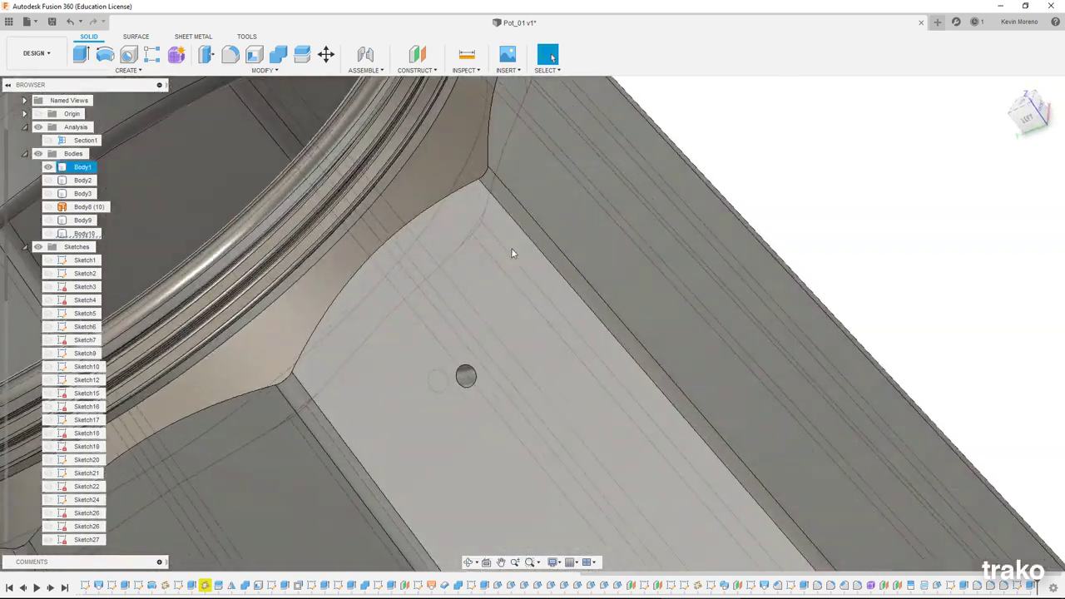
pyautogui.click(81, 55)
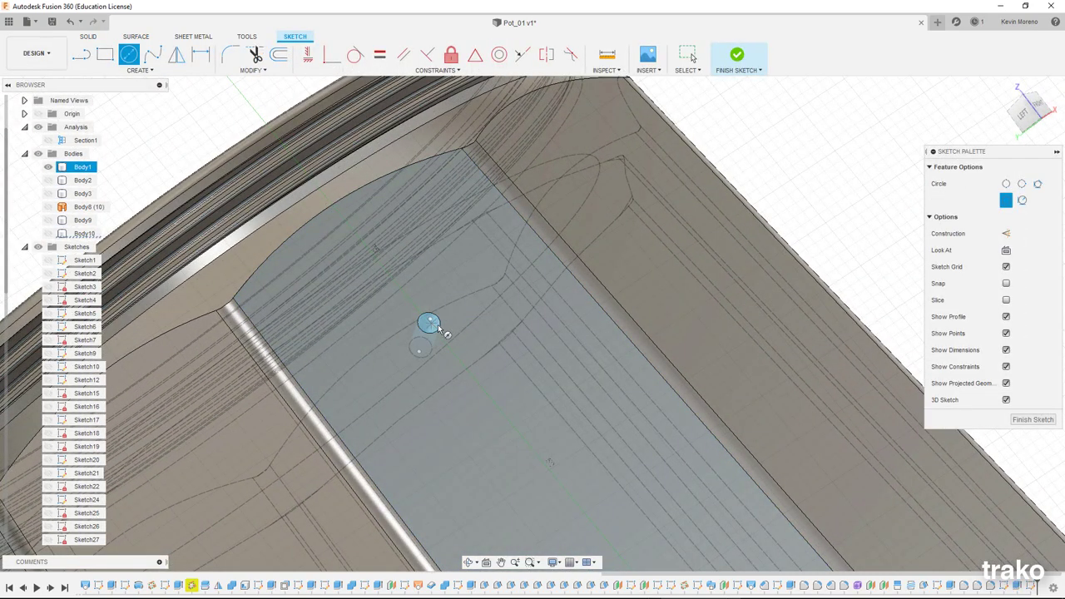
pyautogui.scroll(3, 437, 331)
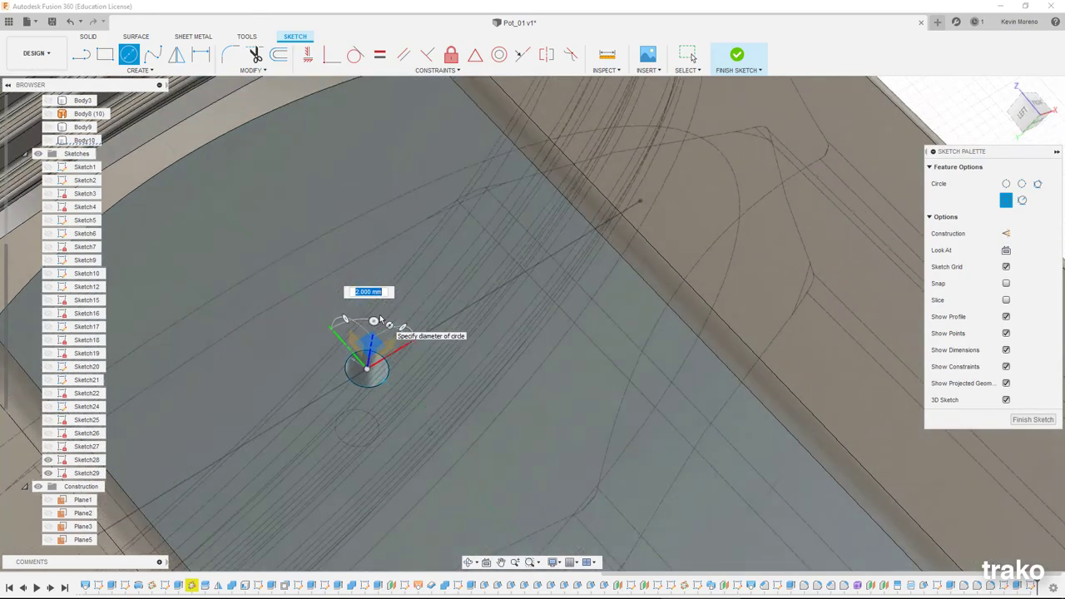
pyautogui.keyDown('shift'); pyautogui.moveTo(386, 320); pyautogui.dragTo(440, 404, button='middle'); pyautogui.keyUp('shift')
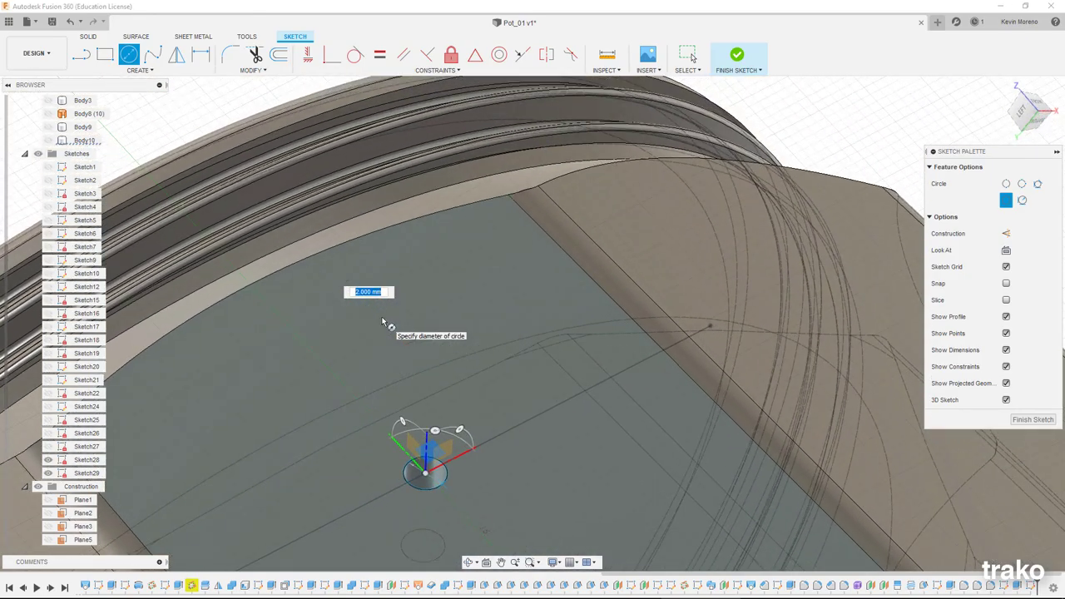
# Step: Draw a six-sided circumscribed polygon around the hole and extrude it 3 mm as a new body
pyautogui.click(138, 70)
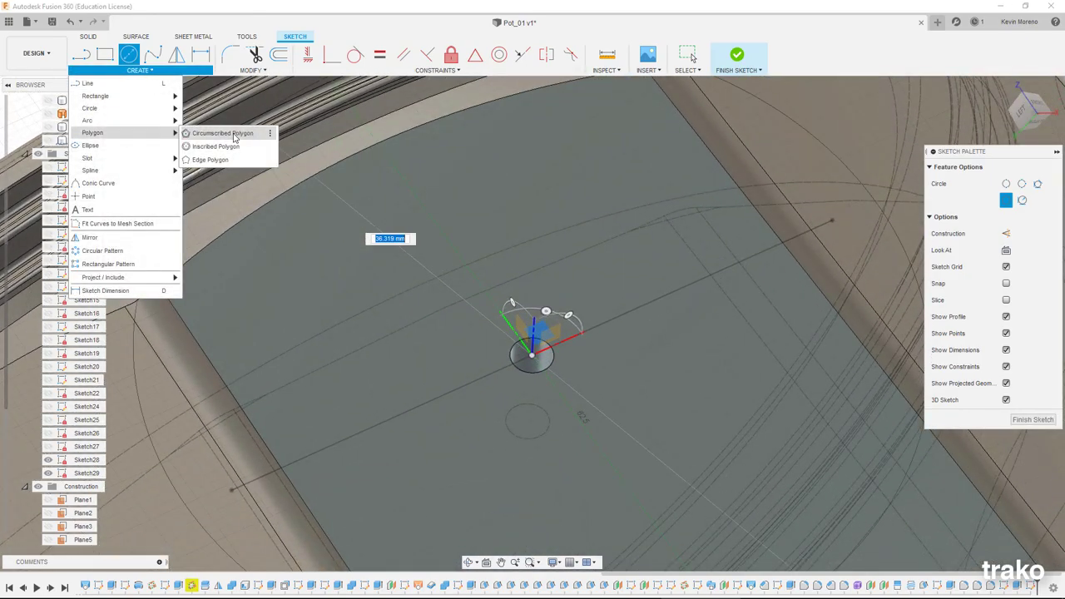
pyautogui.click(223, 133)
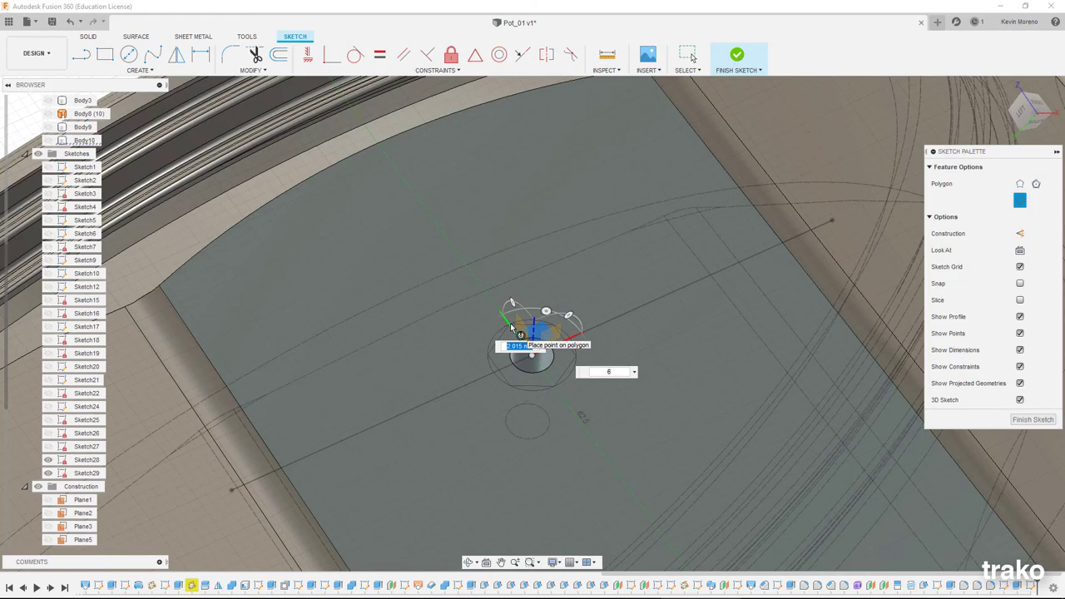
pyautogui.keyDown('shift'); pyautogui.moveTo(514, 323); pyautogui.dragTo(583, 309, button='middle'); pyautogui.keyUp('shift')
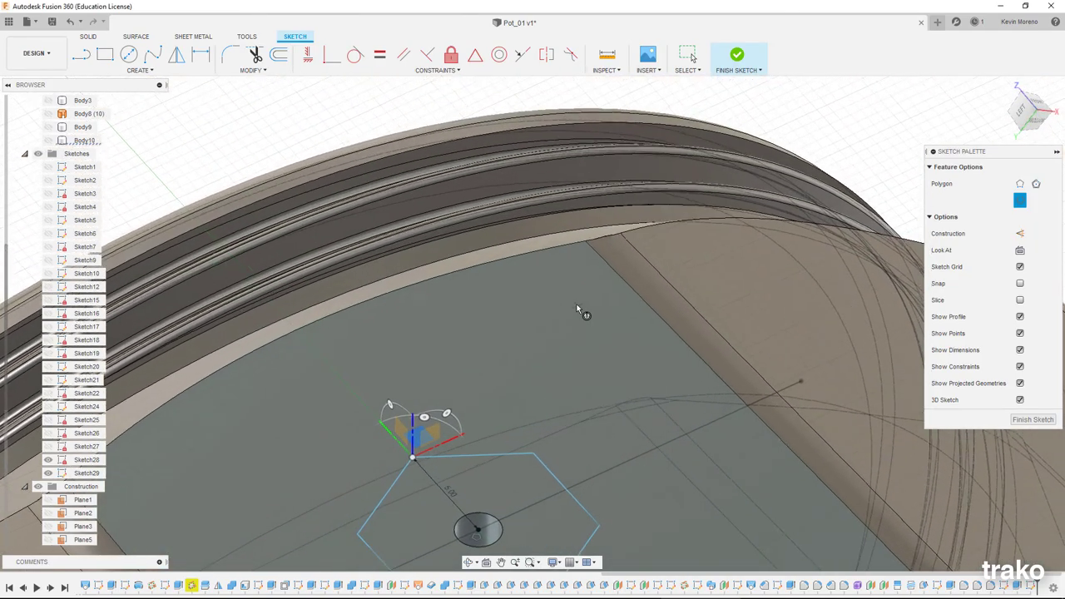
pyautogui.click(736, 54)
pyautogui.click(83, 55)
pyautogui.write('3.3')
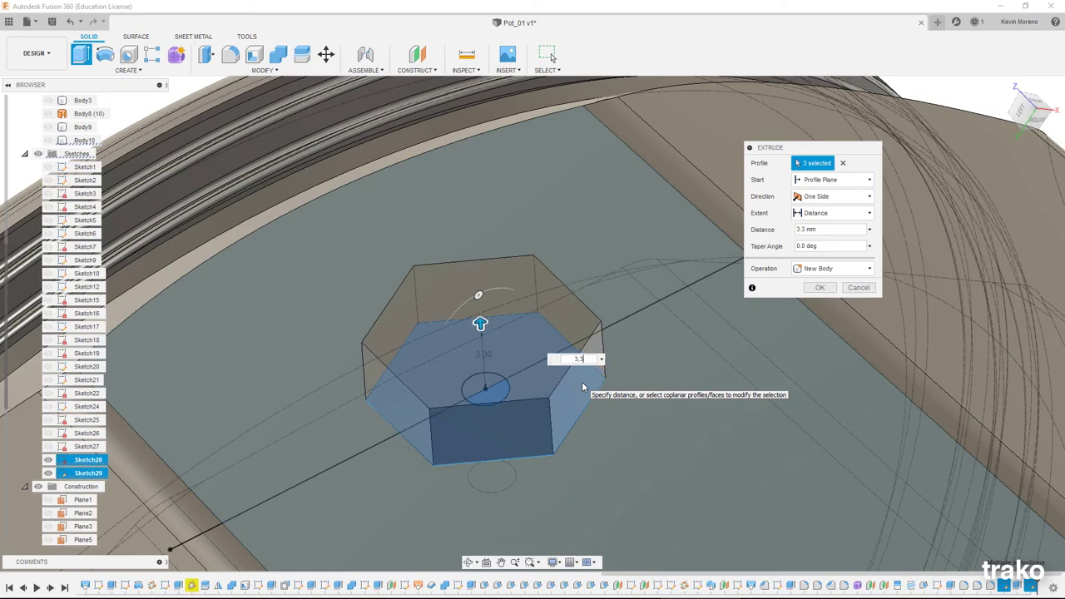
# Step: Create the 3 mm hexagon body and chamfer its top edge 0.50 mm
pyautogui.press('Return')
pyautogui.keyDown('shift'); pyautogui.moveTo(591, 392); pyautogui.dragTo(433, 301, button='middle'); pyautogui.keyUp('shift')
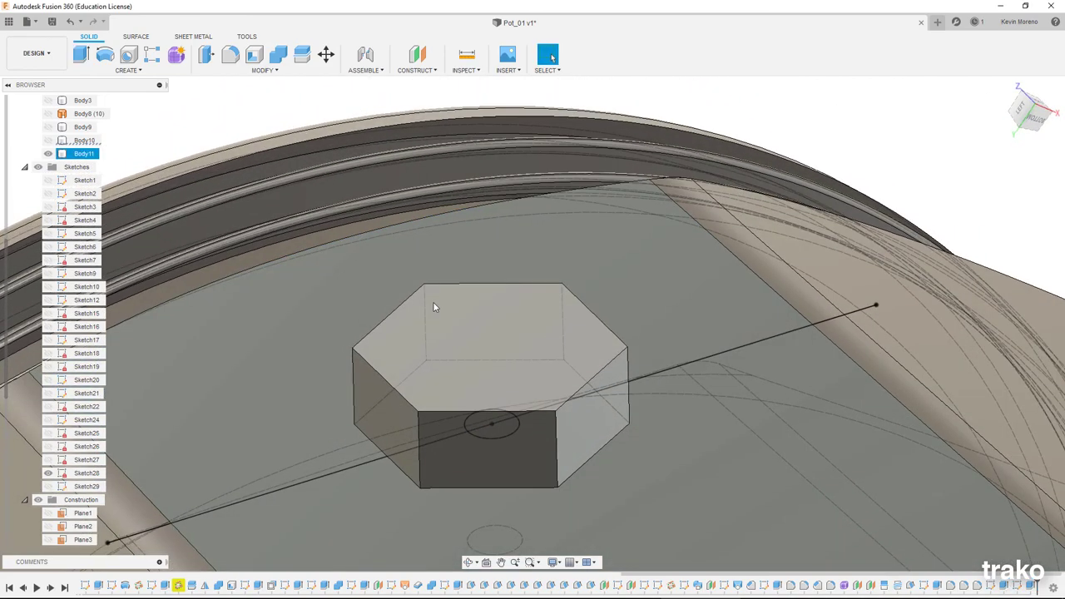
pyautogui.click(127, 70)
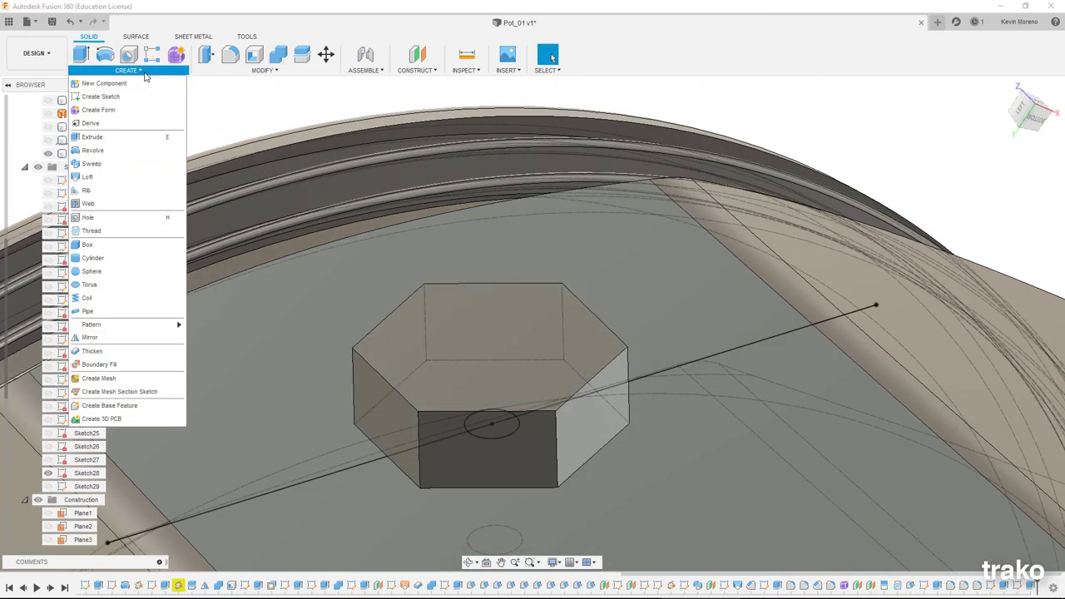
pyautogui.click(230, 58)
pyautogui.click(407, 401)
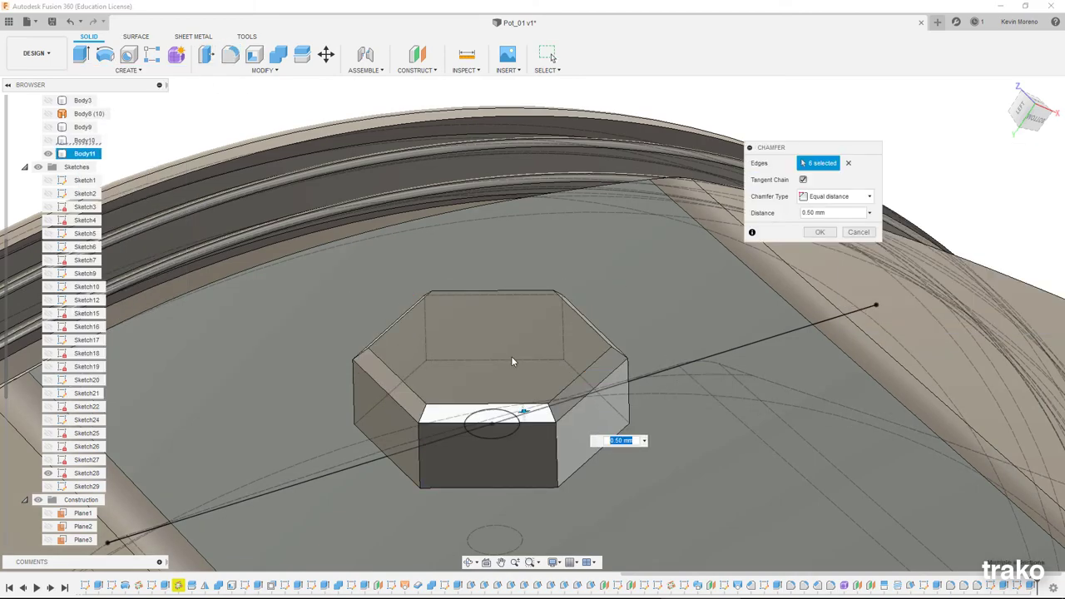
pyautogui.keyDown('shift'); pyautogui.moveTo(507, 347); pyautogui.dragTo(508, 351, button='middle'); pyautogui.keyUp('shift')
pyautogui.press('Return')
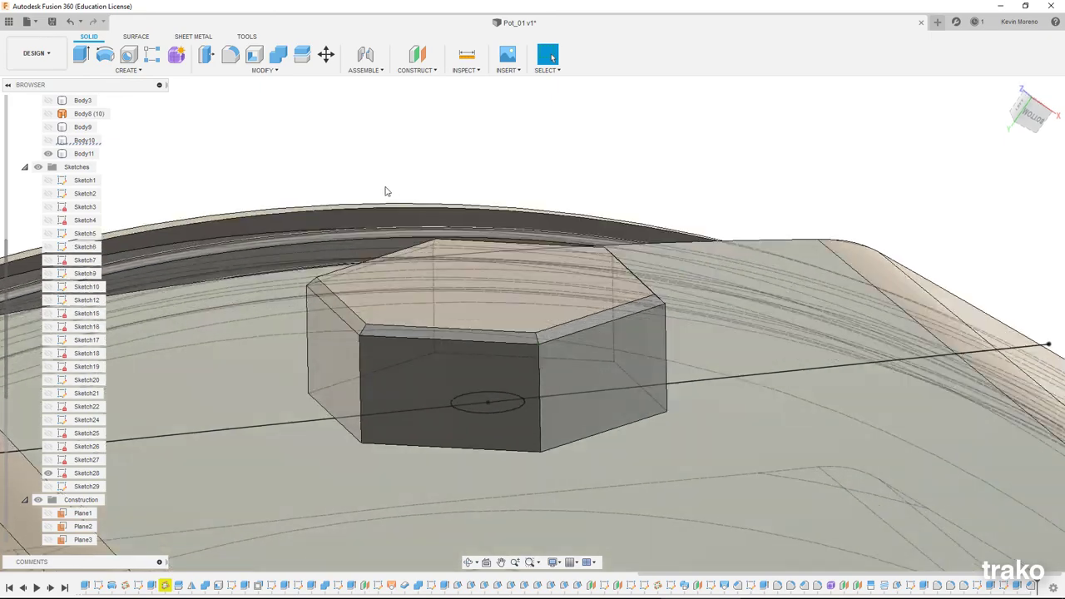
# Step: Fillet the hexagon's six top edges at 6.10 mm for a rounded nut top
pyautogui.press('f')
pyautogui.keyDown('shift'); pyautogui.moveTo(526, 355); pyautogui.dragTo(727, 335, button='middle'); pyautogui.keyUp('shift')
pyautogui.press('Return')
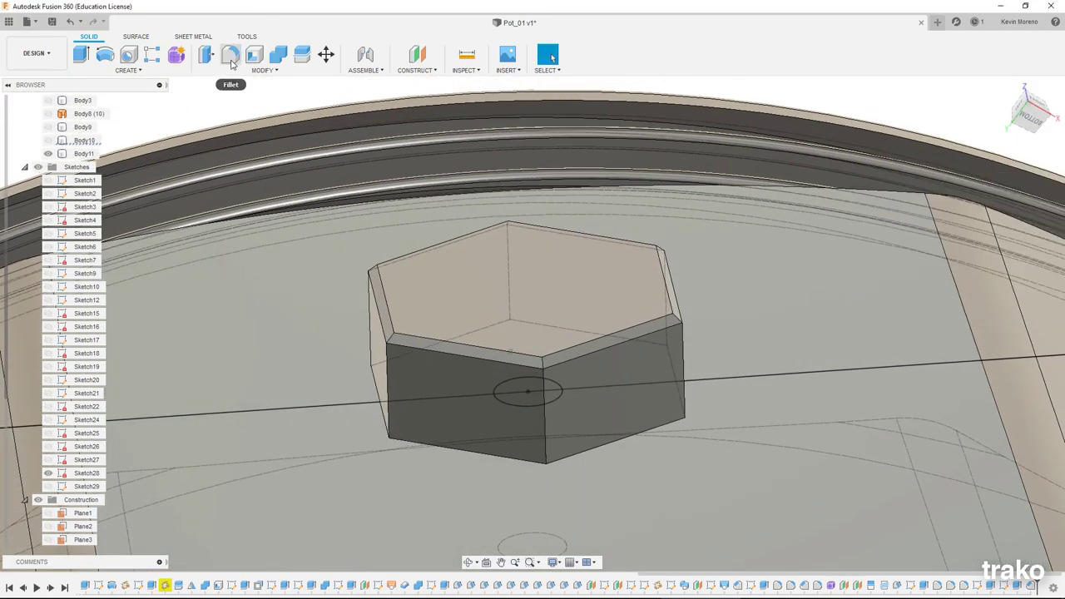
pyautogui.click(230, 54)
pyautogui.moveTo(687, 321)
pyautogui.keyDown('shift'); pyautogui.mouseDown(button='middle')
pyautogui.moveTo(809, 344)
pyautogui.moveTo(685, 338)
pyautogui.moveTo(620, 348)
pyautogui.mouseUp(button='middle'); pyautogui.keyUp('shift')
pyautogui.click(620, 348)
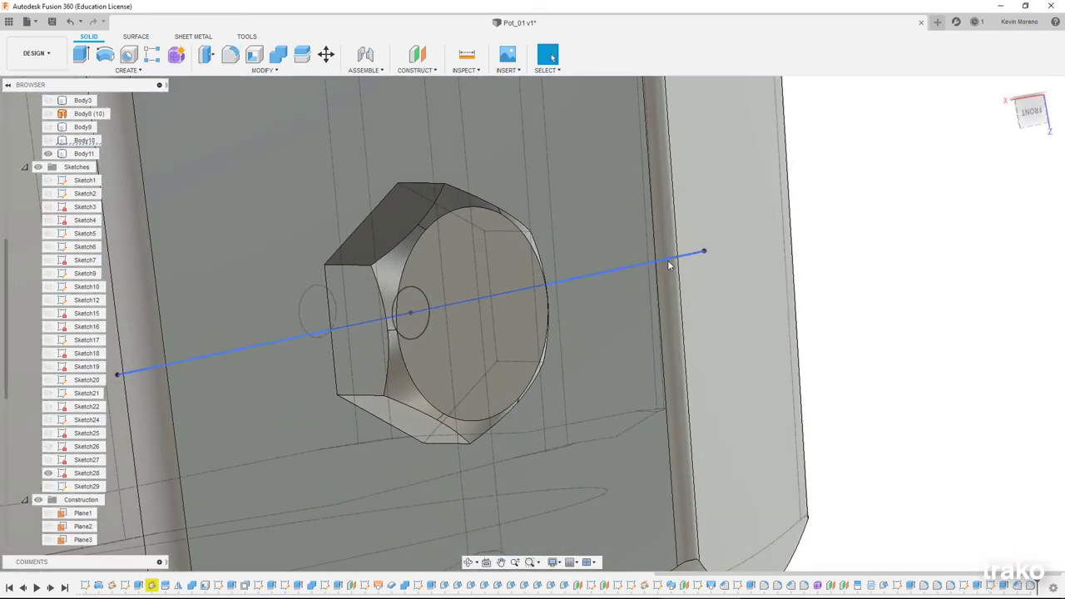
pyautogui.keyDown('shift'); pyautogui.moveTo(668, 260); pyautogui.dragTo(406, 238, button='middle'); pyautogui.keyUp('shift')
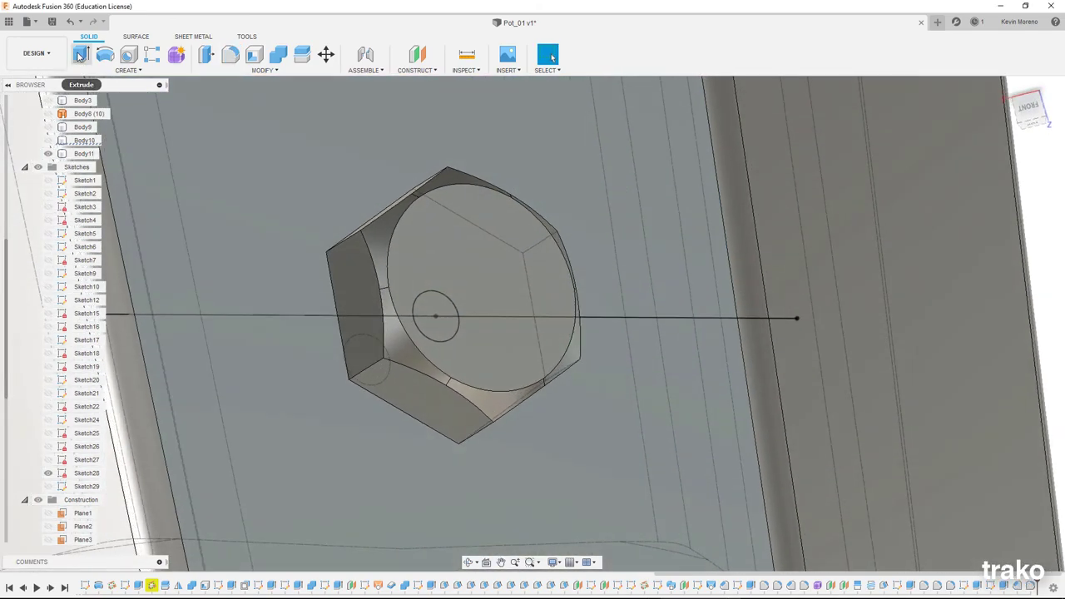
# Step: Sketch on the nut's top face and offset its circle inward
pyautogui.click(136, 37)
pyautogui.click(80, 55)
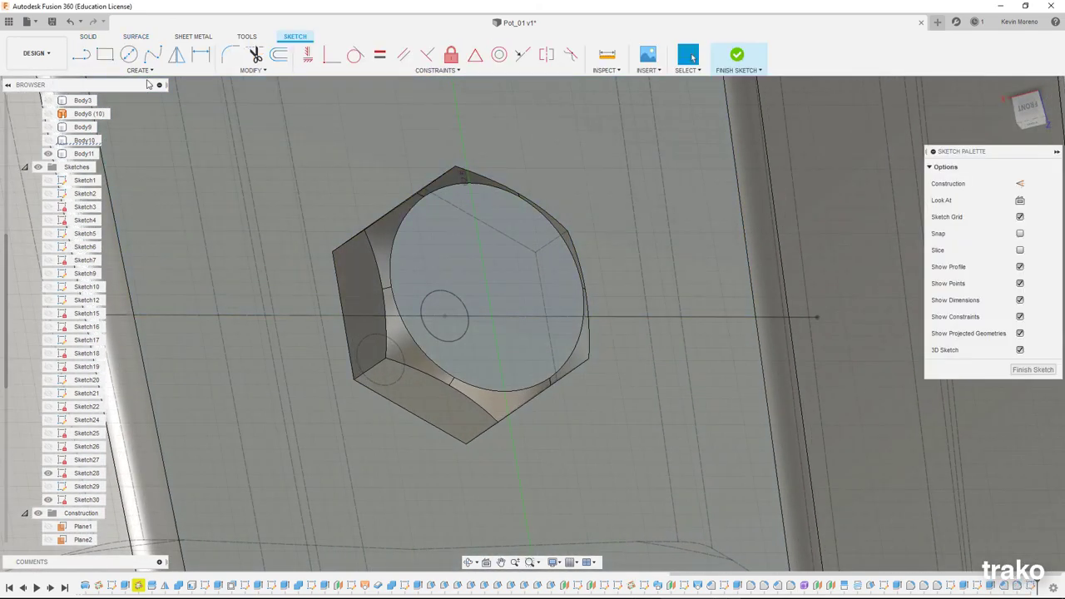
pyautogui.scroll(-5, 560, 283)
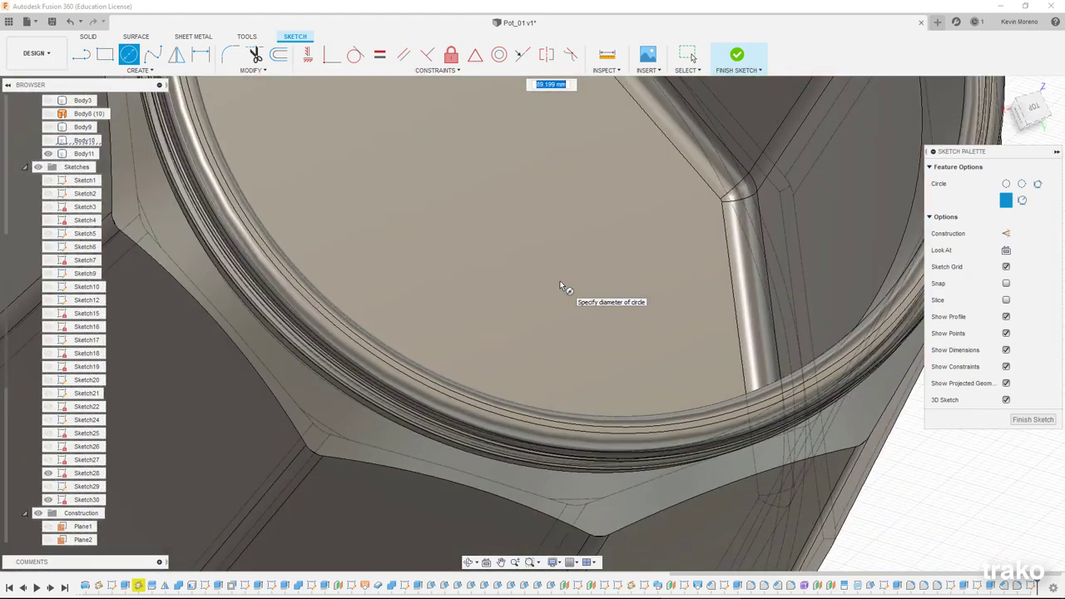
pyautogui.scroll(5, 560, 283)
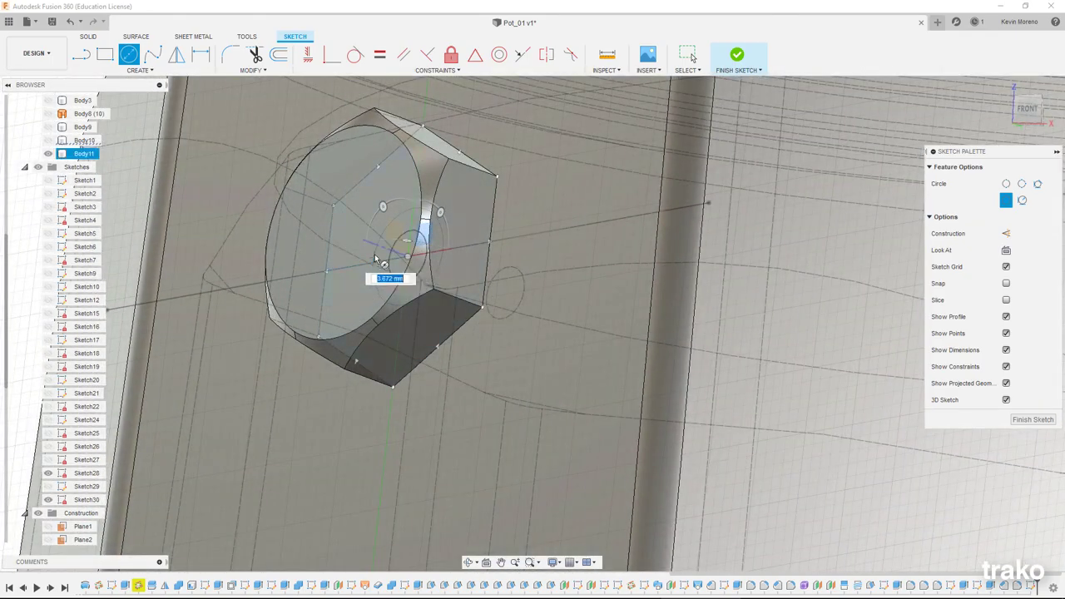
pyautogui.press('Escape')
pyautogui.click(137, 70)
pyautogui.click(100, 237)
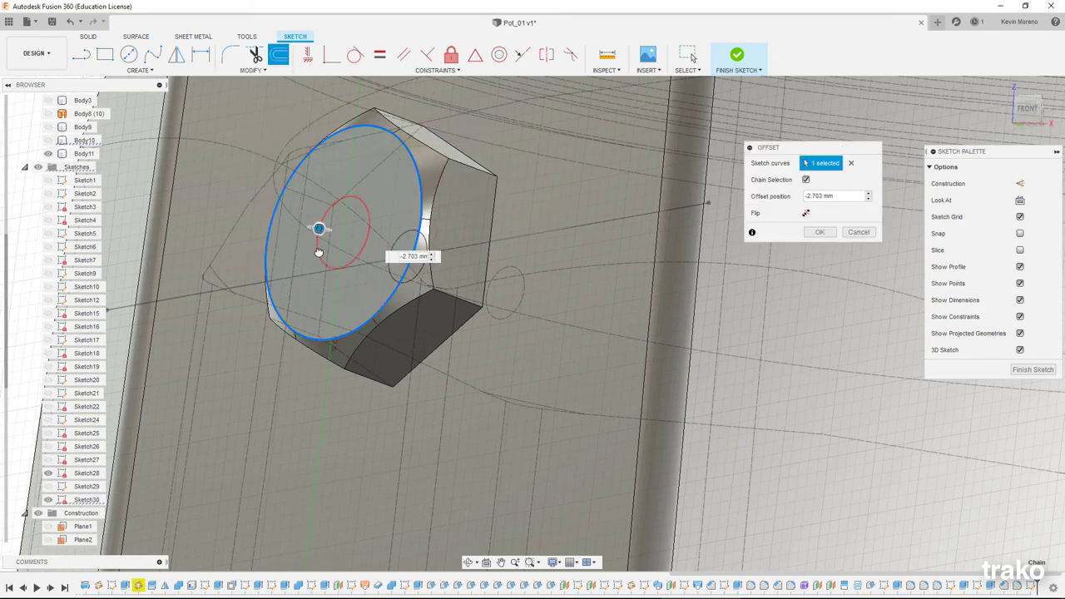
pyautogui.write('-2')
pyautogui.press('Return')
pyautogui.click(737, 54)
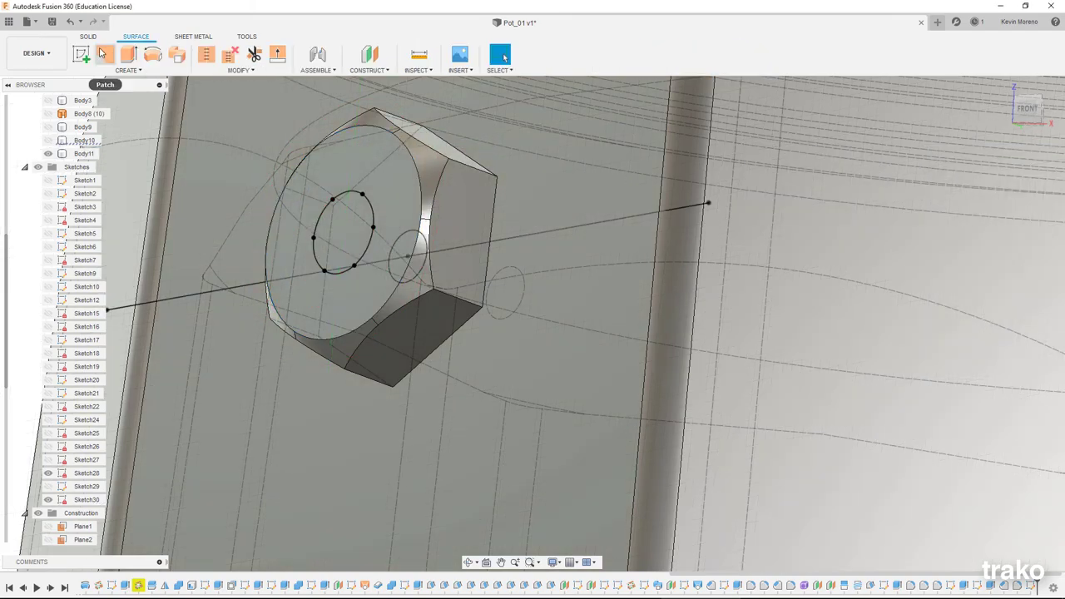
# Step: Extrude the inner circle 1 mm as a join and fillet its edge 1.00 mm
pyautogui.click(212, 57)
pyautogui.click(325, 225)
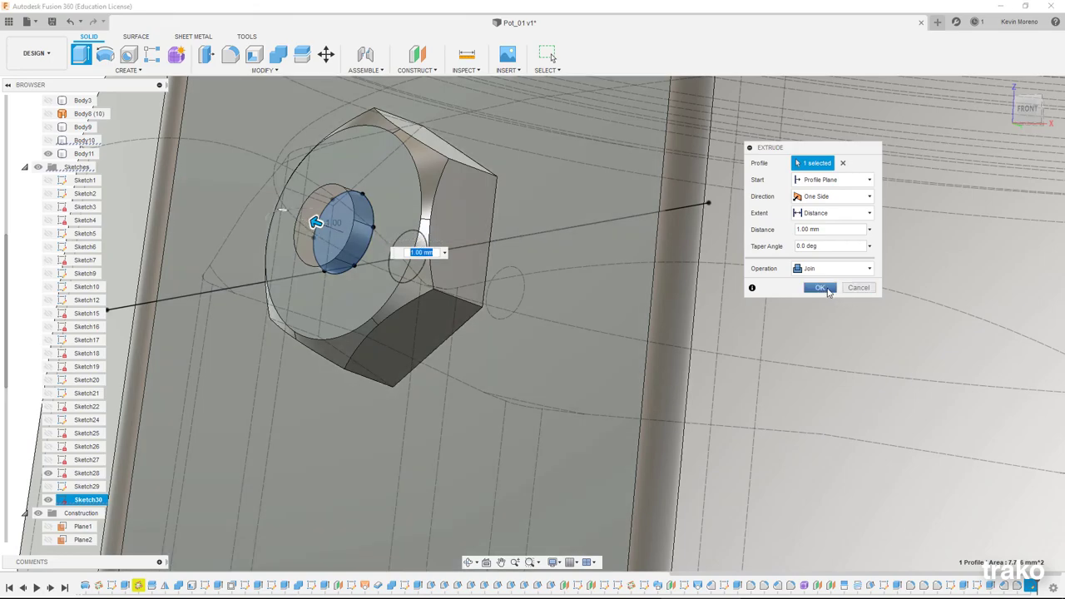
pyautogui.click(827, 291)
pyautogui.press('f')
pyautogui.click(354, 214)
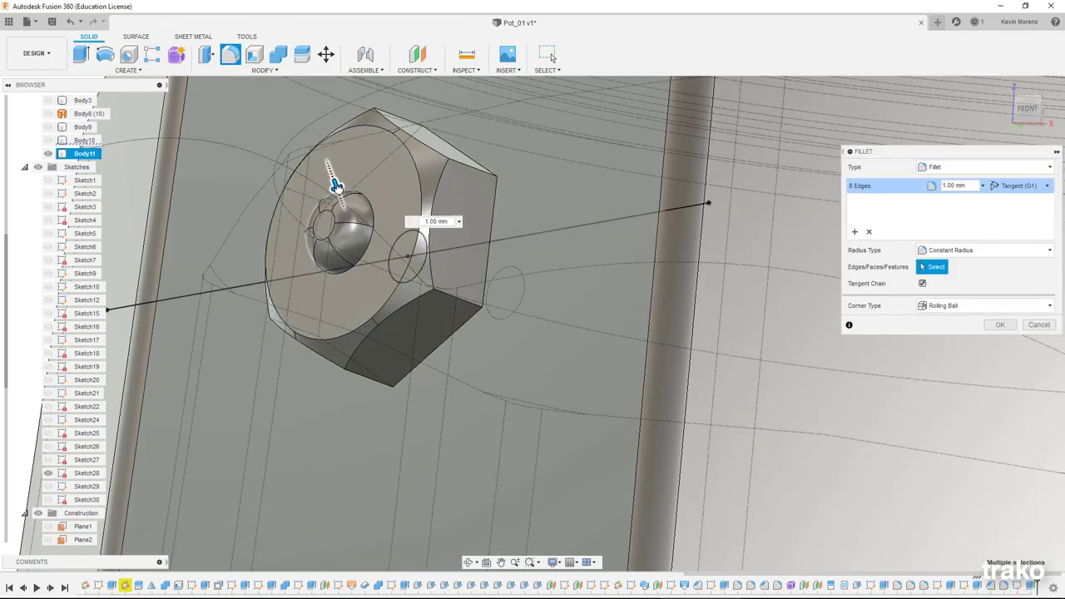
pyautogui.press('Return')
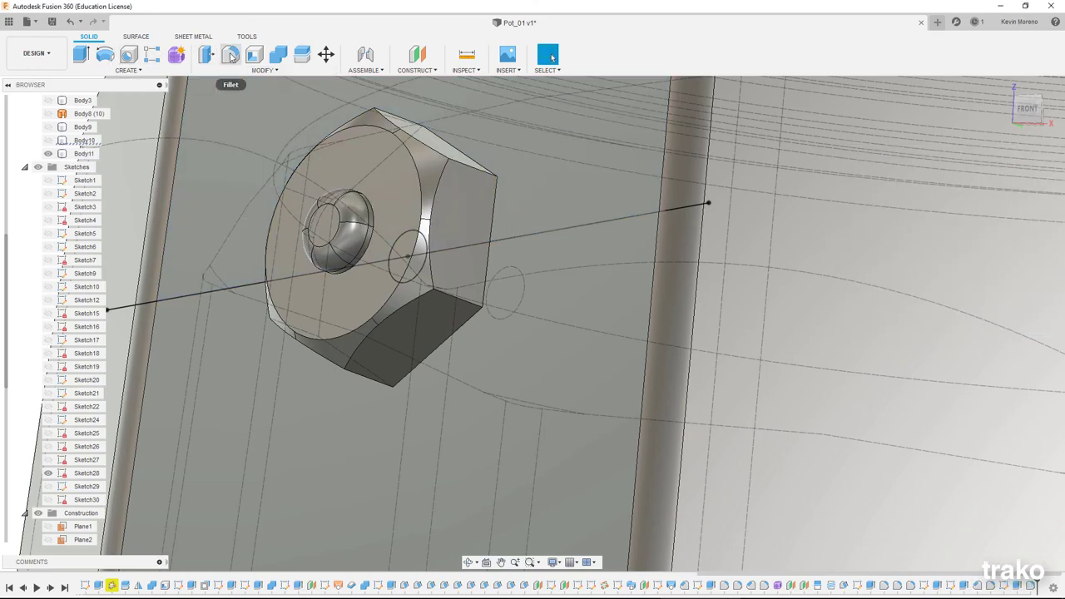
pyautogui.click(323, 240)
# Step: Try offsetting the centre feature's inner face, then cancel it
pyautogui.press('q')
pyautogui.press('Escape')
pyautogui.click(317, 237)
pyautogui.press('q')
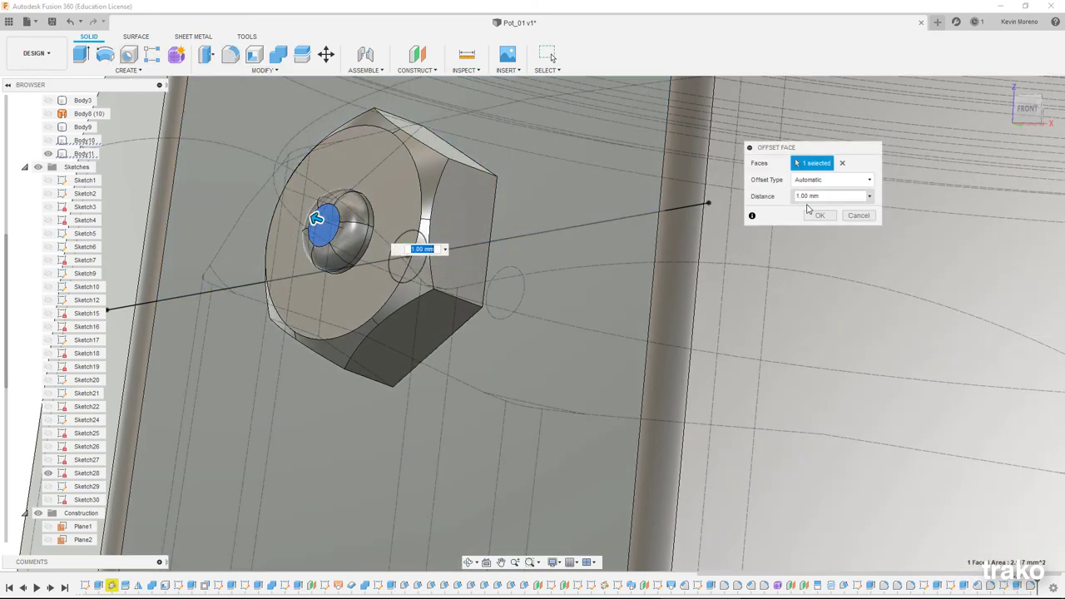
pyautogui.press('Escape')
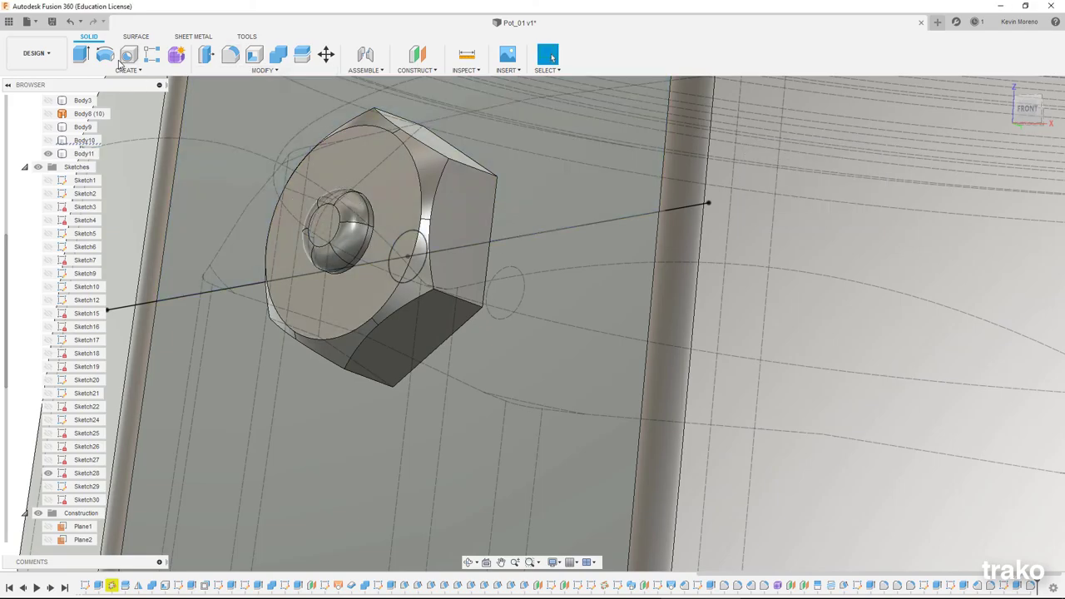
# Step: Drill a 0.85 mm hole, about 12 mm deep, through the nut's centre
pyautogui.click(128, 55)
pyautogui.click(352, 240)
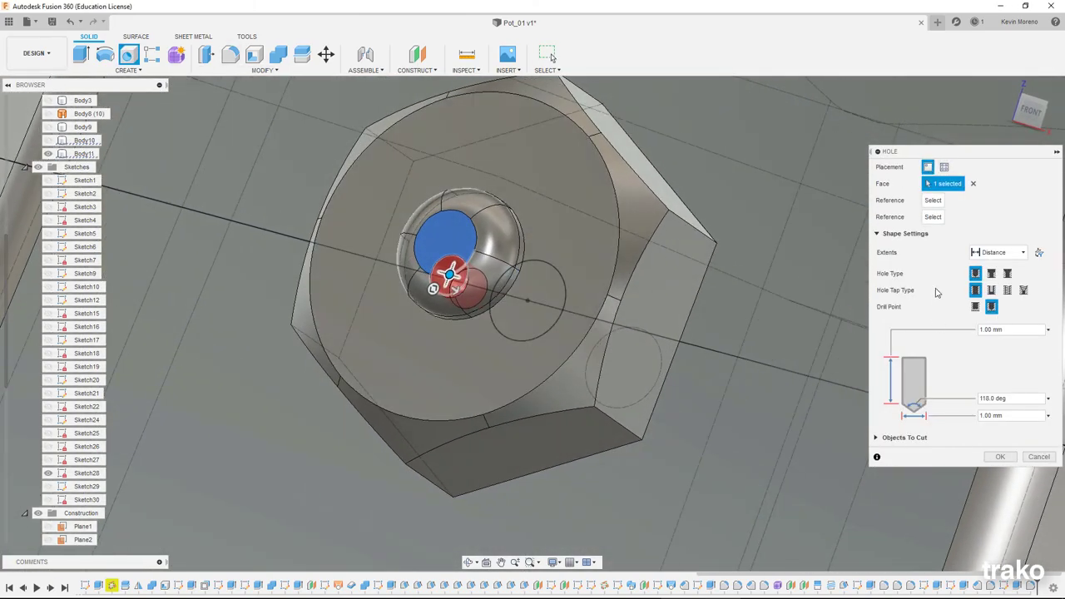
pyautogui.click(973, 183)
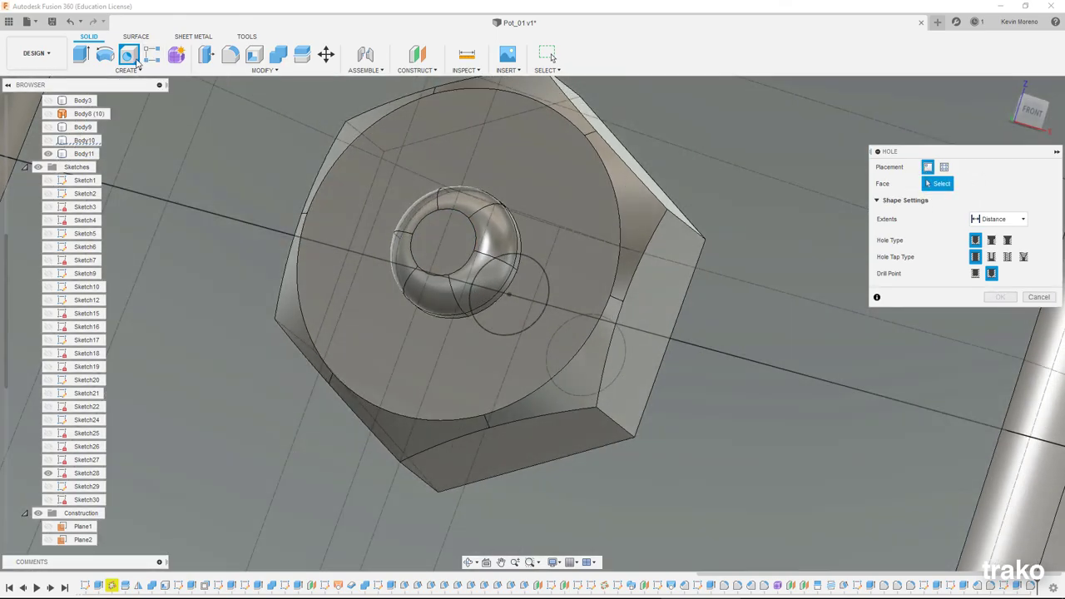
pyautogui.click(683, 324)
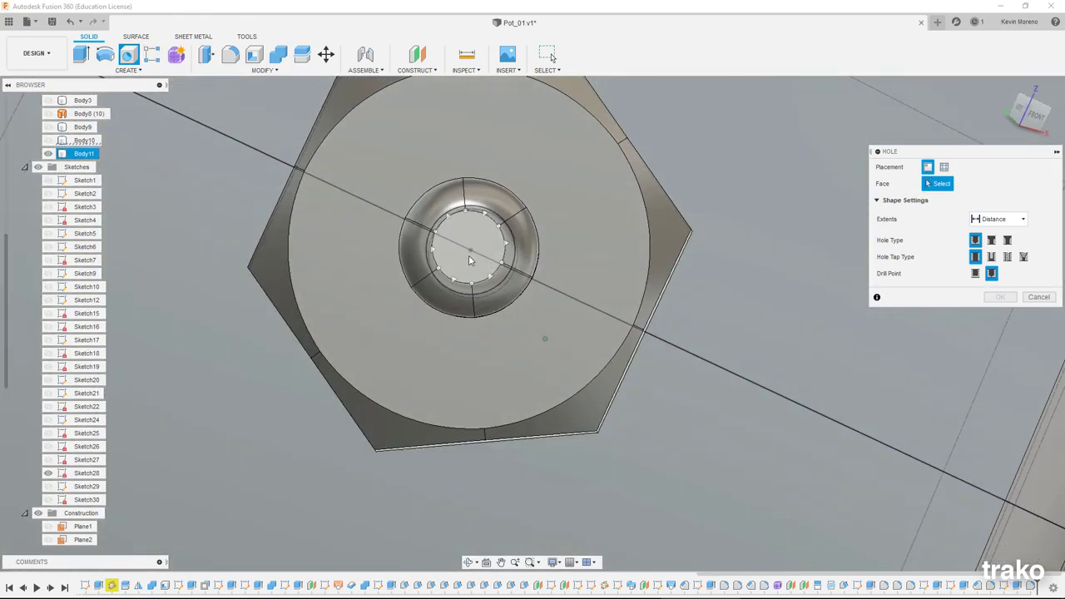
pyautogui.click(469, 261)
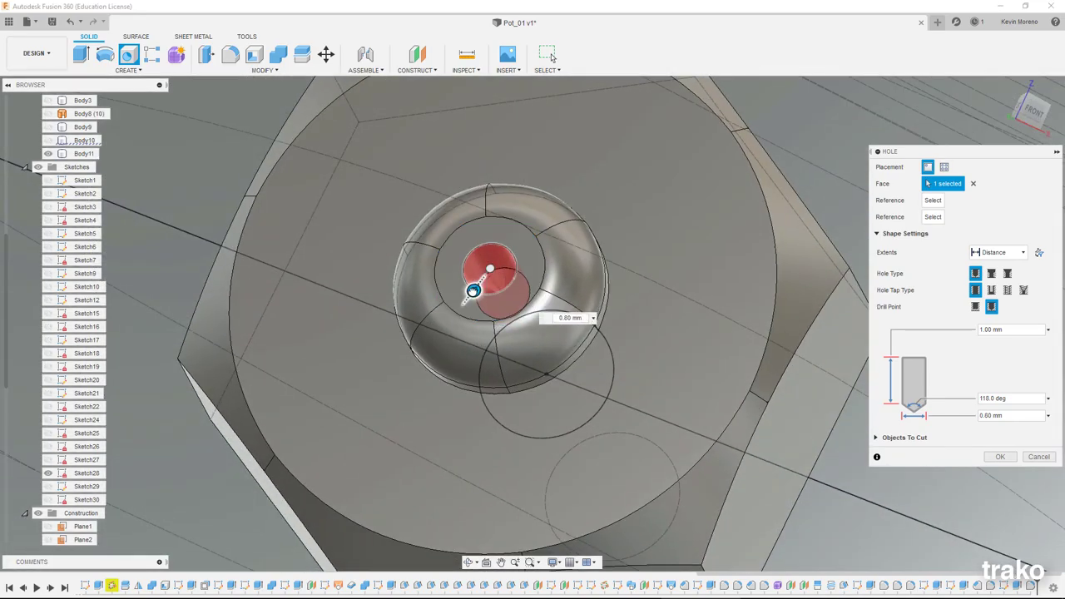
pyautogui.write('.5')
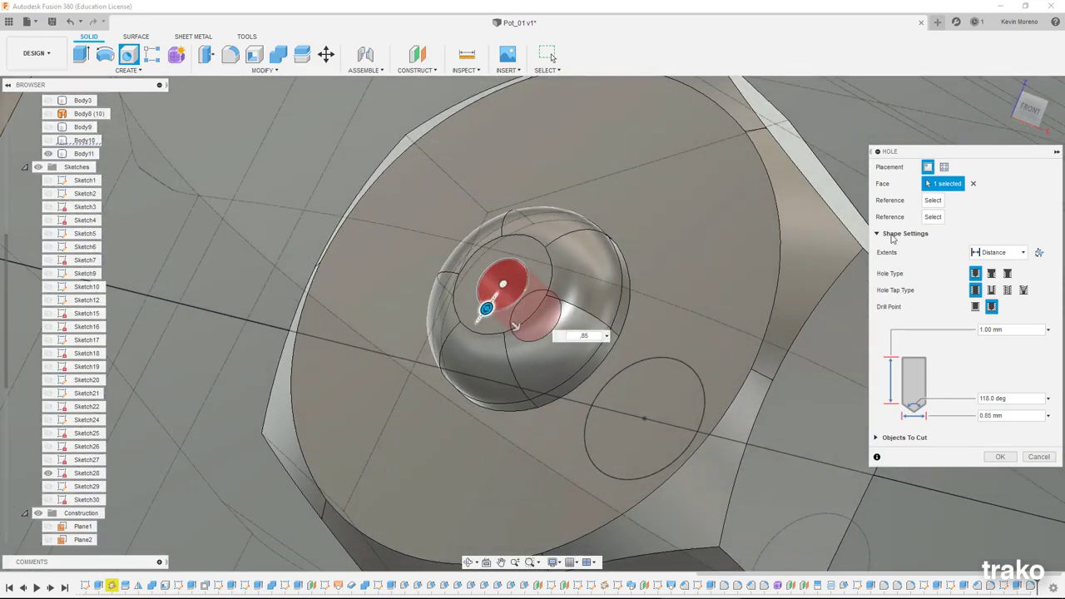
pyautogui.write('11')
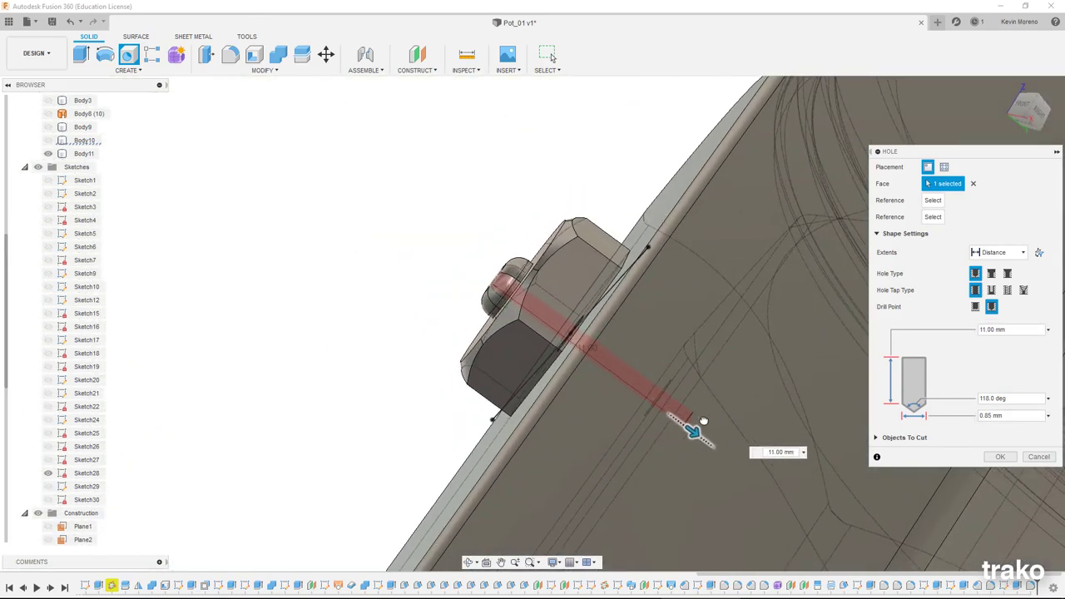
pyautogui.moveTo(704, 422); pyautogui.dragTo(1014, 445)
pyautogui.click(1003, 457)
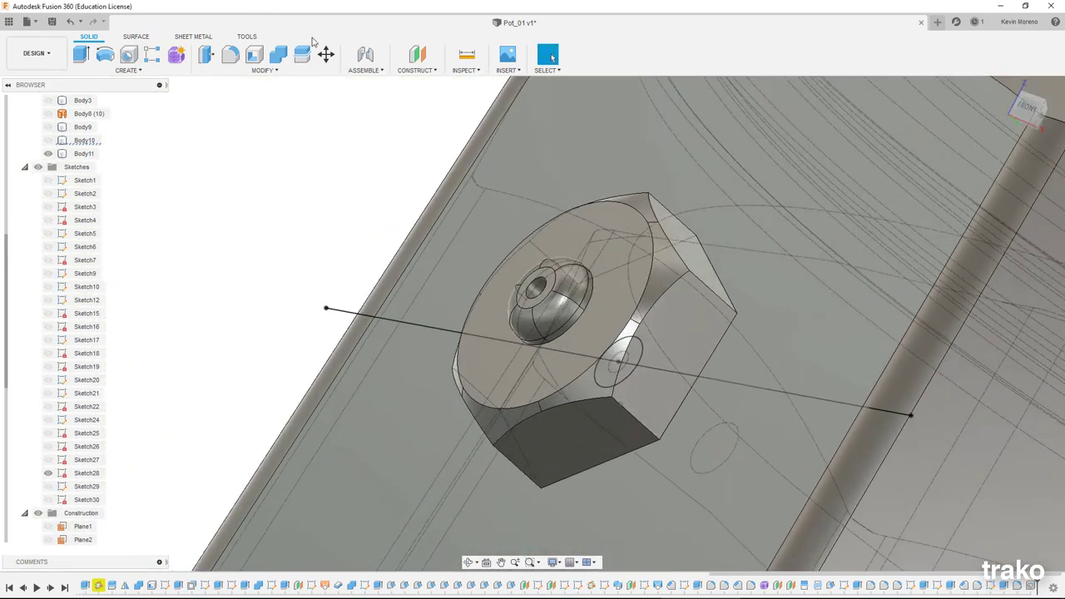
pyautogui.press('f')
pyautogui.press('Return')
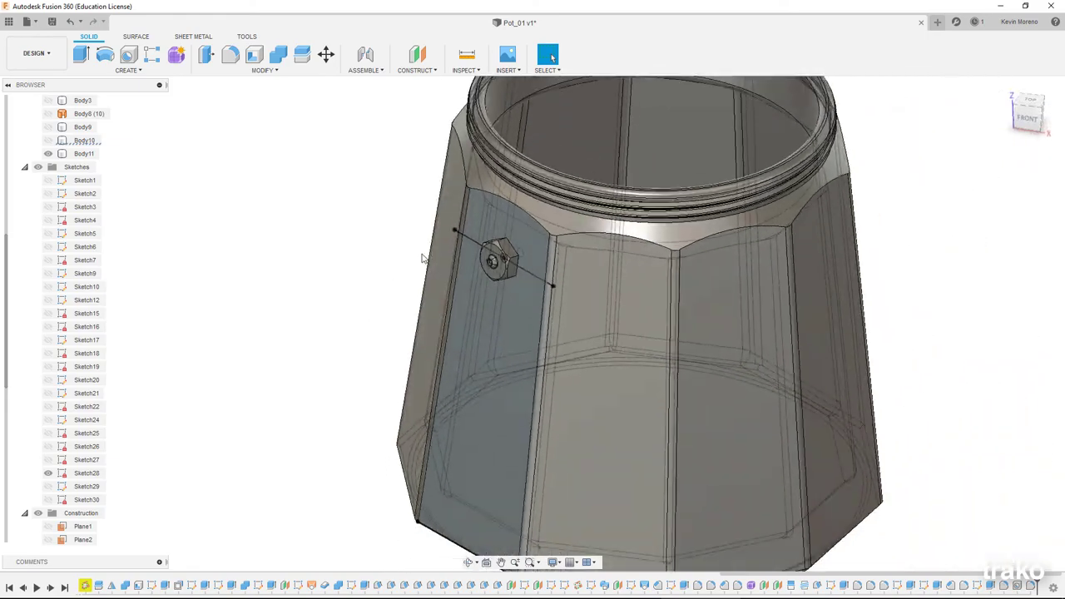
# Step: Sketch a circle on the pot's inner wall around the hole and extrude a 1 mm disc
pyautogui.moveTo(575, 284)
pyautogui.keyDown('shift'); pyautogui.mouseDown(button='middle')
pyautogui.moveTo(422, 245)
pyautogui.moveTo(541, 256)
pyautogui.moveTo(508, 242)
pyautogui.mouseUp(button='middle'); pyautogui.keyUp('shift')
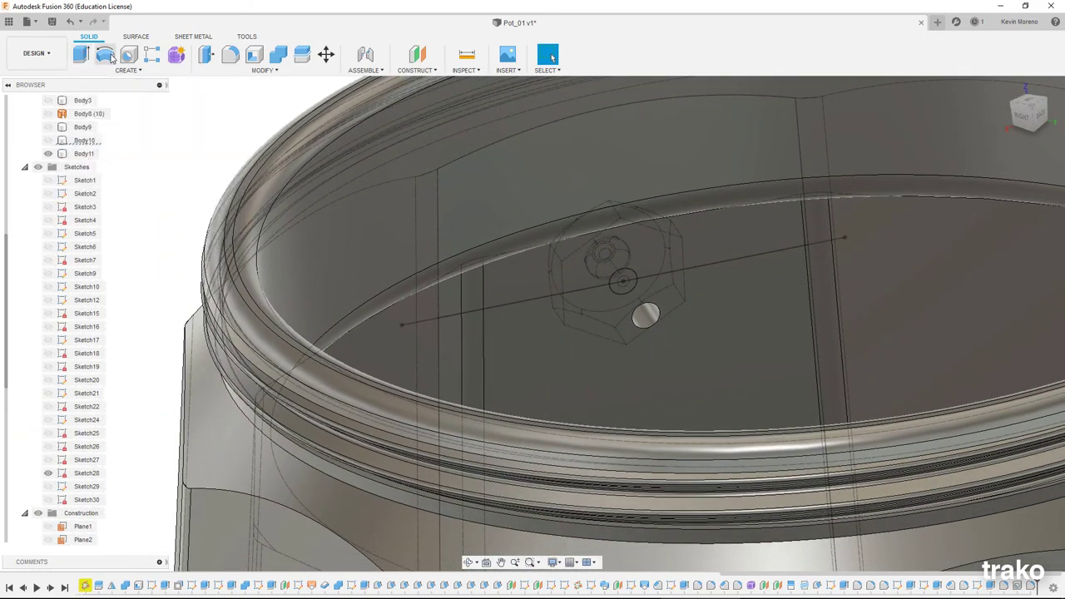
pyautogui.click(90, 53)
pyautogui.click(571, 333)
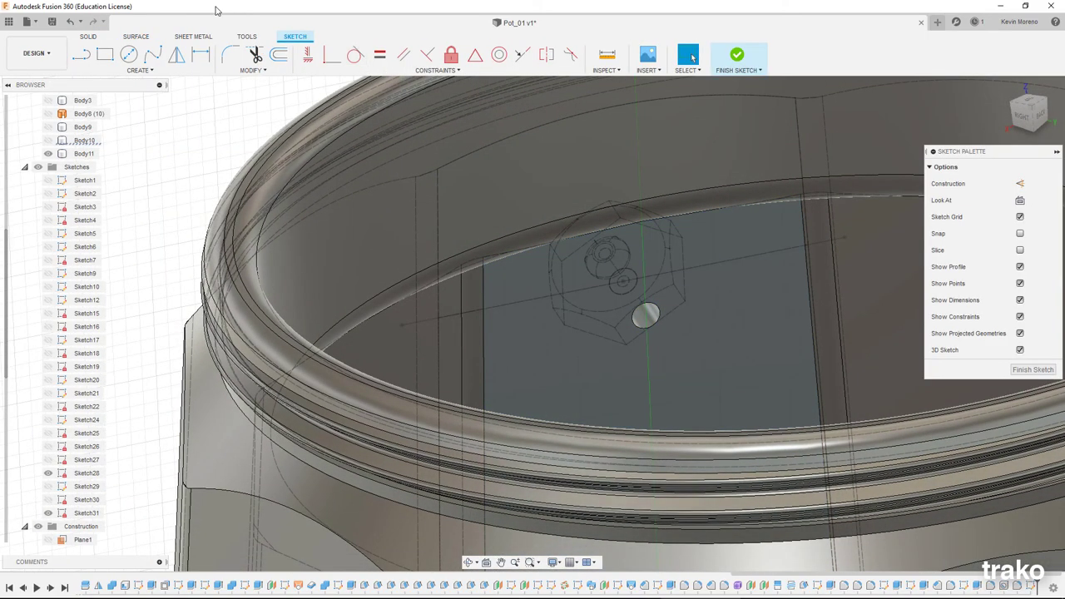
pyautogui.press('c')
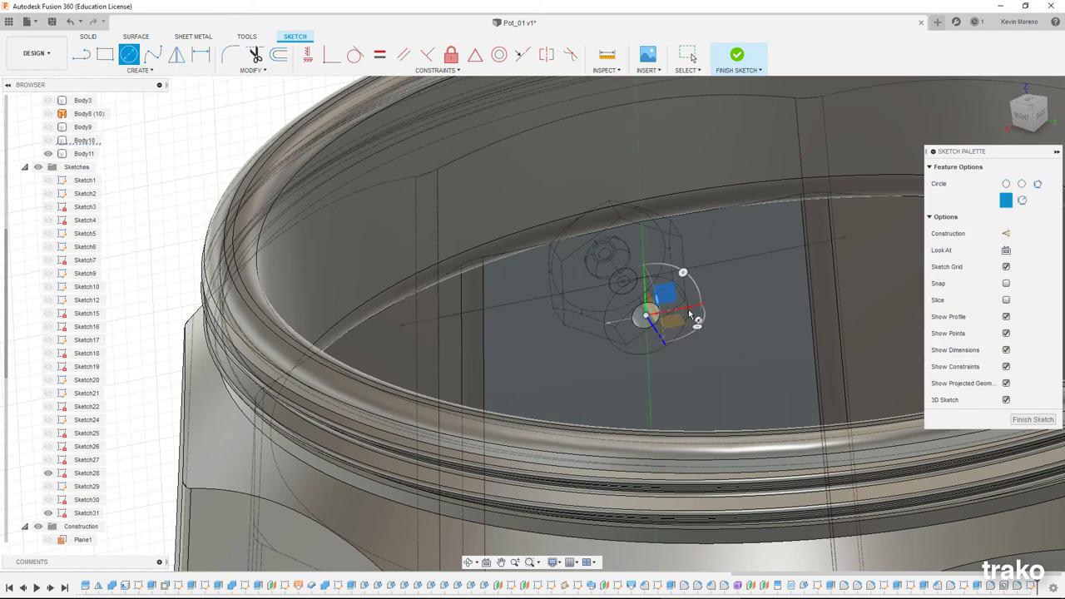
pyautogui.click(691, 314)
pyautogui.press('e')
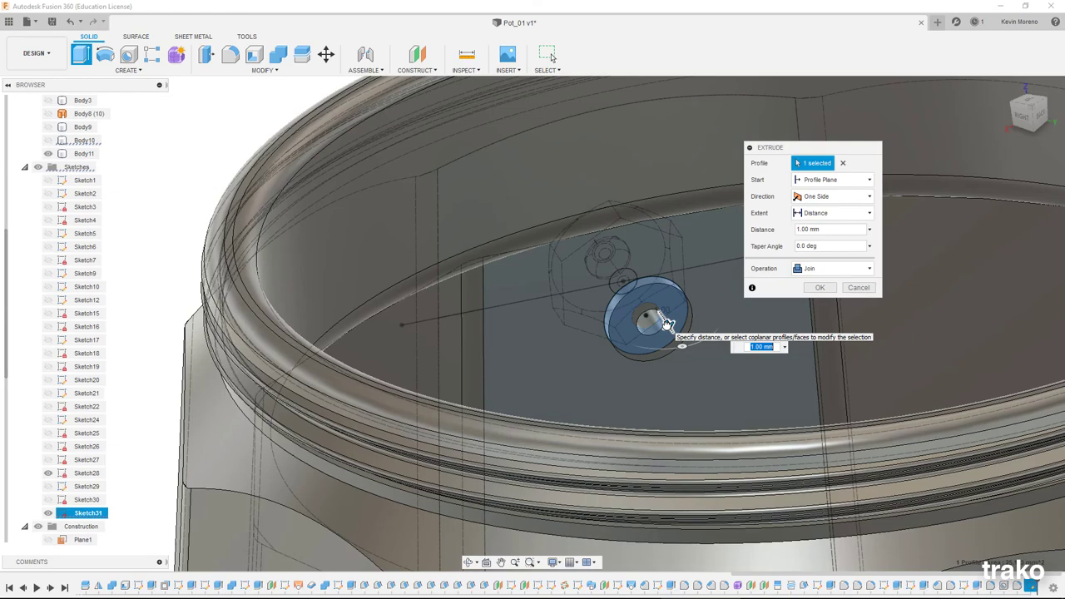
pyautogui.press('Return')
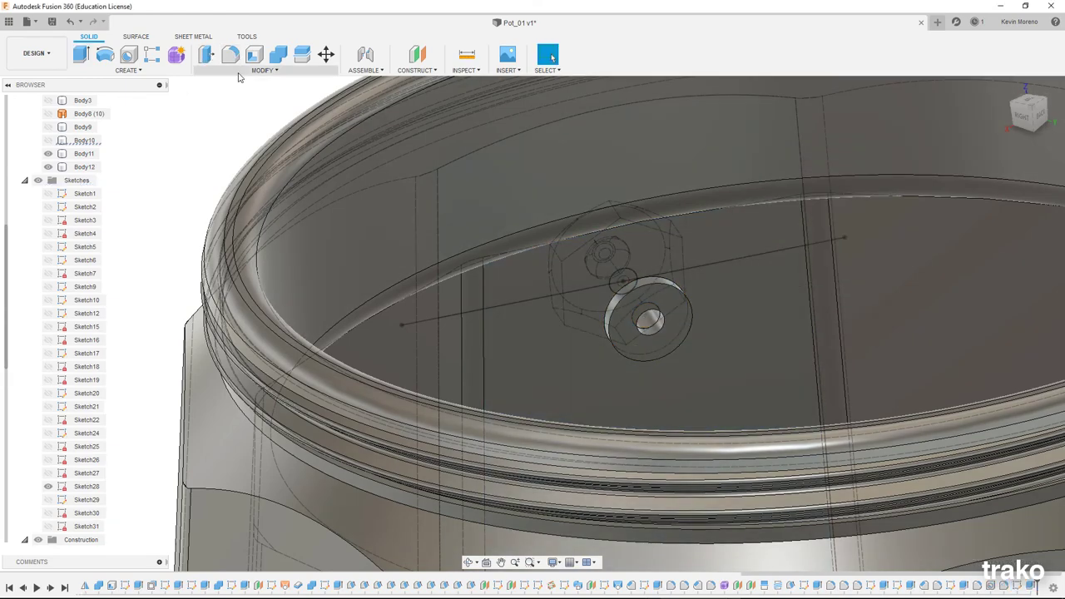
# Step: Chamfer the disc's outer edge 0.25 mm
pyautogui.click(240, 72)
pyautogui.click(250, 121)
pyautogui.moveTo(680, 293); pyautogui.dragTo(691, 291)
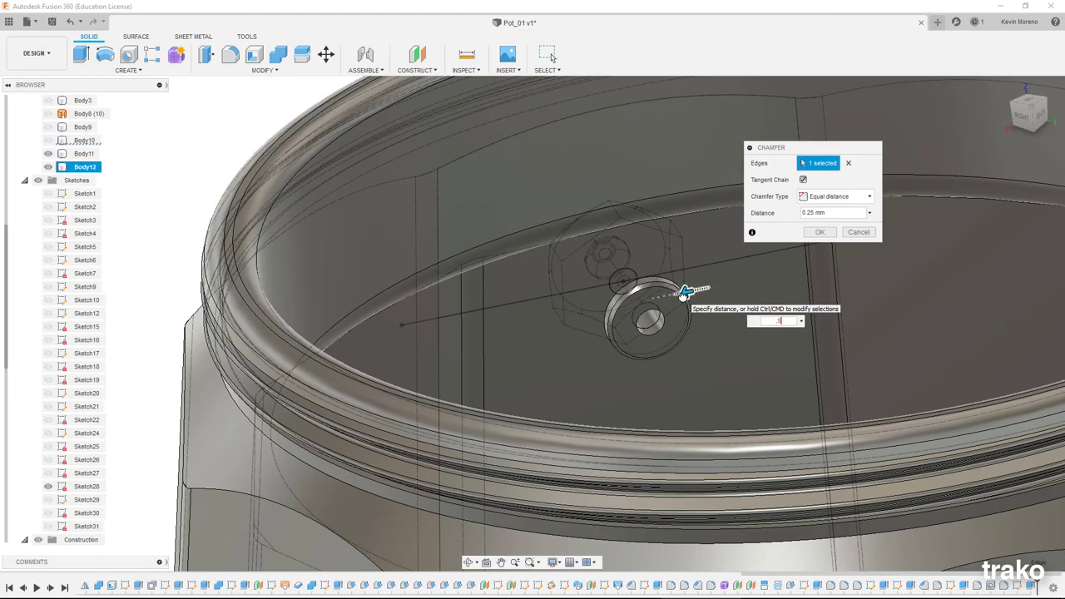
pyautogui.click(821, 233)
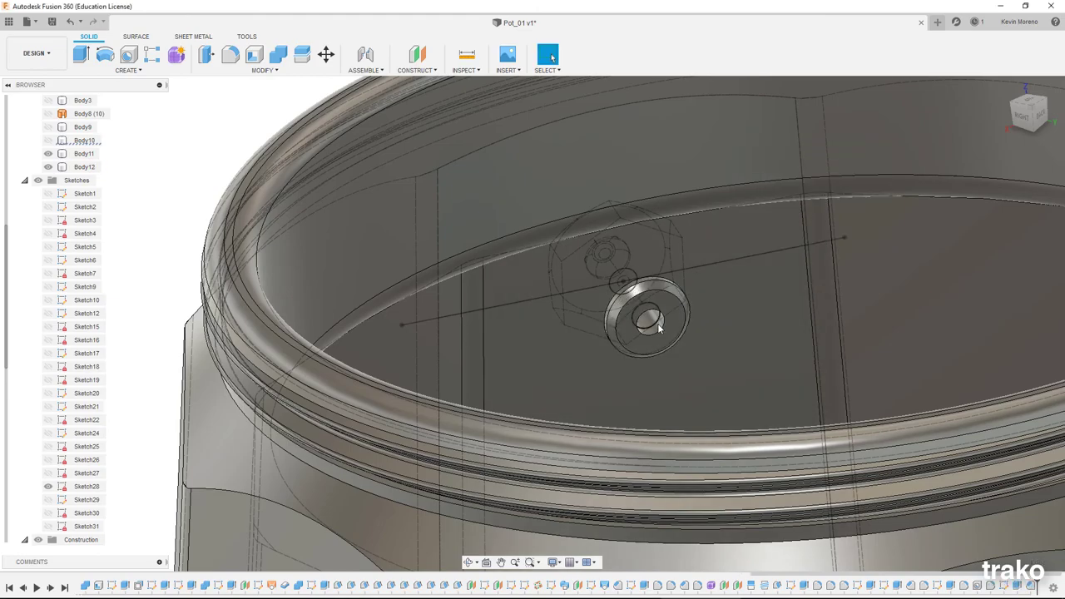
pyautogui.scroll(2, 659, 333)
pyautogui.scroll(2, 641, 354)
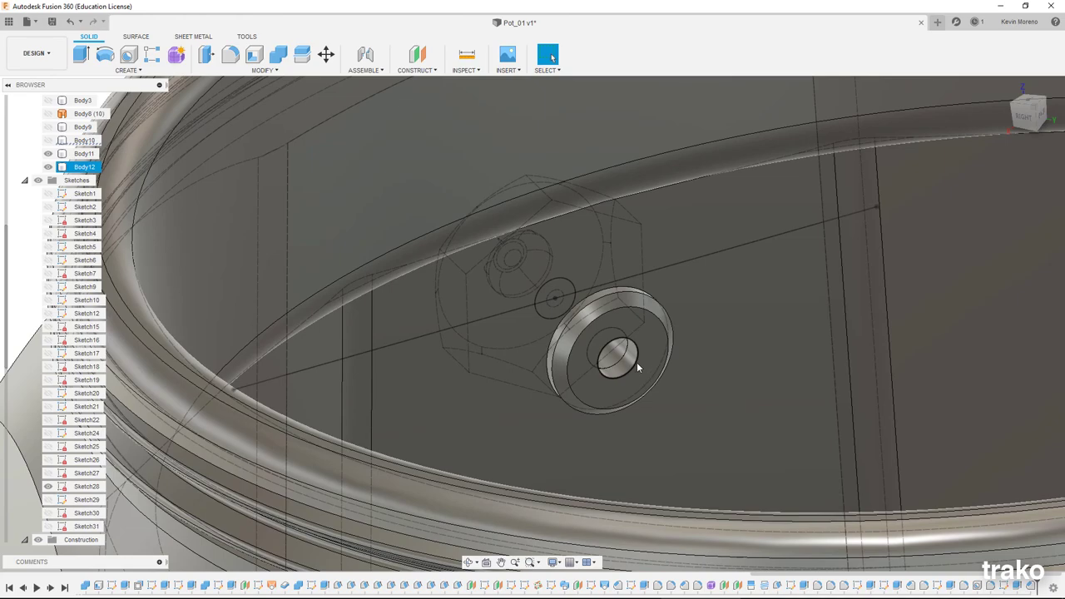
# Step: Fill the disc's centre hole and add a 0.85 mm, 12 mm-deep hole through it
pyautogui.click(637, 367)
pyautogui.press('e')
pyautogui.press('Return')
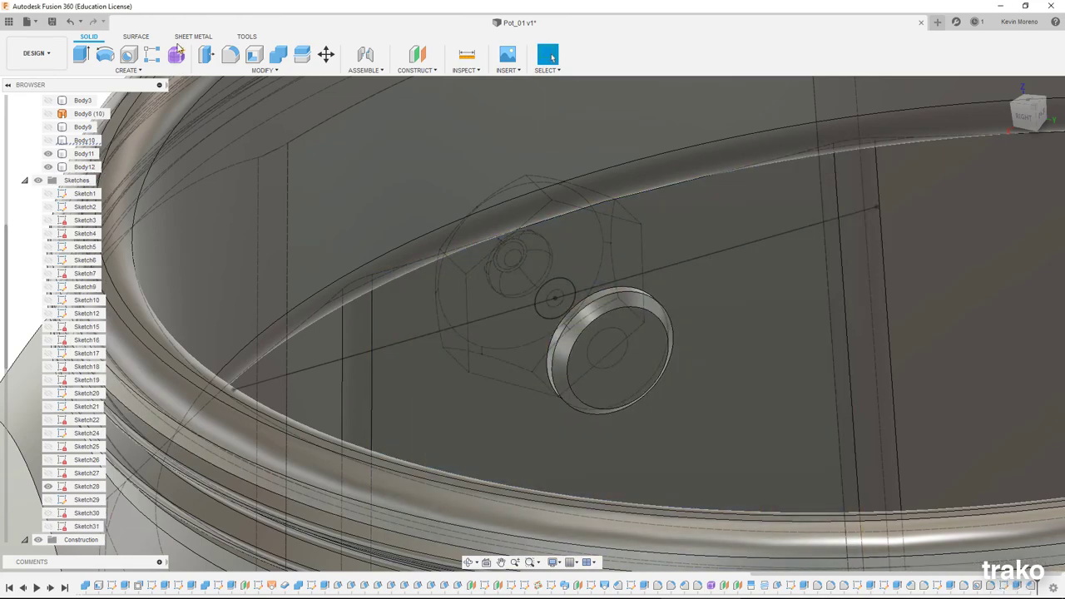
pyautogui.press('h')
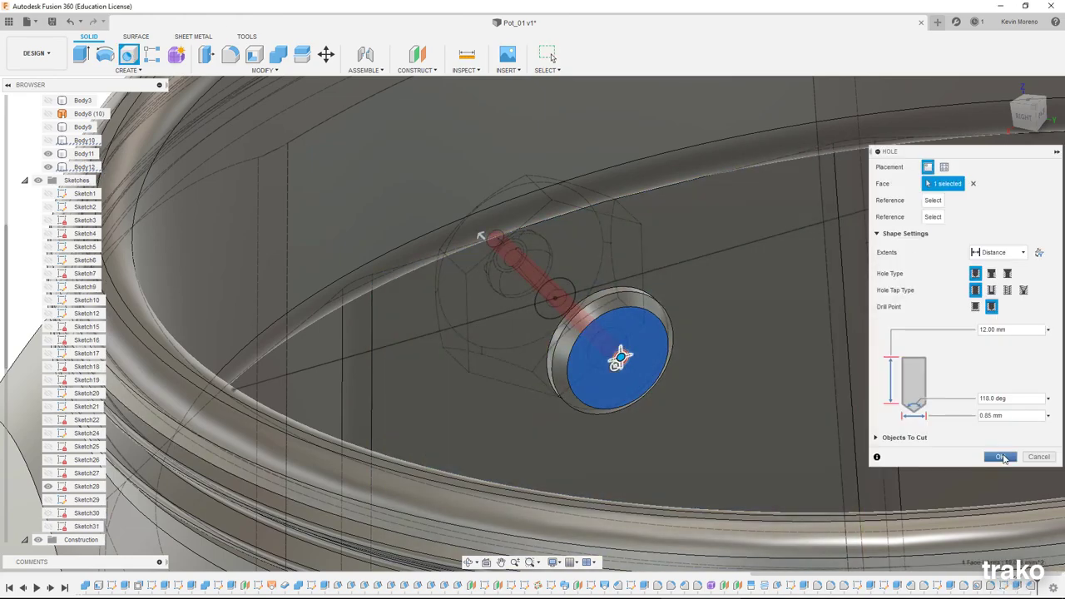
pyautogui.click(1001, 457)
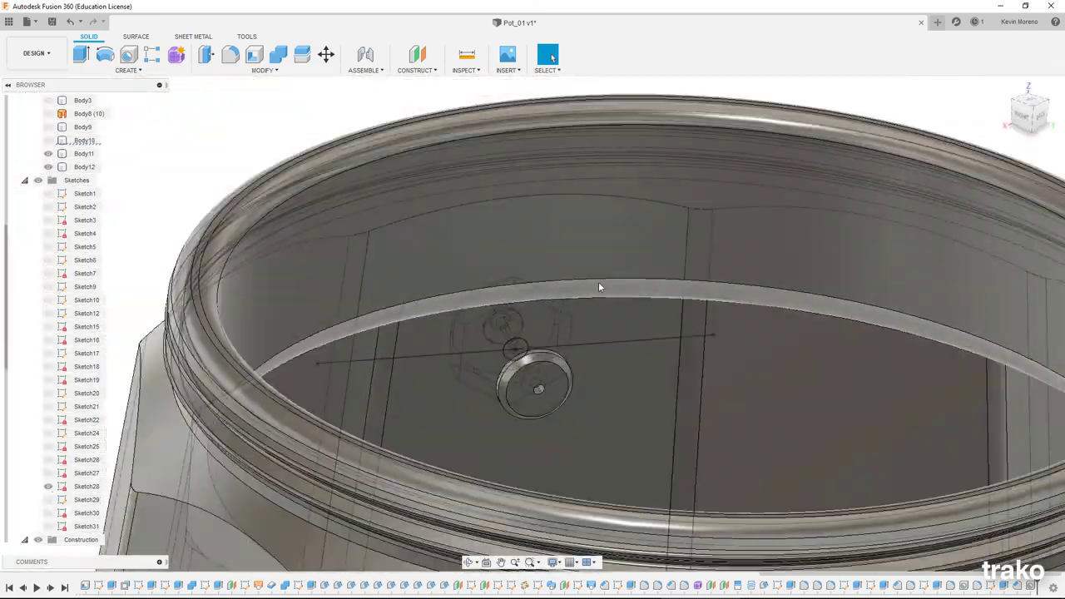
# Step: Apply Brass, Soft Yellow to the nut Body11 and disc Body12
pyautogui.click(83, 154)
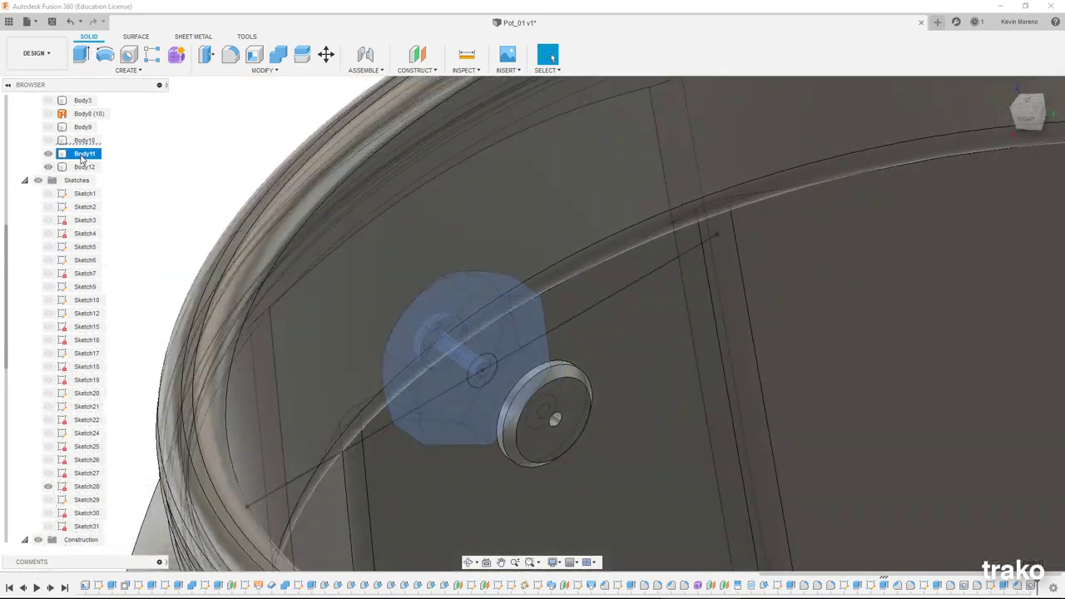
pyautogui.keyDown('ctrl'); pyautogui.click(84, 167); pyautogui.keyUp('ctrl')
pyautogui.click(118, 244)
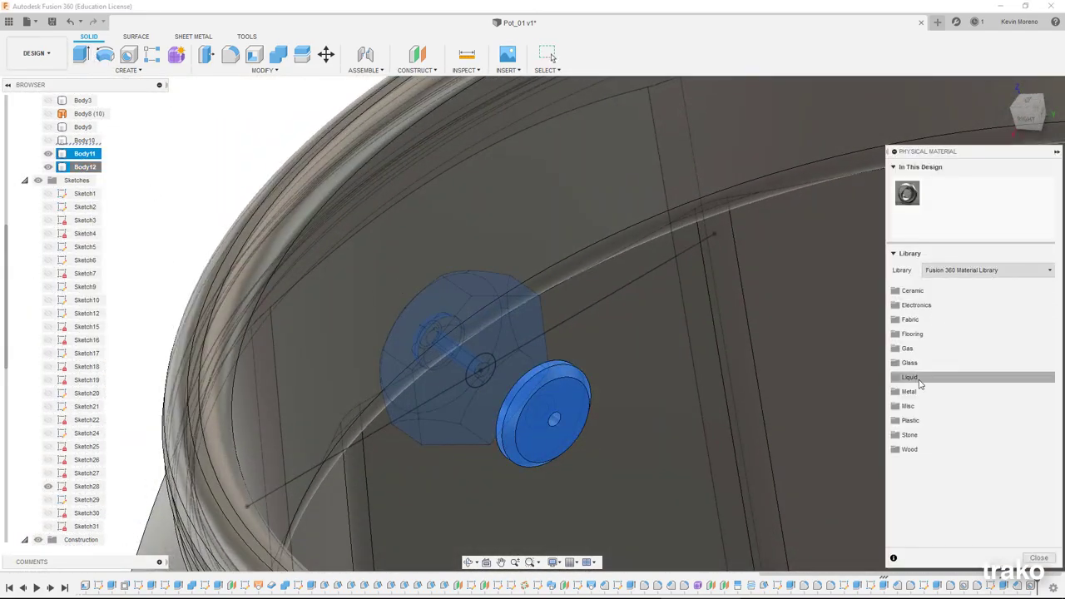
pyautogui.scroll(-5, 1006, 404)
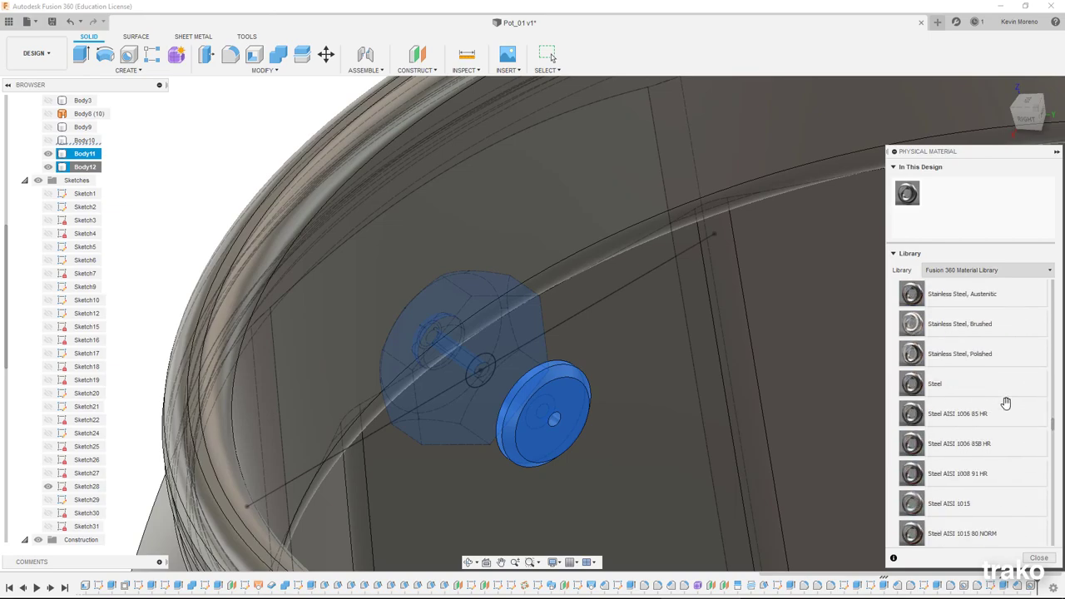
pyautogui.scroll(-5, 1006, 402)
pyautogui.scroll(-5, 990, 412)
pyautogui.scroll(-3, 972, 418)
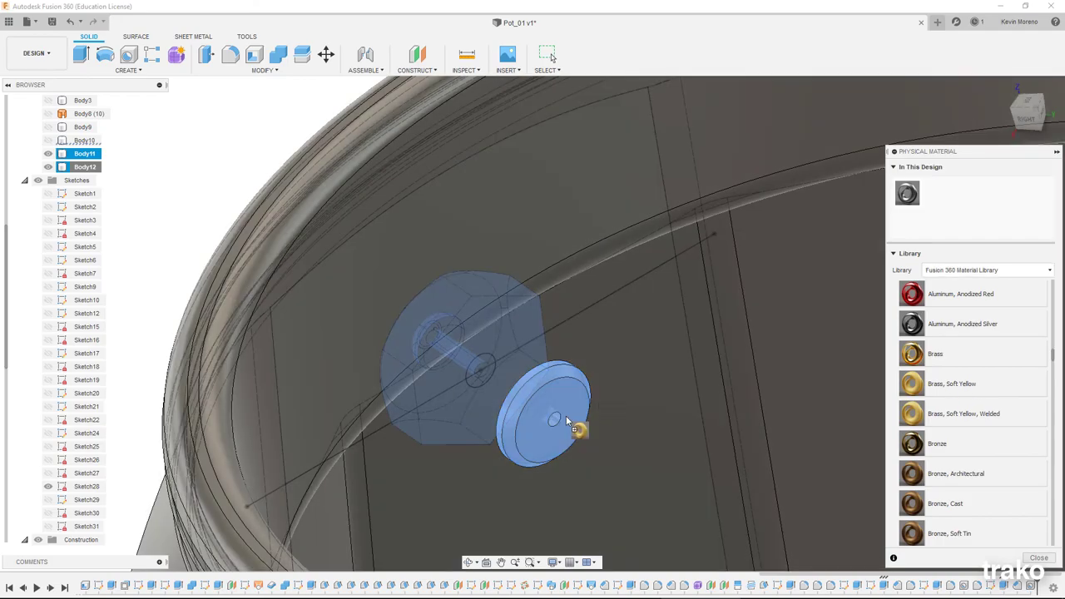
pyautogui.moveTo(970, 384); pyautogui.dragTo(577, 416)
pyautogui.keyDown('shift'); pyautogui.moveTo(578, 416); pyautogui.dragTo(350, 316, button='middle'); pyautogui.keyUp('shift')
pyautogui.press('Escape')
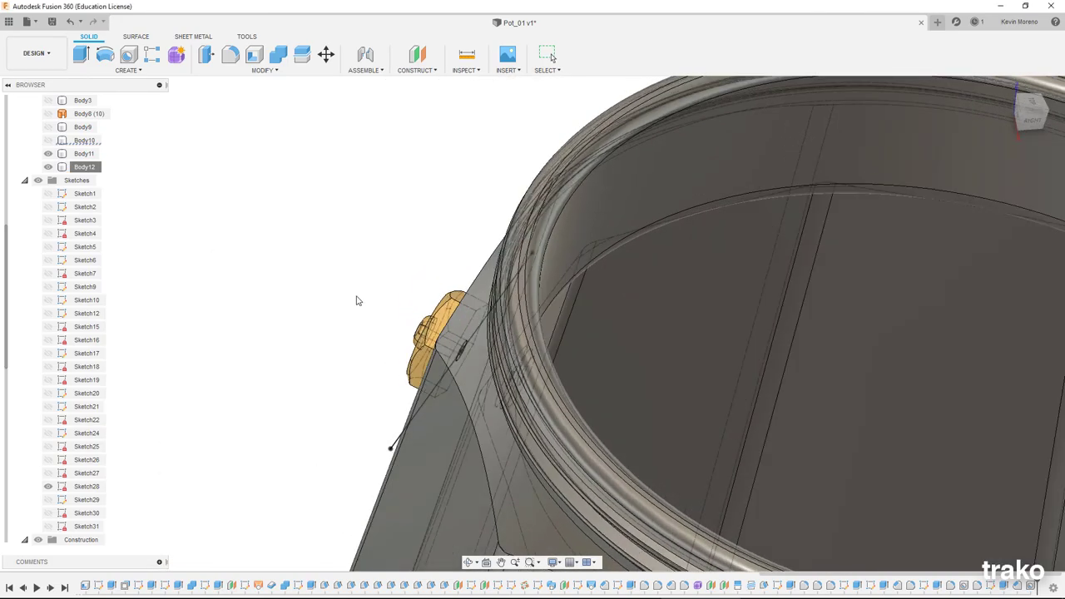
pyautogui.press('F6')
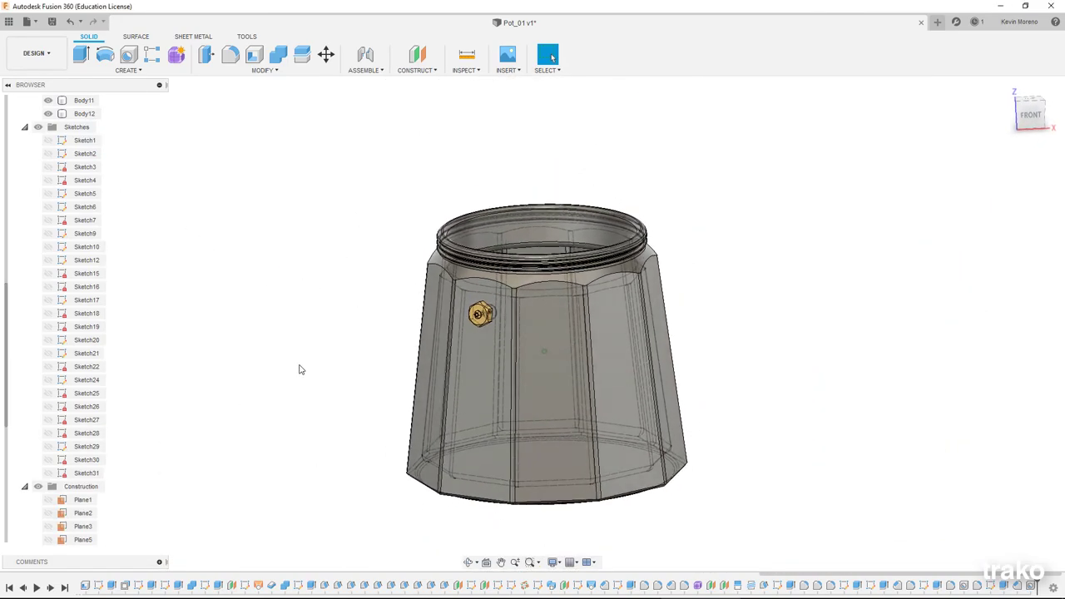
# Step: Apply a stainless steel material to the pot body Body1
pyautogui.click(25, 127)
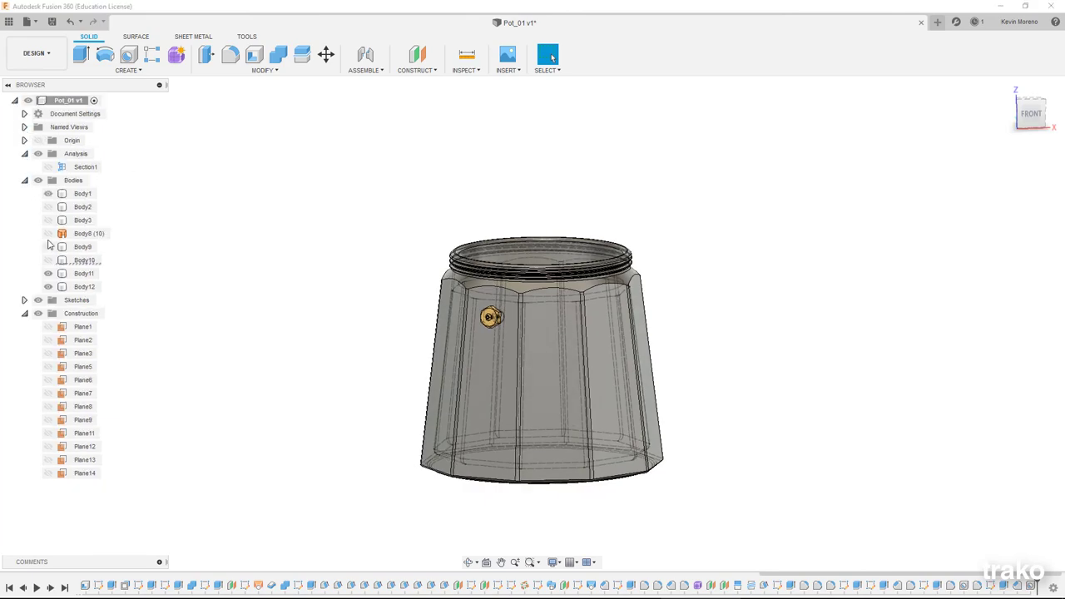
pyautogui.press('Escape')
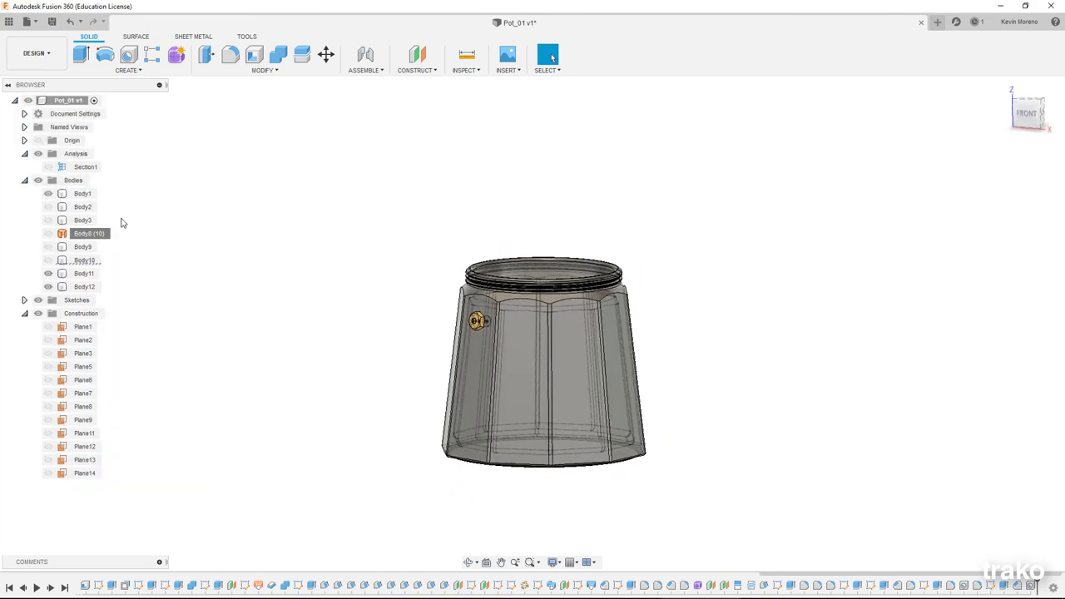
pyautogui.rightClick(84, 193)
pyautogui.click(120, 257)
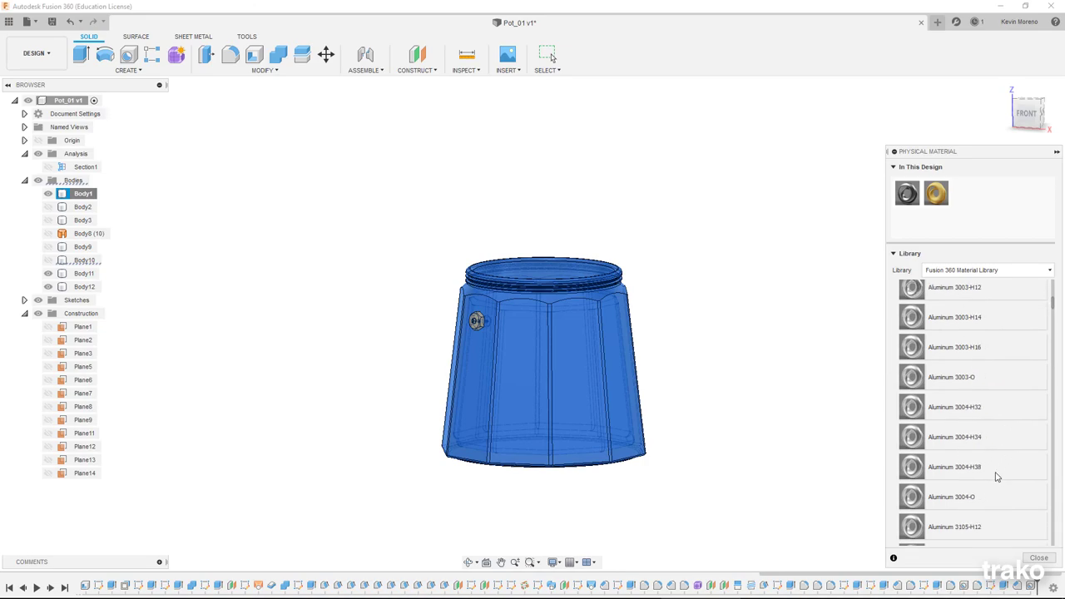
pyautogui.scroll(-5, 997, 476)
pyautogui.scroll(-5, 997, 444)
pyautogui.scroll(-5, 1004, 455)
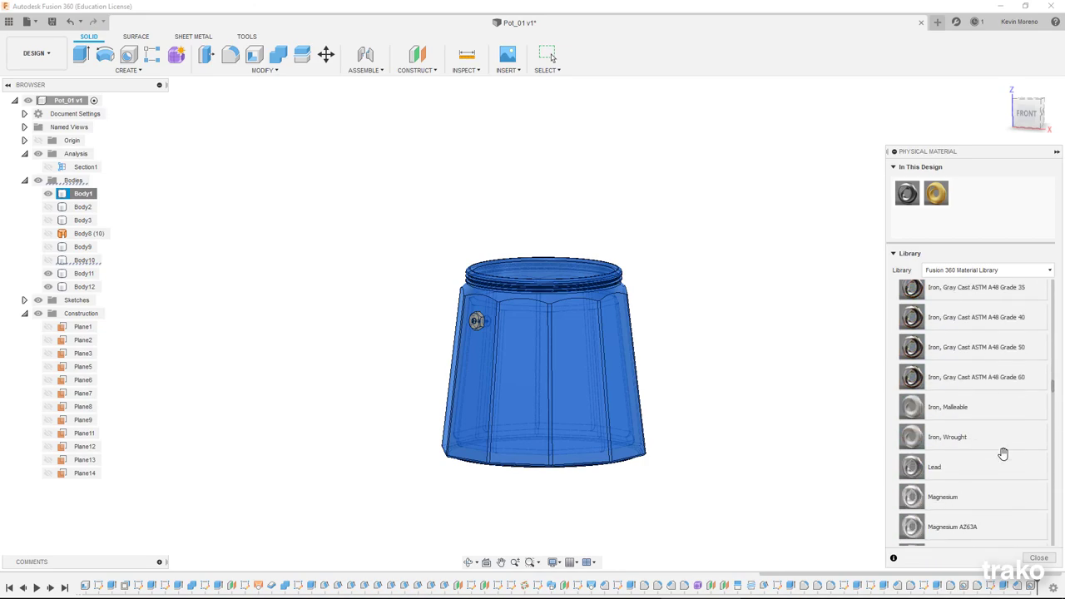
pyautogui.scroll(-5, 1002, 446)
pyautogui.click(713, 391)
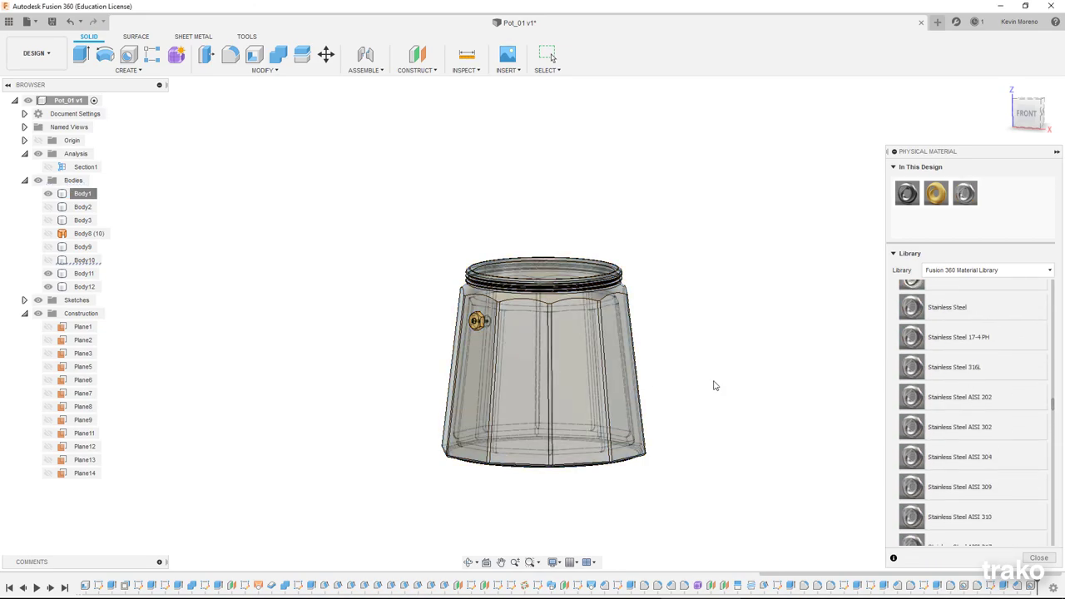
# Step: Give Body2 stainless steel, show Body9 and Body10, then switch to the Render workspace
pyautogui.click(47, 206)
pyautogui.moveTo(954, 367); pyautogui.dragTo(518, 169)
pyautogui.click(48, 261)
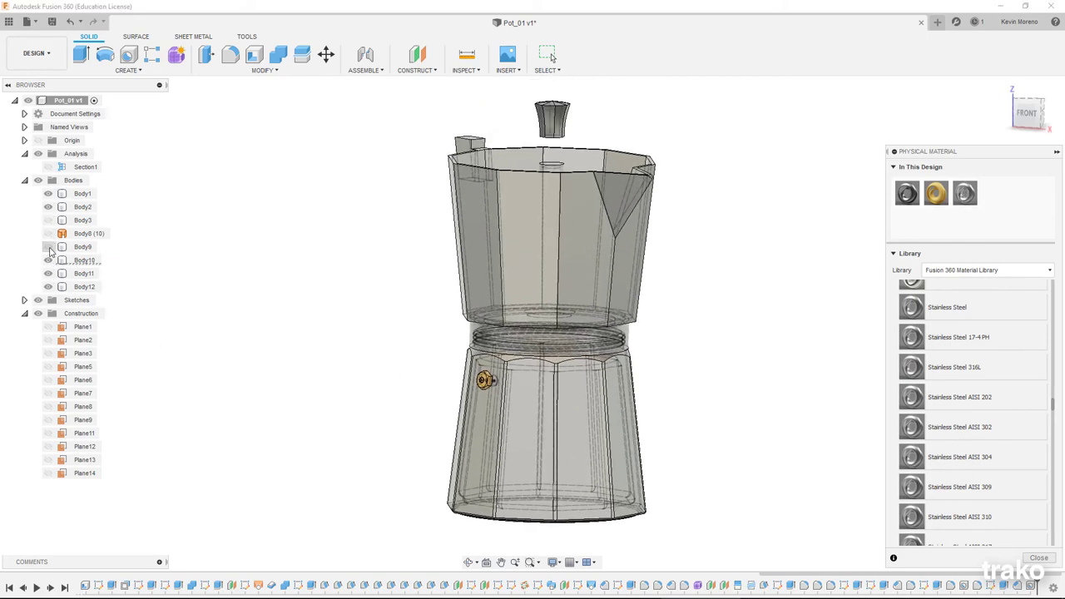
pyautogui.click(48, 248)
pyautogui.scroll(-5, 921, 405)
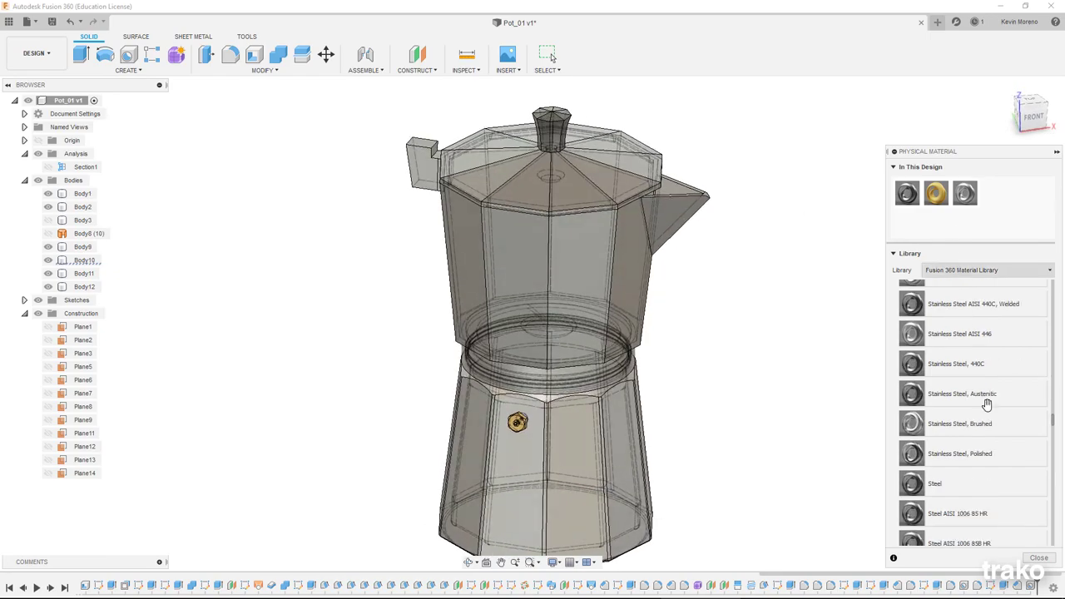
pyautogui.scroll(-3, 920, 467)
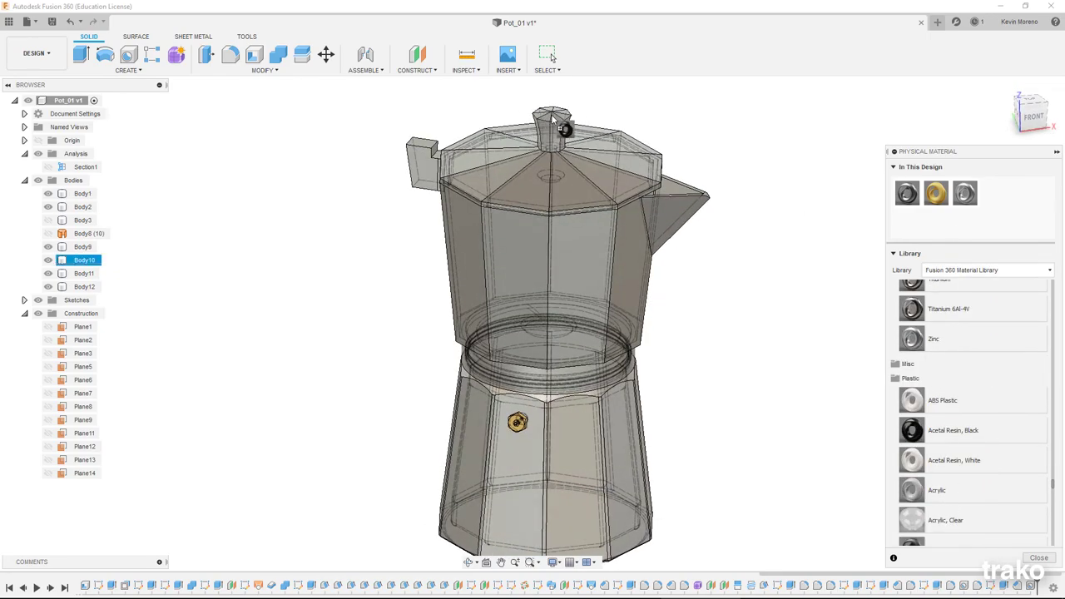
pyautogui.click(1039, 558)
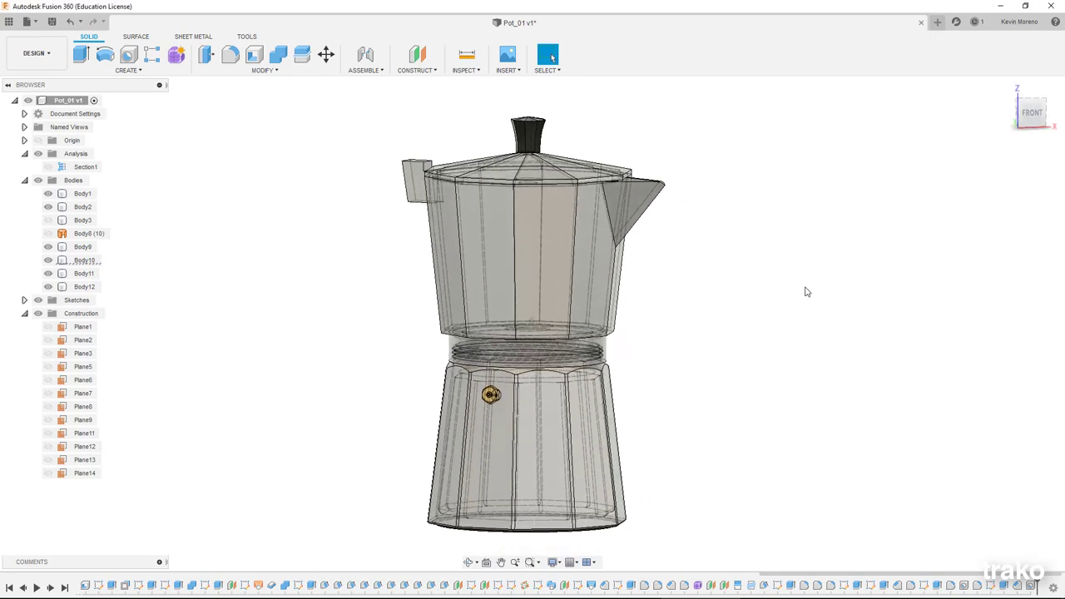
pyautogui.click(67, 52)
pyautogui.click(33, 108)
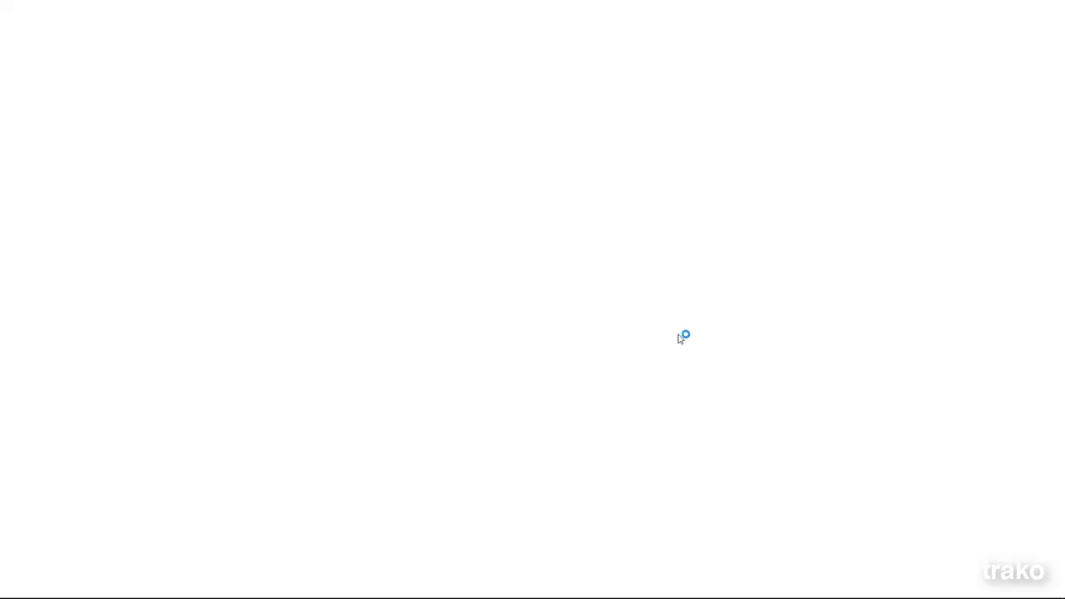
# Step: Split the collar face with the two planes and cut a thread into the collar ring
pyautogui.scroll(5, 783, 277)
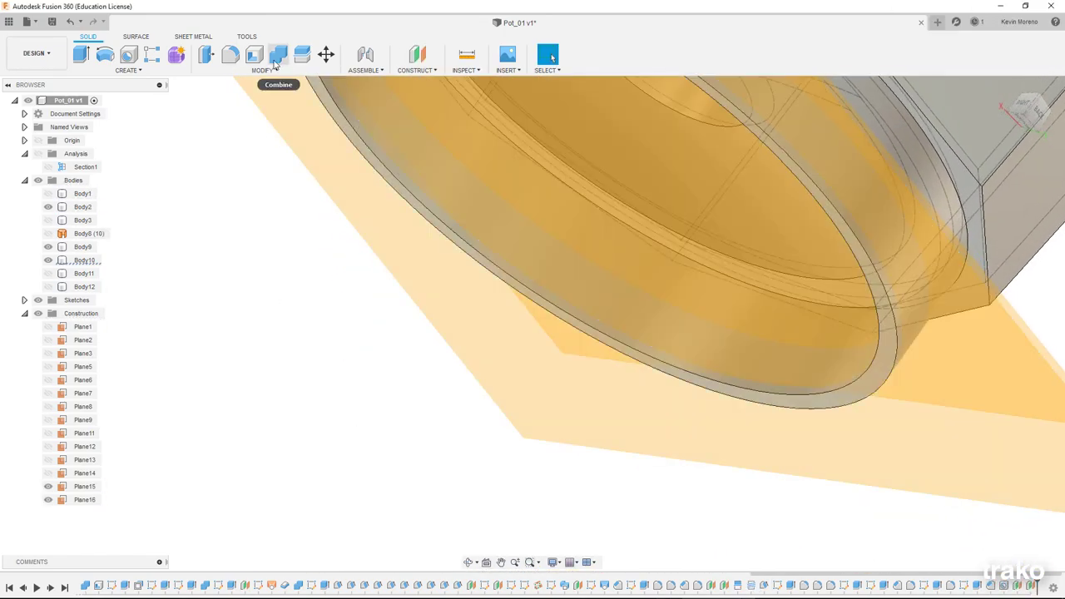
pyautogui.click(263, 70)
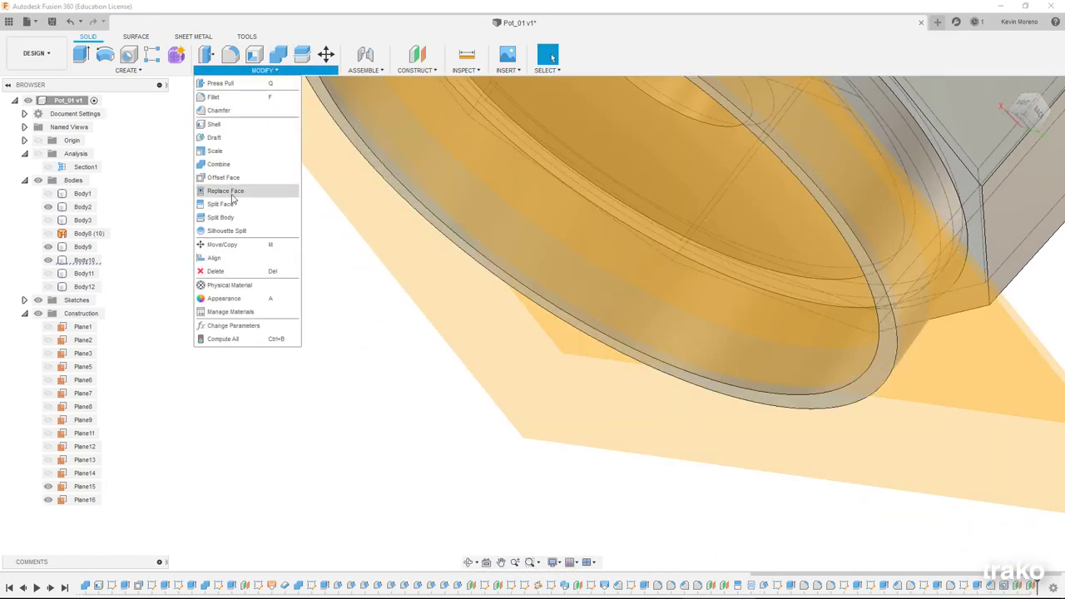
pyautogui.click(225, 204)
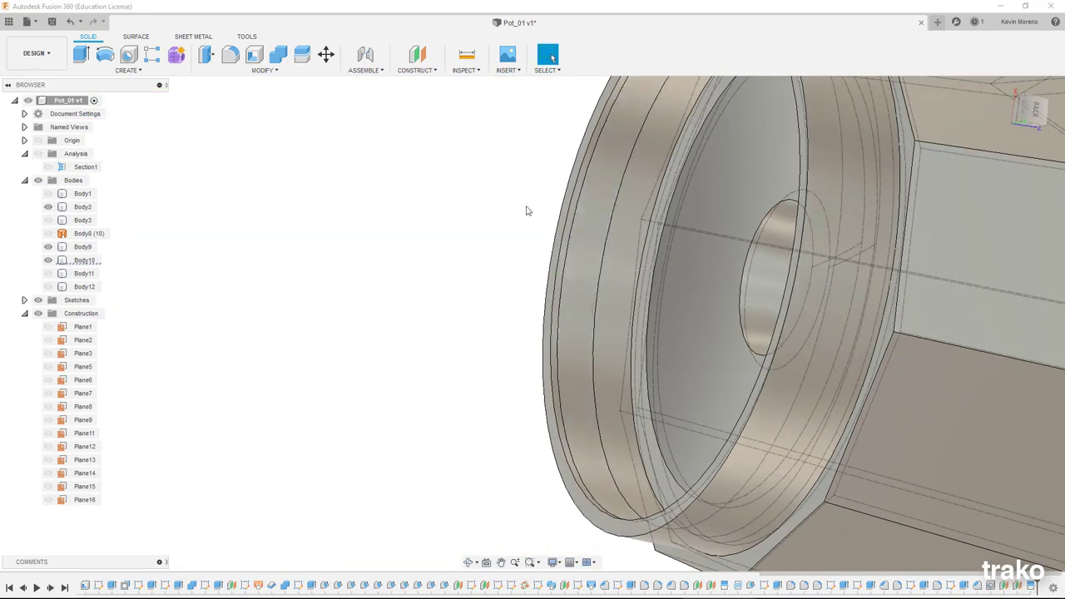
pyautogui.click(128, 70)
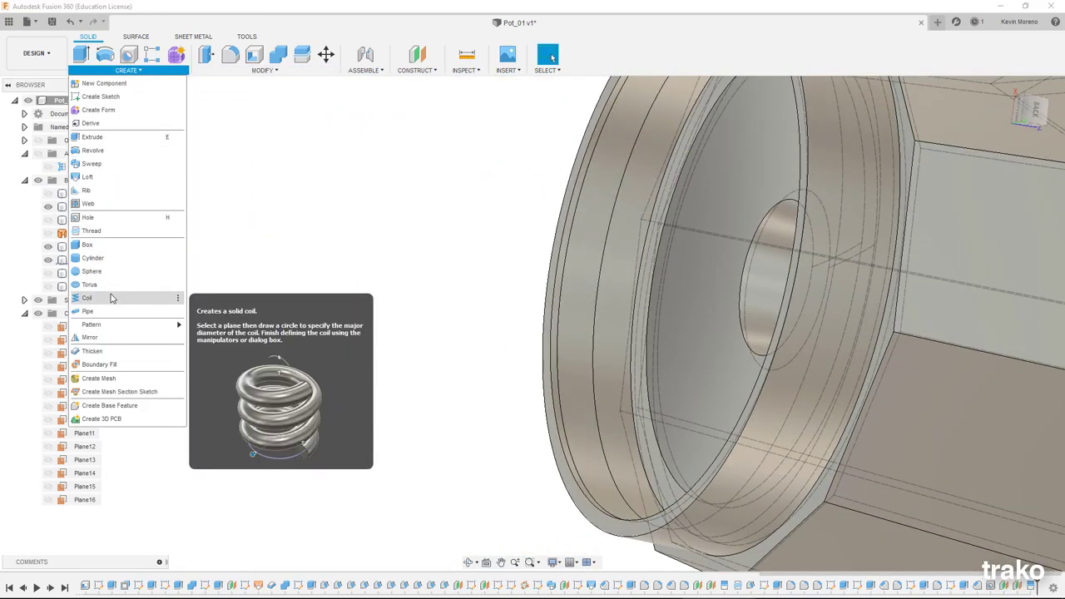
pyautogui.click(91, 231)
pyautogui.click(583, 314)
pyautogui.click(820, 317)
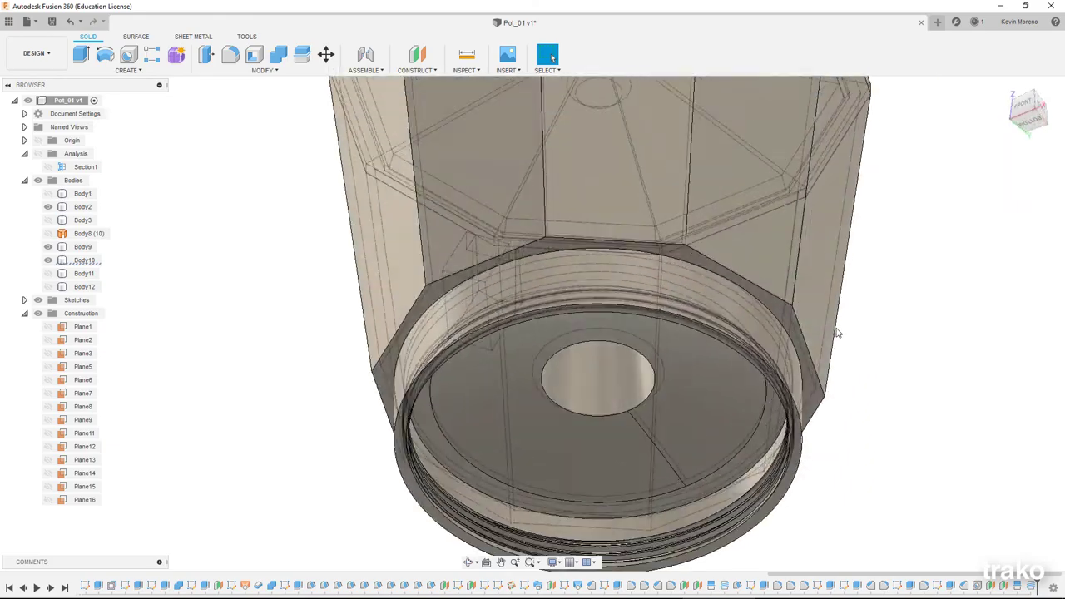
pyautogui.keyDown('shift'); pyautogui.moveTo(838, 333); pyautogui.dragTo(760, 283, button='middle'); pyautogui.keyUp('shift')
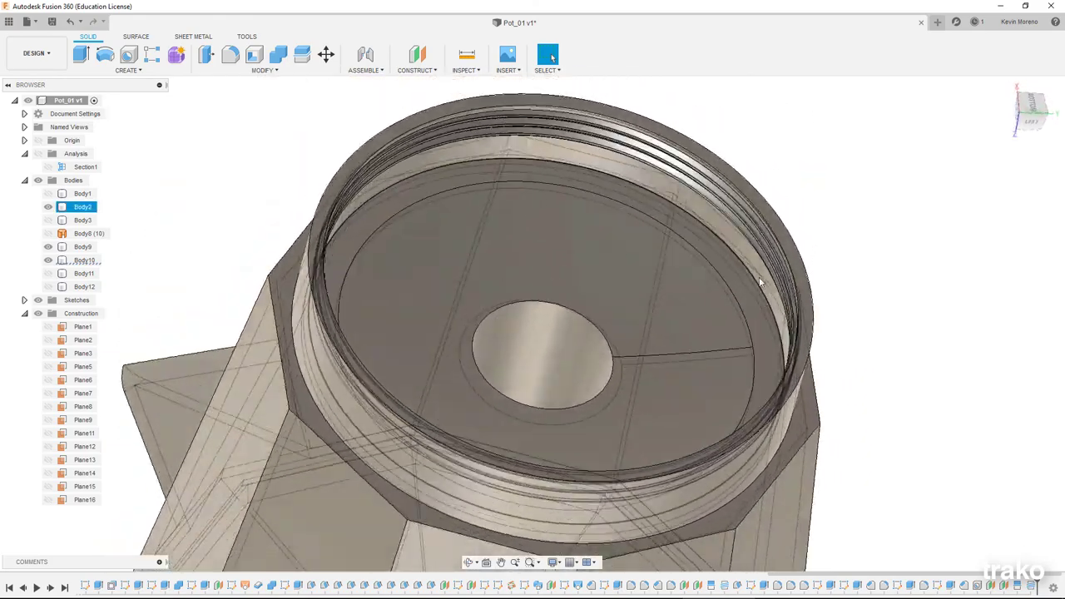
# Step: Change the display style to Shaded, then to Shaded with edges
pyautogui.click(554, 562)
pyautogui.click(724, 464)
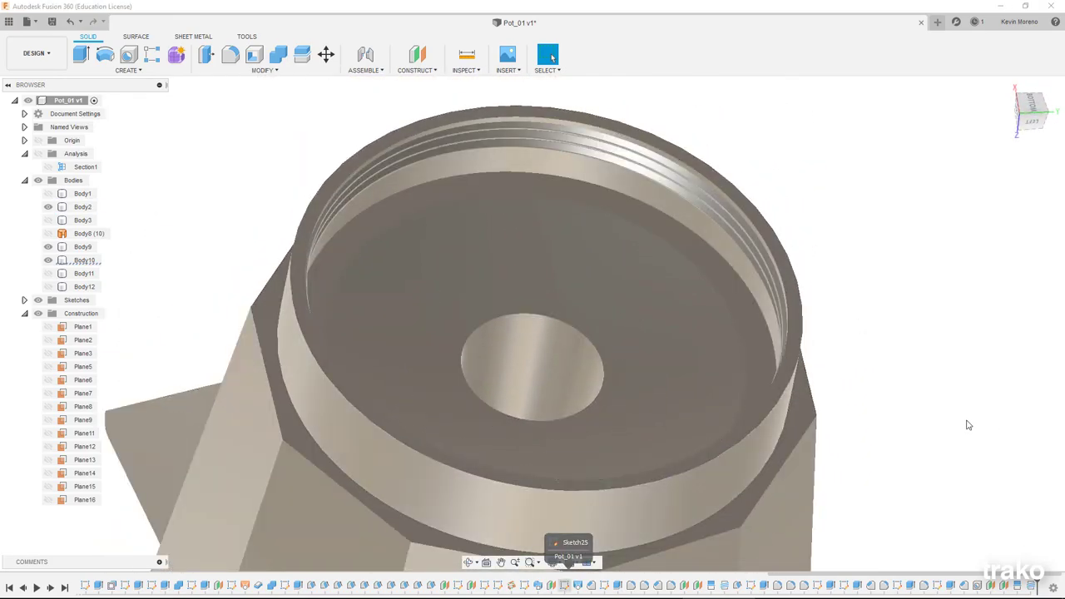
pyautogui.click(553, 563)
pyautogui.click(736, 474)
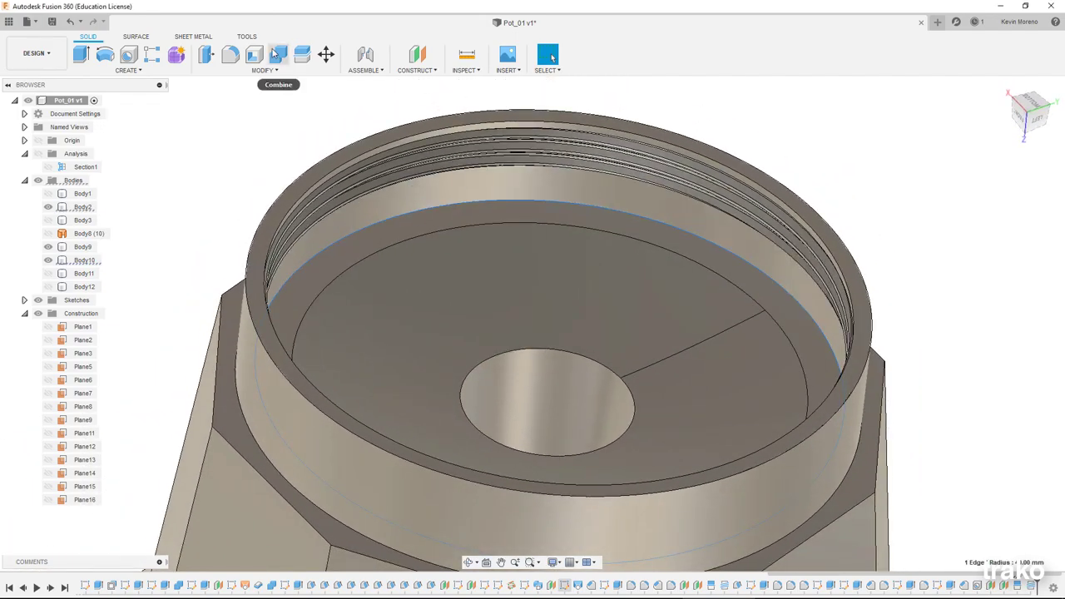
# Step: Fillet the collar's inner rim edge
pyautogui.press('f')
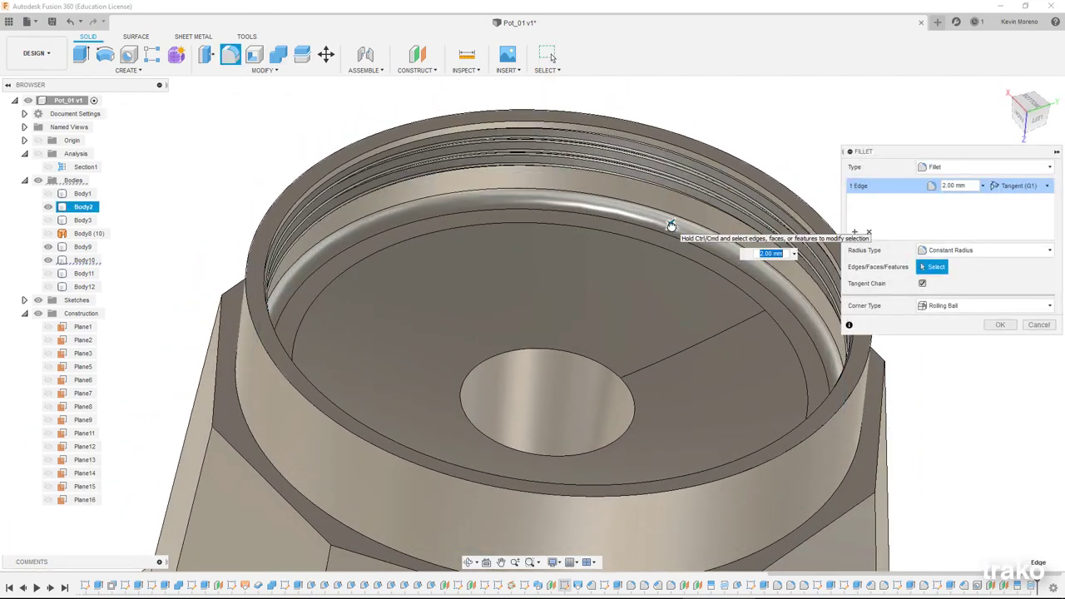
pyautogui.moveTo(672, 226)
pyautogui.keyDown('shift'); pyautogui.mouseDown(button='middle')
pyautogui.moveTo(769, 333)
pyautogui.moveTo(756, 178)
pyautogui.moveTo(571, 186)
pyautogui.moveTo(700, 243)
pyautogui.moveTo(485, 388)
pyautogui.moveTo(450, 389)
pyautogui.moveTo(462, 307)
pyautogui.mouseUp(button='middle'); pyautogui.keyUp('shift')
pyautogui.press('Return')
# Step: Fillet the central hole edge and the cone's base edge together
pyautogui.click(445, 389)
pyautogui.press('f')
pyautogui.write('7.5')
pyautogui.click(351, 393)
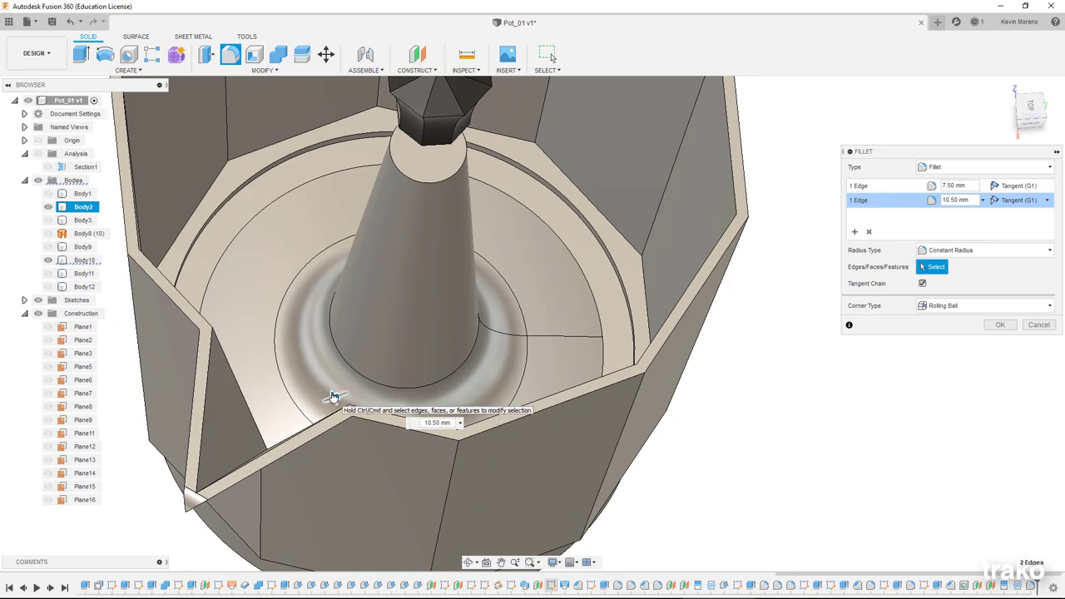
pyautogui.write('24')
pyautogui.moveTo(333, 396)
pyautogui.keyDown('shift'); pyautogui.mouseDown(button='middle')
pyautogui.moveTo(316, 374)
pyautogui.moveTo(300, 374)
pyautogui.moveTo(333, 439)
pyautogui.moveTo(347, 347)
pyautogui.mouseUp(button='middle'); pyautogui.keyUp('shift')
pyautogui.write('15.510')
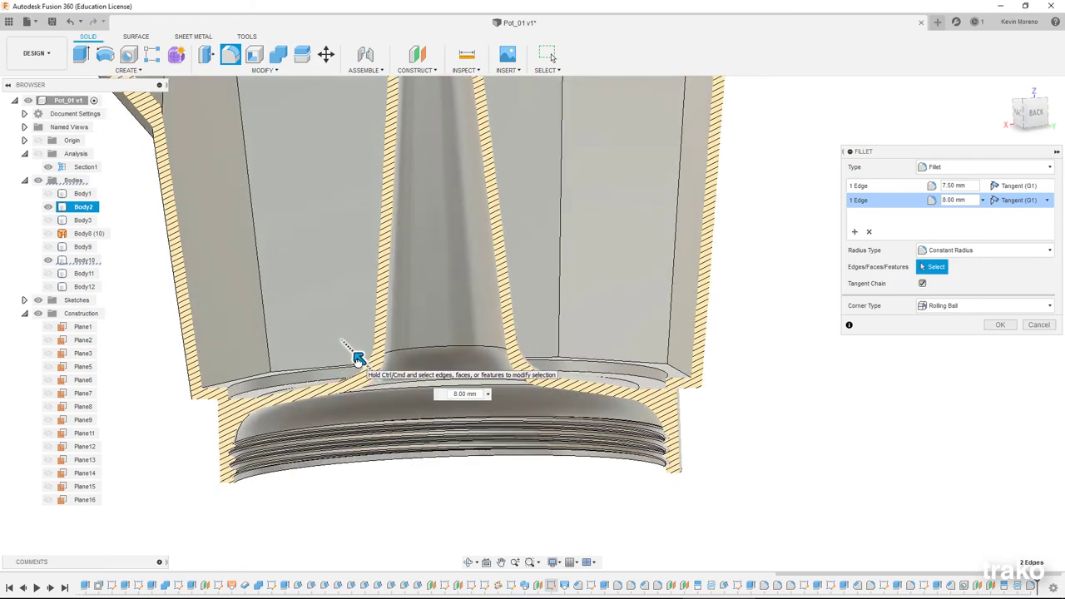
# Step: Set the first edge's fillet radius to 8.50 mm and apply the cone-to-floor fillets
pyautogui.click(869, 189)
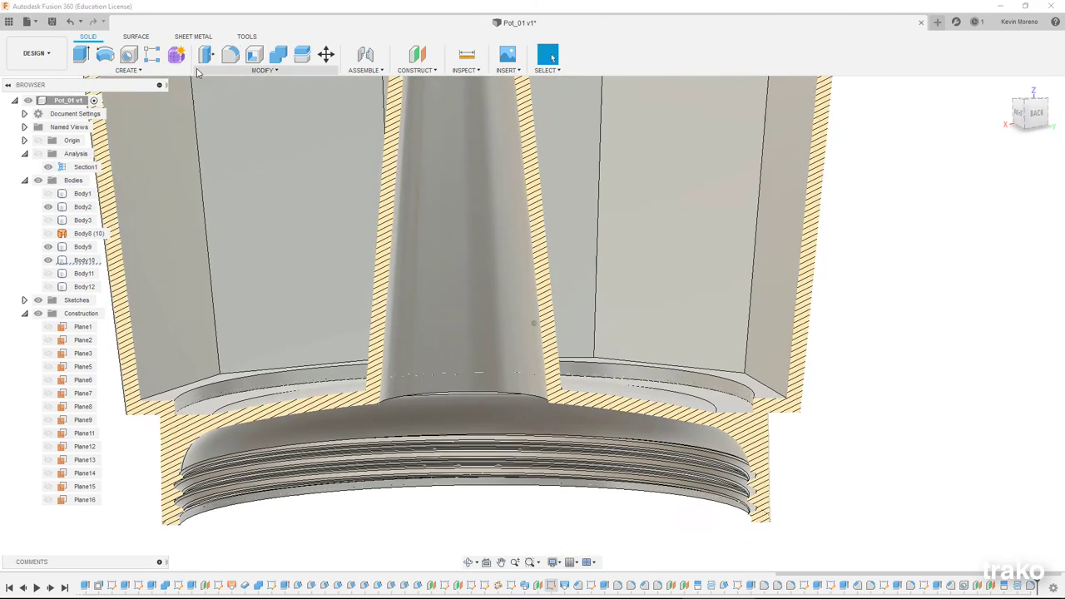
pyautogui.moveTo(356, 352)
pyautogui.keyDown('shift'); pyautogui.mouseDown(button='middle')
pyautogui.moveTo(354, 411)
pyautogui.moveTo(467, 401)
pyautogui.mouseUp(button='middle'); pyautogui.keyUp('shift')
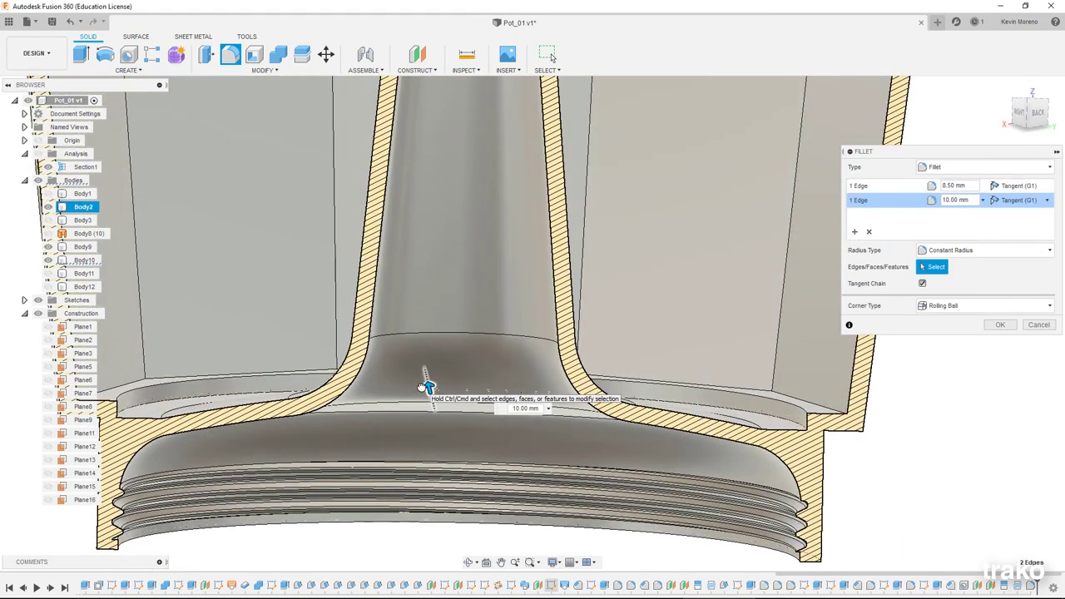
pyautogui.scroll(-3, 445, 340)
pyautogui.scroll(-2, 447, 350)
pyautogui.press('Return')
pyautogui.moveTo(447, 350)
pyautogui.keyDown('shift'); pyautogui.mouseDown(button='middle')
pyautogui.moveTo(658, 372)
pyautogui.moveTo(648, 305)
pyautogui.moveTo(485, 297)
pyautogui.mouseUp(button='middle'); pyautogui.keyUp('shift')
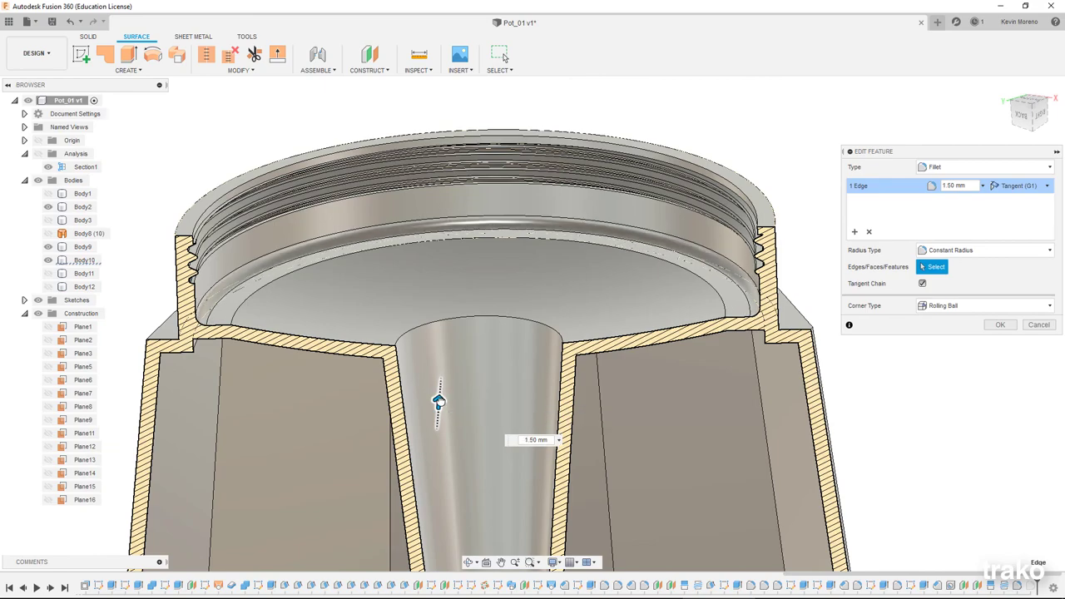
pyautogui.click(1001, 325)
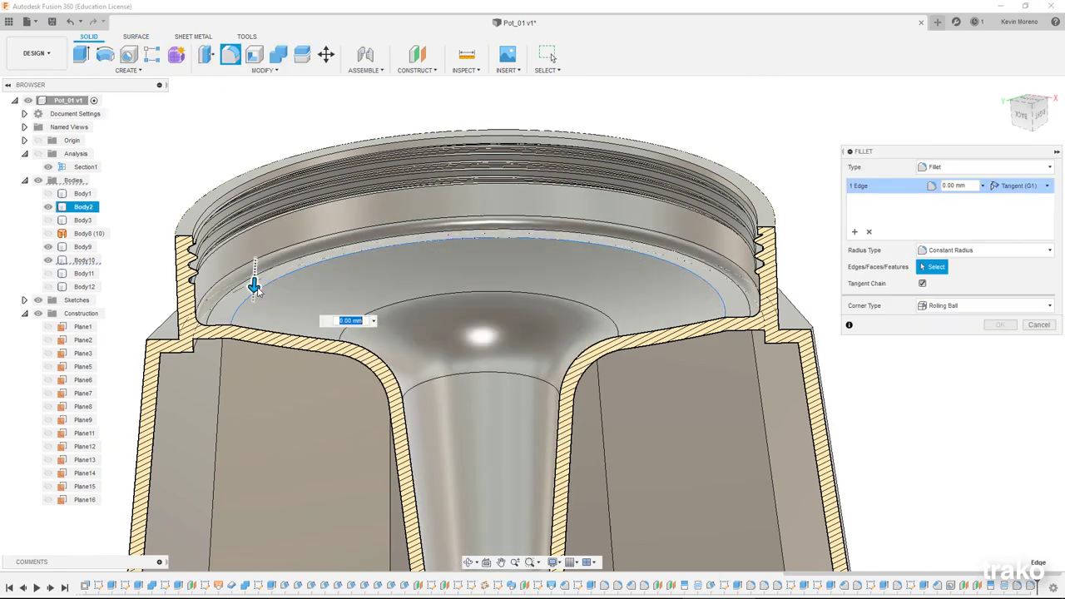
# Step: Sketch a circle centred on the pot's axis on the pot floor and finish that sketch
pyautogui.click(79, 57)
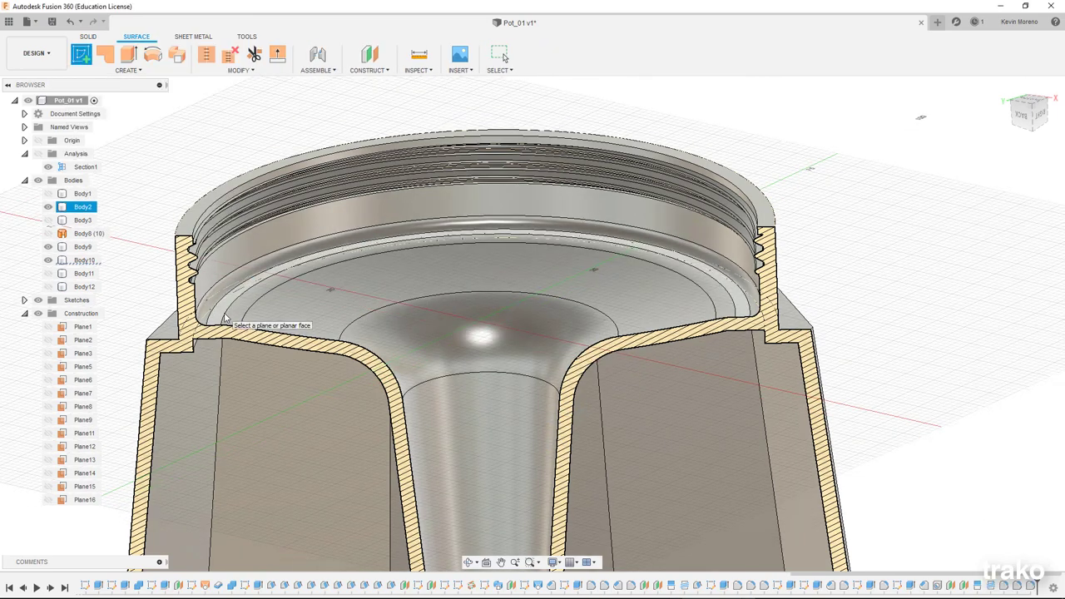
pyautogui.click(384, 262)
pyautogui.press('c')
pyautogui.click(477, 320)
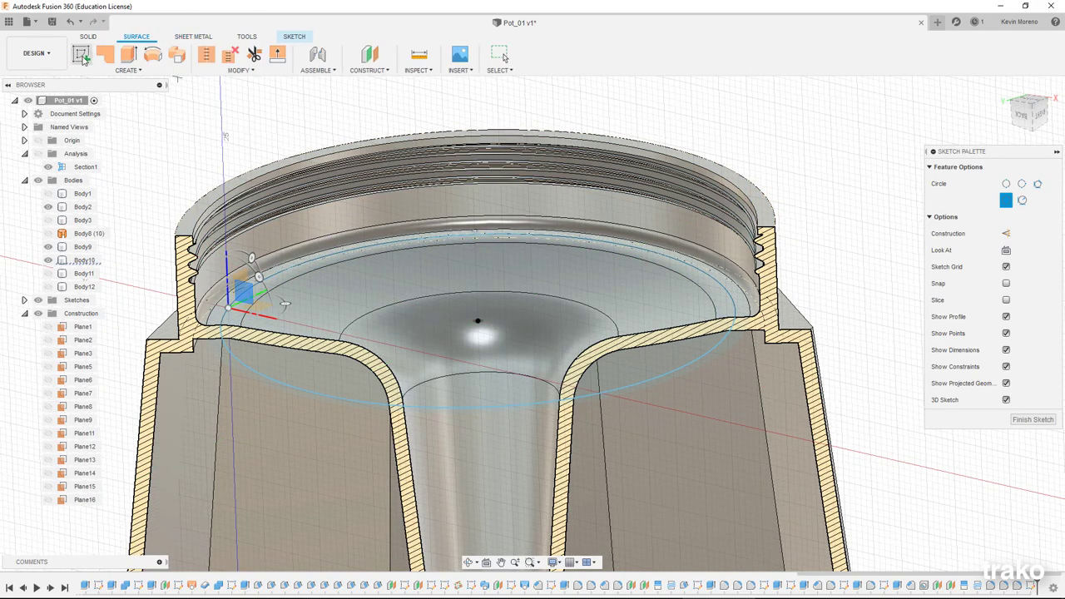
pyautogui.press('Escape')
pyautogui.moveTo(375, 289)
pyautogui.keyDown('shift'); pyautogui.mouseDown(button='middle')
pyautogui.moveTo(475, 281)
pyautogui.moveTo(478, 208)
pyautogui.mouseUp(button='middle'); pyautogui.keyUp('shift')
pyautogui.click(294, 36)
pyautogui.click(874, 53)
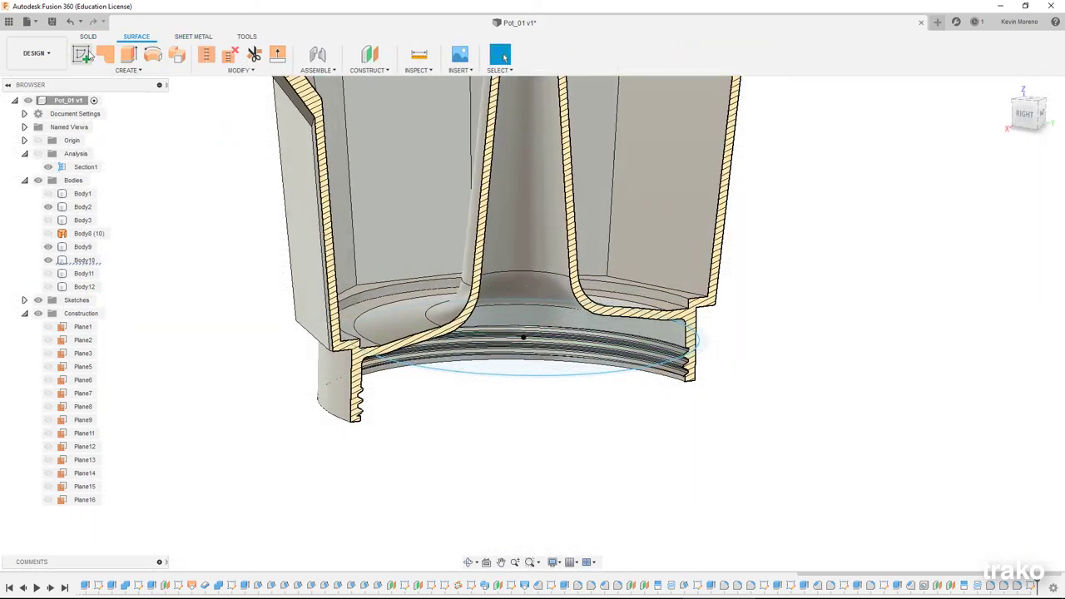
# Step: On the bottom flat face, sketch a line from the origin to the inner rim and finish it
pyautogui.click(82, 54)
pyautogui.click(547, 362)
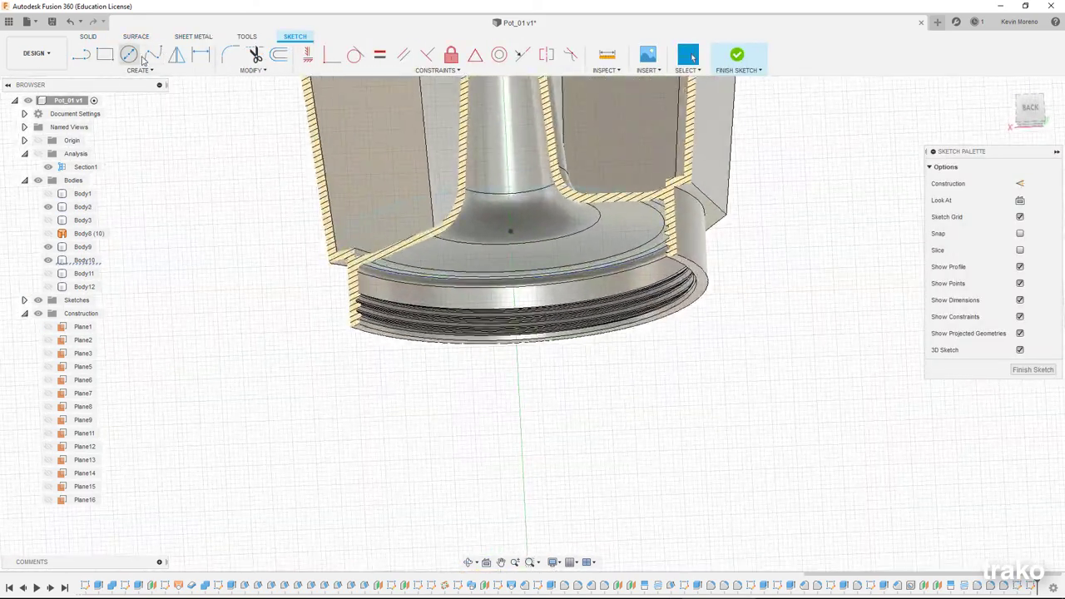
pyautogui.press('l')
pyautogui.click(511, 231)
pyautogui.moveTo(510, 233)
pyautogui.keyDown('shift'); pyautogui.mouseDown(button='middle')
pyautogui.moveTo(391, 346)
pyautogui.moveTo(238, 337)
pyautogui.mouseUp(button='middle'); pyautogui.keyUp('shift')
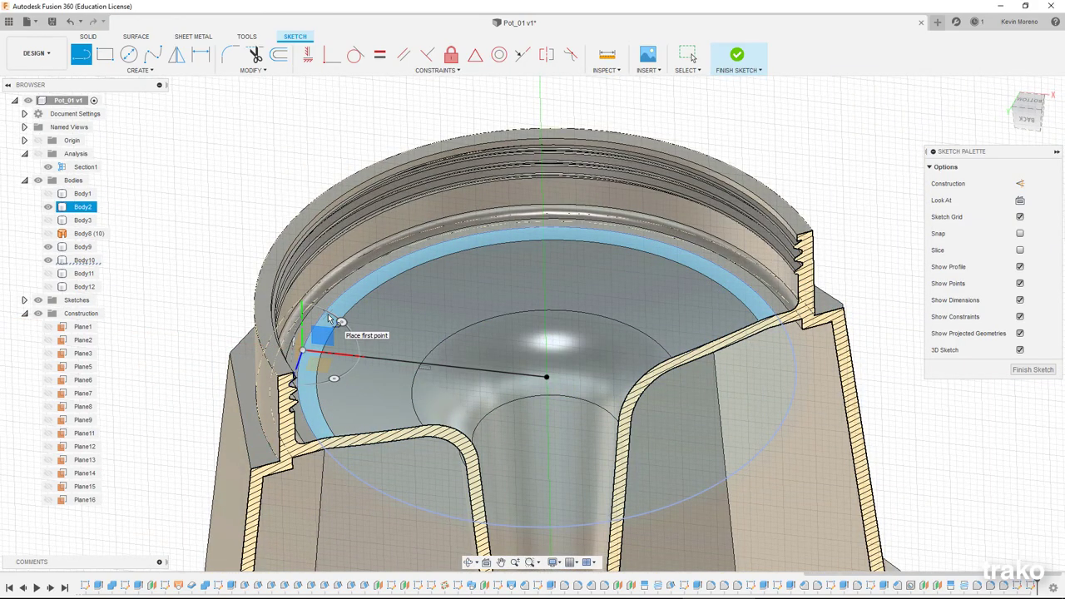
pyautogui.click(305, 353)
pyautogui.scroll(3, 316, 353)
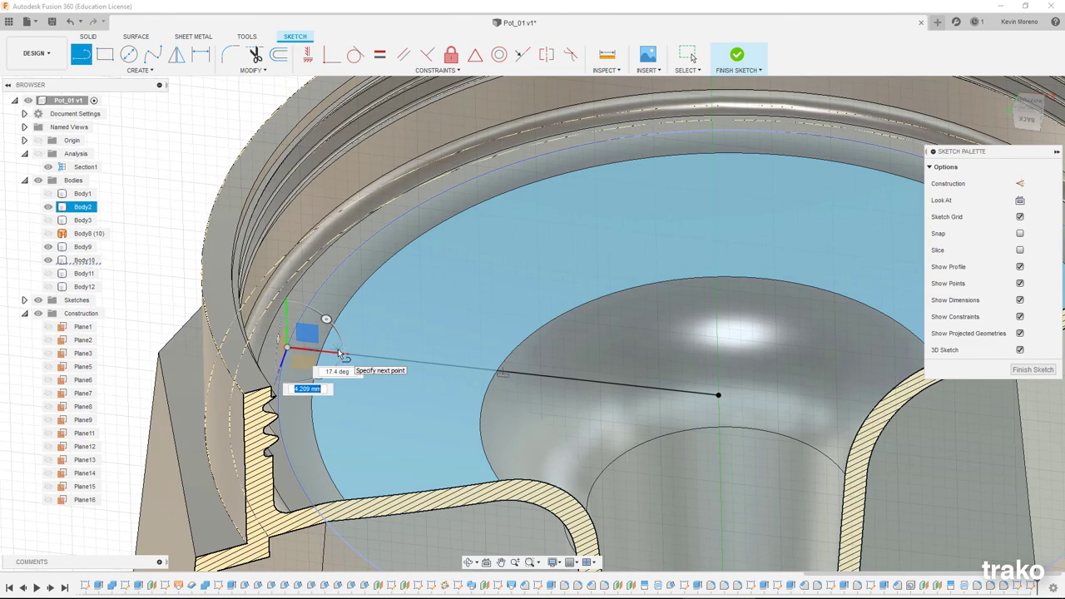
pyautogui.press('Escape')
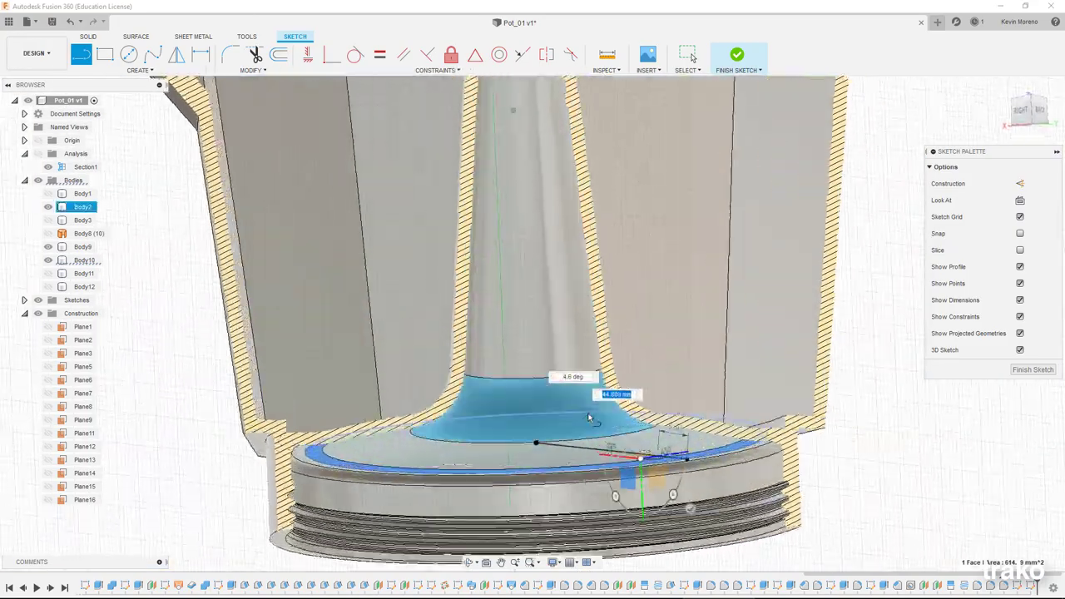
pyautogui.keyDown('shift'); pyautogui.moveTo(589, 418); pyautogui.dragTo(488, 369, button='middle'); pyautogui.keyUp('shift')
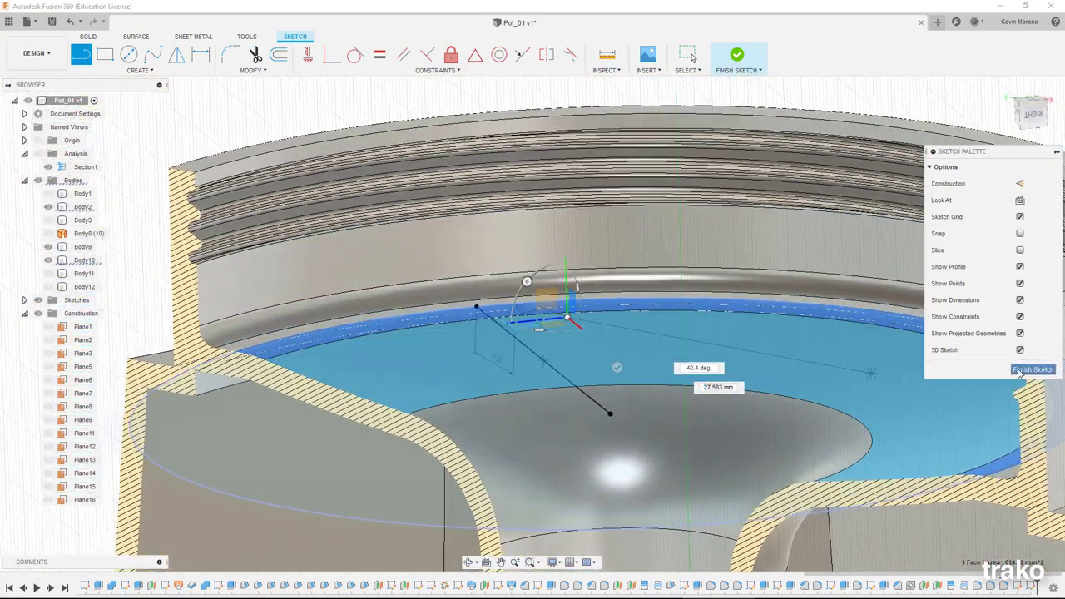
pyautogui.click(1032, 370)
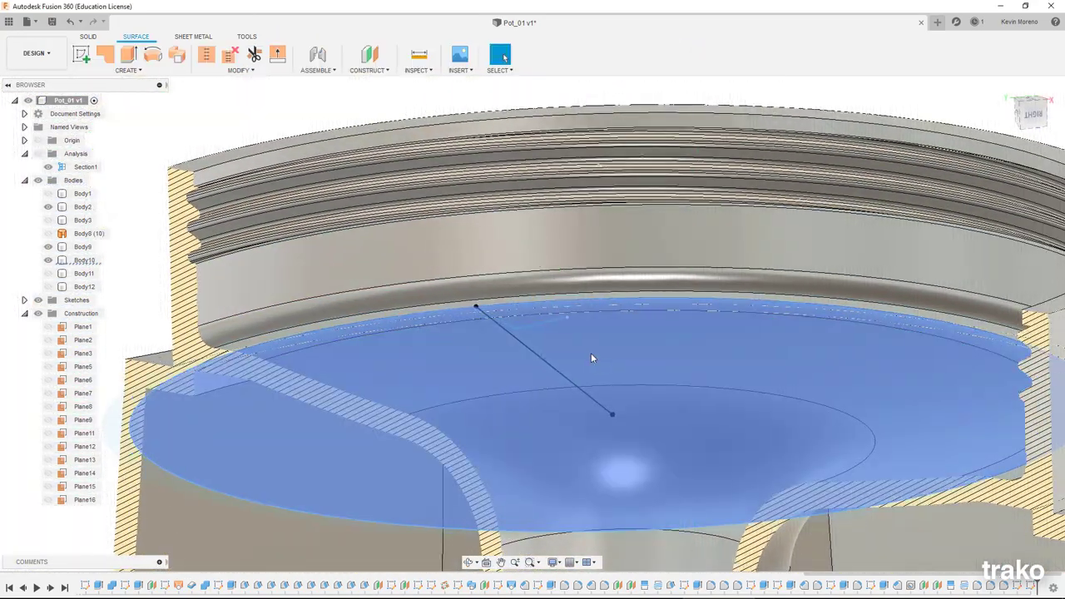
# Step: Undo, start a line at the pot's centre, then cancel it while orbiting onto the section
pyautogui.hotkey('ctrl', 'z')
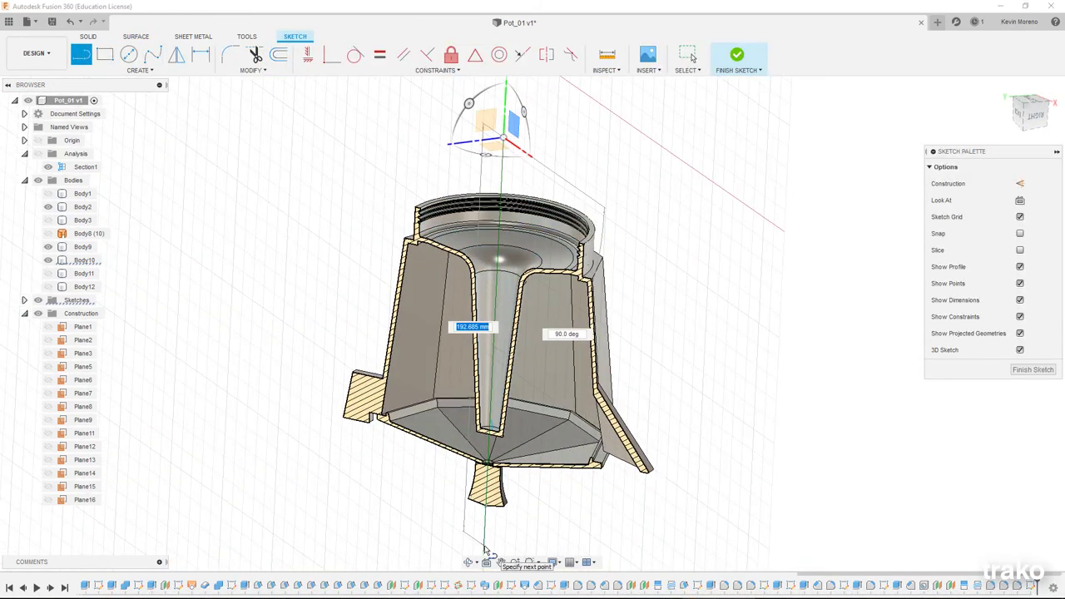
pyautogui.press('Escape')
pyautogui.scroll(3, 463, 260)
pyautogui.click(89, 58)
pyautogui.scroll(5, 558, 314)
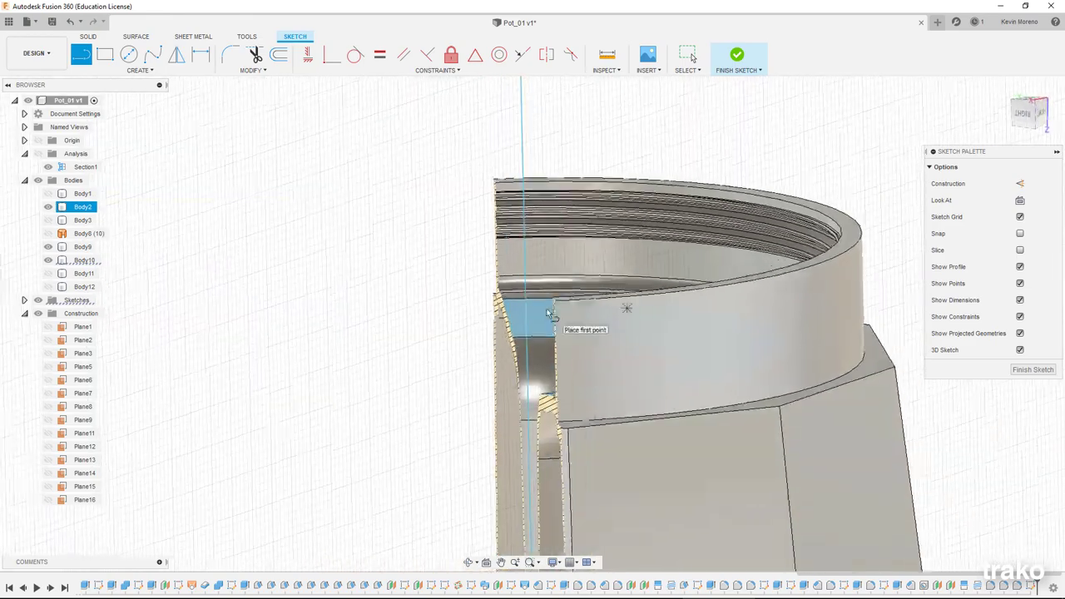
pyautogui.scroll(-3, 485, 333)
pyautogui.click(494, 324)
pyautogui.keyDown('shift'); pyautogui.moveTo(641, 369); pyautogui.dragTo(749, 399, button='middle'); pyautogui.keyUp('shift')
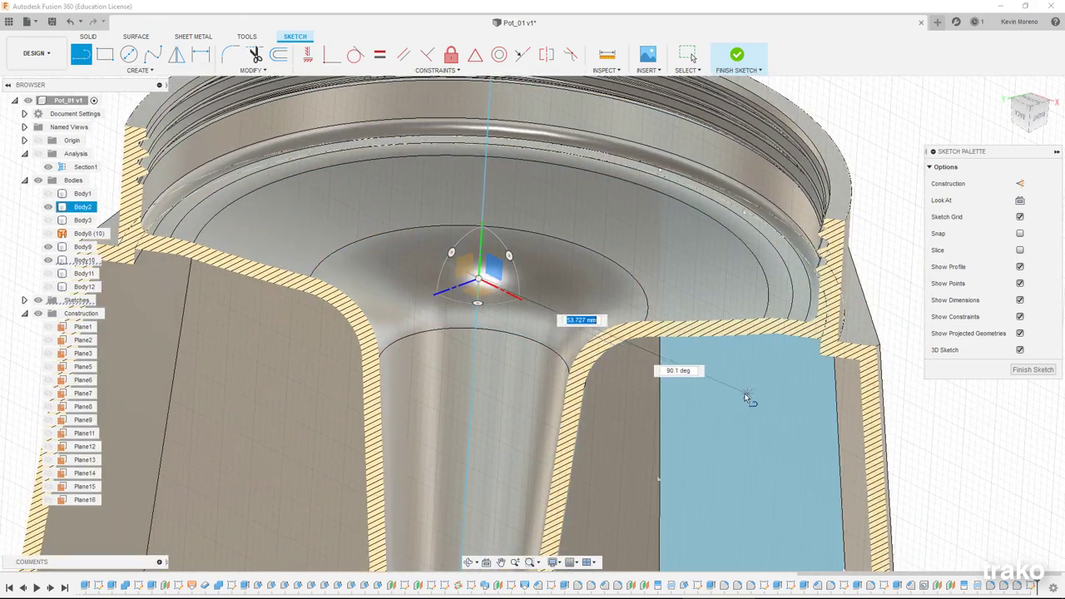
pyautogui.scroll(3, 352, 195)
pyautogui.press('Escape')
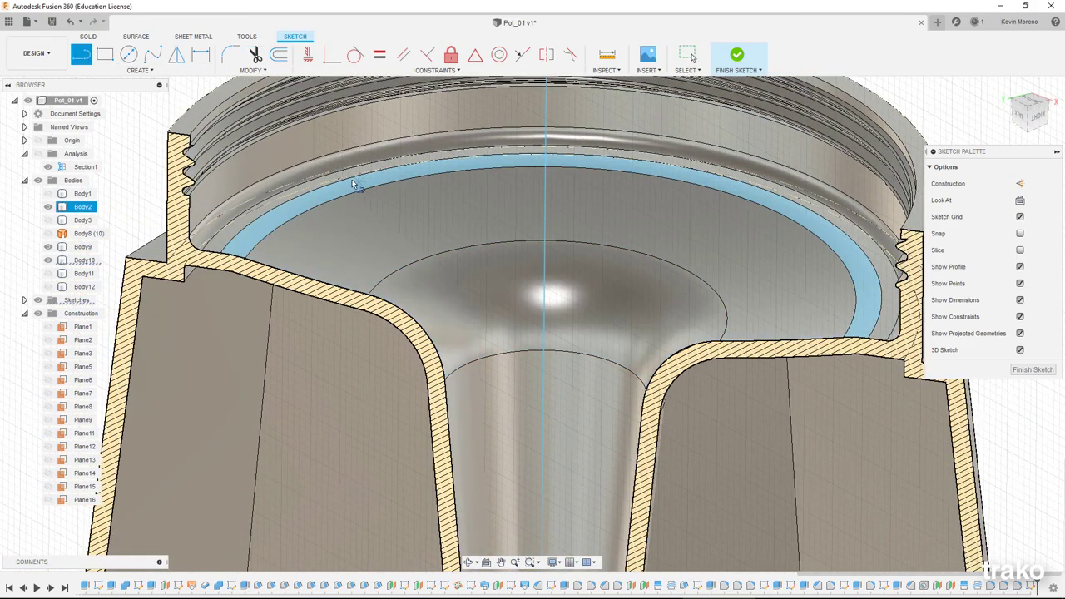
pyautogui.click(139, 70)
# Step: Project the line crossing the pot into the sketch
pyautogui.click(103, 277)
pyautogui.click(209, 277)
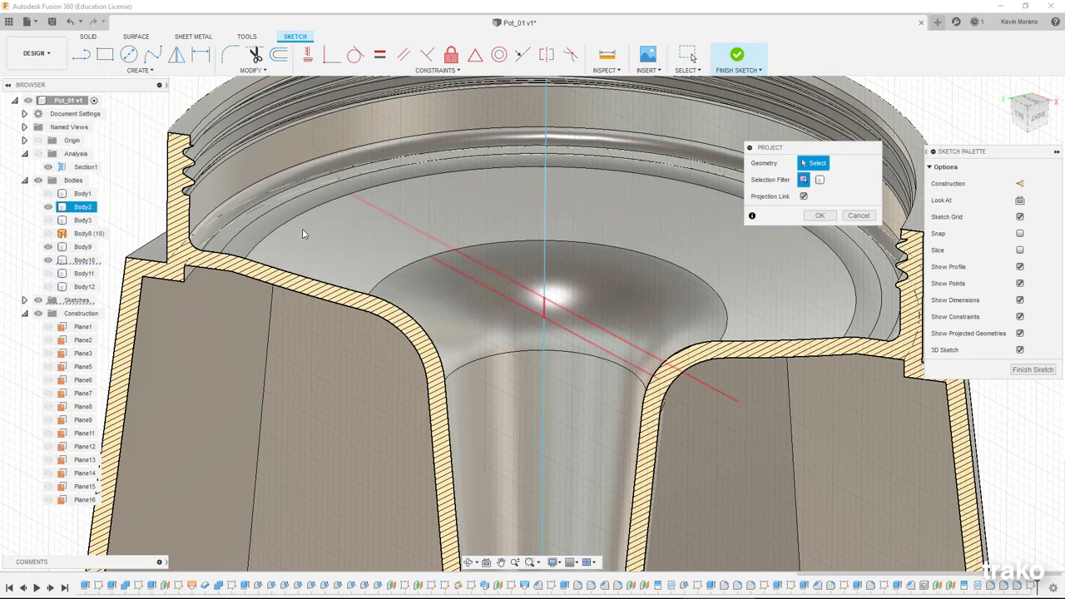
pyautogui.click(416, 226)
pyautogui.press('Return')
# Step: Draw a short line at the basket rim from the end of the projected line
pyautogui.press('l')
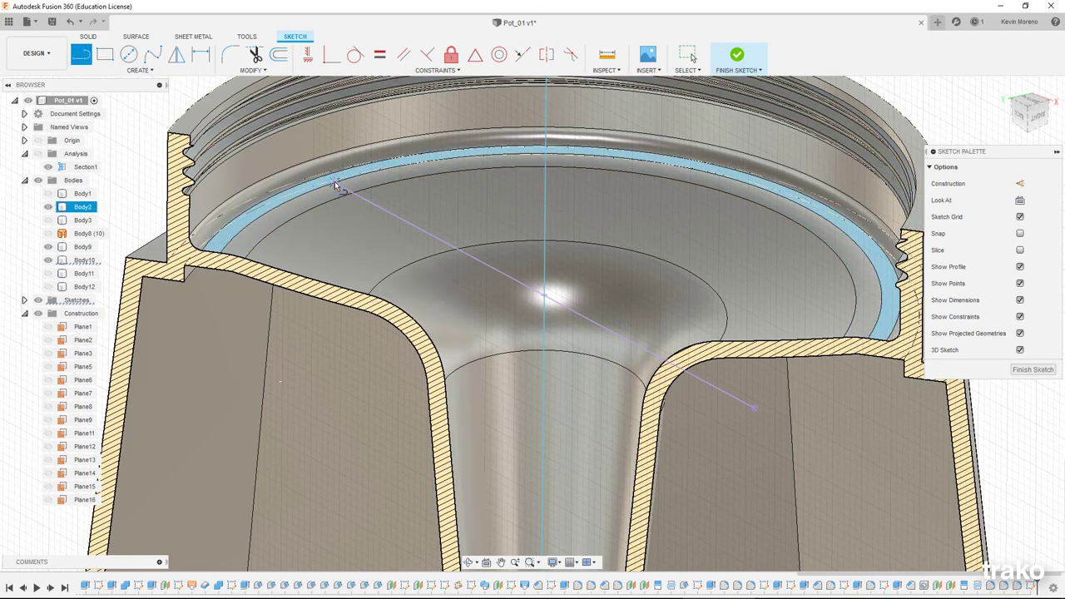
pyautogui.scroll(5, 337, 188)
pyautogui.click(330, 240)
pyautogui.scroll(-5, 333, 233)
pyautogui.scroll(2, 441, 269)
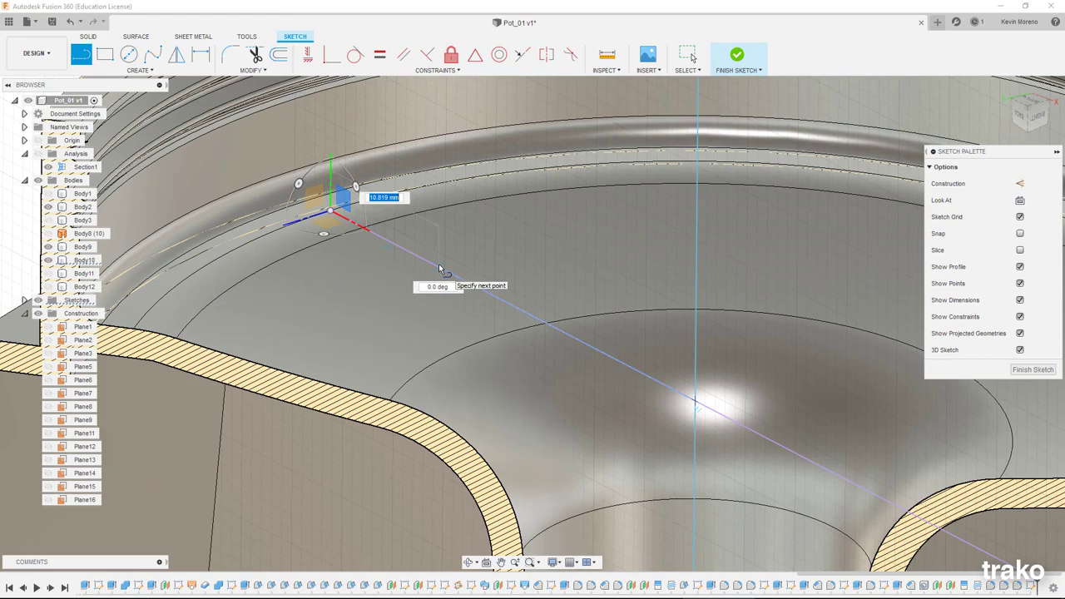
pyautogui.press('l')
pyautogui.click(389, 241)
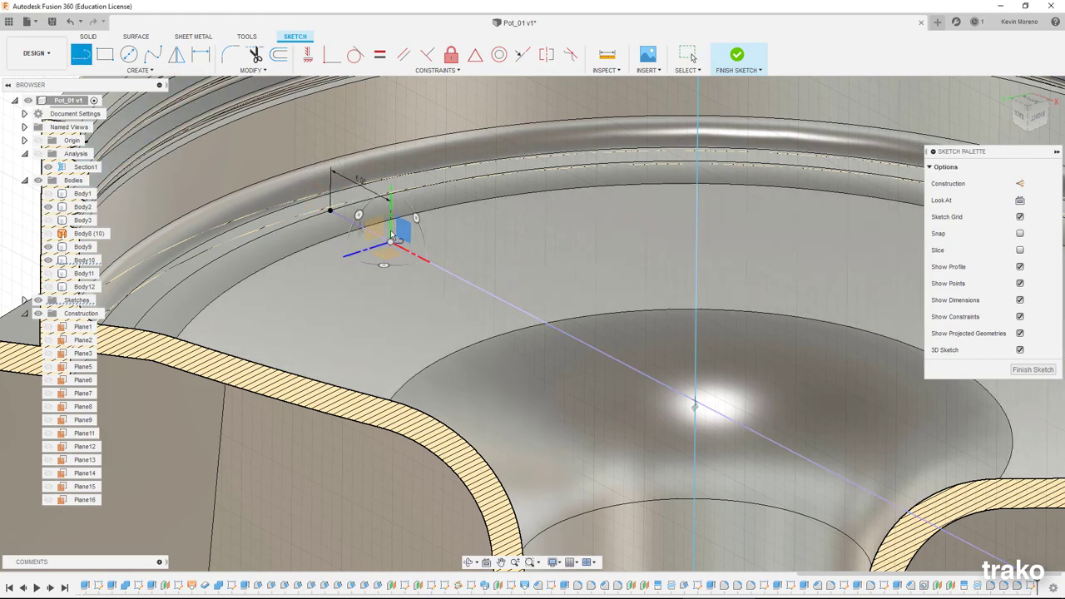
pyautogui.scroll(-3, 416, 208)
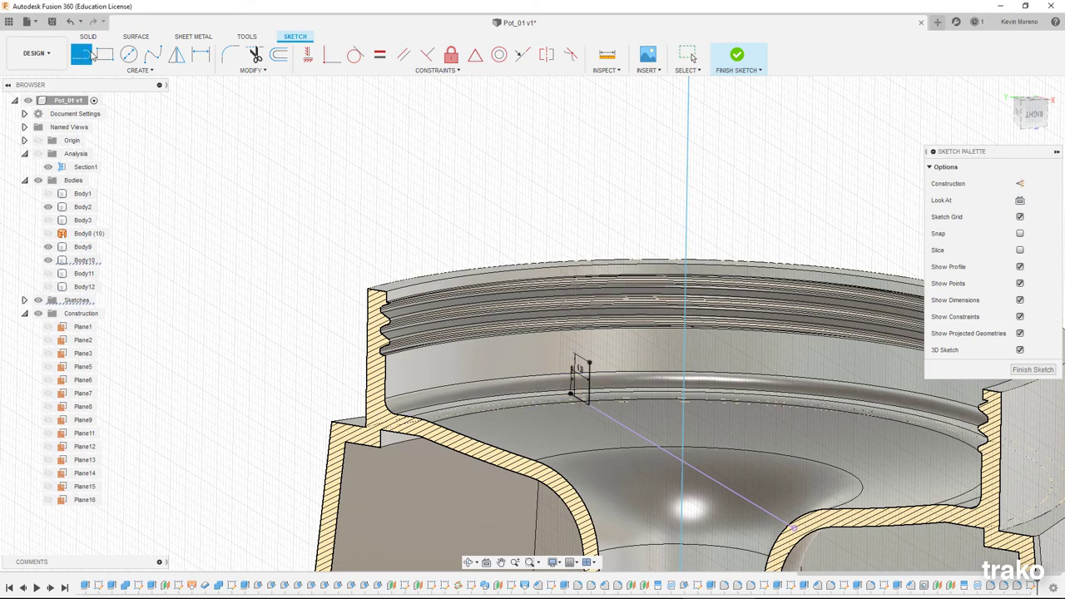
pyautogui.scroll(2, 613, 374)
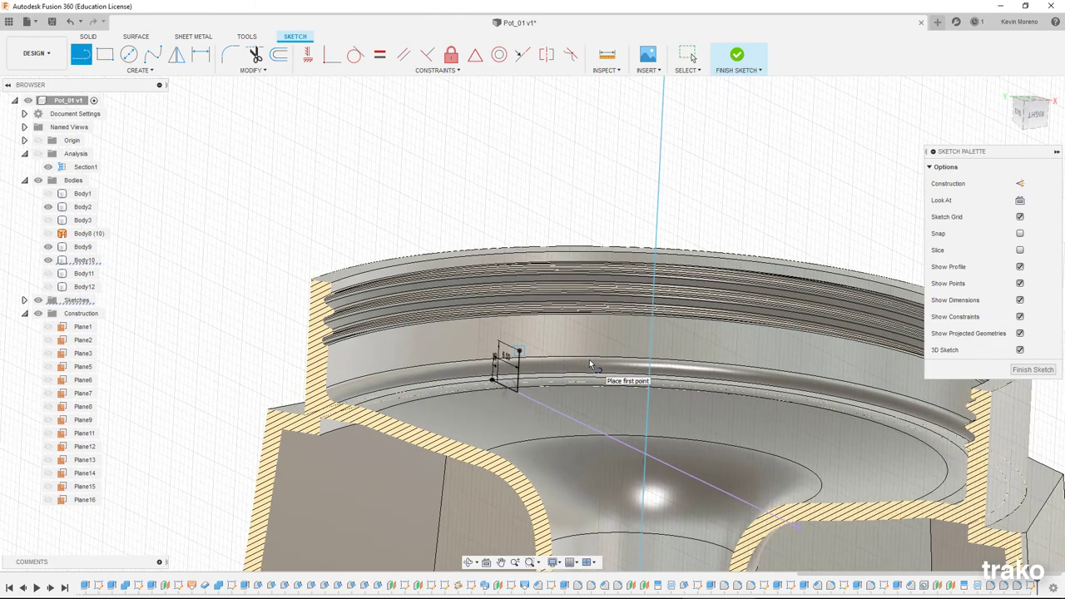
pyautogui.scroll(2, 452, 392)
pyautogui.scroll(2, 444, 386)
pyautogui.scroll(1, 398, 304)
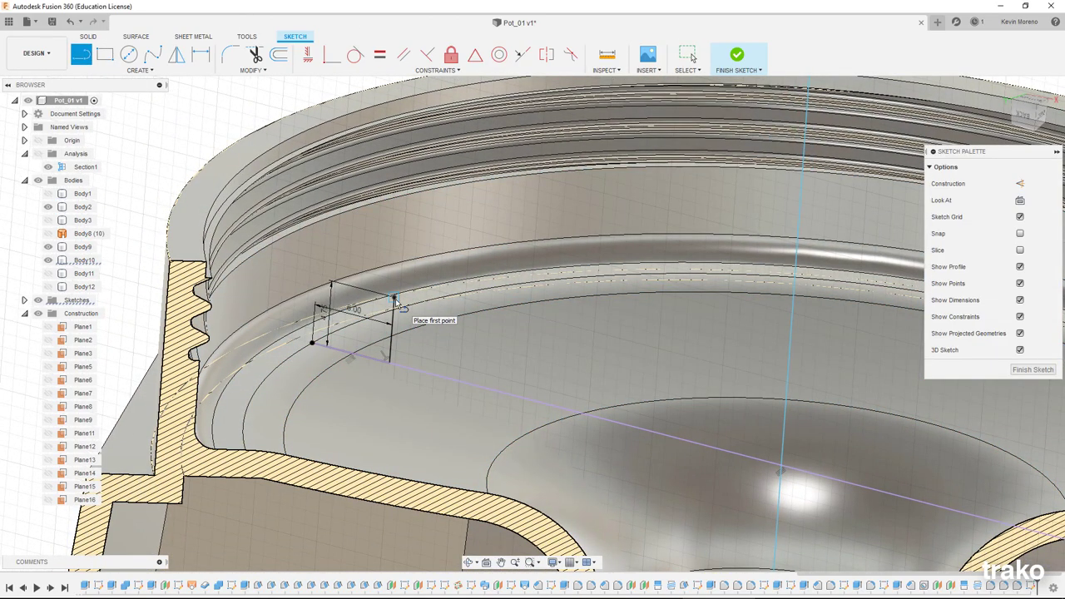
# Step: Try a tangent arc and a three-point arc at the rim corner, then discard the unwanted arc
pyautogui.click(138, 70)
pyautogui.moveTo(125, 170)
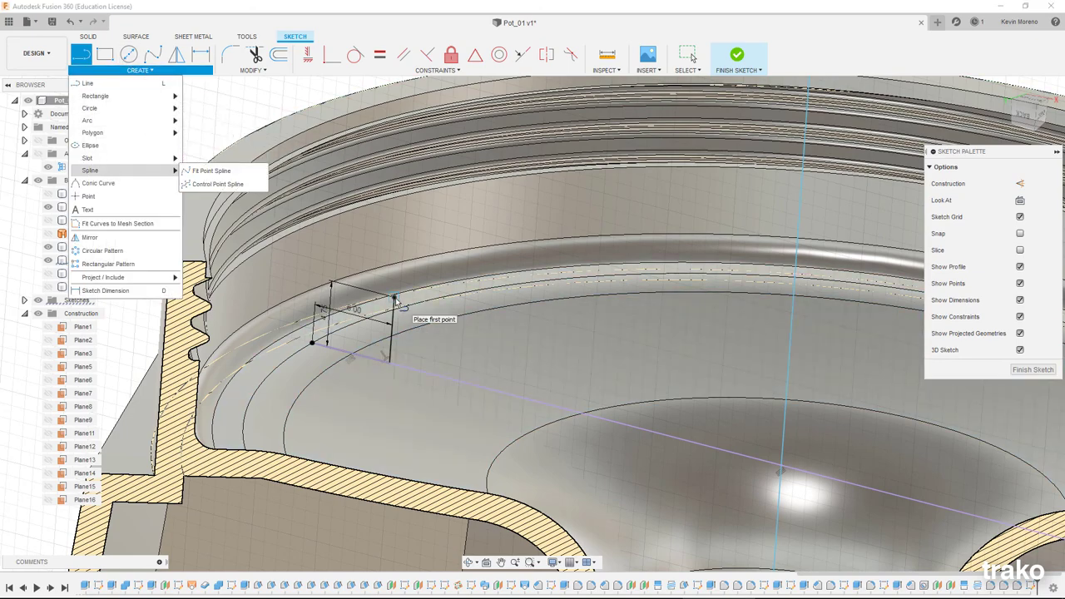
pyautogui.click(218, 148)
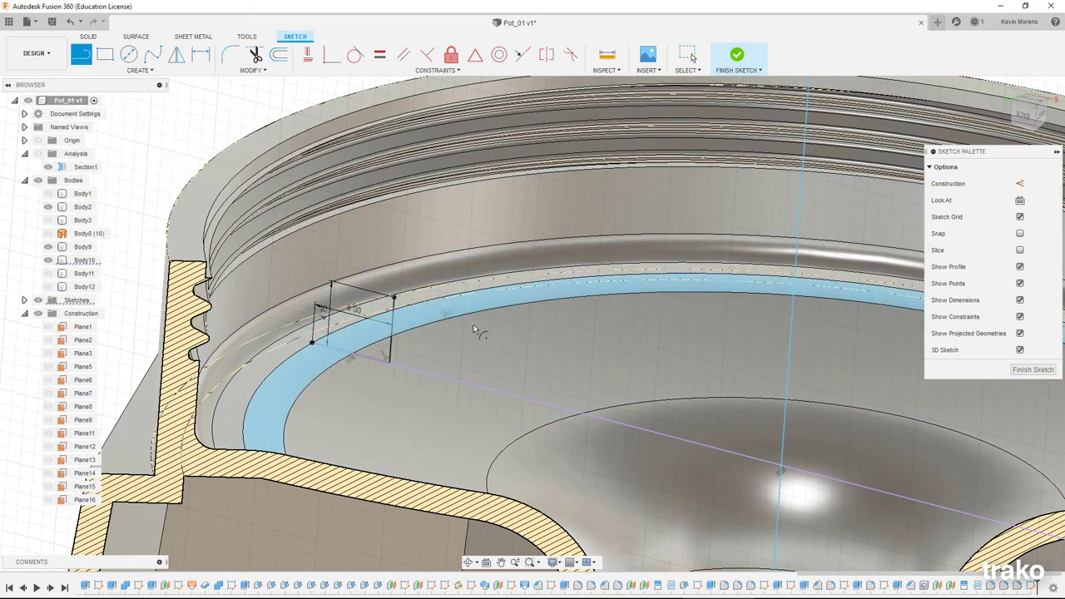
pyautogui.click(782, 431)
pyautogui.press('Escape')
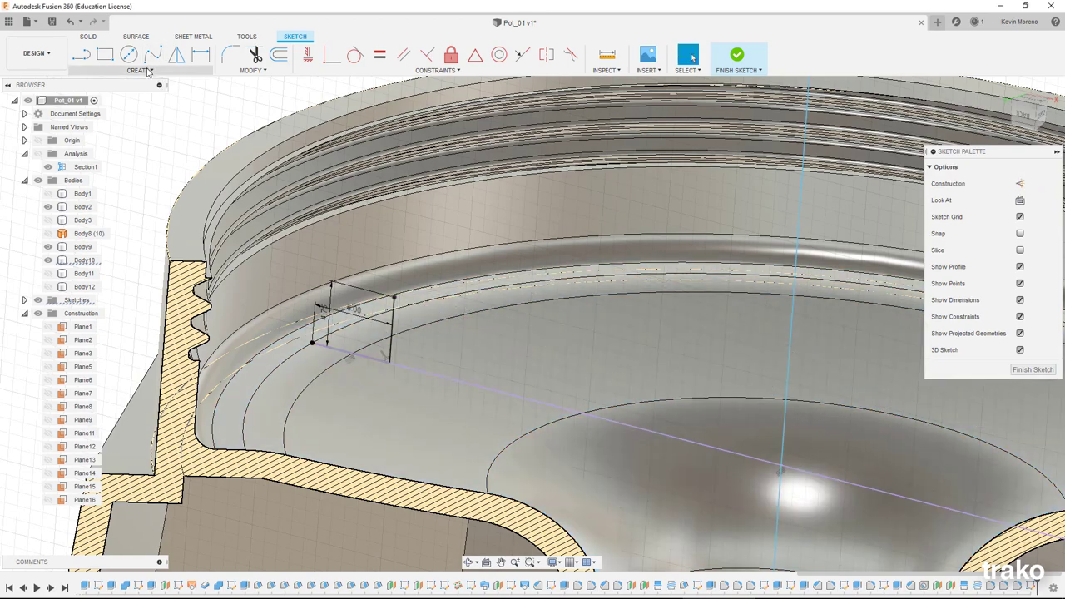
pyautogui.click(138, 70)
pyautogui.click(212, 121)
pyautogui.click(393, 296)
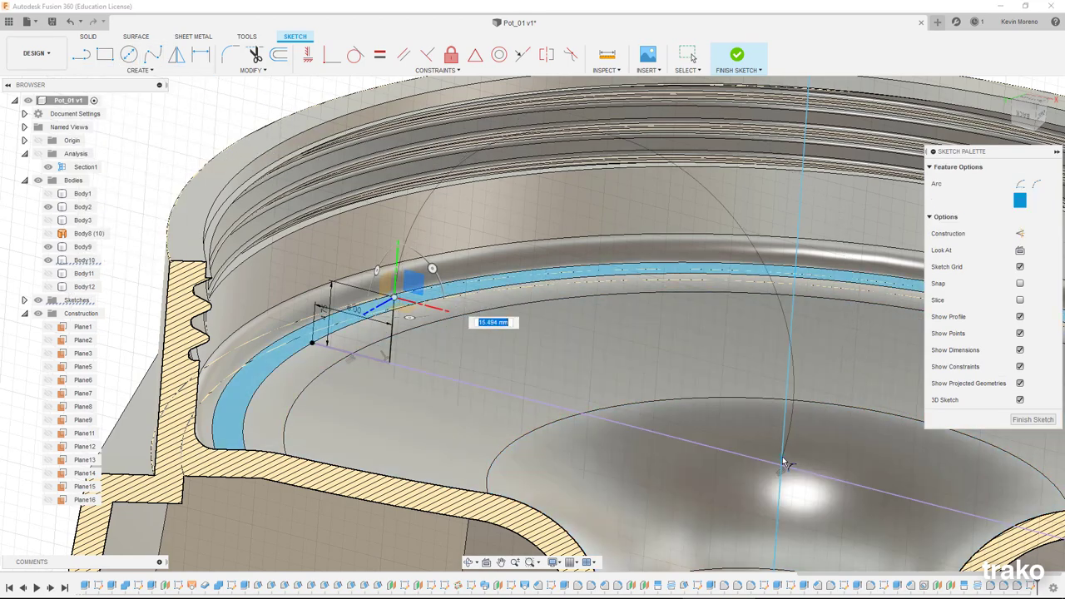
pyautogui.click(419, 275)
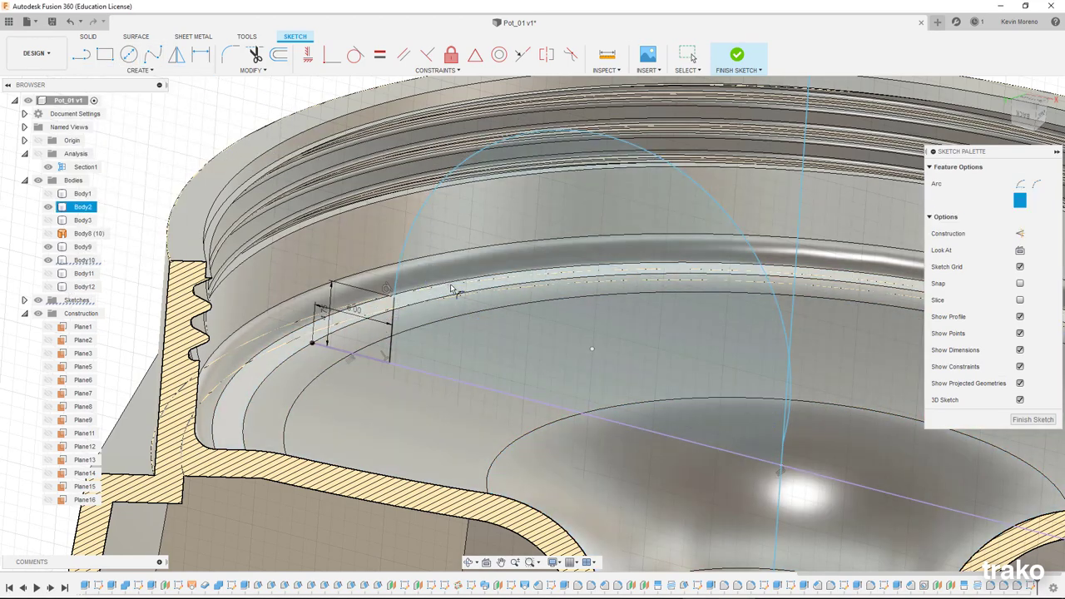
pyautogui.press('Escape')
pyautogui.click(428, 208)
pyautogui.press('Escape')
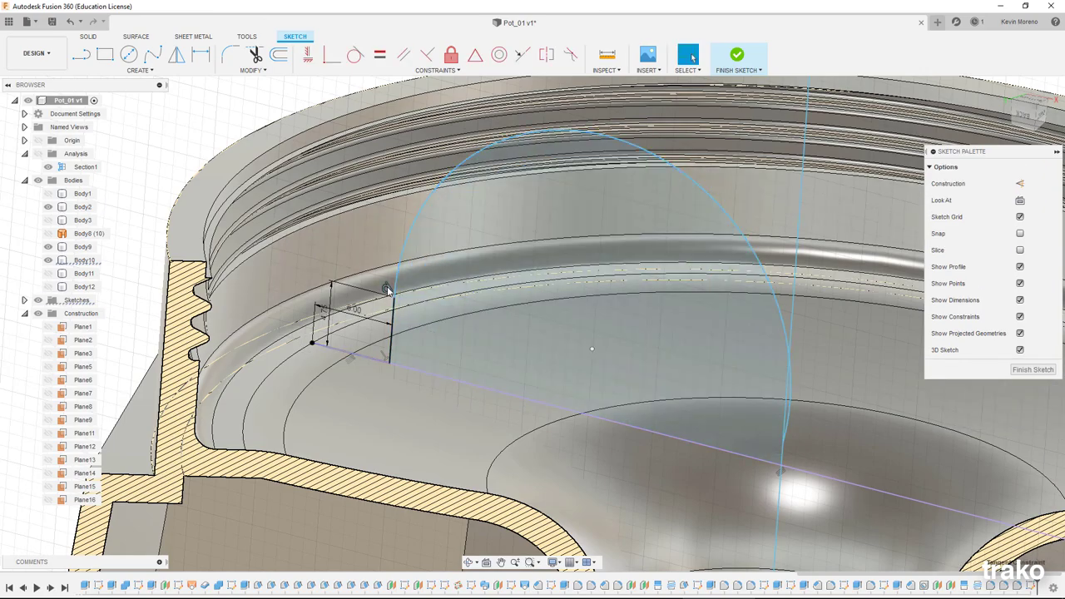
# Step: In Back view, draw a fit-point spline from the rim to the centre axis, then start a surface Revolve
pyautogui.click(153, 55)
pyautogui.keyDown('shift'); pyautogui.moveTo(766, 472); pyautogui.dragTo(714, 457, button='middle'); pyautogui.keyUp('shift')
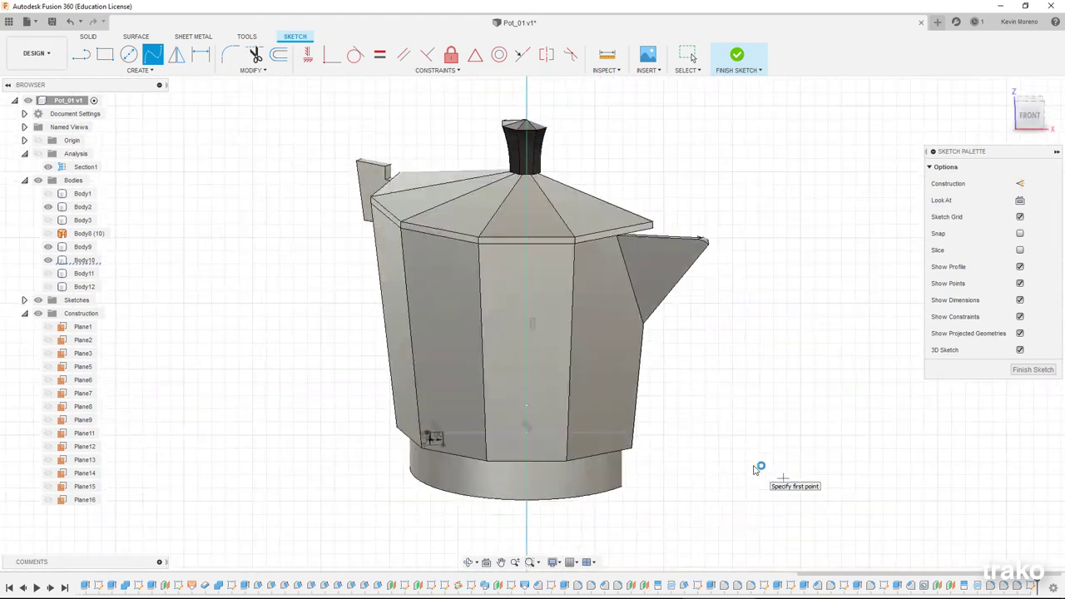
pyautogui.click(1050, 117)
pyautogui.scroll(4, 548, 439)
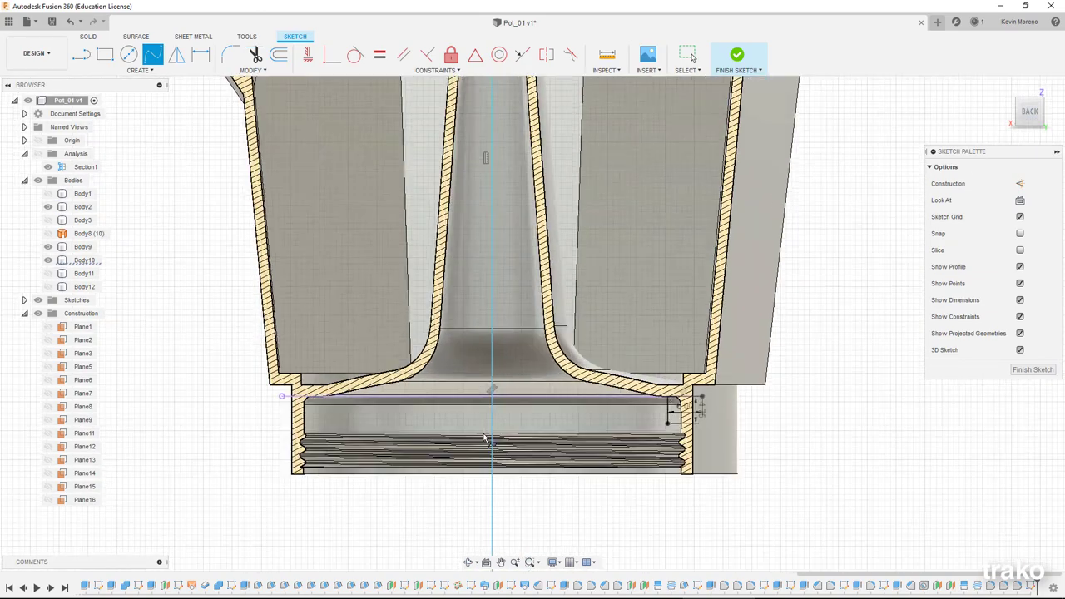
pyautogui.scroll(4, 548, 440)
pyautogui.press('Escape')
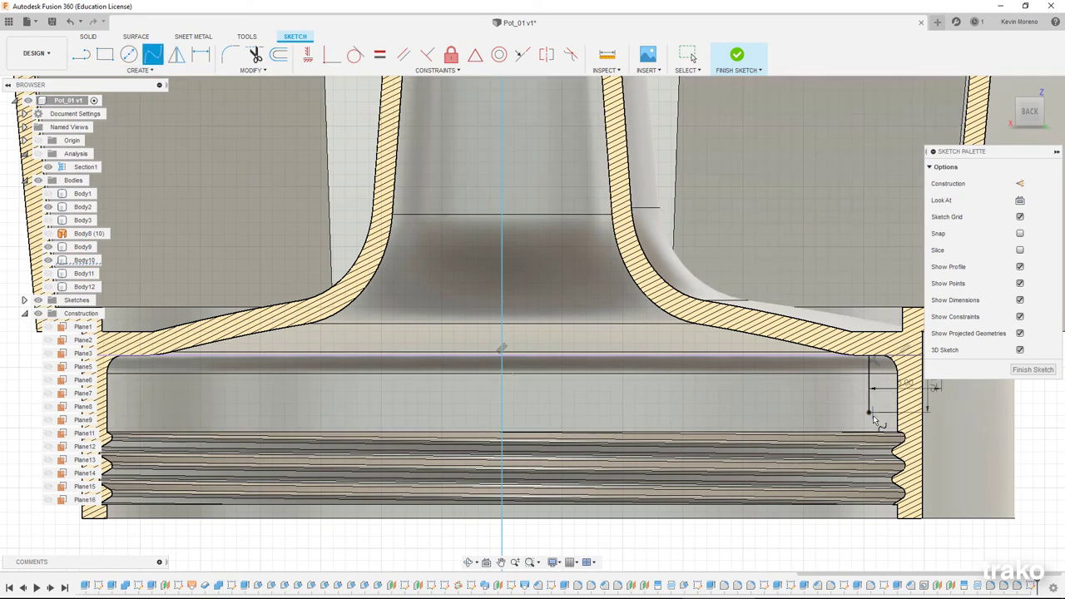
pyautogui.doubleClick(504, 384)
pyautogui.moveTo(537, 159)
pyautogui.keyDown('shift'); pyautogui.mouseDown(button='middle')
pyautogui.moveTo(776, 209)
pyautogui.moveTo(581, 224)
pyautogui.mouseUp(button='middle'); pyautogui.keyUp('shift')
pyautogui.click(128, 70)
pyautogui.click(108, 151)
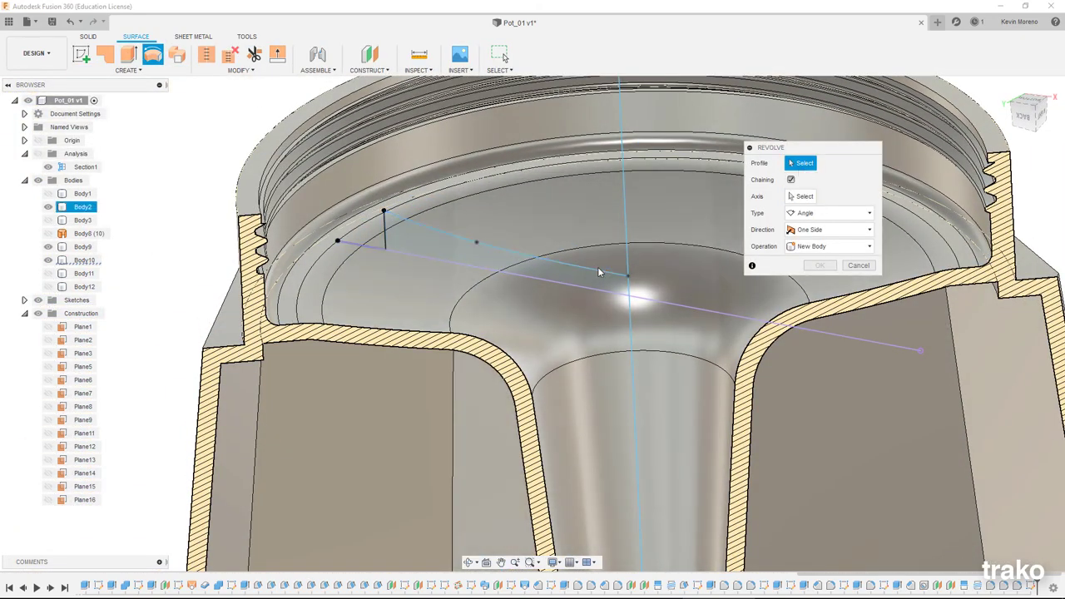
# Step: Revolve the spline profile around the centre axis as a new surface body
pyautogui.click(366, 238)
pyautogui.click(630, 249)
pyautogui.press('Return')
# Step: Thicken the revolved face, then abandon a second thicken attempt on the inner curved face
pyautogui.click(127, 70)
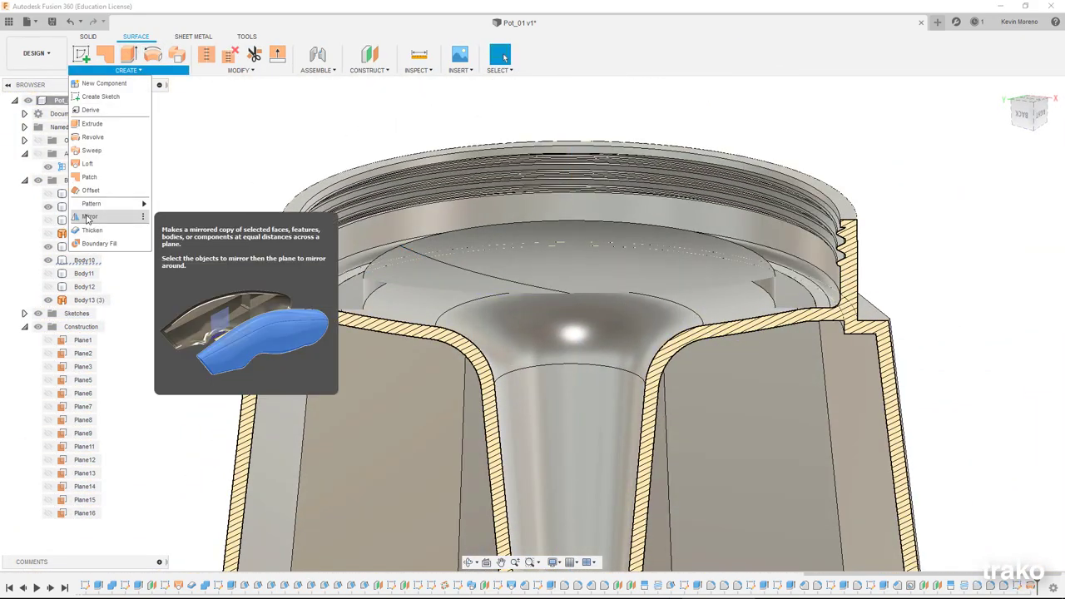
pyautogui.click(91, 230)
pyautogui.click(408, 241)
pyautogui.moveTo(408, 240)
pyautogui.keyDown('shift'); pyautogui.mouseDown(button='middle')
pyautogui.moveTo(395, 250)
pyautogui.moveTo(414, 298)
pyautogui.mouseUp(button='middle'); pyautogui.keyUp('shift')
pyautogui.press('Return')
pyautogui.click(127, 70)
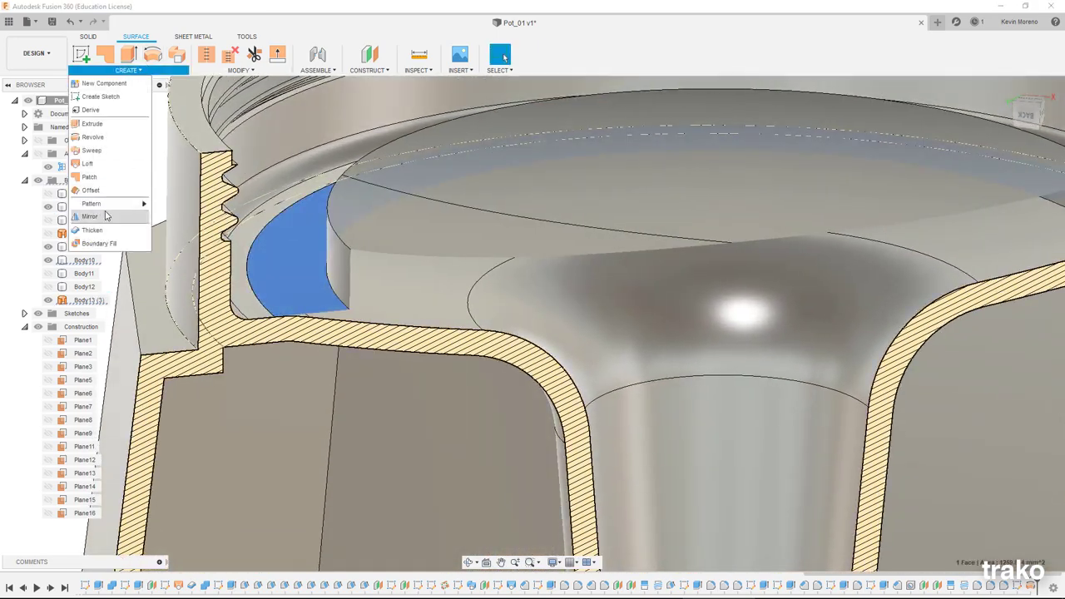
pyautogui.click(91, 230)
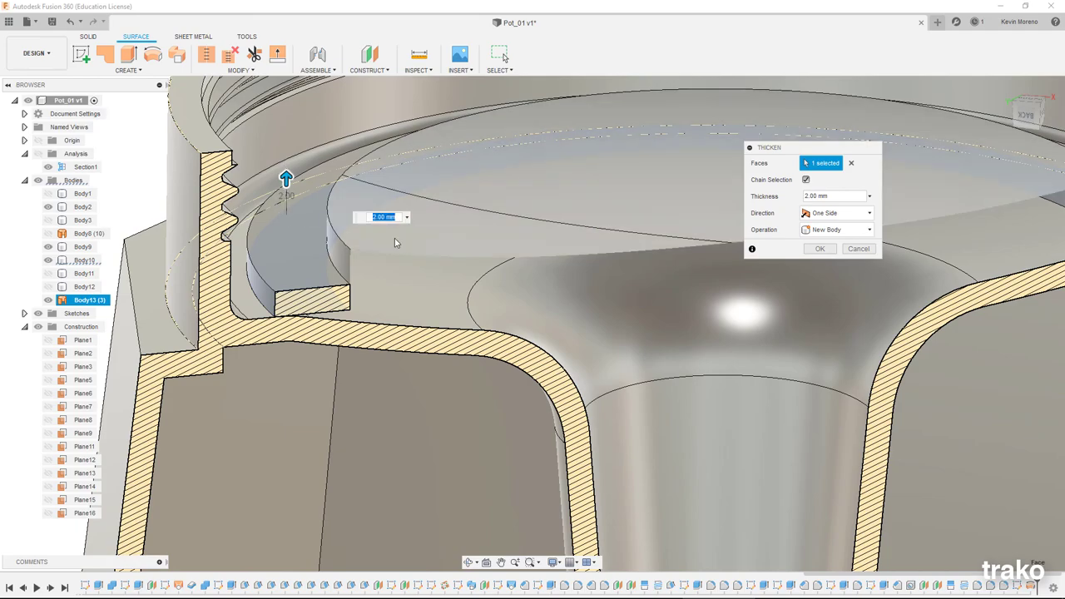
pyautogui.click(329, 260)
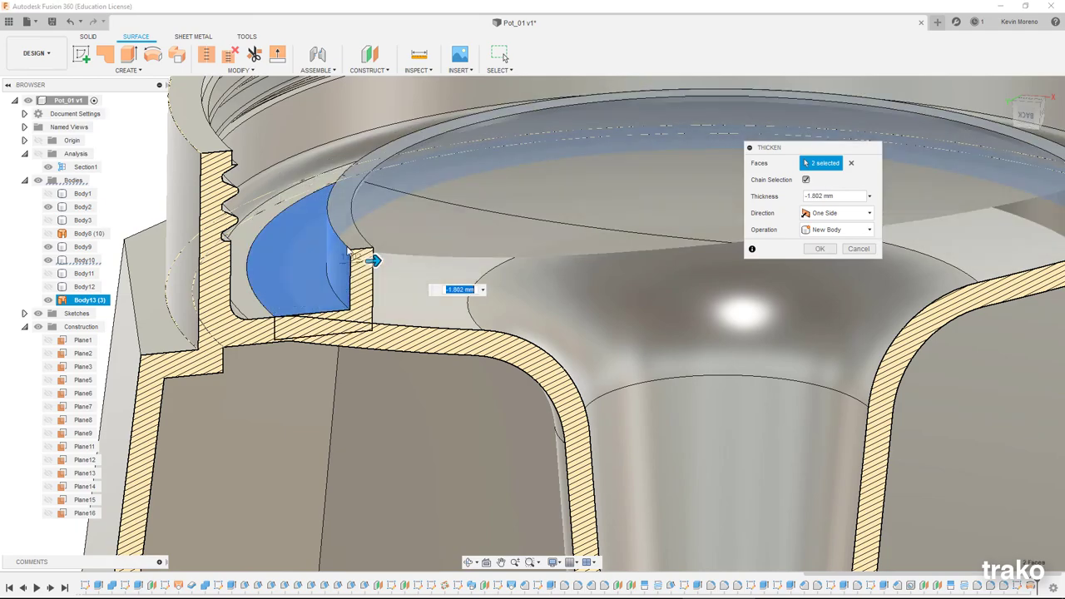
pyautogui.press('Escape')
pyautogui.click(127, 70)
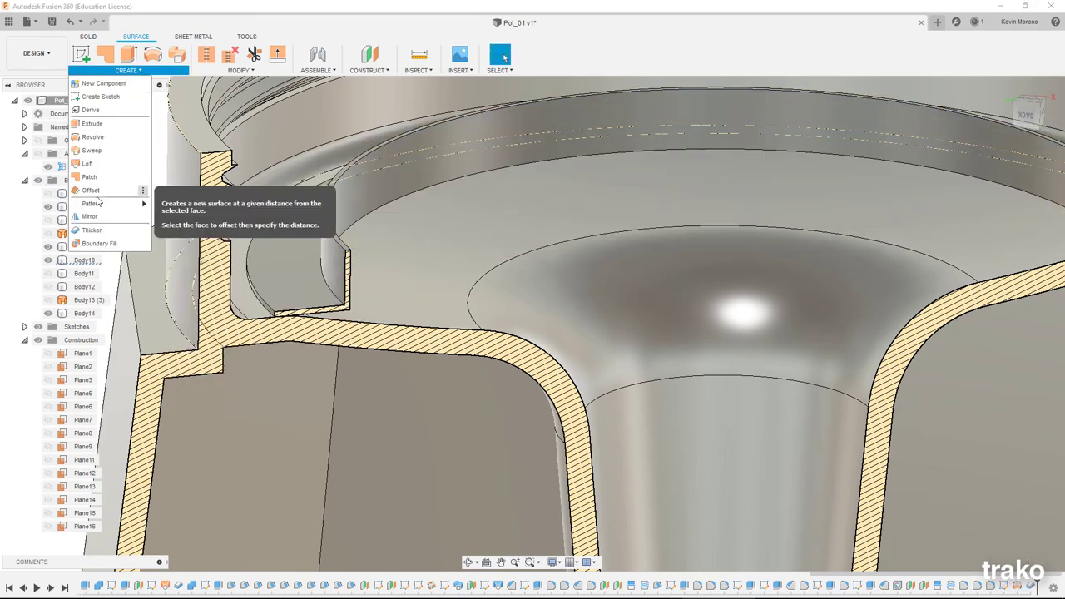
pyautogui.press('Escape')
# Step: Thicken the basket's inner curved wall face, joining it to the existing body
pyautogui.click(126, 70)
pyautogui.click(113, 212)
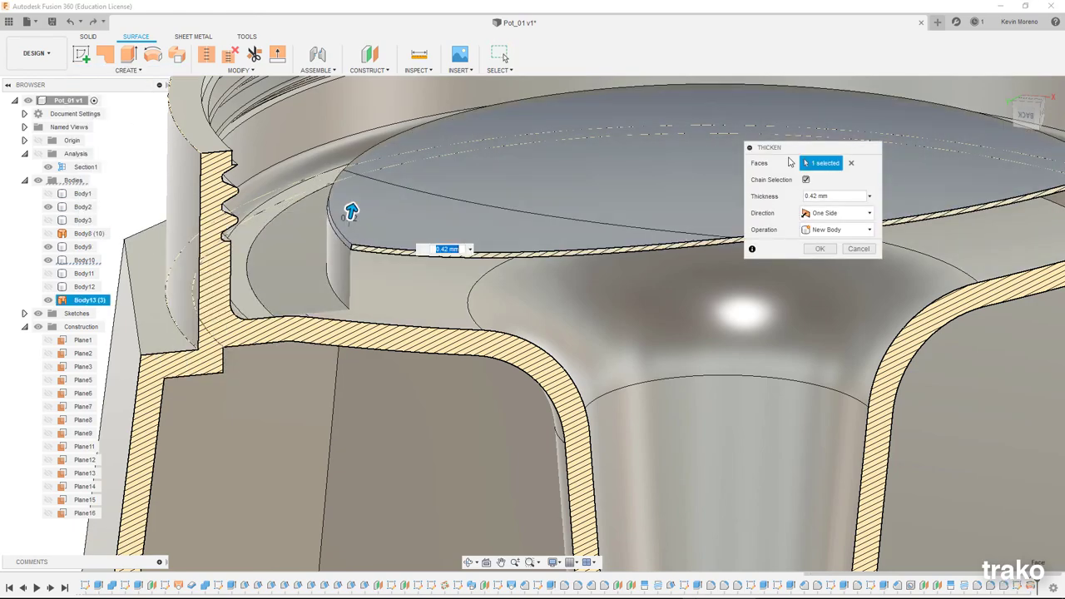
pyautogui.click(350, 218)
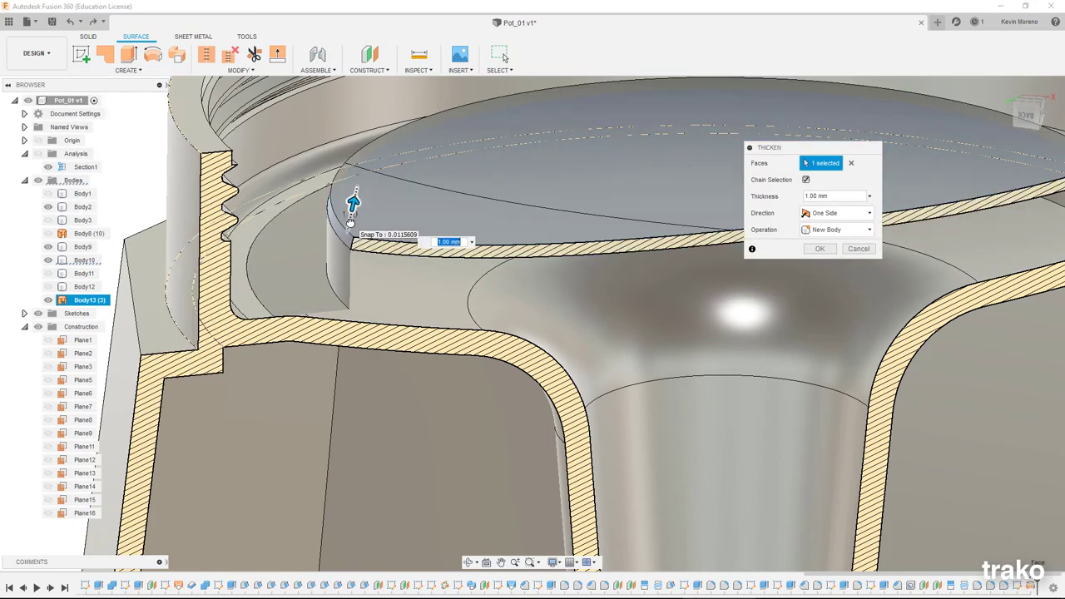
pyautogui.click(831, 237)
pyautogui.moveTo(353, 204)
pyautogui.mouseDown()
pyautogui.moveTo(432, 209)
pyautogui.moveTo(435, 150)
pyautogui.mouseUp()
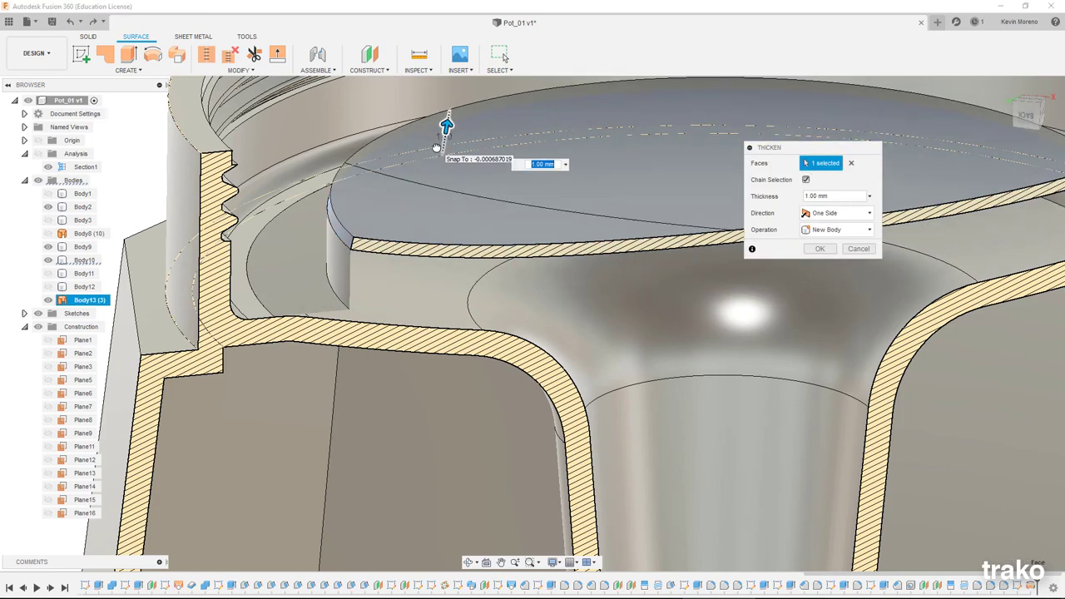
pyautogui.click(436, 148)
pyautogui.click(331, 277)
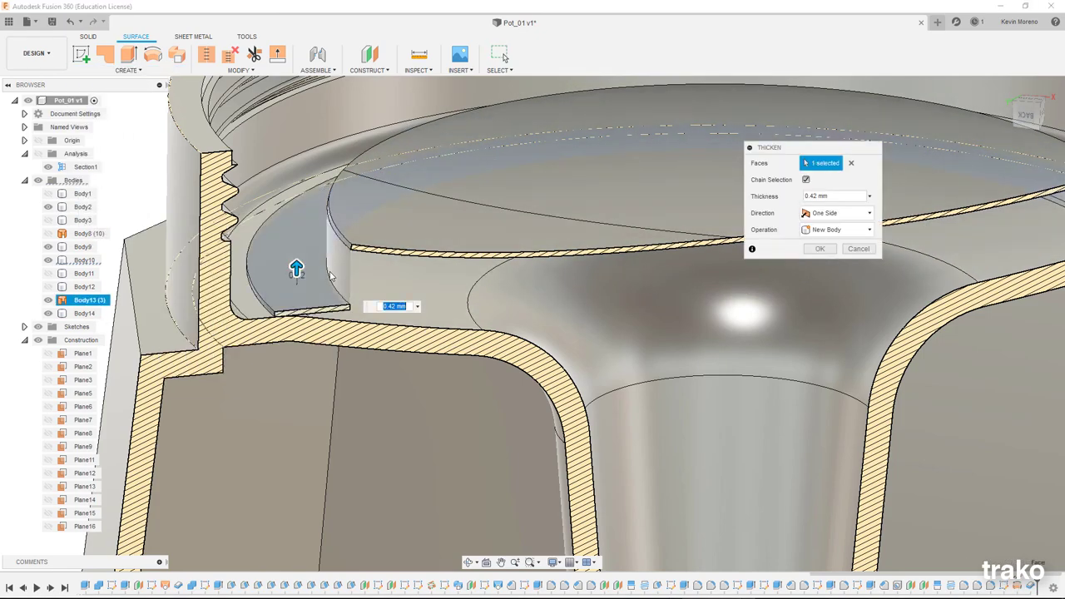
pyautogui.moveTo(297, 248); pyautogui.dragTo(298, 260)
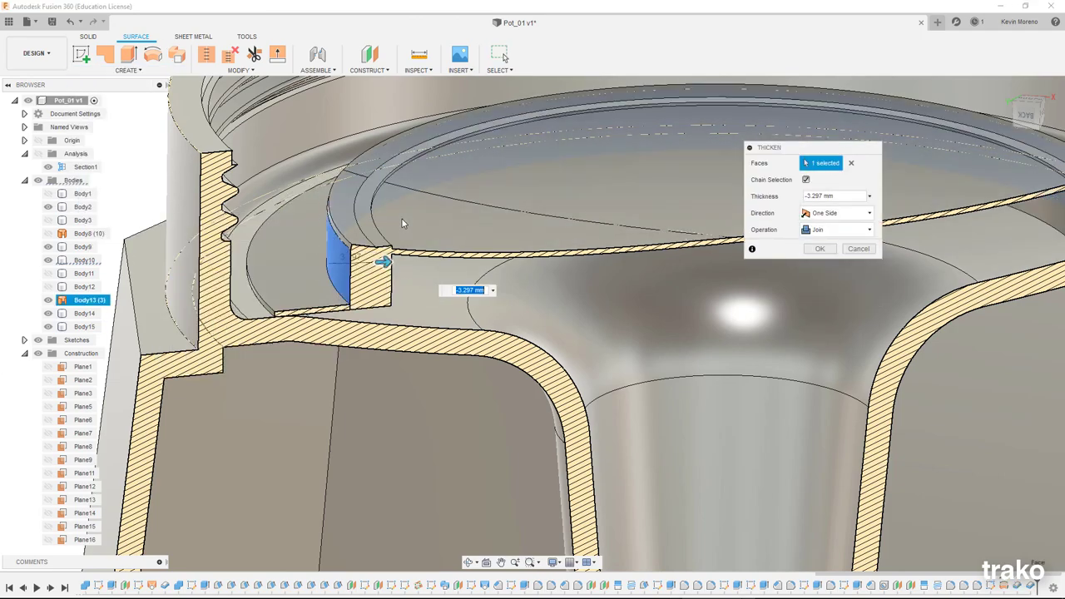
pyautogui.click(334, 266)
pyautogui.click(818, 249)
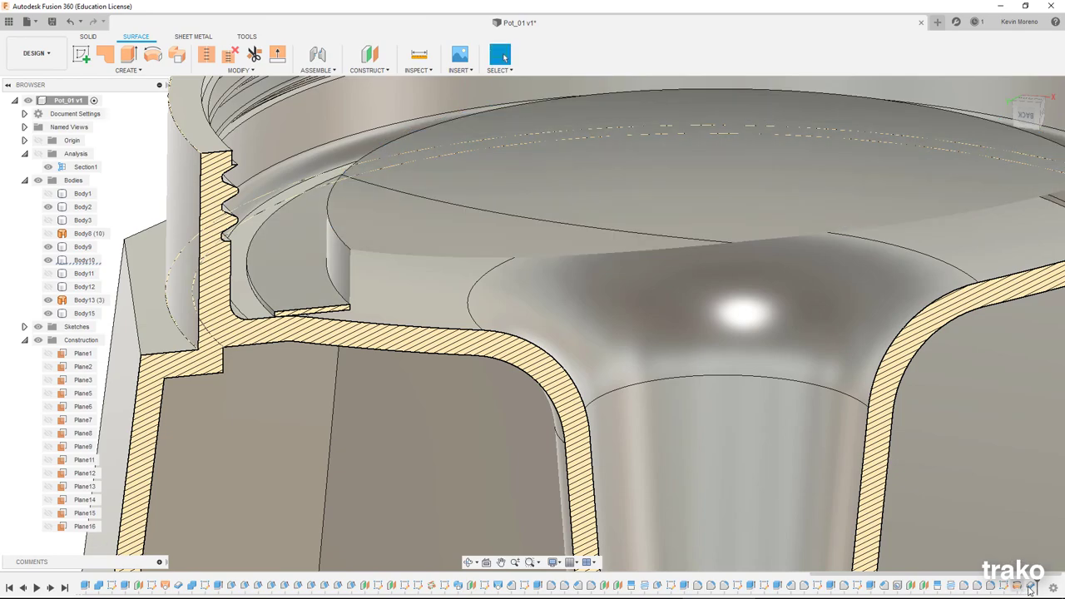
# Step: Thicken the disc face by a thin -0.42 mm as a New Body
pyautogui.click(92, 230)
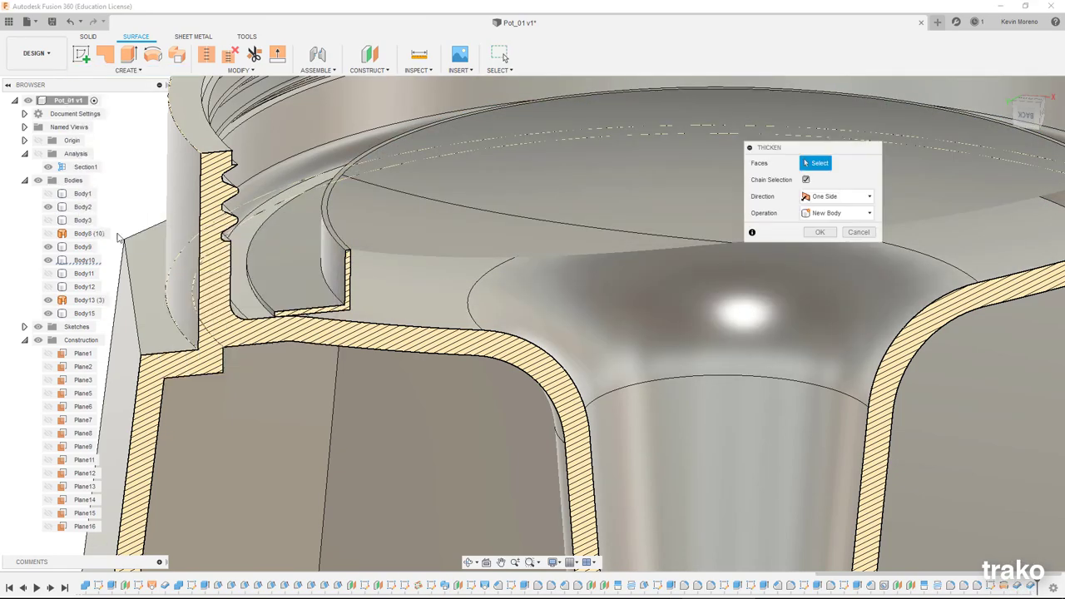
pyautogui.moveTo(348, 272)
pyautogui.mouseDown()
pyautogui.moveTo(353, 223)
pyautogui.moveTo(360, 241)
pyautogui.mouseUp()
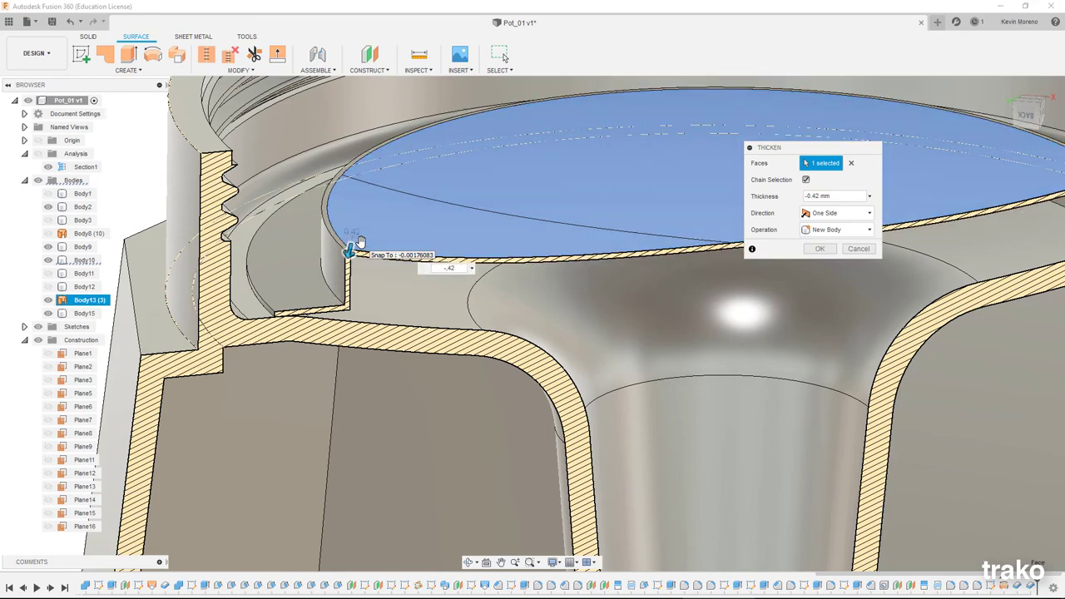
pyautogui.click(820, 249)
pyautogui.scroll(-5, 552, 299)
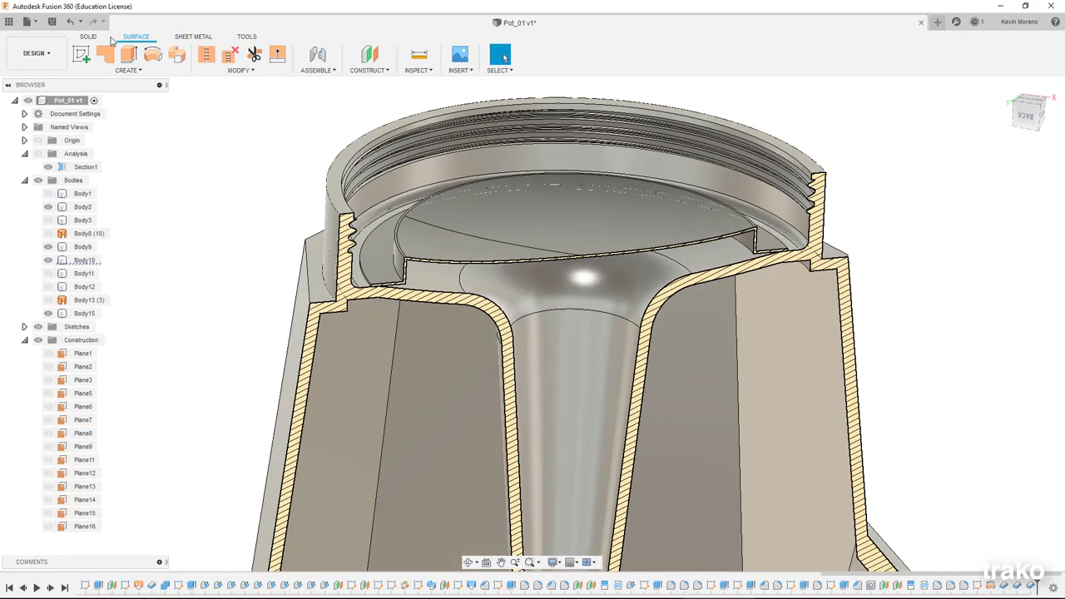
# Step: Fillet the basket's inner step edges with a 1.25 mm radius
pyautogui.click(88, 37)
pyautogui.press('f')
pyautogui.click(344, 278)
pyautogui.scroll(5, 344, 278)
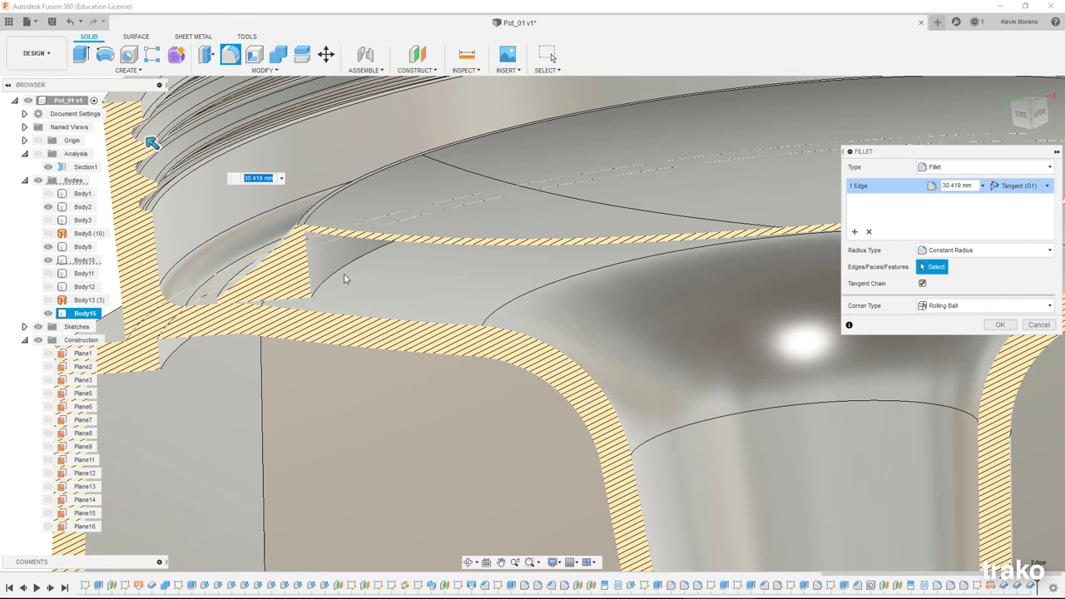
pyautogui.scroll(2, 345, 278)
pyautogui.click(359, 306)
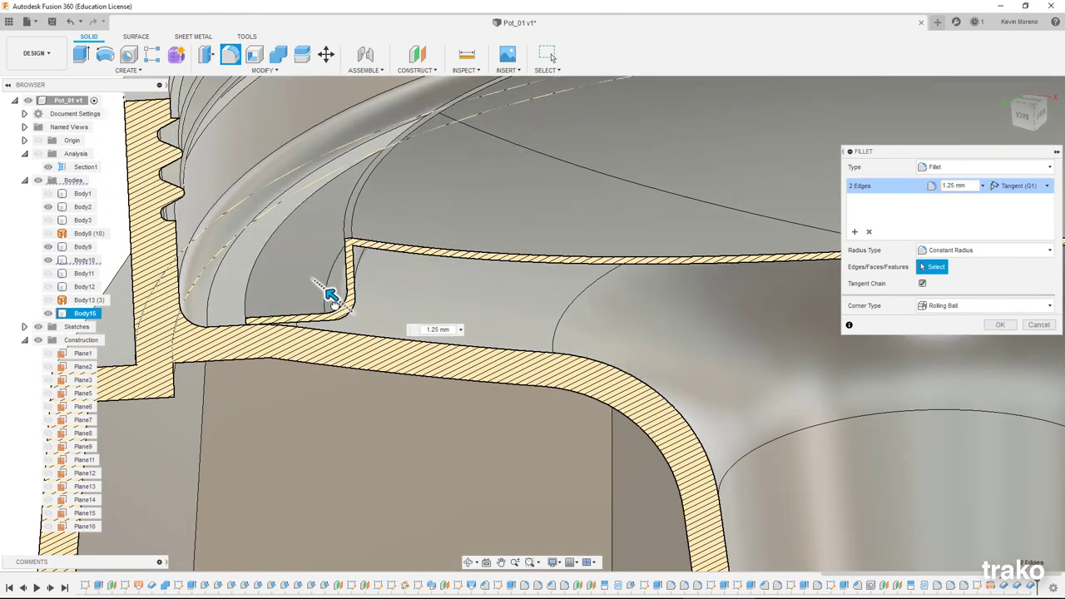
pyautogui.press('Return')
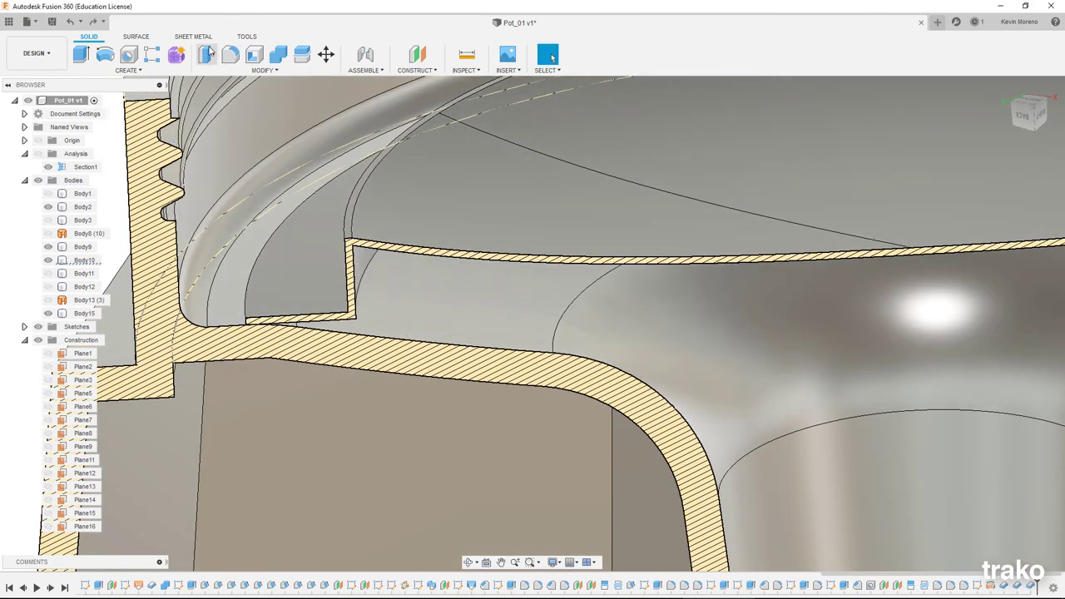
# Step: Add a 2.25 mm fillet to the basket's inner corner
pyautogui.click(230, 54)
pyautogui.moveTo(330, 277); pyautogui.dragTo(341, 280)
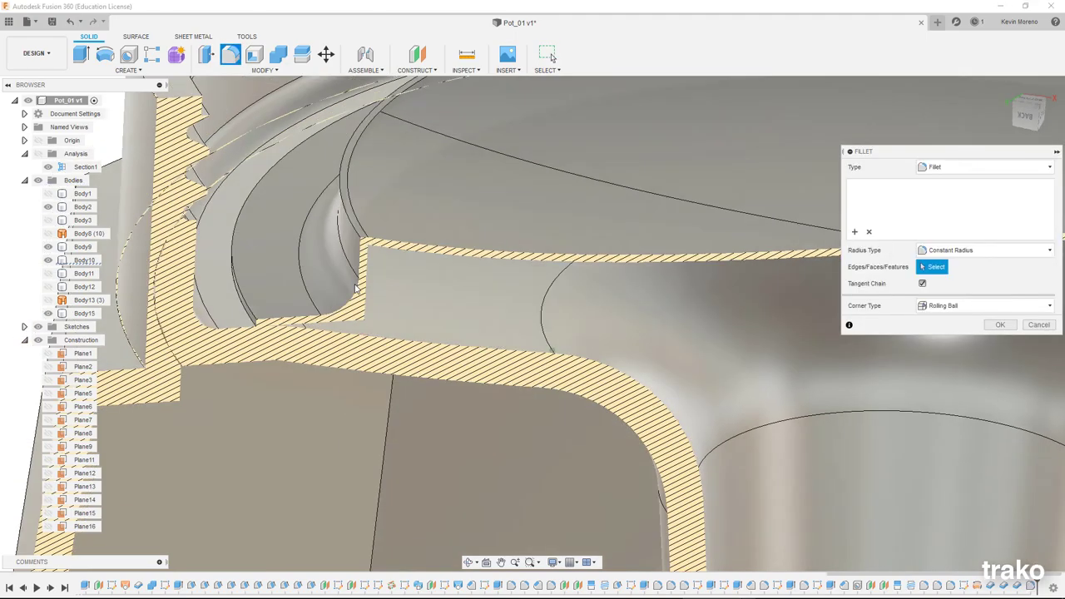
pyautogui.moveTo(340, 280)
pyautogui.keyDown('shift'); pyautogui.mouseDown(button='middle')
pyautogui.moveTo(793, 281)
pyautogui.moveTo(534, 256)
pyautogui.mouseUp(button='middle'); pyautogui.keyUp('shift')
pyautogui.press('Return')
# Step: Select the basket floor and start a Circular Pattern with Pattern Type set to Bodies around the Z axis
pyautogui.click(535, 258)
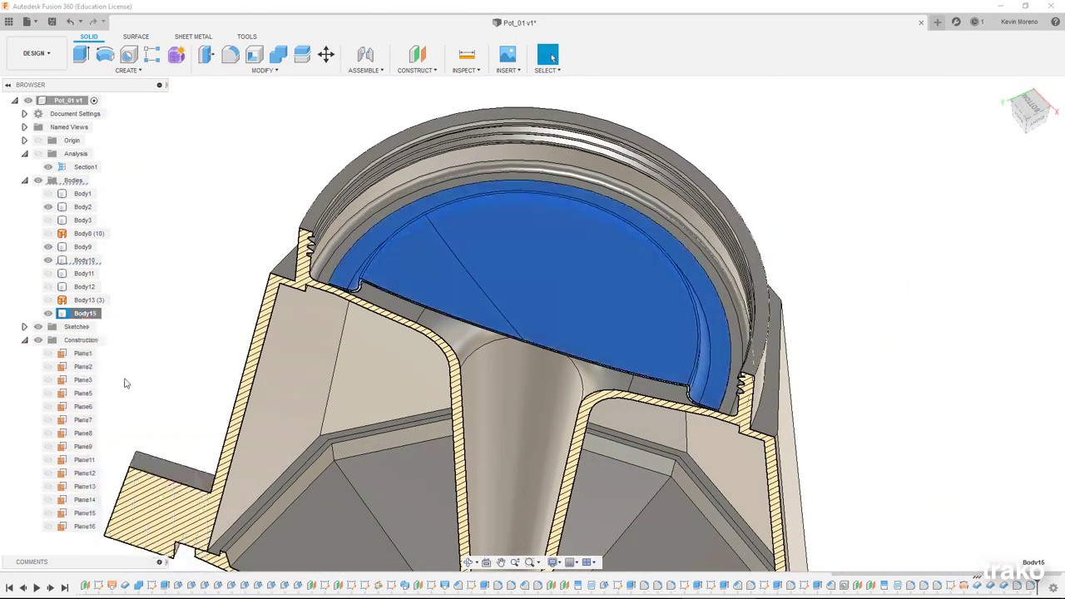
pyautogui.press('a')
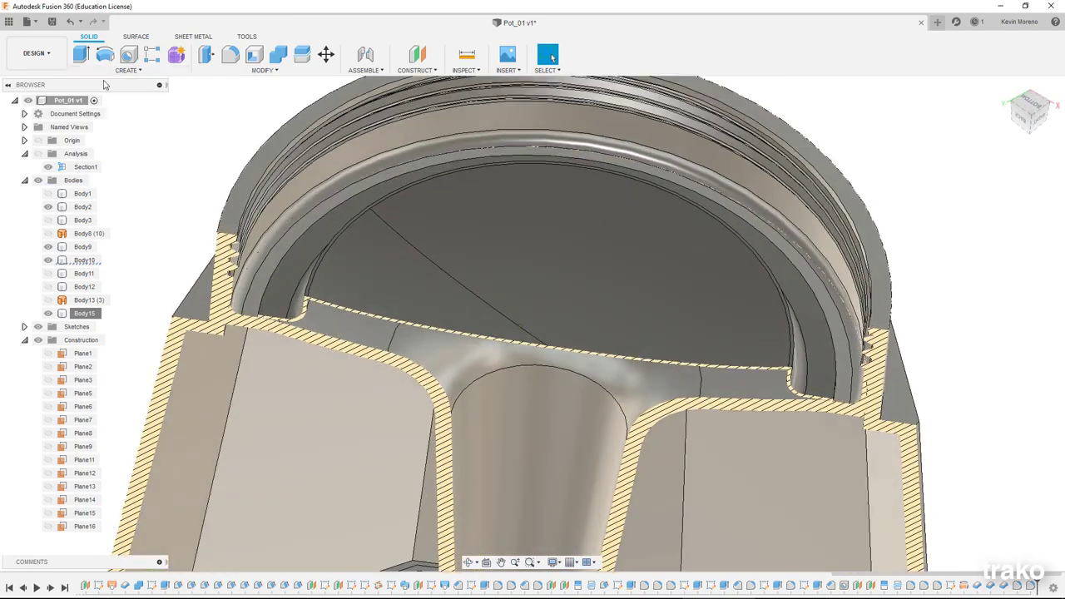
pyautogui.click(250, 70)
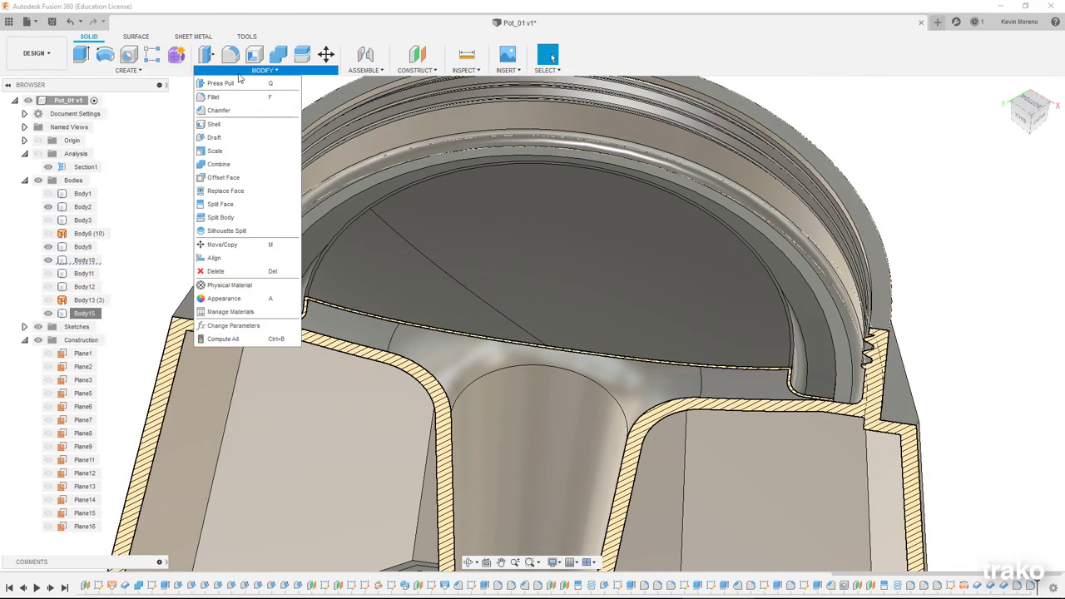
pyautogui.click(225, 337)
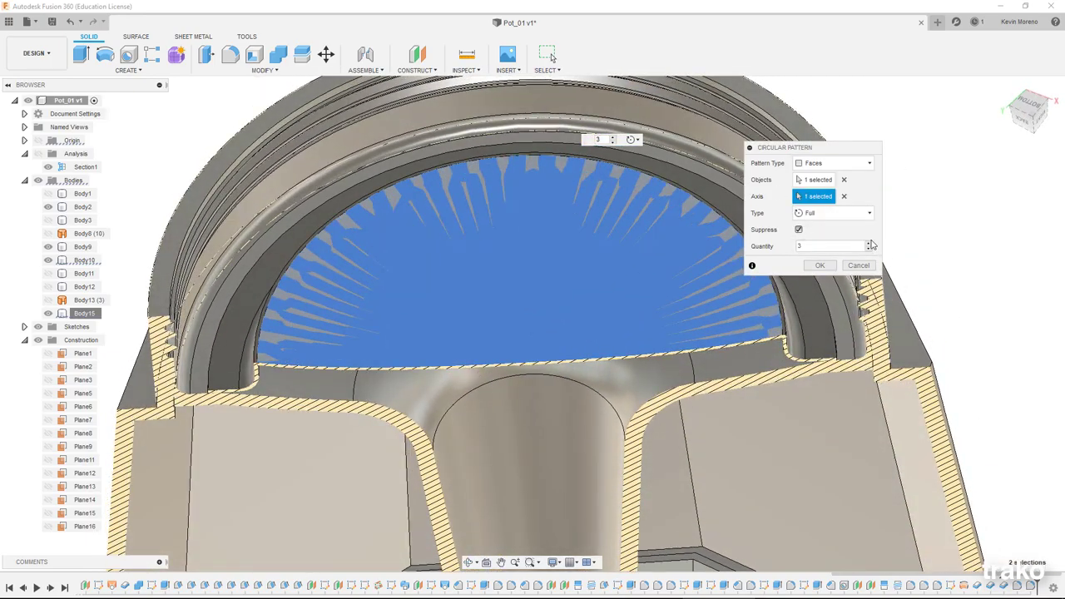
pyautogui.click(833, 163)
pyautogui.click(827, 195)
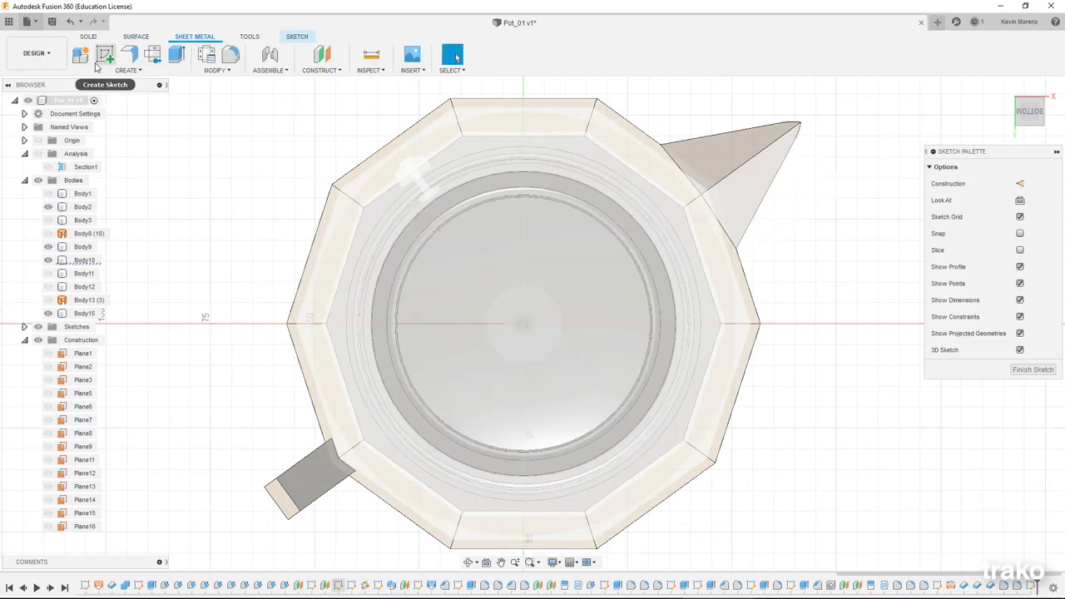
# Step: Draw a Ø2.5 mm circle at the centre of the basket floor sketch
pyautogui.press('l')
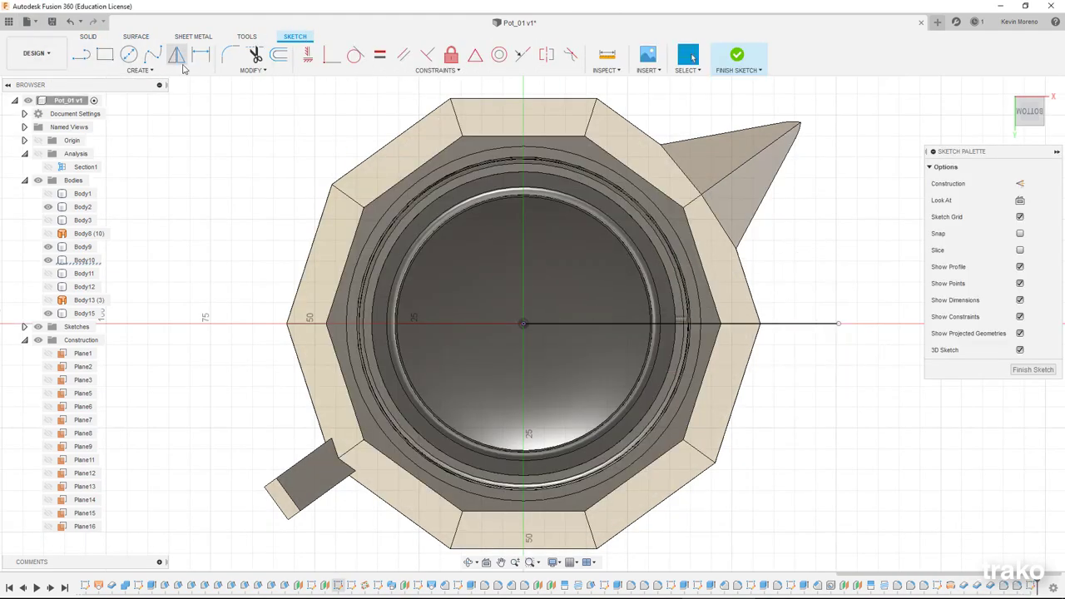
pyautogui.press('c')
pyautogui.scroll(5, 536, 337)
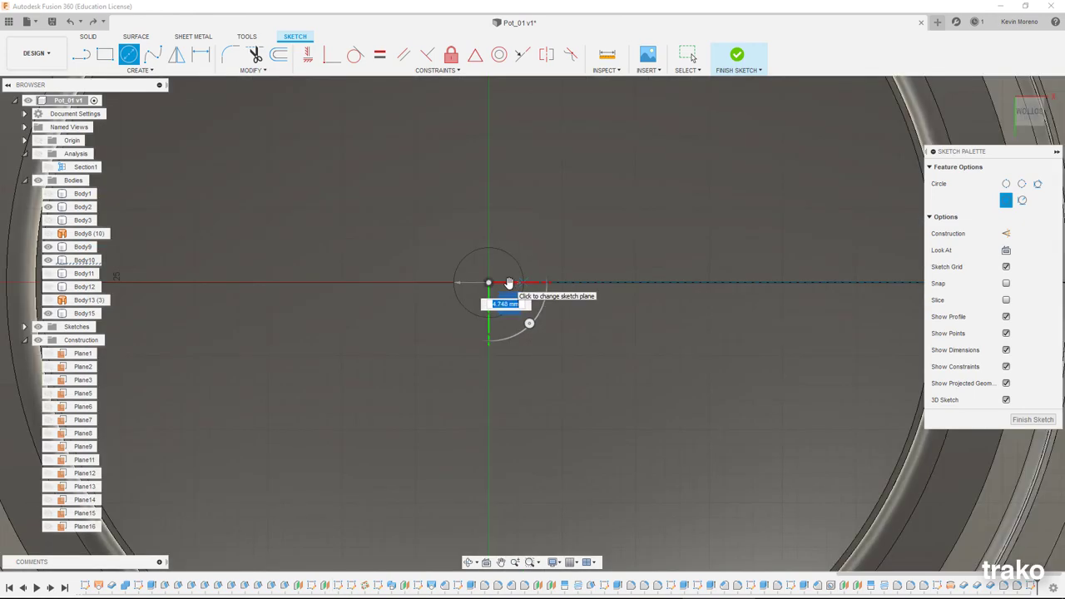
pyautogui.write('2.5')
pyautogui.press('Return')
pyautogui.scroll(3, 517, 288)
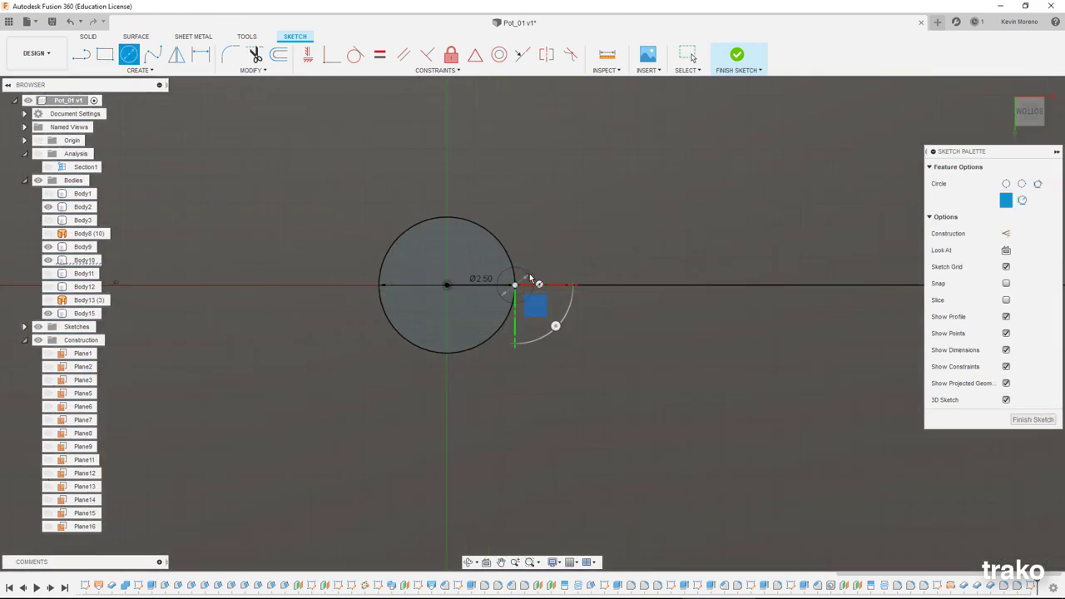
pyautogui.press('Escape')
# Step: Rectangular-pattern the circle 20 times along the line as a radial row
pyautogui.click(513, 285)
pyautogui.scroll(-5, 513, 284)
pyautogui.click(140, 70)
pyautogui.click(108, 262)
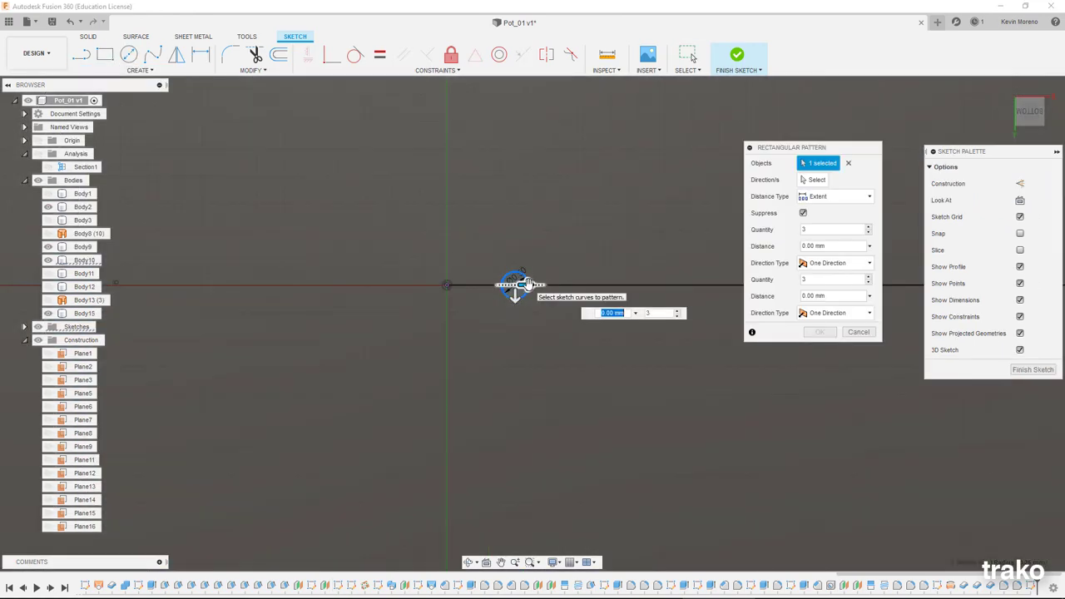
pyautogui.write('29')
pyautogui.click(1032, 133)
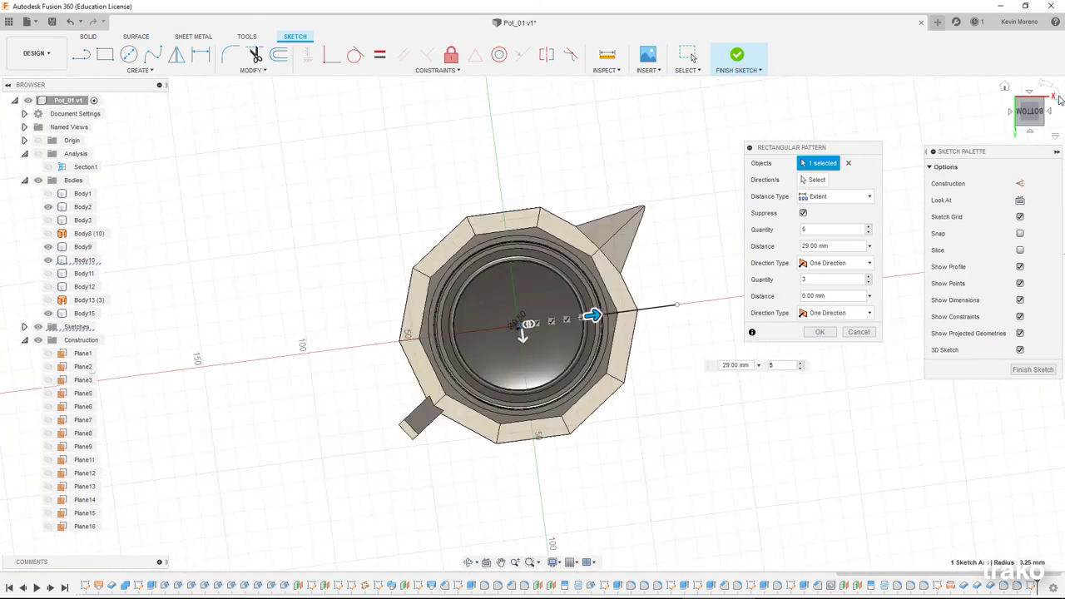
pyautogui.scroll(8, 641, 302)
pyautogui.write('20')
pyautogui.press('Return')
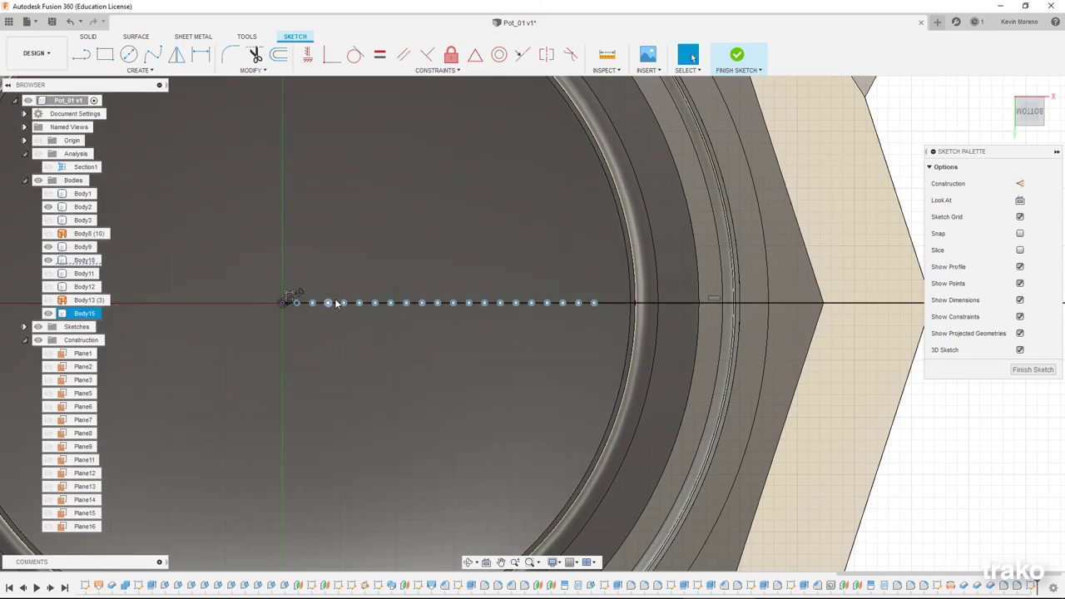
# Step: Shorten the row pattern to 28 mm overall and begin a circular pattern of the circles
pyautogui.scroll(2, 316, 302)
pyautogui.doubleClick(306, 303)
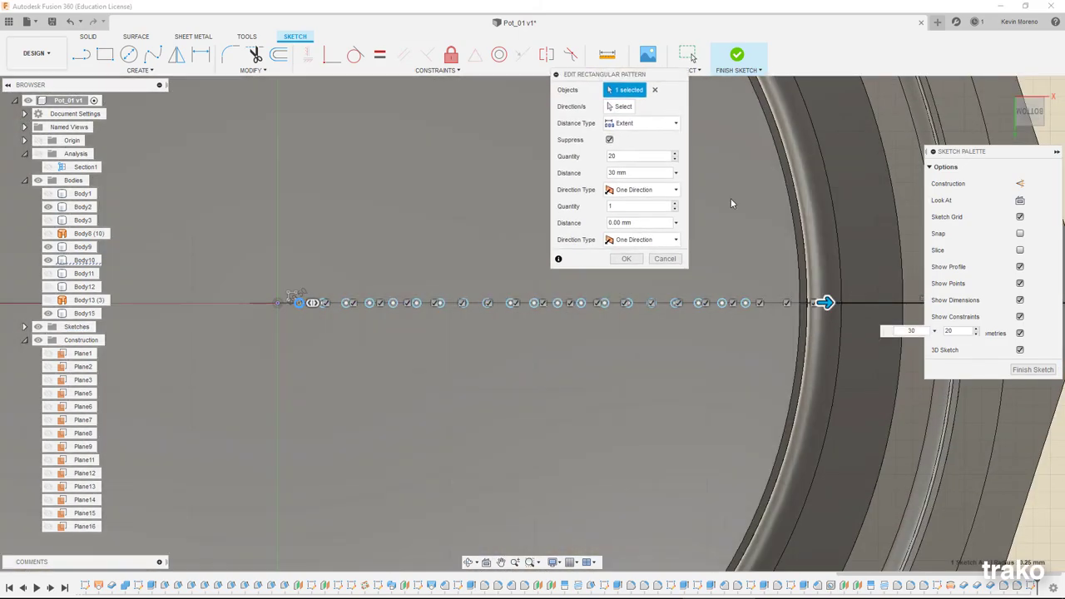
pyautogui.moveTo(827, 302); pyautogui.dragTo(795, 303)
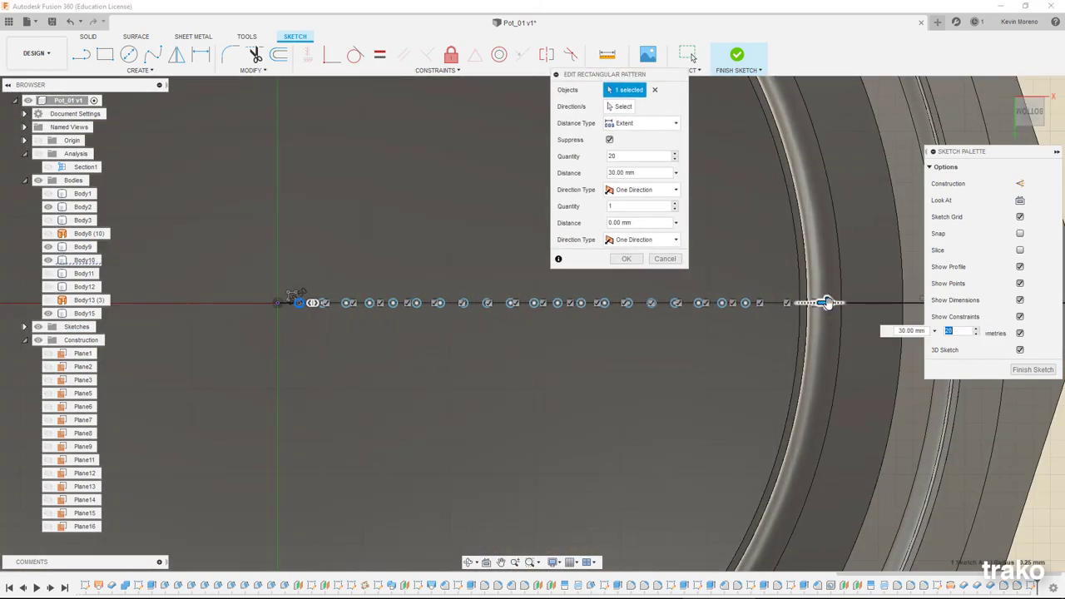
pyautogui.write('22')
pyautogui.press('Return')
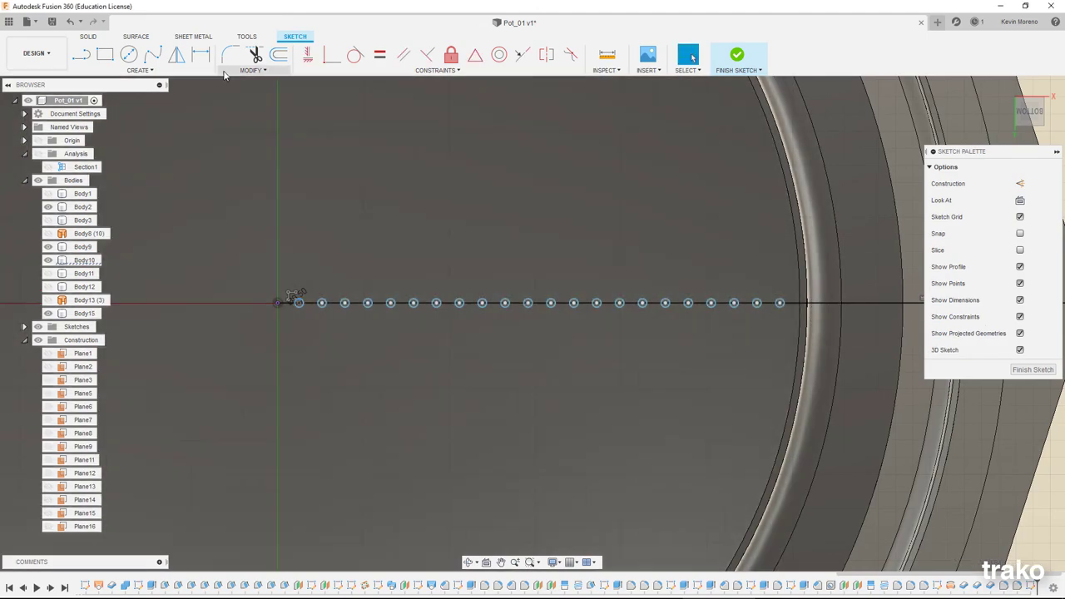
pyautogui.click(139, 70)
pyautogui.click(117, 255)
# Step: Circular-pattern the innermost points of the row around the centre, with the quantity set to 20
pyautogui.moveTo(593, 327); pyautogui.dragTo(792, 326)
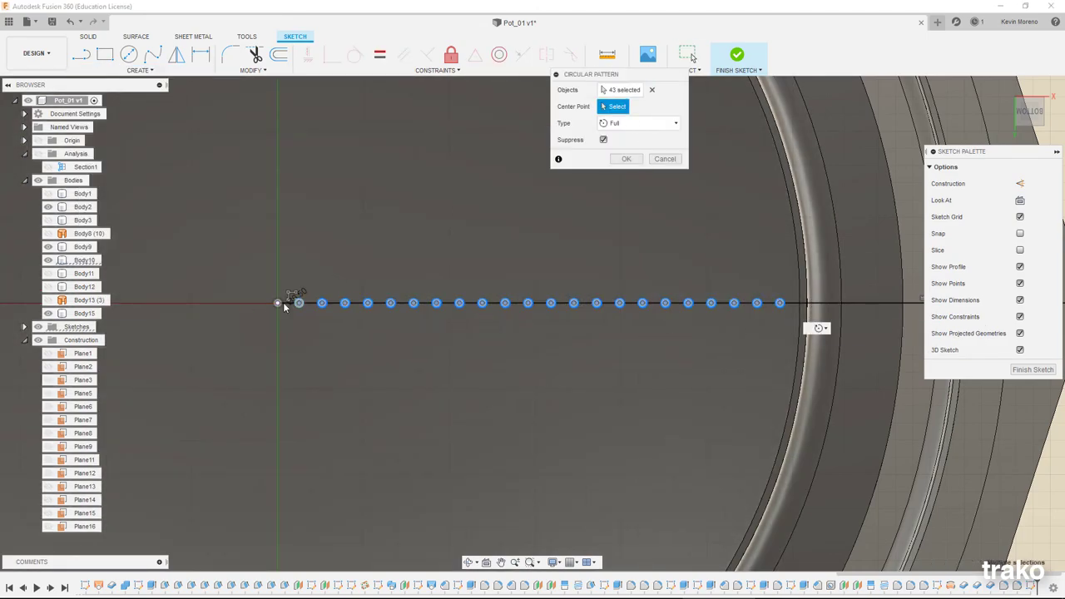
pyautogui.write('40')
pyautogui.scroll(-2, 376, 331)
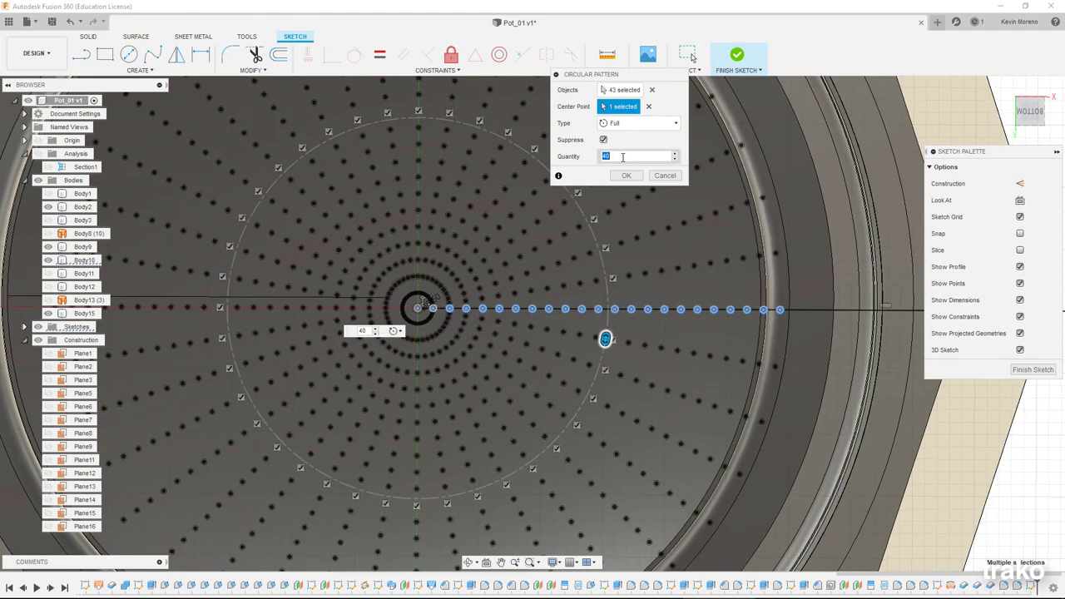
pyautogui.write('20')
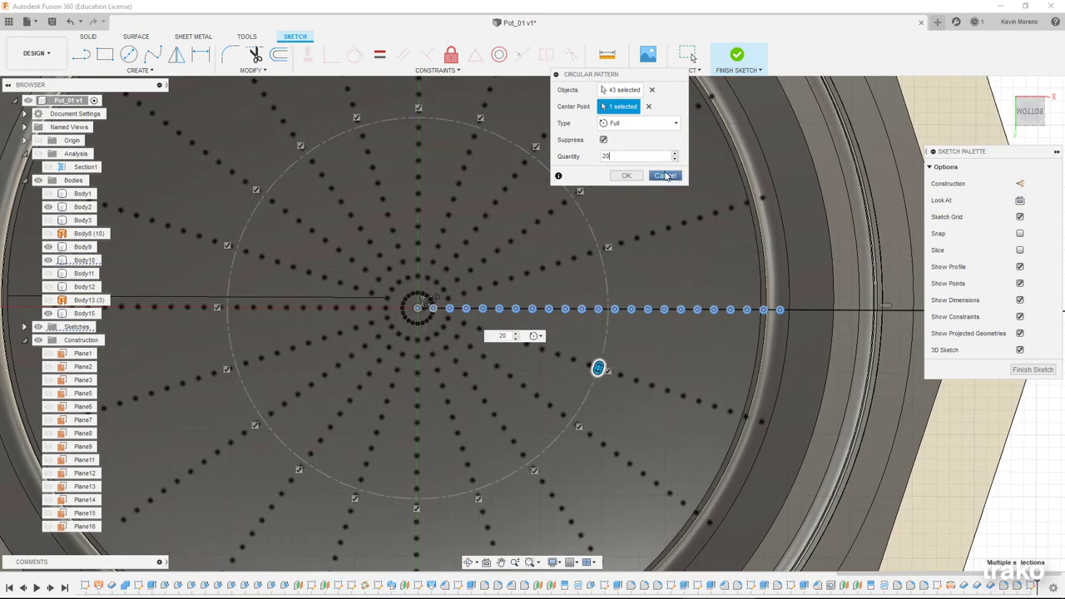
pyautogui.click(651, 90)
pyautogui.moveTo(408, 283); pyautogui.dragTo(506, 325)
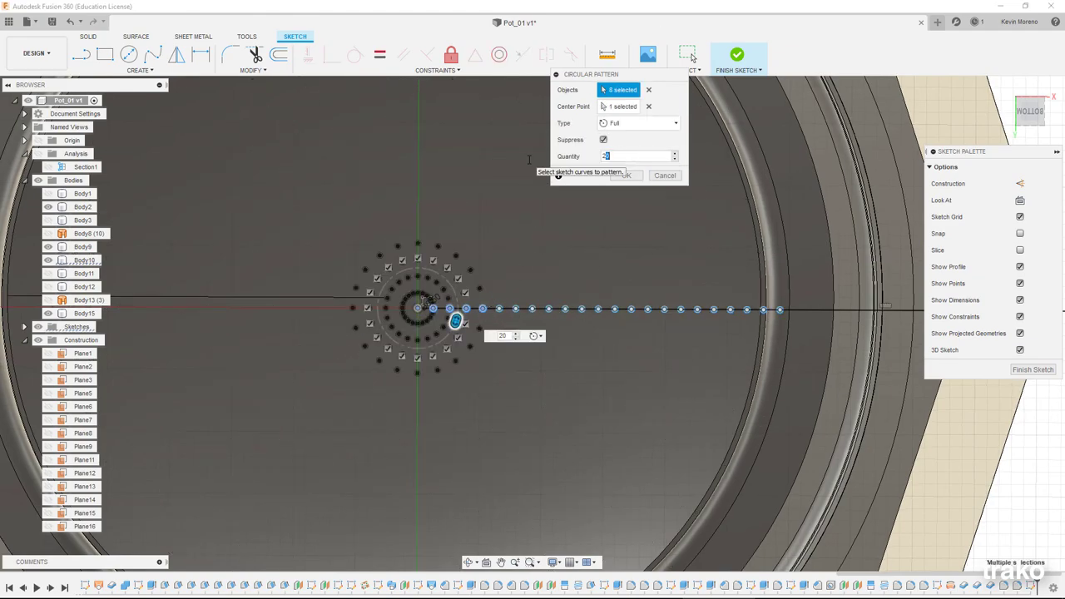
pyautogui.scroll(2, 548, 332)
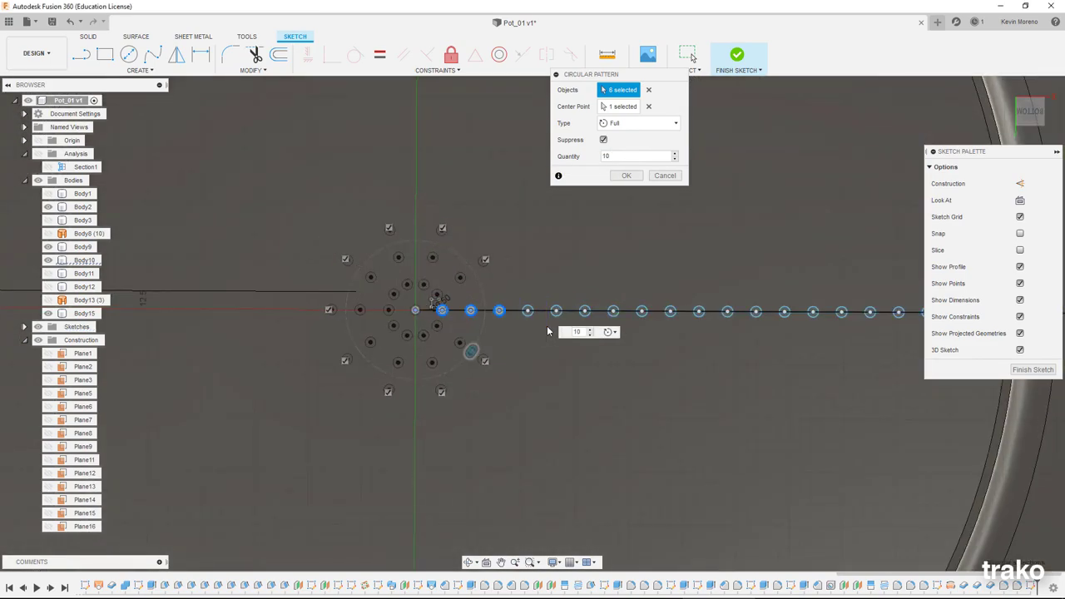
pyautogui.click(625, 175)
# Step: Repeat the circular pattern to add a new outer ring of points
pyautogui.press('Return')
pyautogui.click(416, 311)
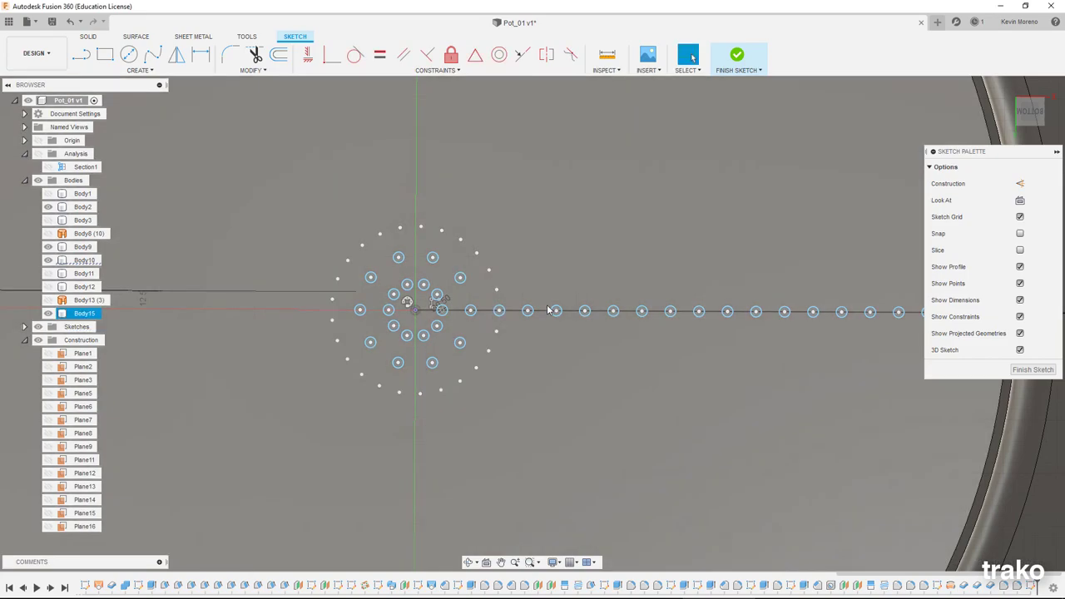
pyautogui.rightClick(532, 331)
pyautogui.press('Escape')
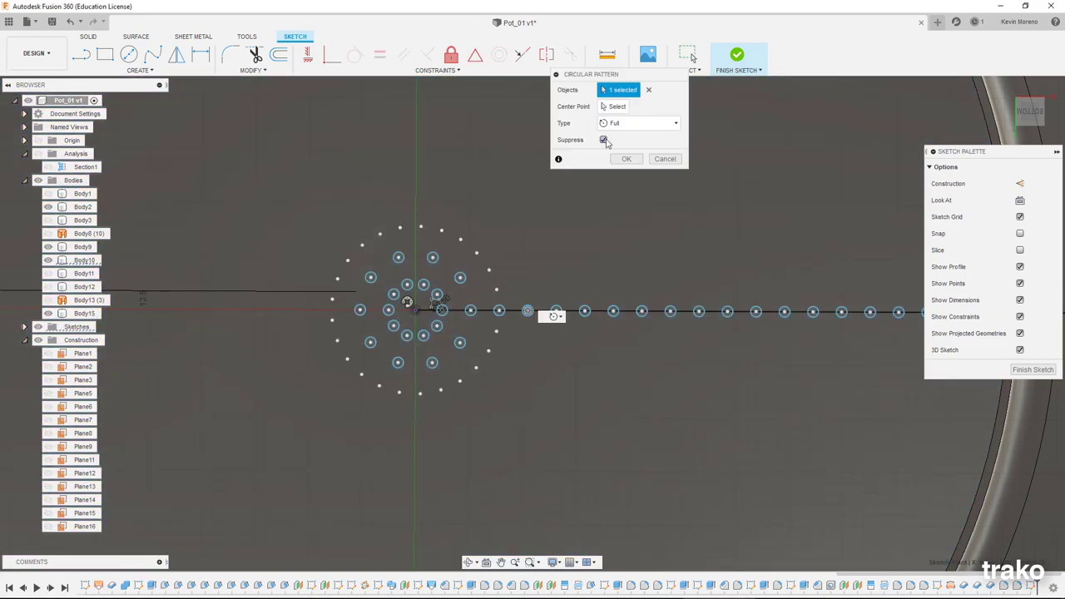
pyautogui.press('Return')
pyautogui.press('Return')
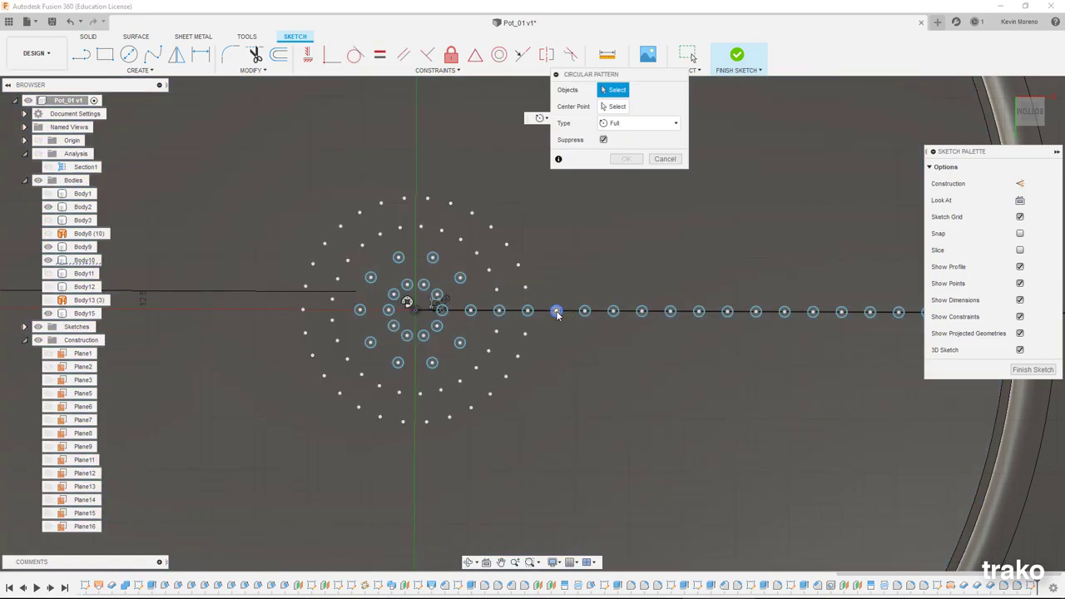
pyautogui.press('Return')
pyautogui.press('Return')
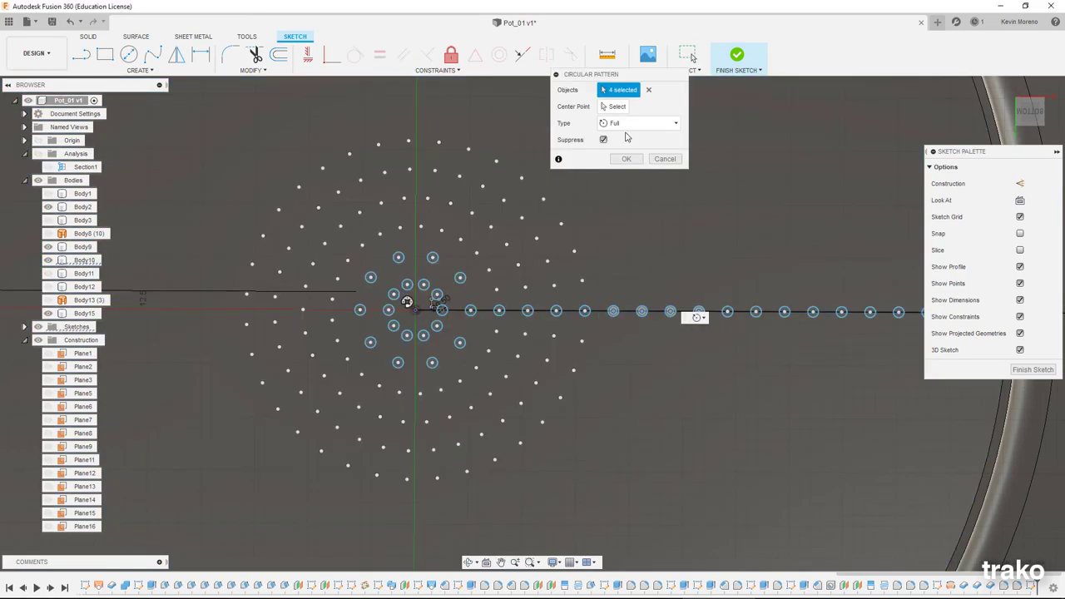
pyautogui.write('40')
pyautogui.press('Return')
pyautogui.press('Return')
# Step: Pattern three more points from the row into further rings around the centre
pyautogui.scroll(-5, 417, 312)
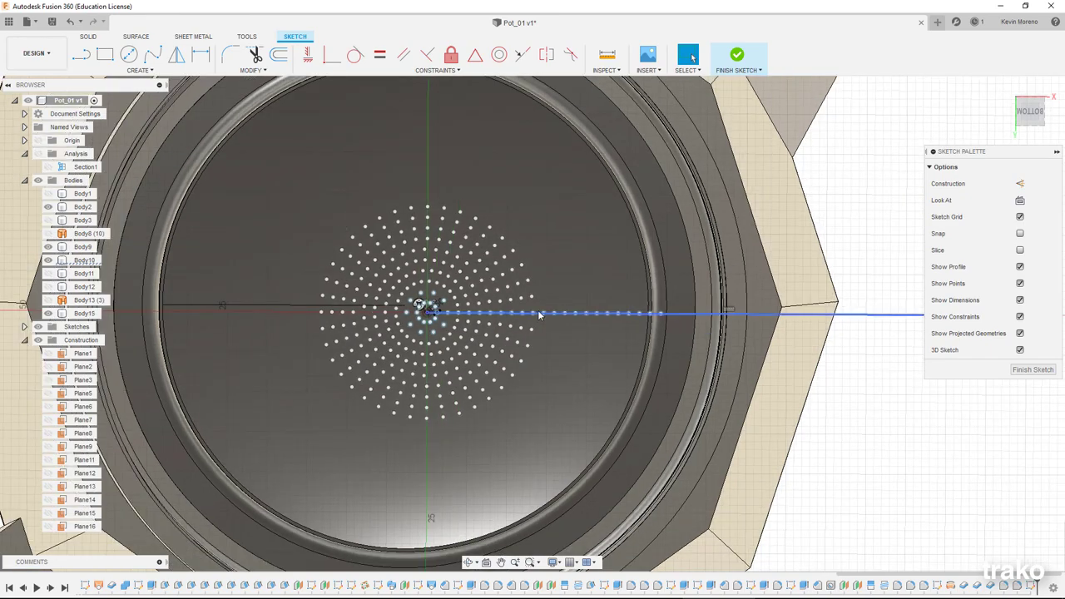
pyautogui.scroll(6, 583, 320)
pyautogui.click(589, 325)
pyautogui.click(592, 324)
pyautogui.scroll(2, 591, 325)
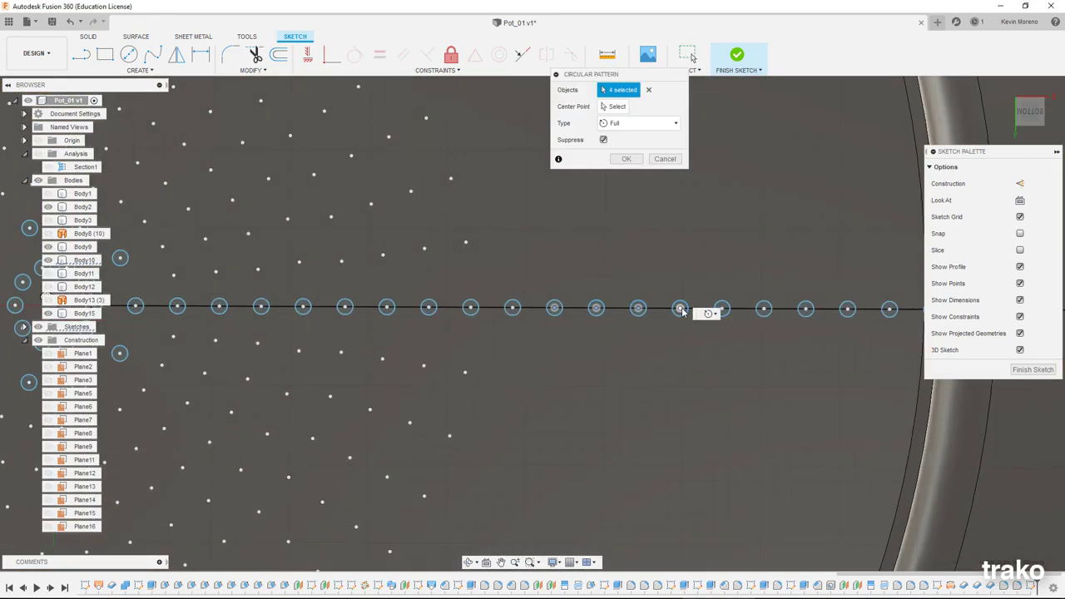
pyautogui.click(722, 310)
pyautogui.scroll(-3, 273, 287)
pyautogui.press('Return')
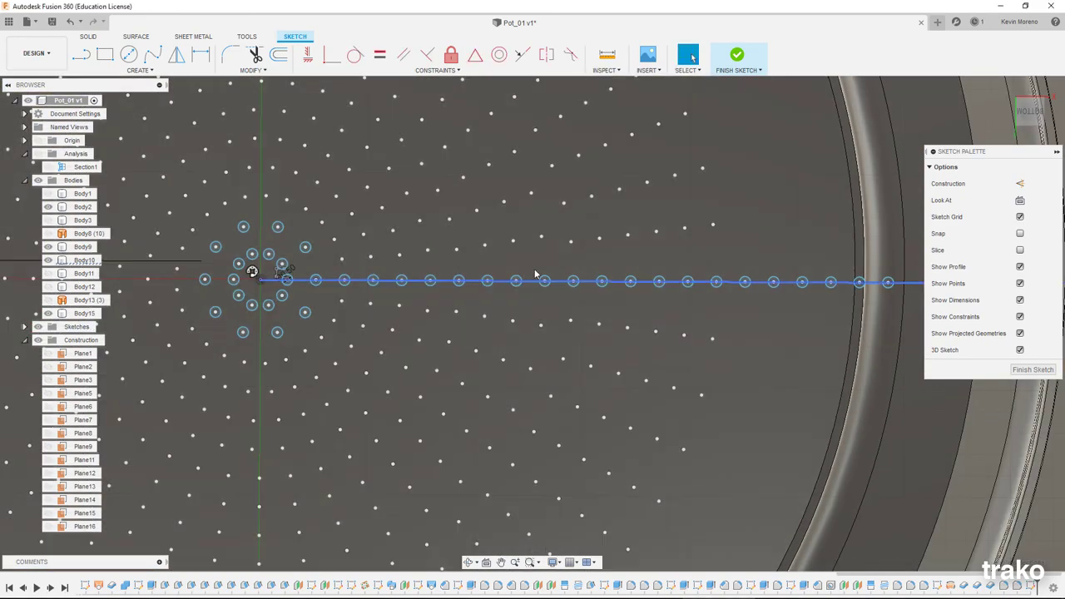
pyautogui.press('Return')
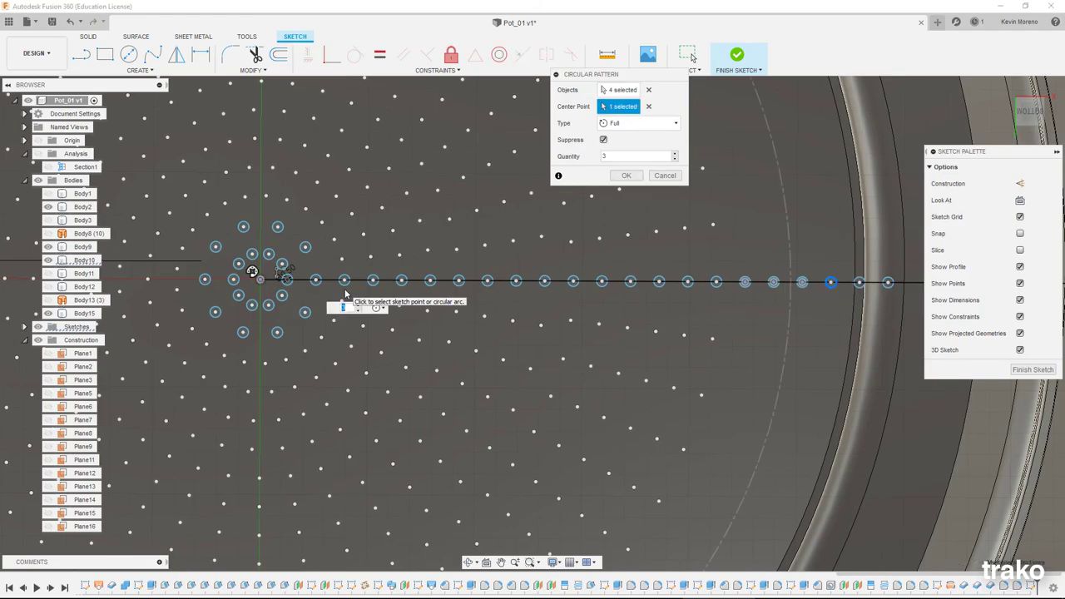
pyautogui.press('Return')
# Step: Pattern the final ring out to the plate's rim around the centre point and finish the sketch
pyautogui.scroll(-10, 785, 333)
pyautogui.click(1033, 132)
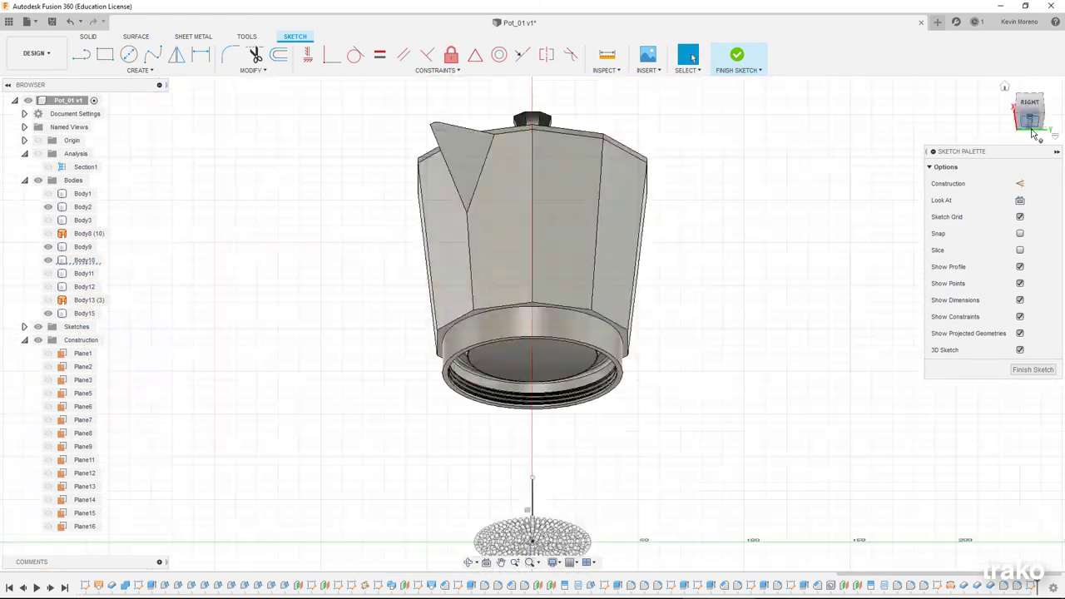
pyautogui.click(1033, 130)
pyautogui.scroll(10, 539, 265)
pyautogui.rightClick(540, 265)
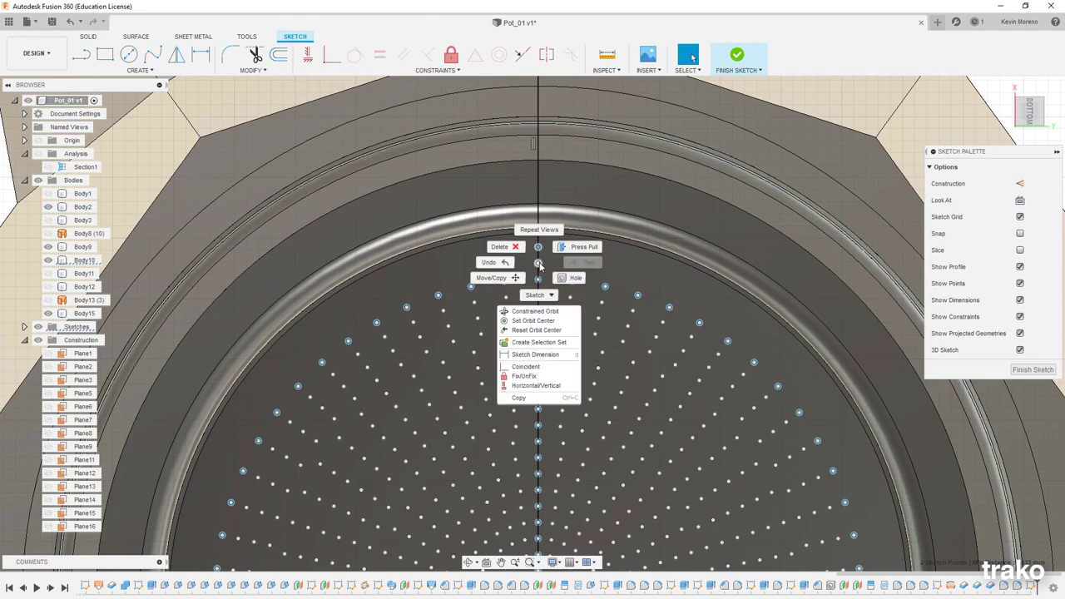
pyautogui.press('Return')
pyautogui.click(617, 106)
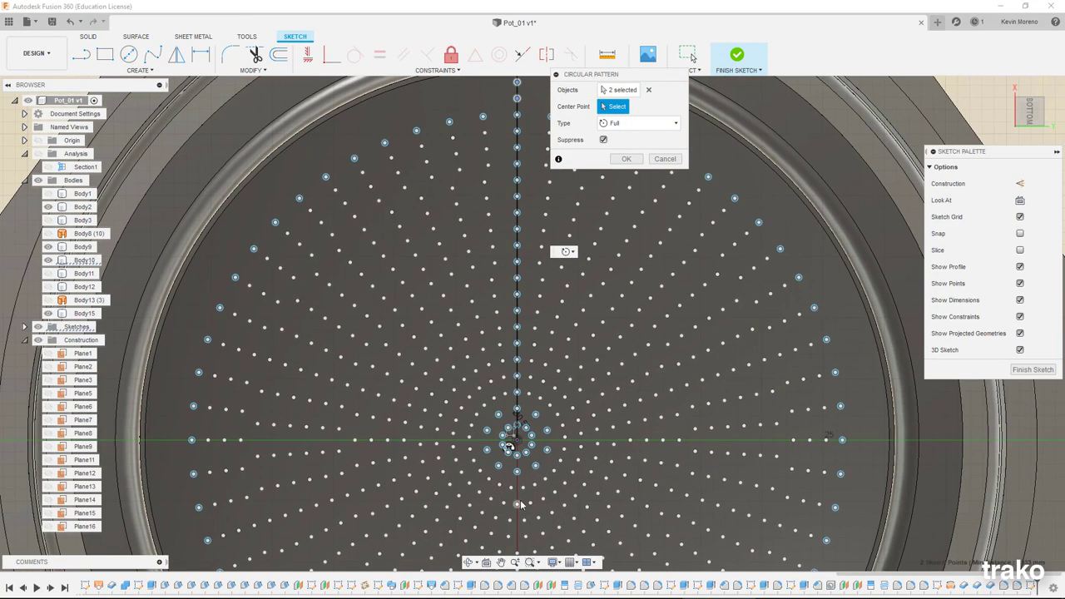
pyautogui.press('Return')
pyautogui.scroll(-5, 652, 191)
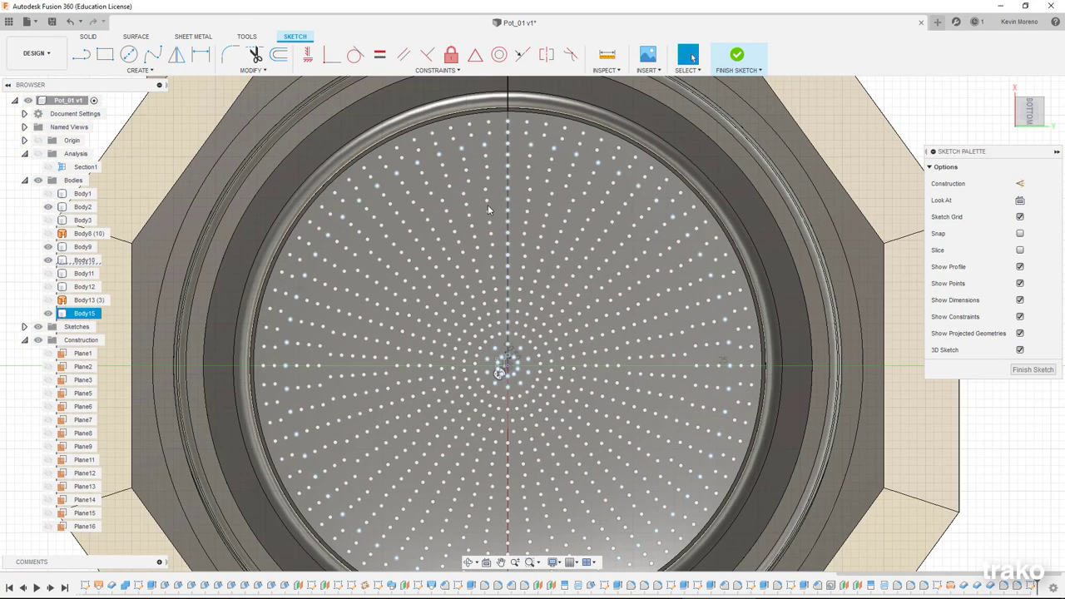
pyautogui.click(737, 54)
pyautogui.keyDown('shift'); pyautogui.moveTo(533, 300); pyautogui.dragTo(440, 215, button='middle'); pyautogui.keyUp('shift')
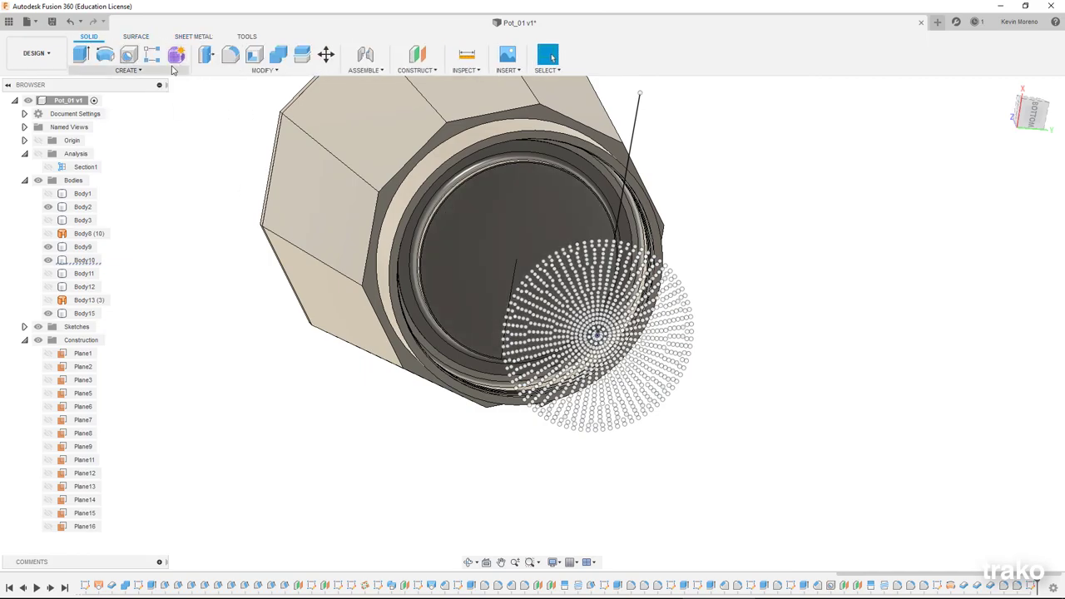
# Step: Place holes on all 1007 pattern sketch points to perforate the basket floor
pyautogui.press('h')
pyautogui.keyDown('shift'); pyautogui.moveTo(464, 246); pyautogui.dragTo(533, 299, button='middle'); pyautogui.keyUp('shift')
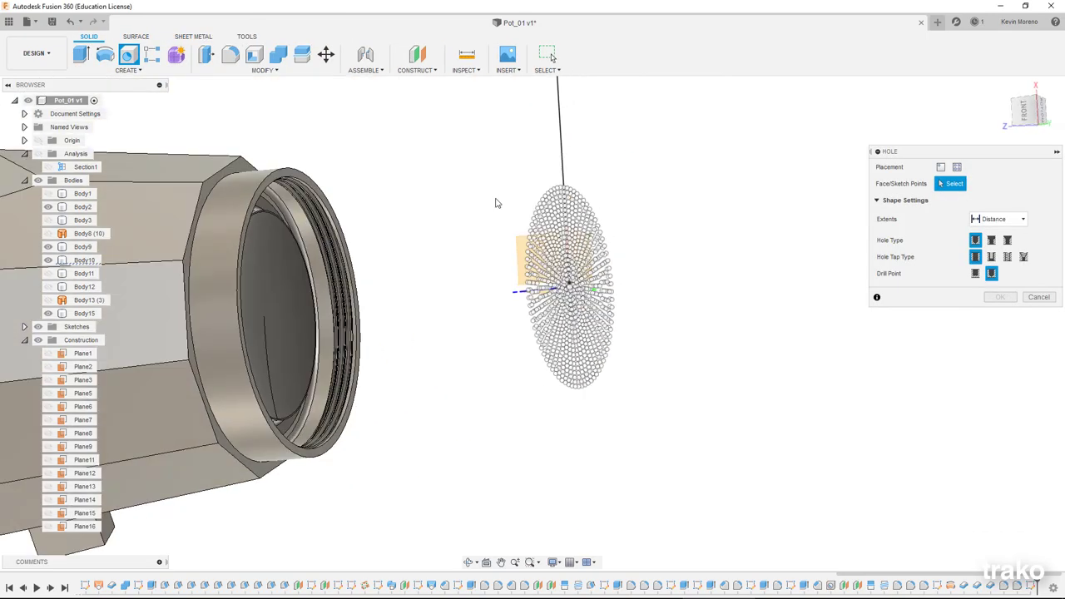
pyautogui.click(595, 266)
pyautogui.press('Escape')
pyautogui.press('h')
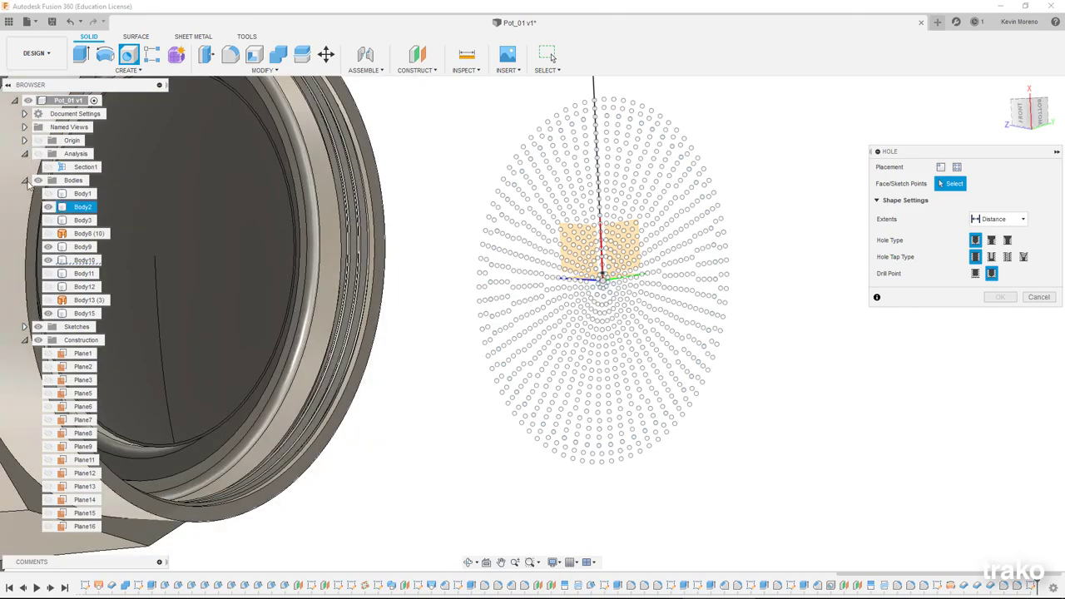
pyautogui.click(25, 180)
pyautogui.scroll(-5, 89, 421)
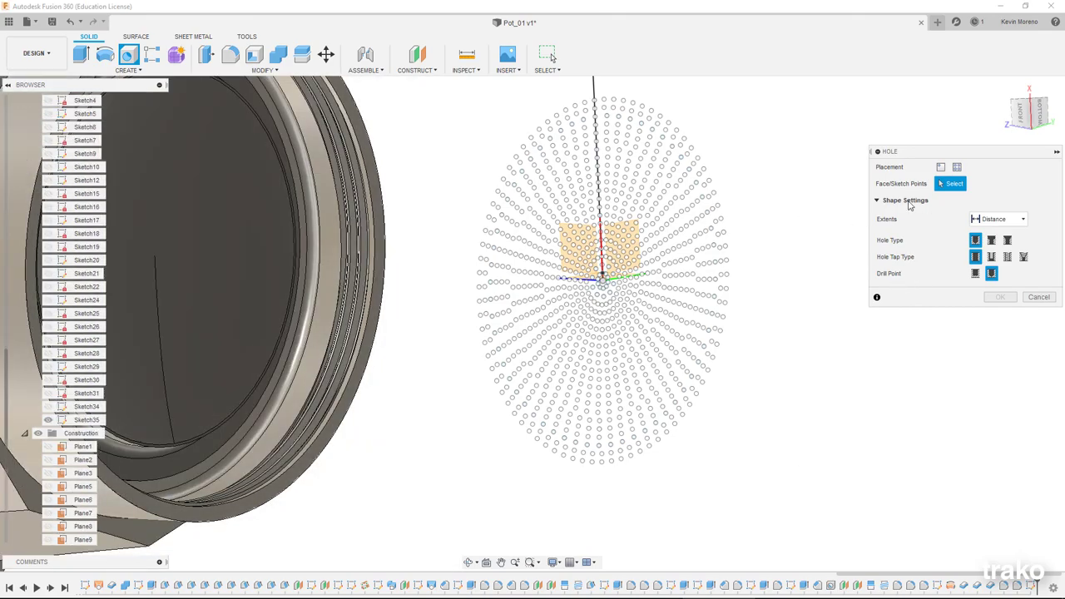
pyautogui.click(369, 244)
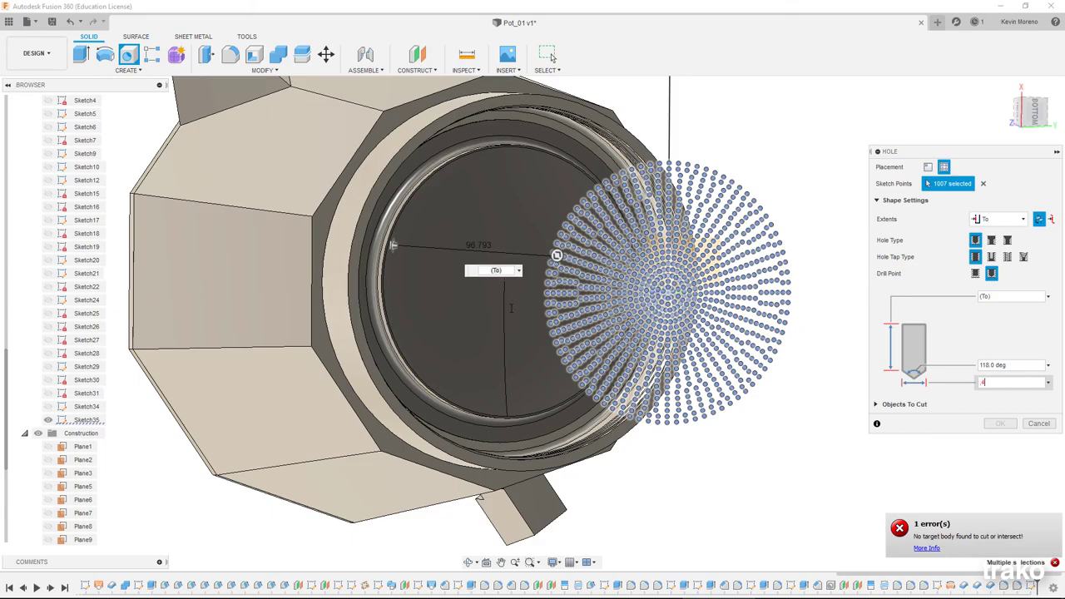
pyautogui.keyDown('shift'); pyautogui.moveTo(511, 308); pyautogui.dragTo(448, 432, button='middle'); pyautogui.keyUp('shift')
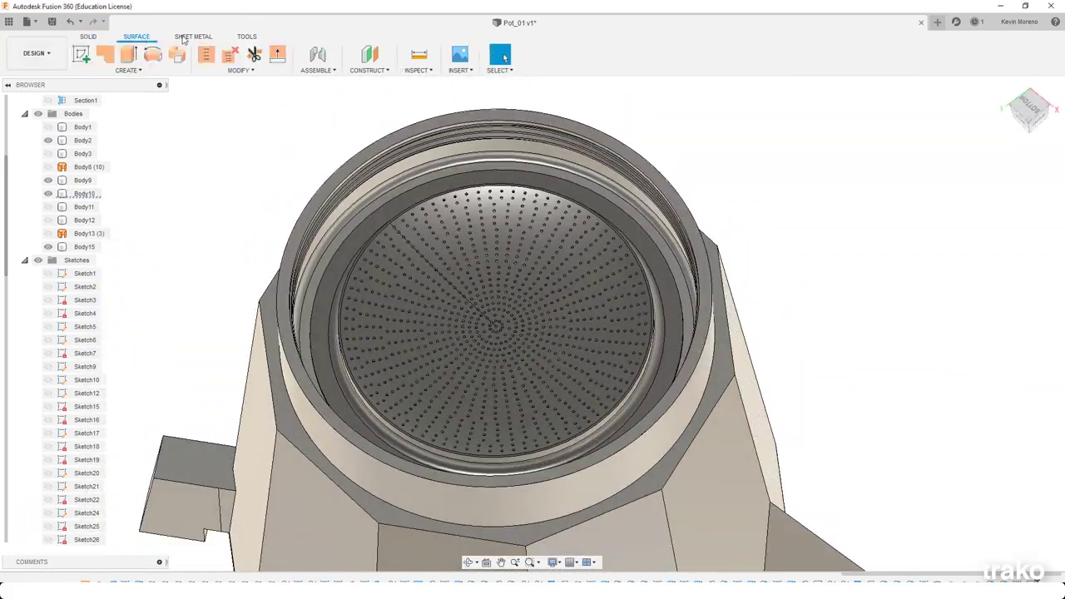
# Step: Start a new sketch on the disc face, then begin and stop the circle tool
pyautogui.click(81, 54)
pyautogui.click(371, 241)
pyautogui.press('c')
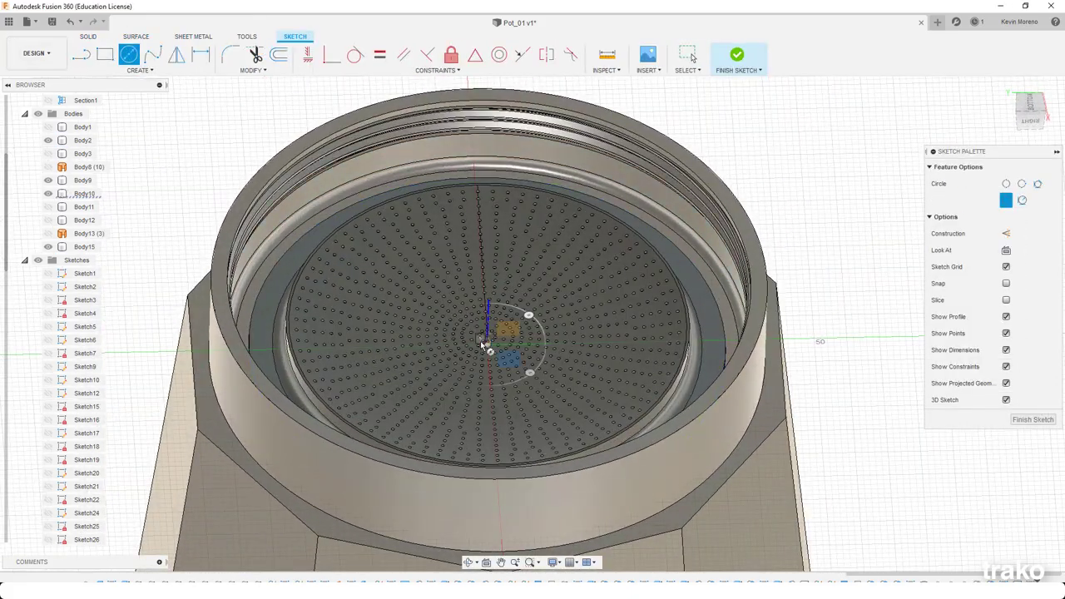
pyautogui.click(690, 55)
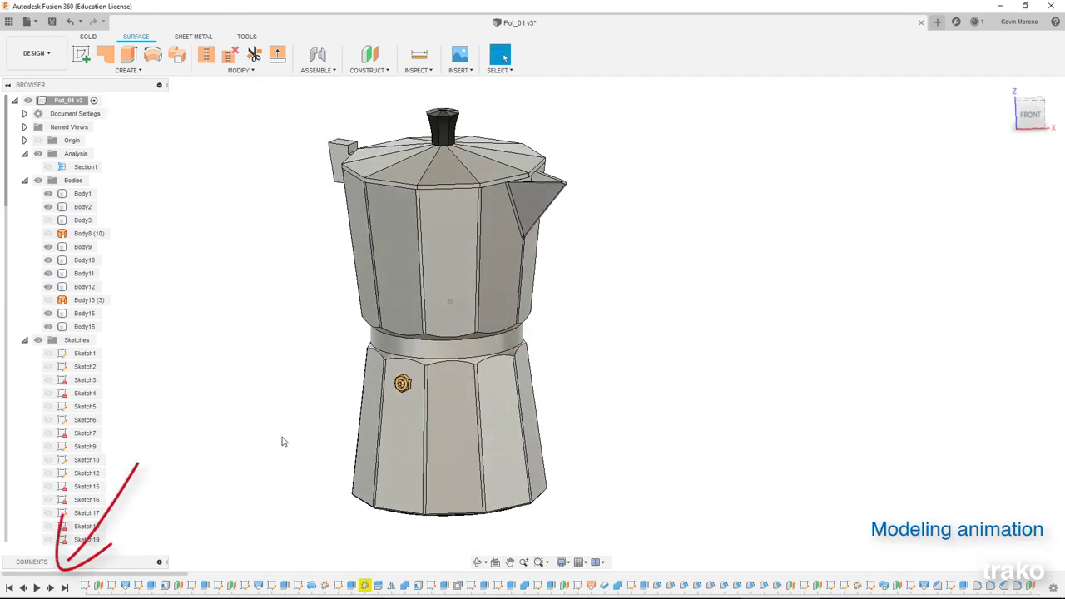
# Step: Play the timeline to animate the moka pot's full modelling history
pyautogui.click(37, 588)
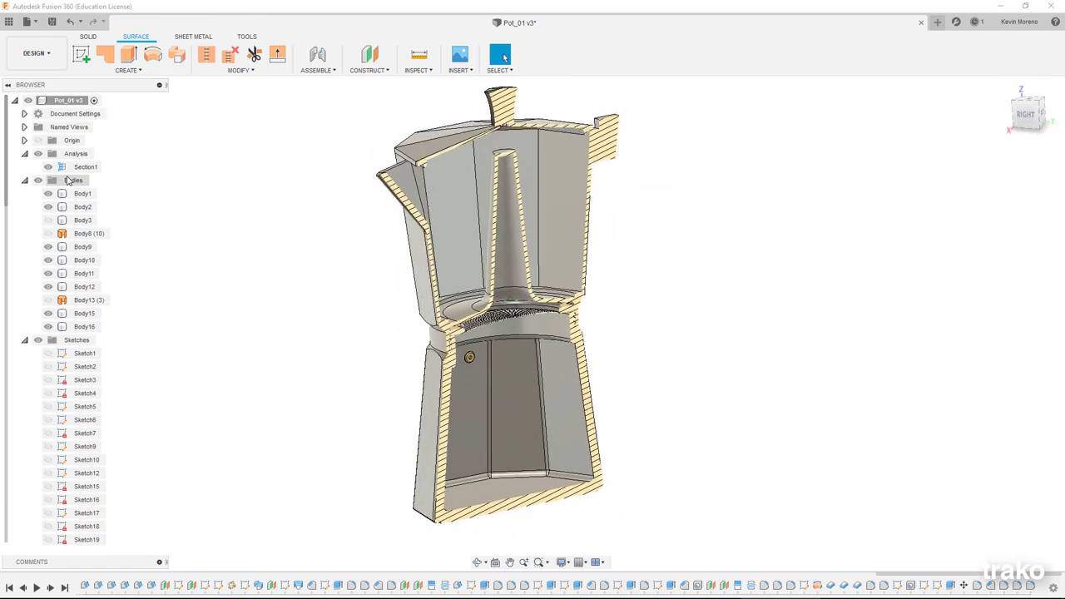
# Step: Toggle Section1 off and on, replay the timeline, then hide Body2 and Body3
pyautogui.click(48, 167)
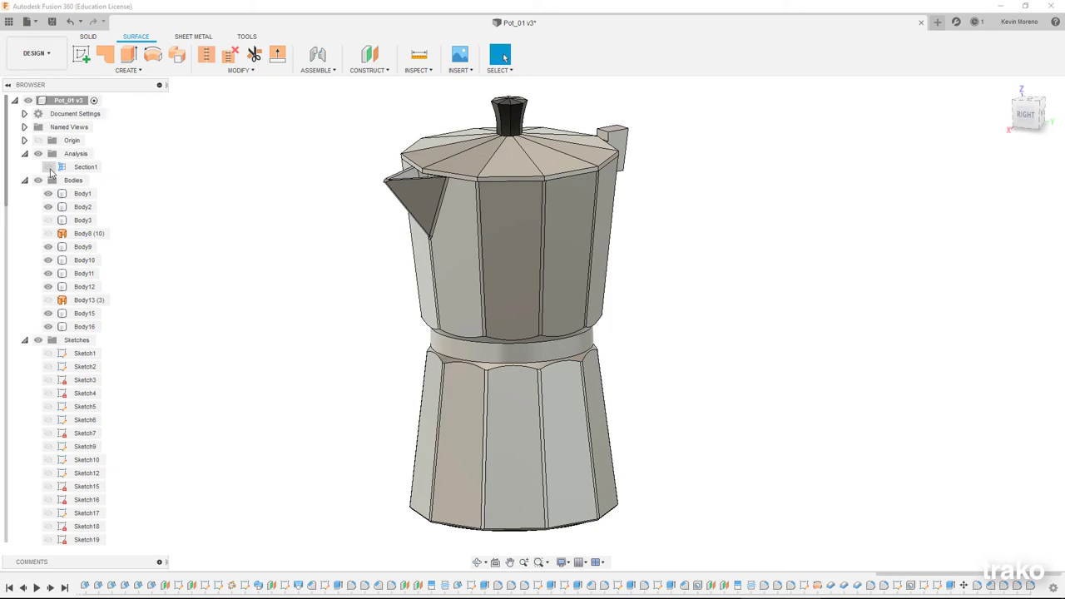
pyautogui.click(48, 167)
pyautogui.click(37, 587)
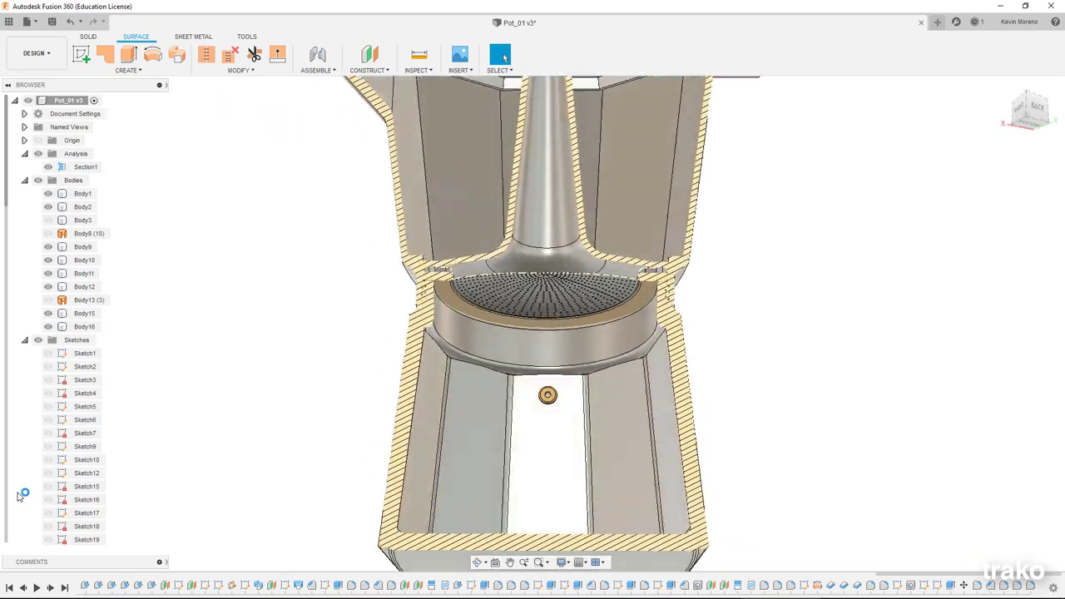
pyautogui.click(48, 206)
pyautogui.click(47, 220)
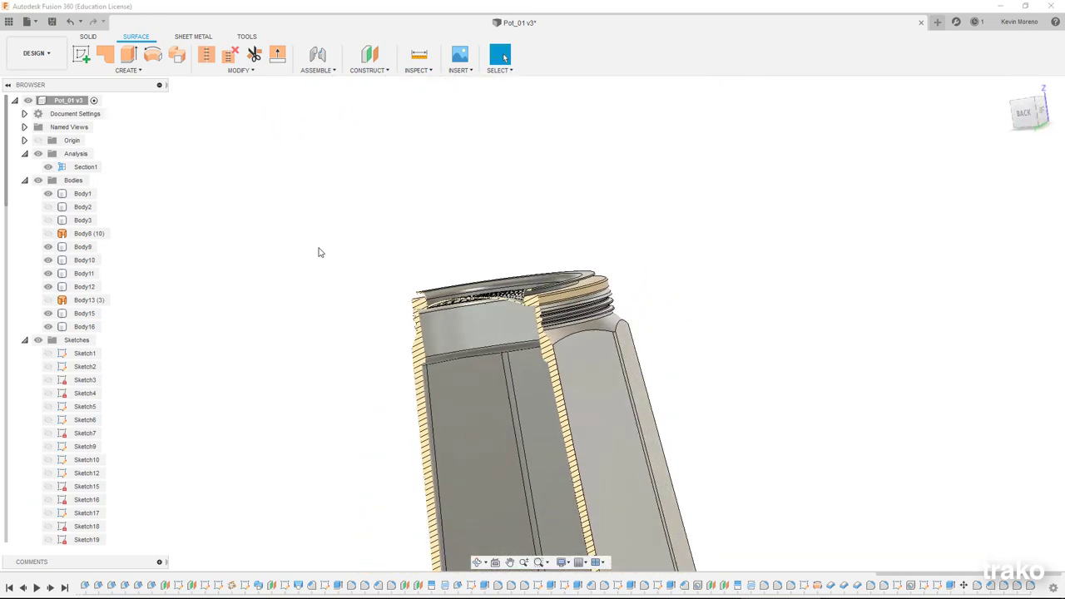